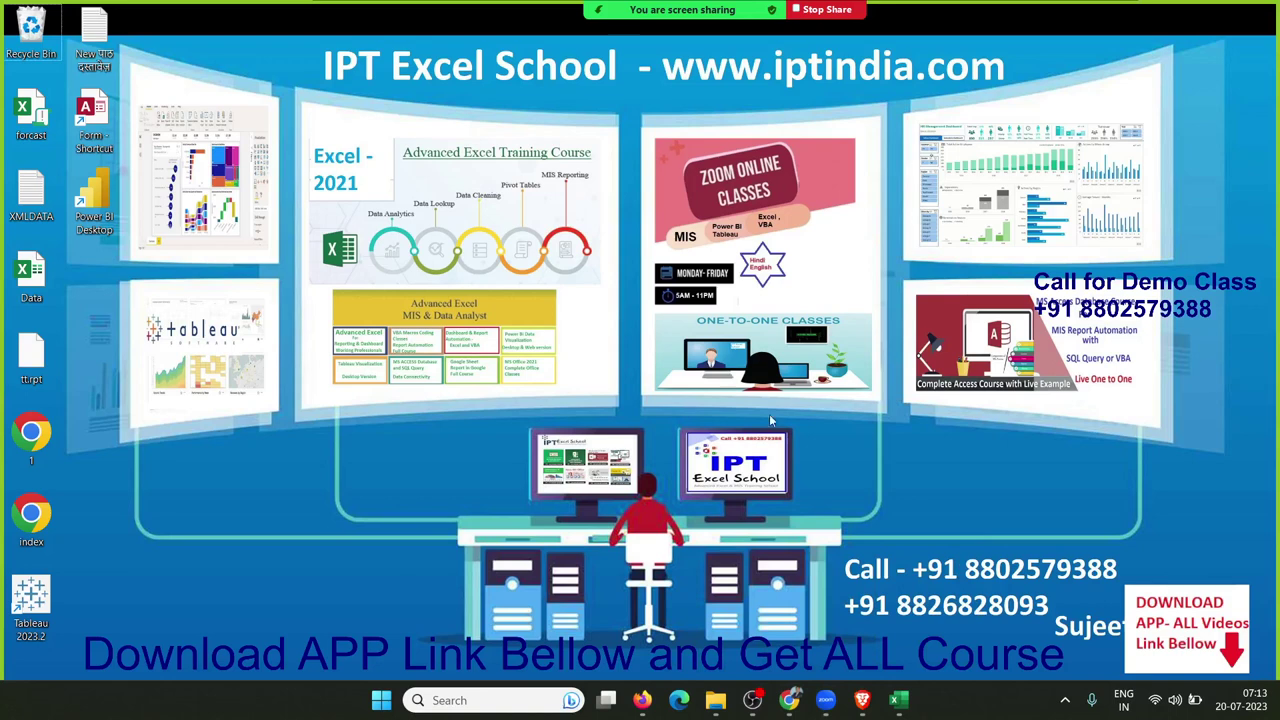
- Bring the '1.VLookup and More' Excel window to the front from the taskbar preview
mouse_move(912, 706)
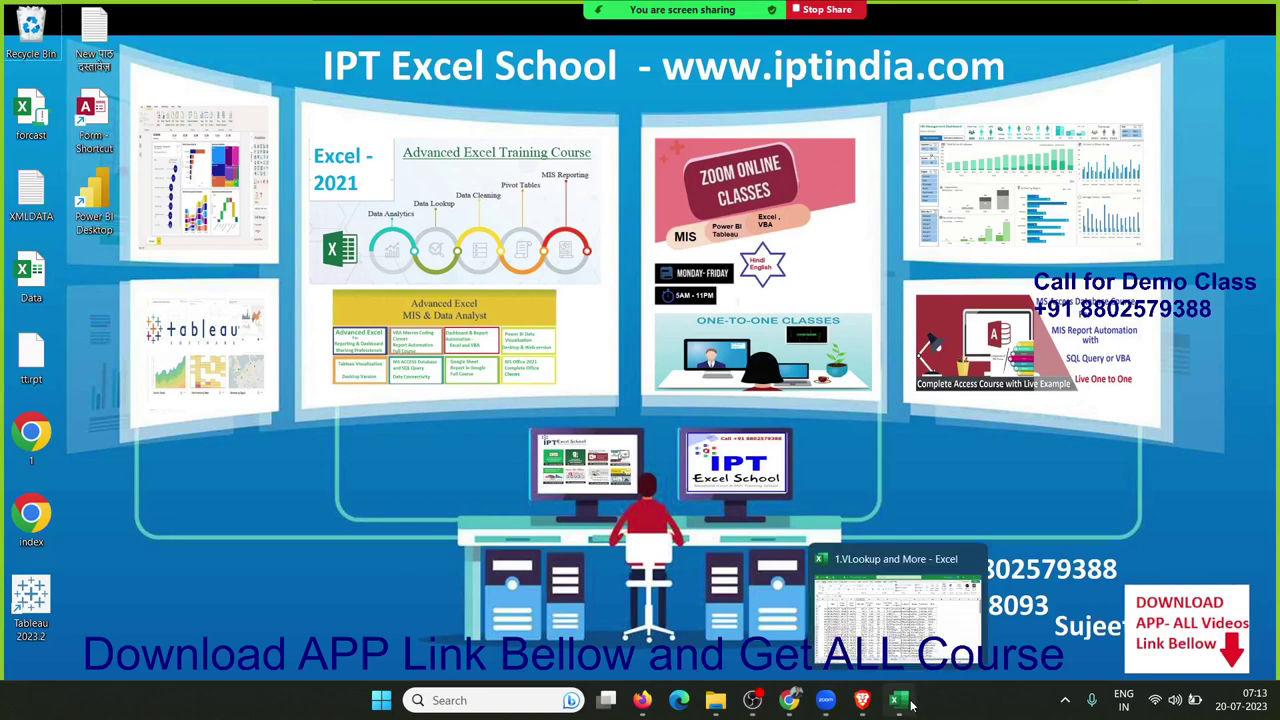
left_click(893, 595)
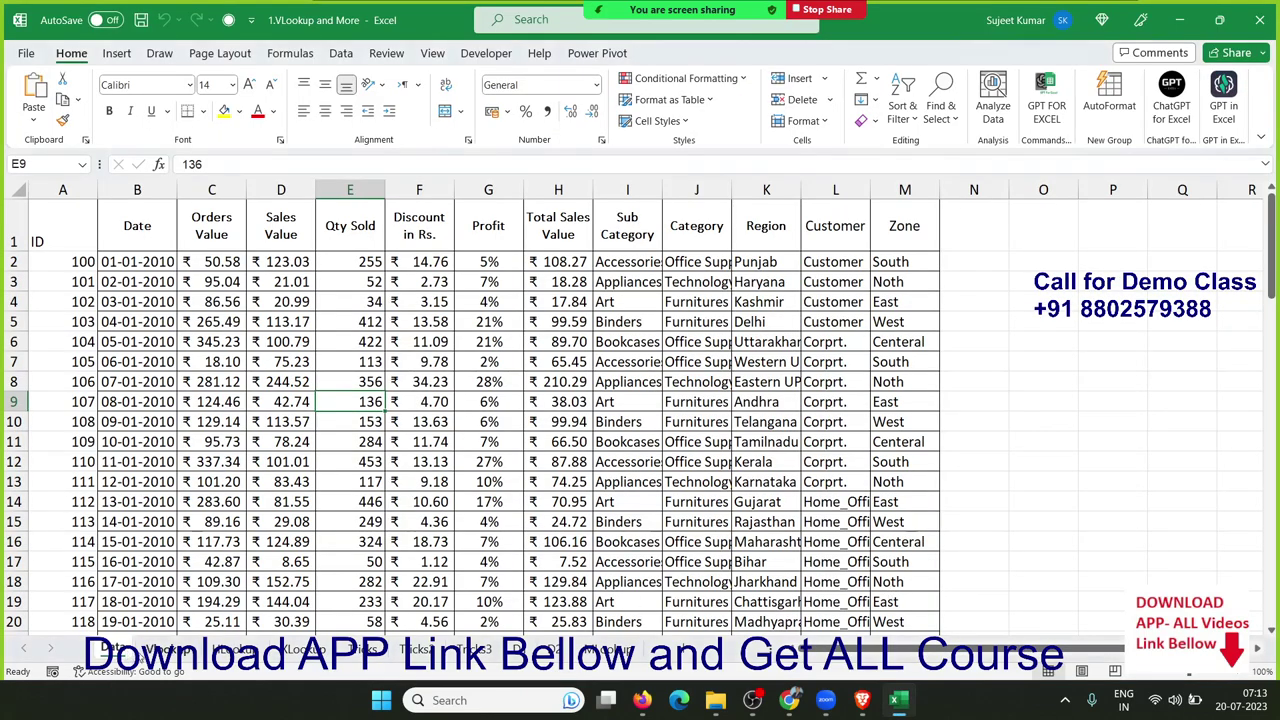
- On the VLookup sheet, clear the old lookup results in the ID table B3:M9
left_click(165, 649)
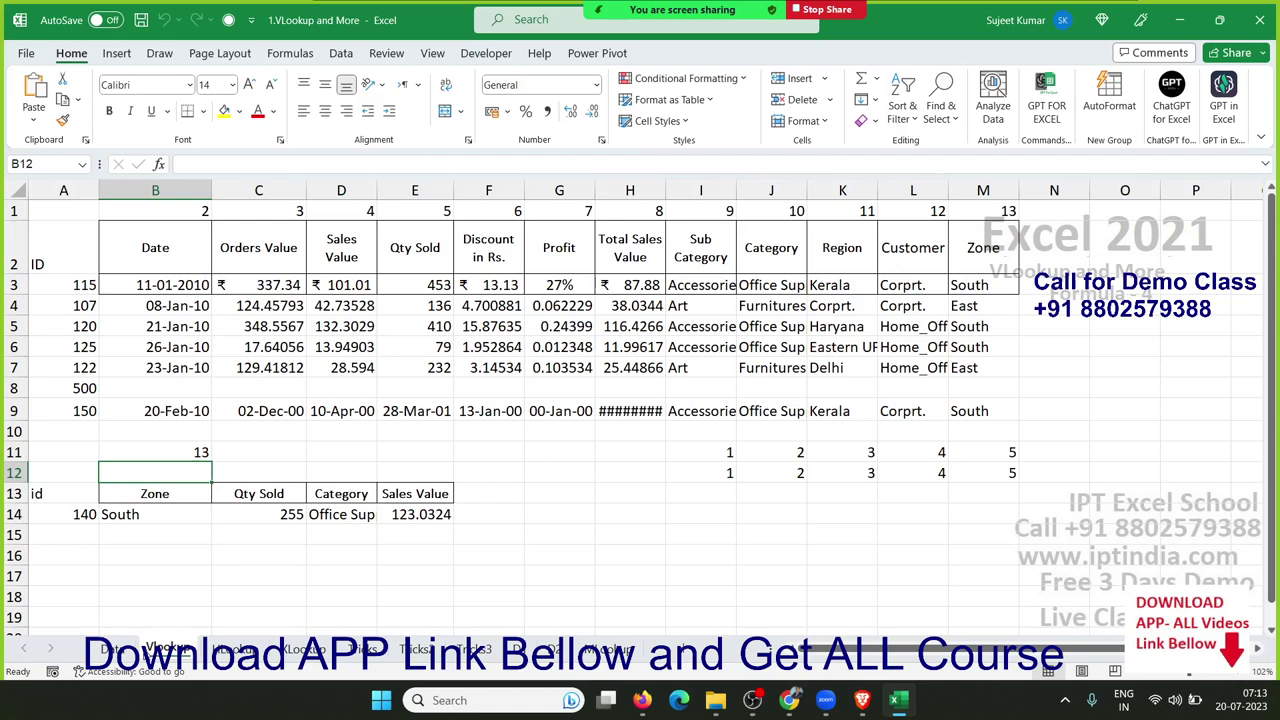
key("Up")
key("Up")
key("Up")
key("Up")
key("Up")
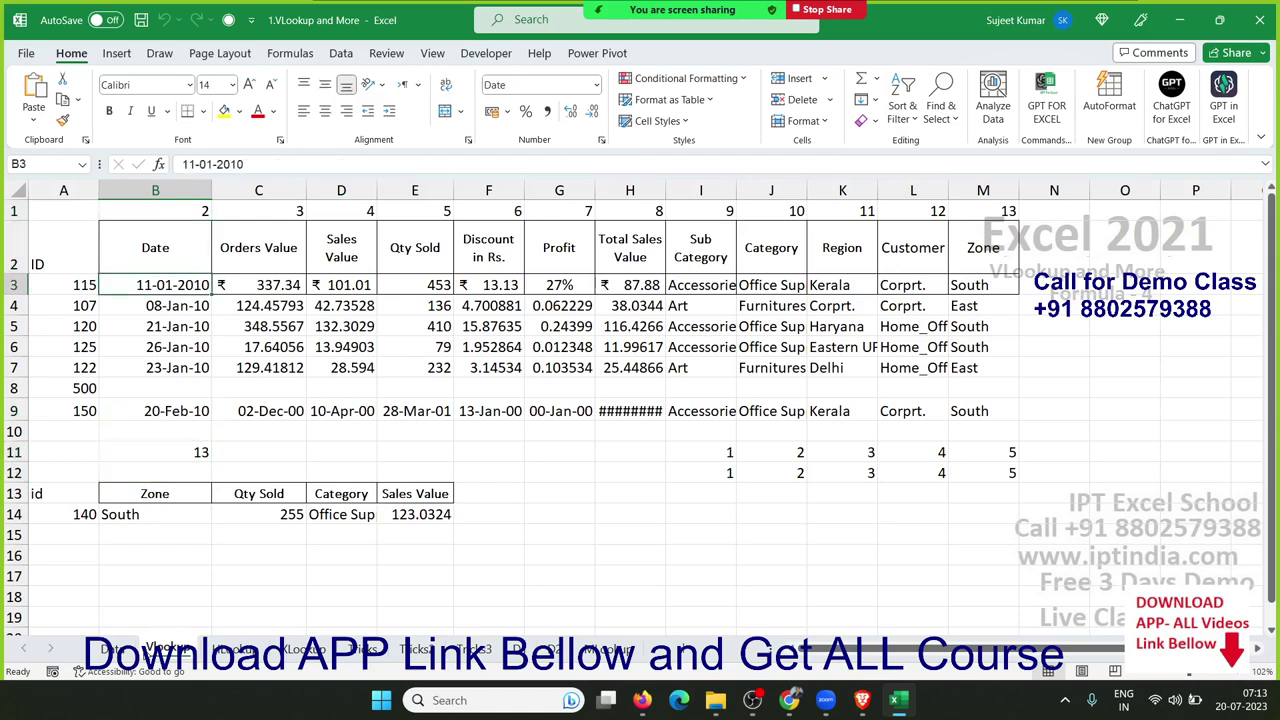
key("ctrl+shift+Right")
key("ctrl+shift+Down")
key("Delete")
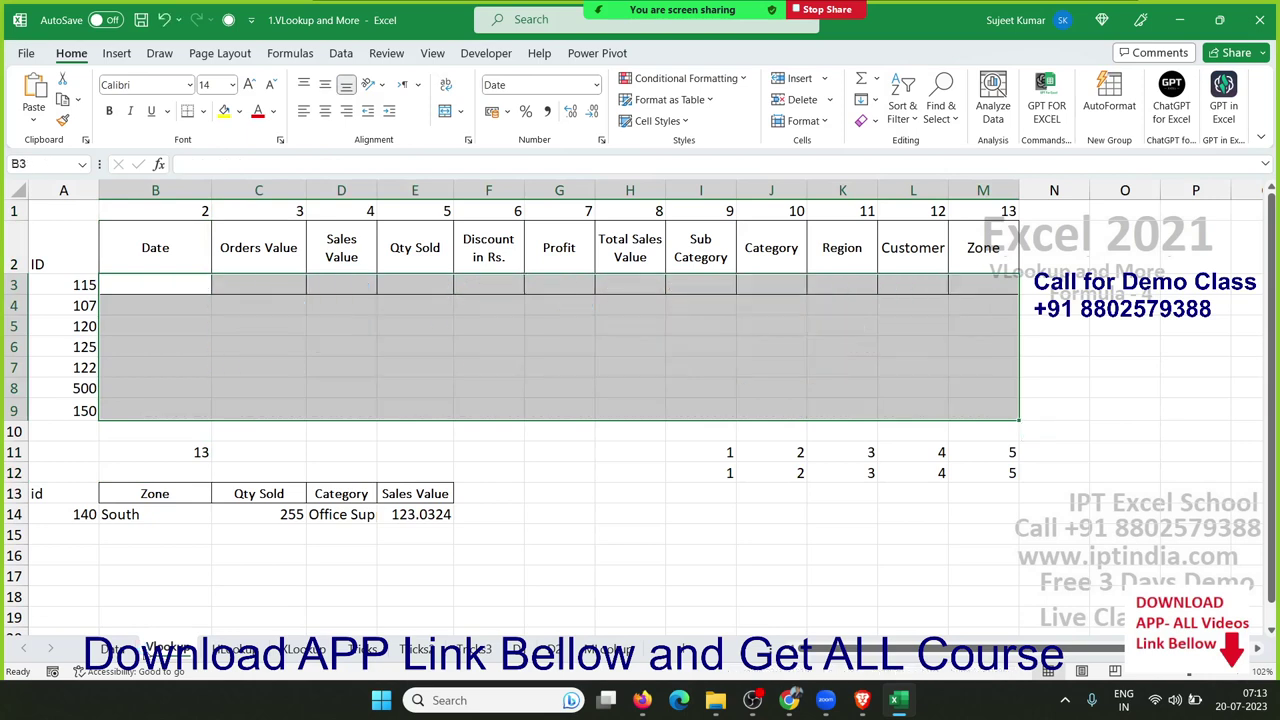
key("Up")
- Clear the column numbers above the headers in B1:M1
key("Up")
key("ctrl+shift+Right")
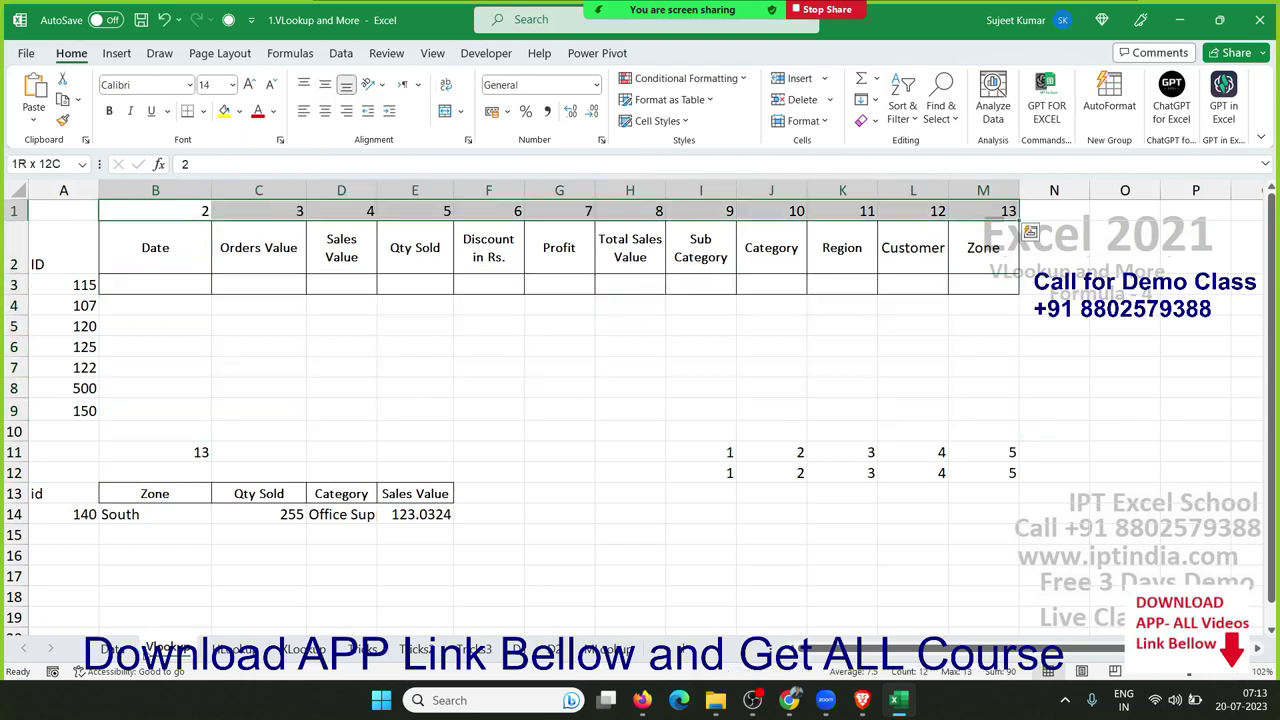
key("Delete")
key("Down")
key("ctrl+Down")
key("ctrl+Down")
key("ctrl+Down")
key("Up")
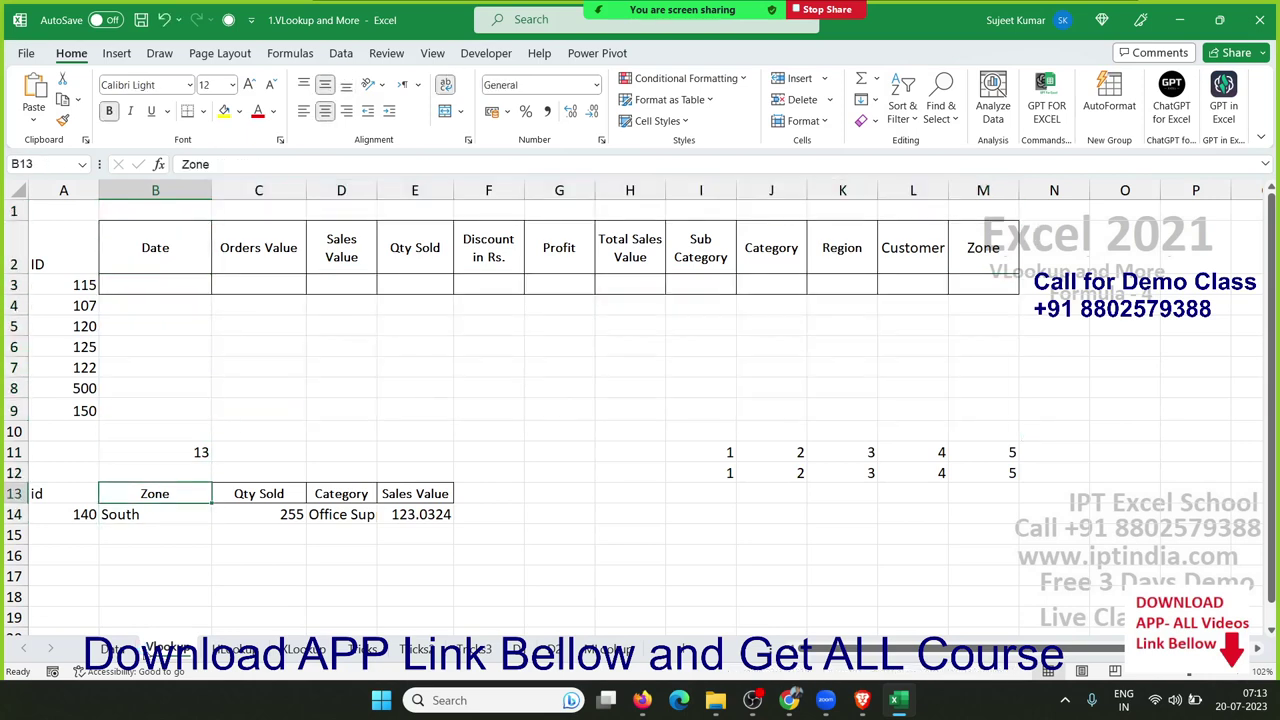
key("Down")
- Clear the leftover 13 in B11 and the row 14 results in B14:E14
key("Up")
key("Up")
key("Up")
key("Delete")
key("Down")
key("Down")
key("Down")
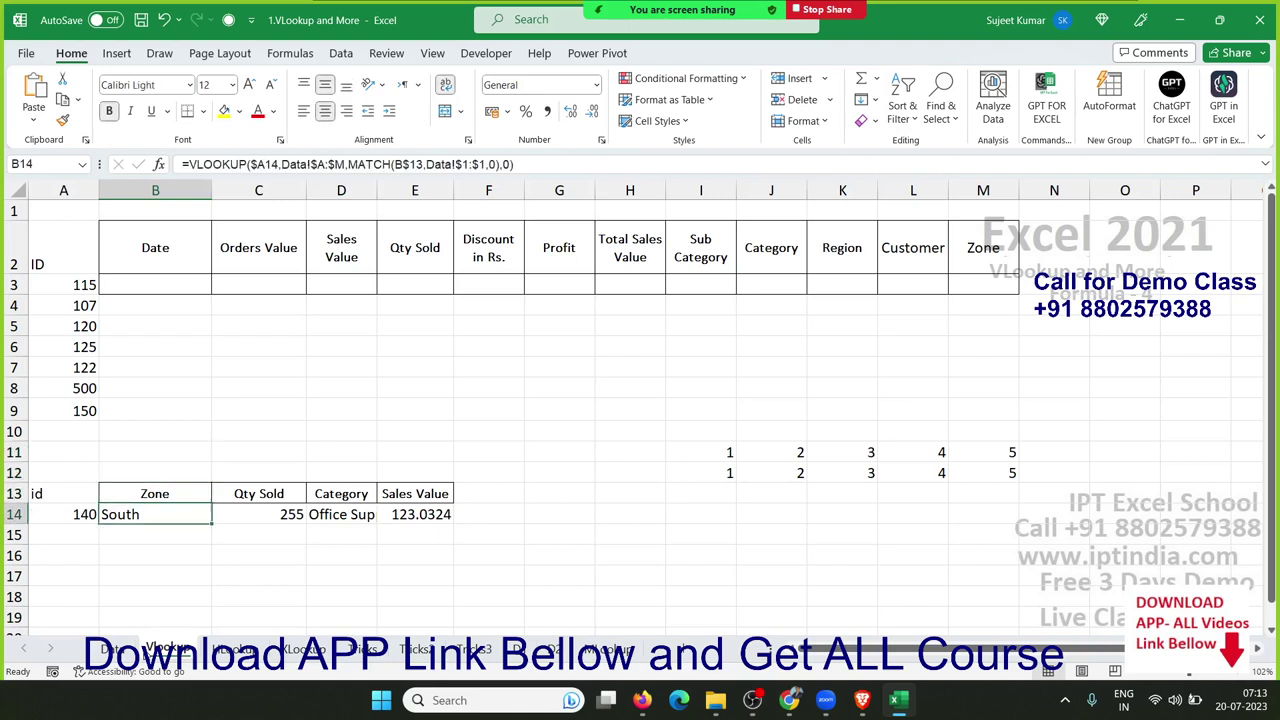
key("ctrl+shift+Right")
key("Delete")
- Clear the 1–5 helper numbers in I11:M12
key("Up")
key("Right")
key("Right")
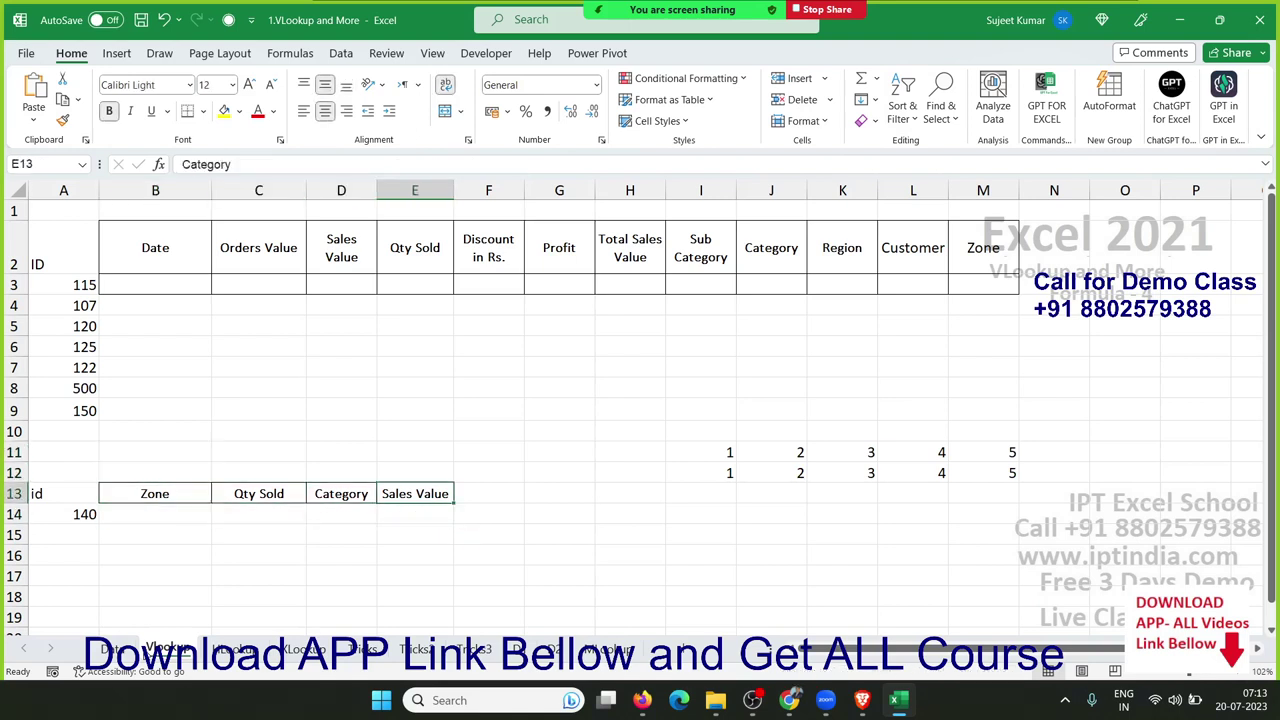
key("Right")
key("Right")
key("Right")
key("Up")
key("Up")
key("Right")
key("ctrl+shift+Right")
key("shift+Down")
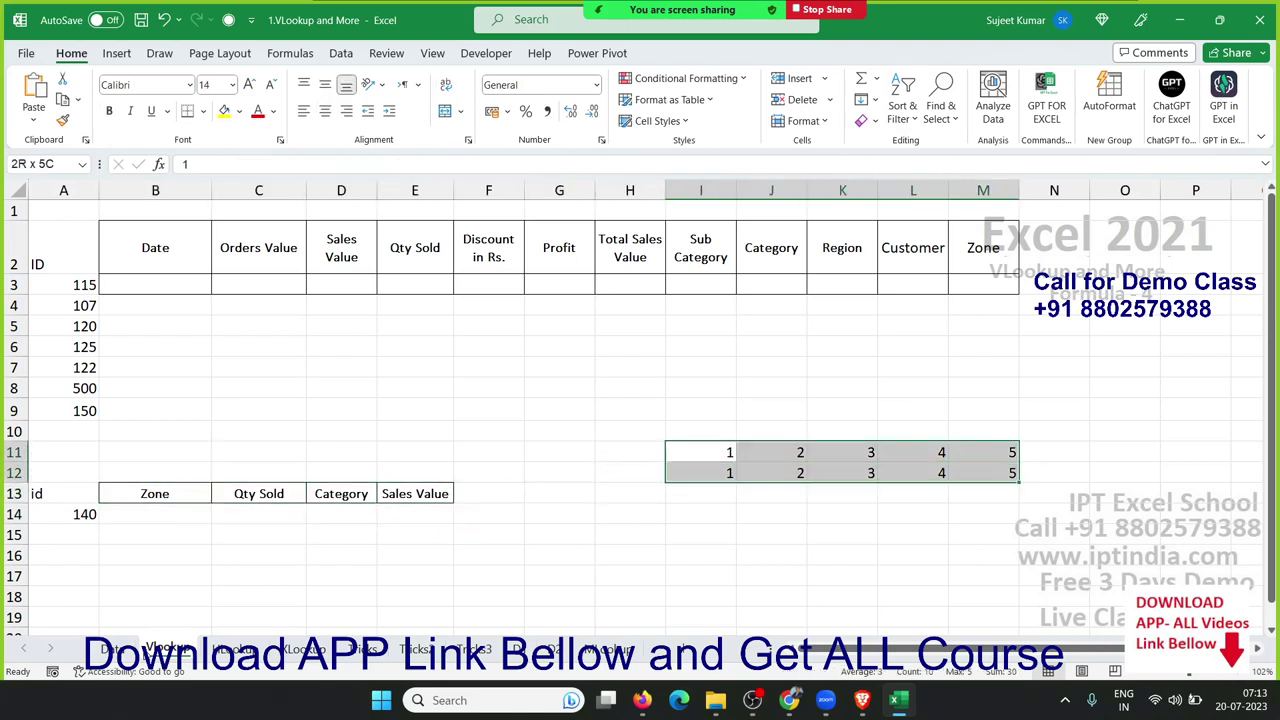
key("Delete")
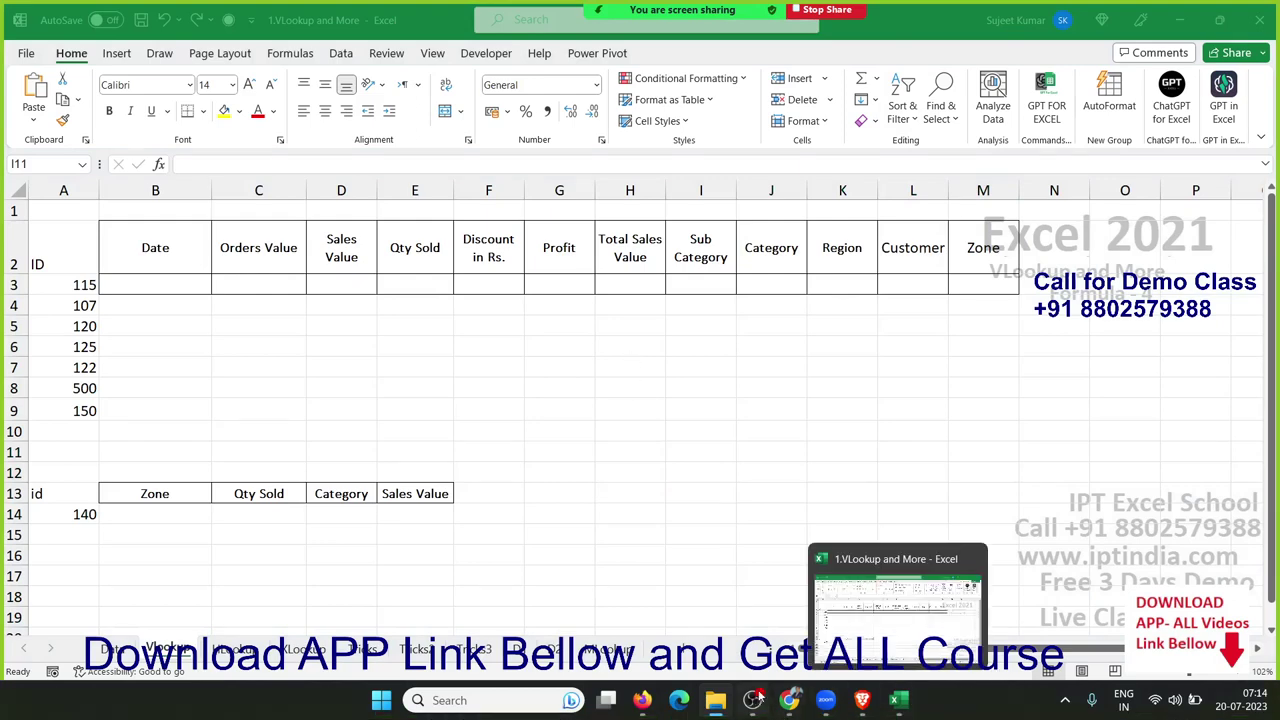
left_click(788, 701)
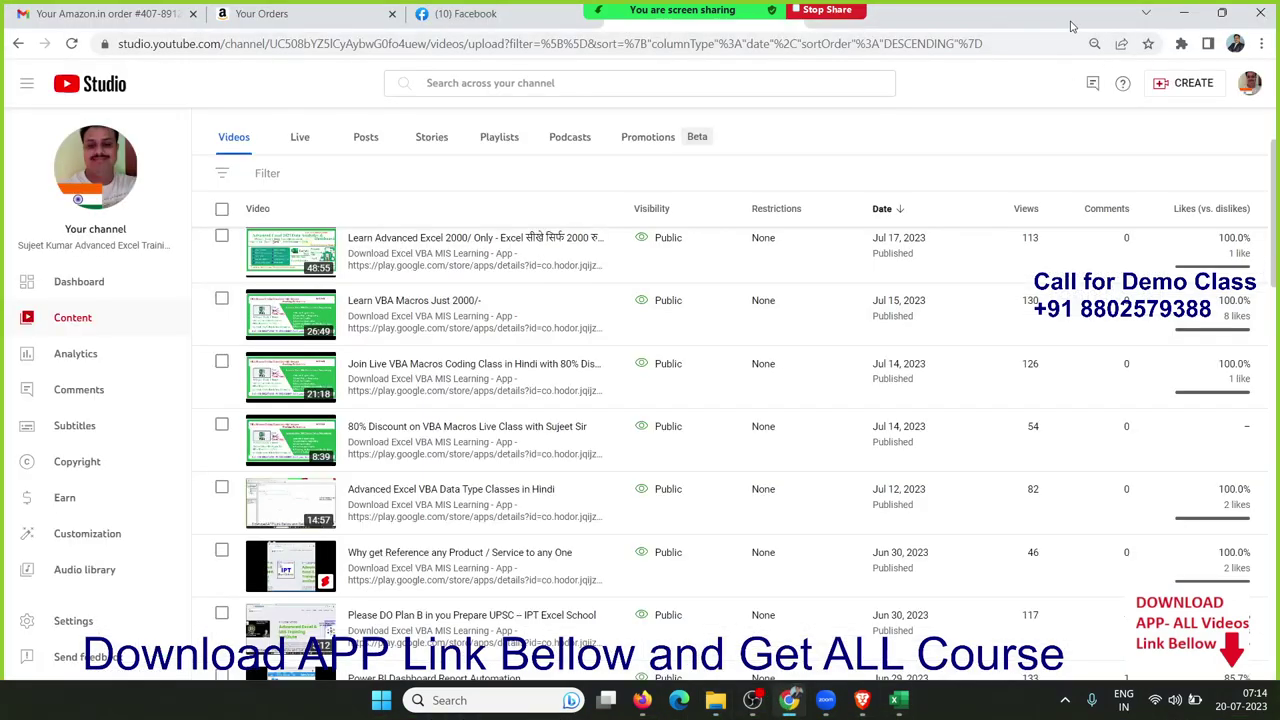
left_click(790, 700)
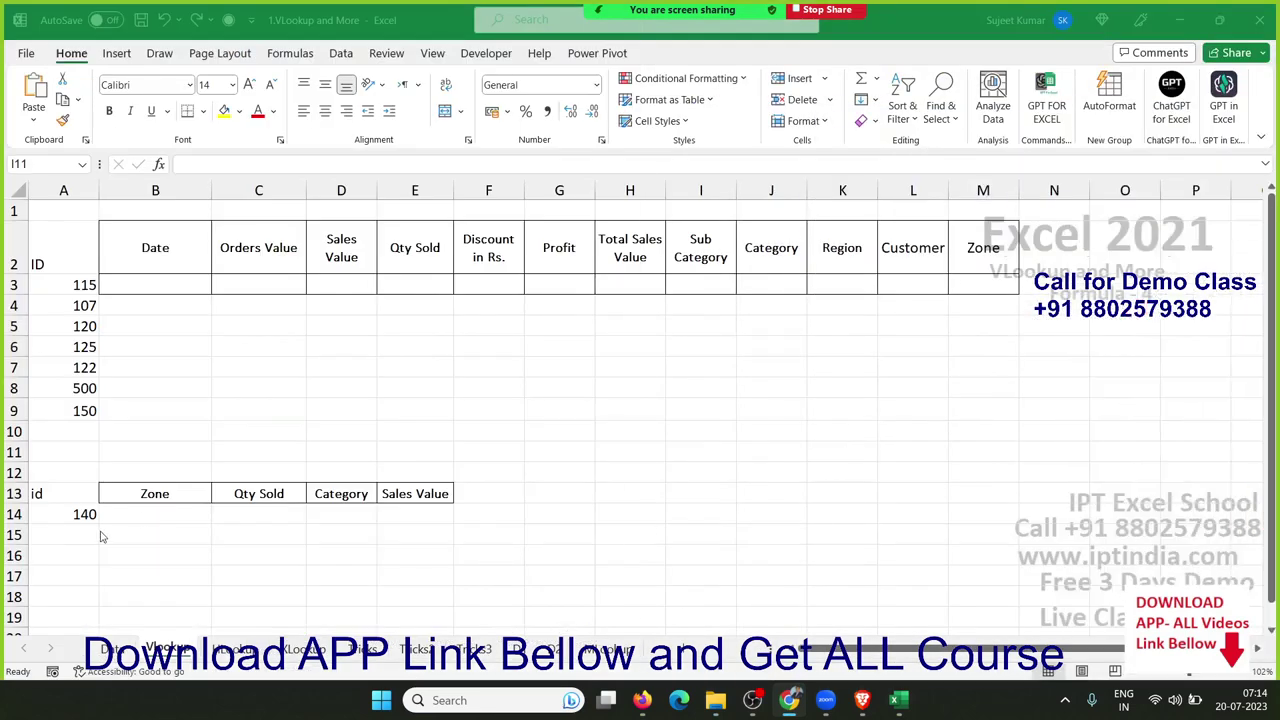
- Compare the Data sales table with the VLookup IDs, marking ID 115's Date and Orders Value cells
left_click(114, 650)
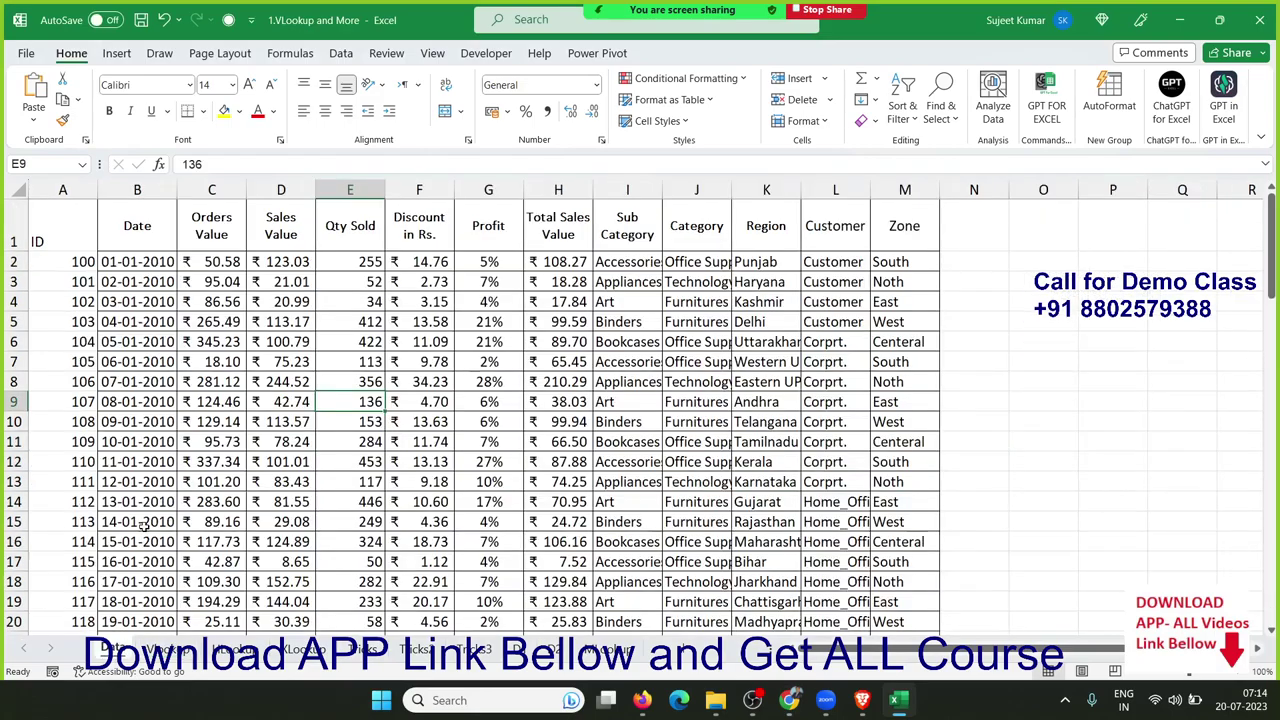
mouse_move(172, 228)
left_mouse_down()
mouse_move(825, 712)
mouse_move(820, 700)
left_mouse_up()
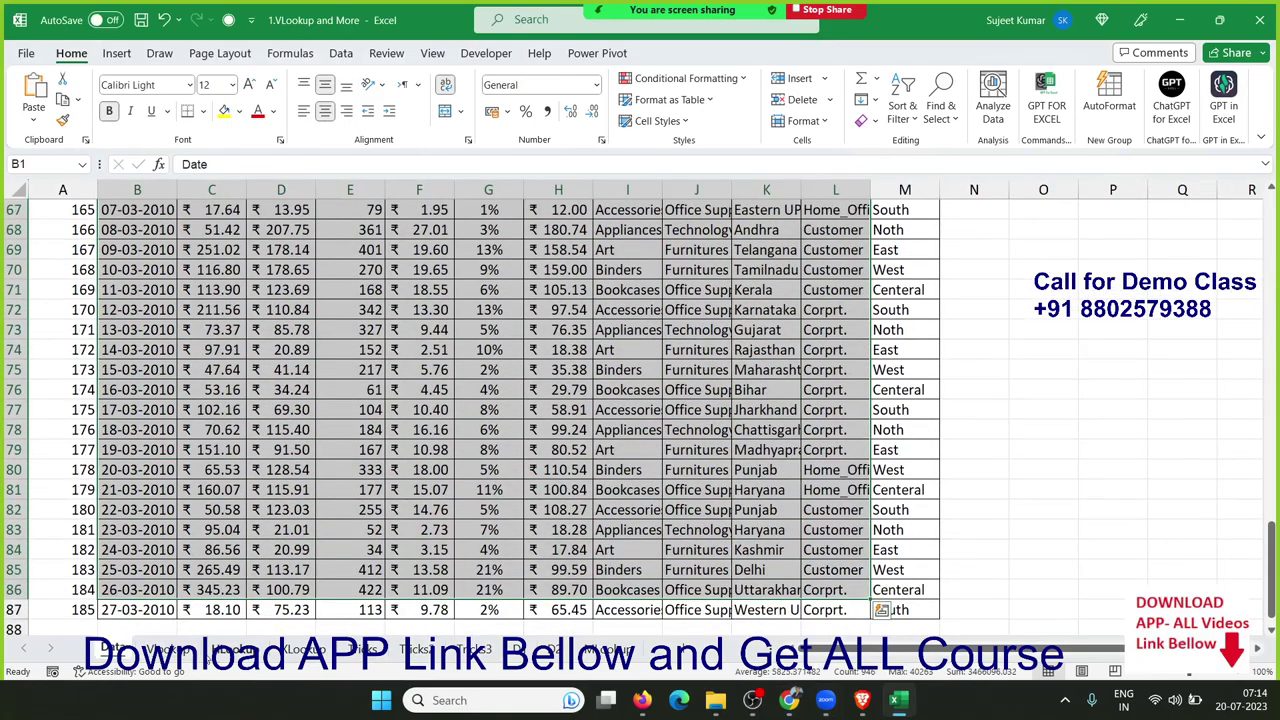
left_click(168, 652)
left_click_drag(88, 414, 74, 290)
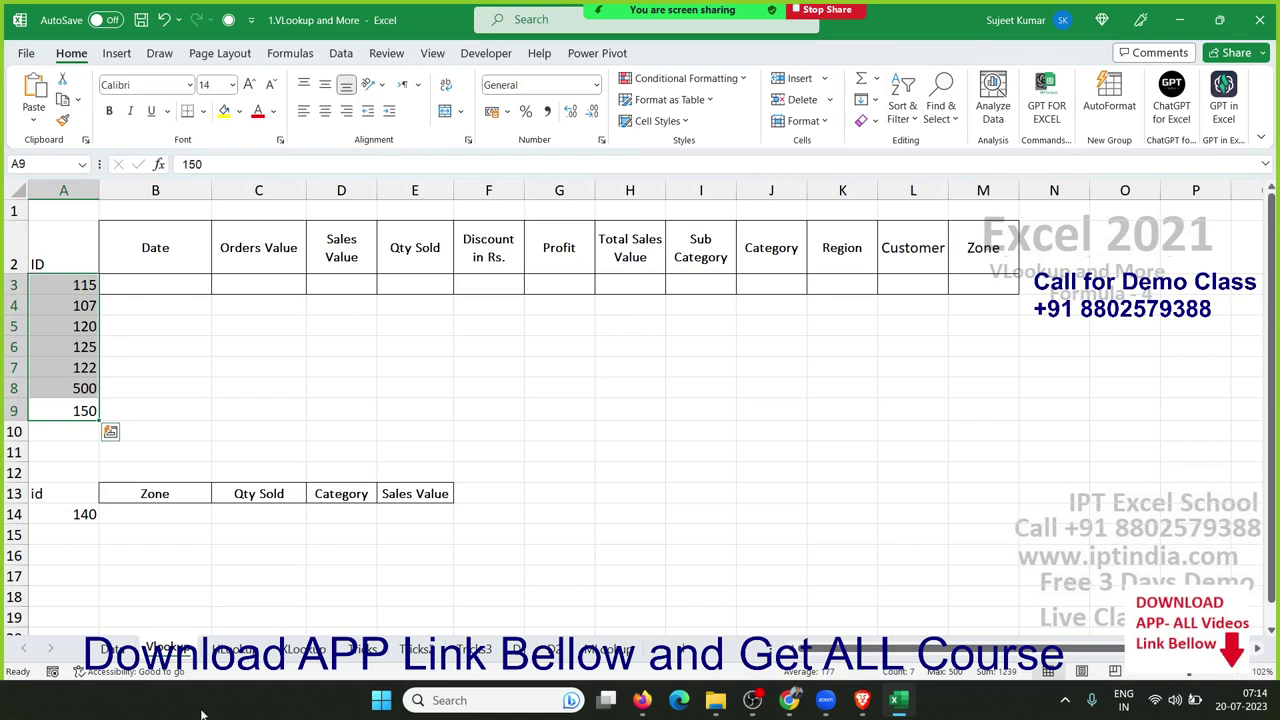
left_click(82, 289)
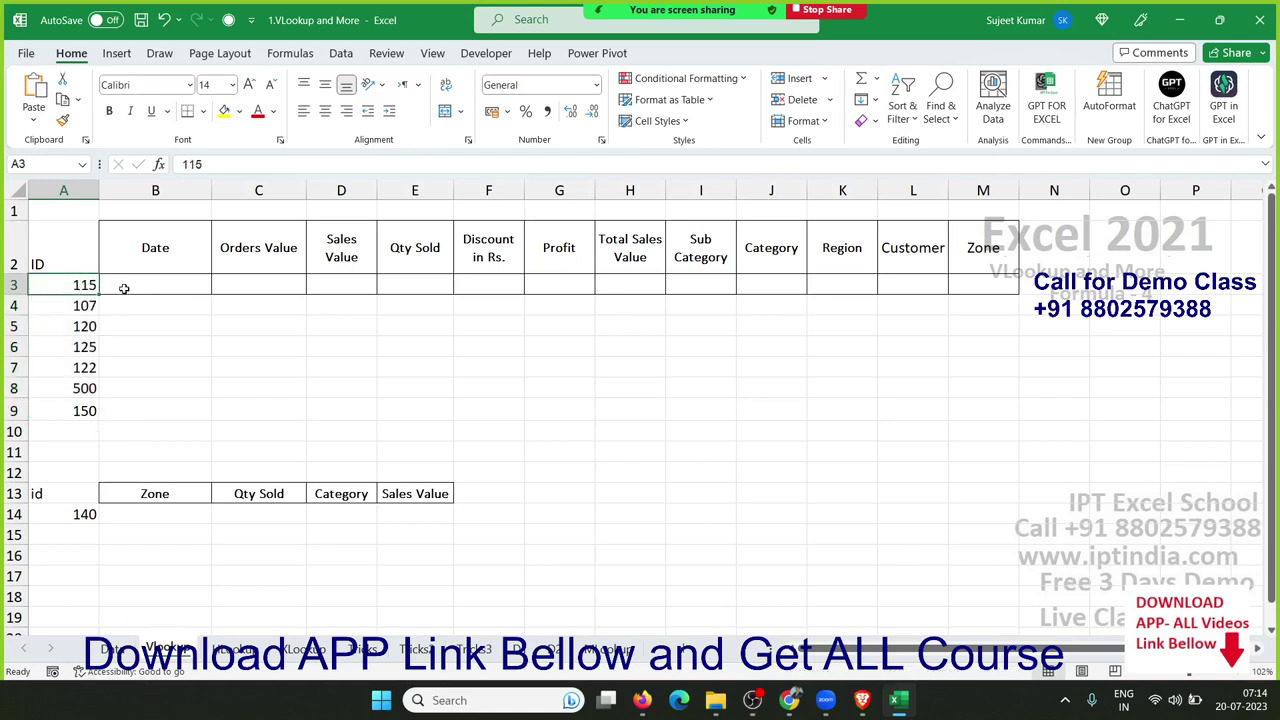
left_click_drag(124, 289, 251, 292)
- Return to the Data sheet and jump to the top of the sales table
left_click(110, 649)
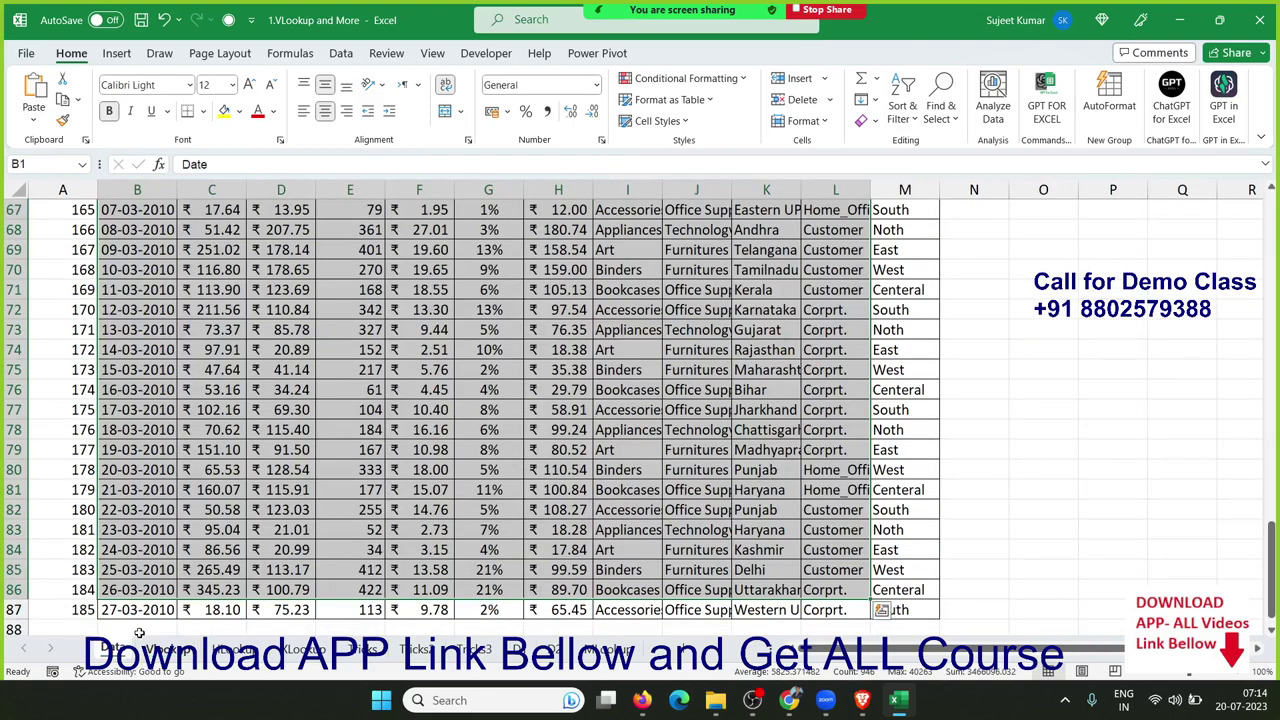
left_click(183, 432)
key("ctrl+Up")
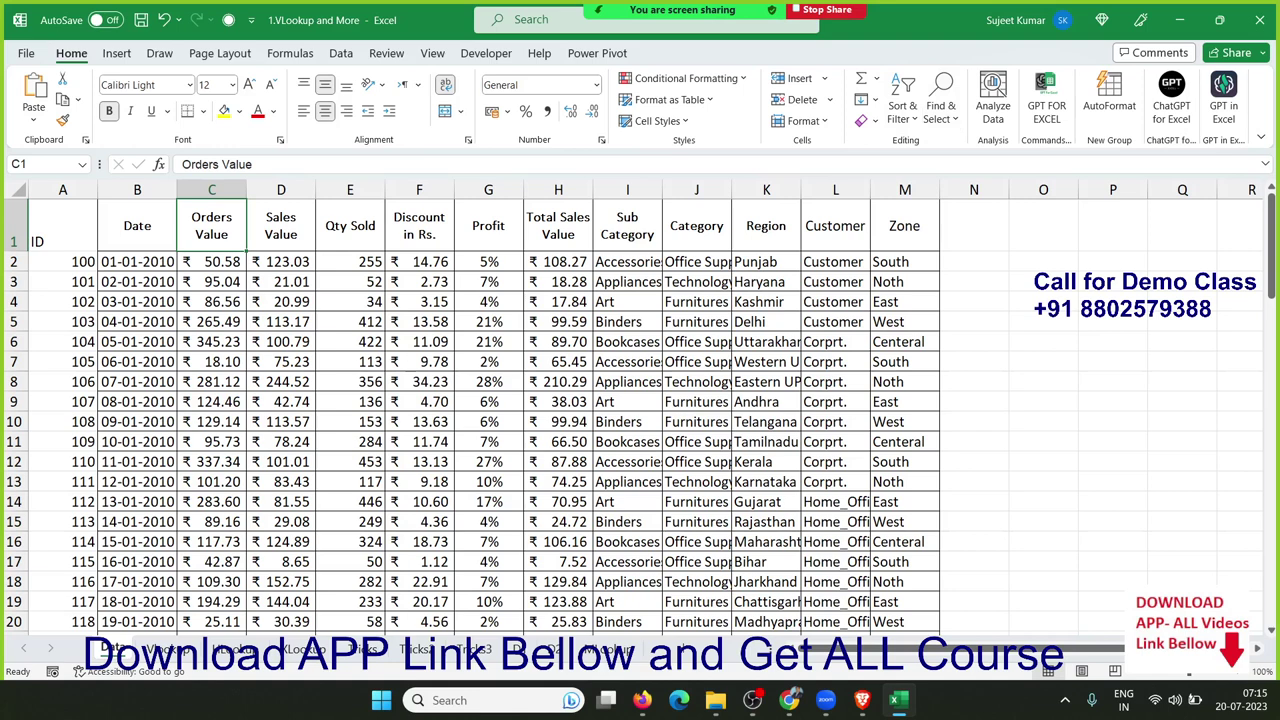
scroll(470, 420, "down", 1)
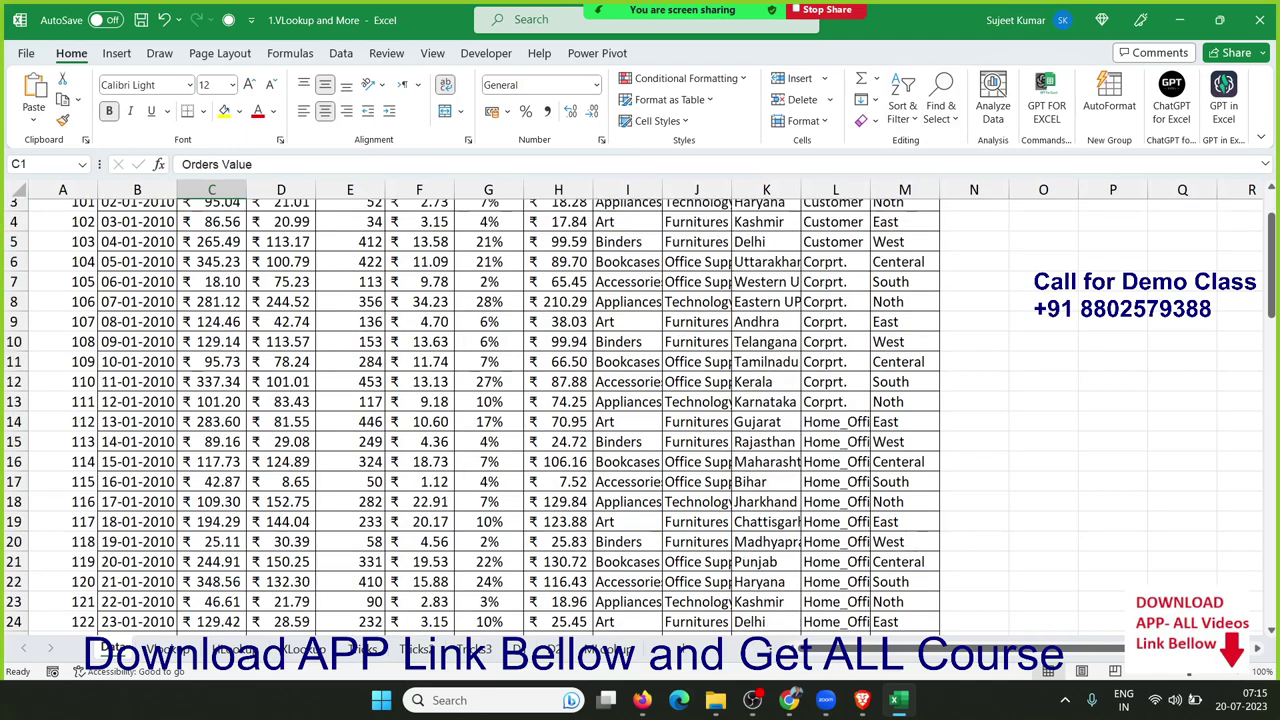
scroll(470, 420, "up", 1)
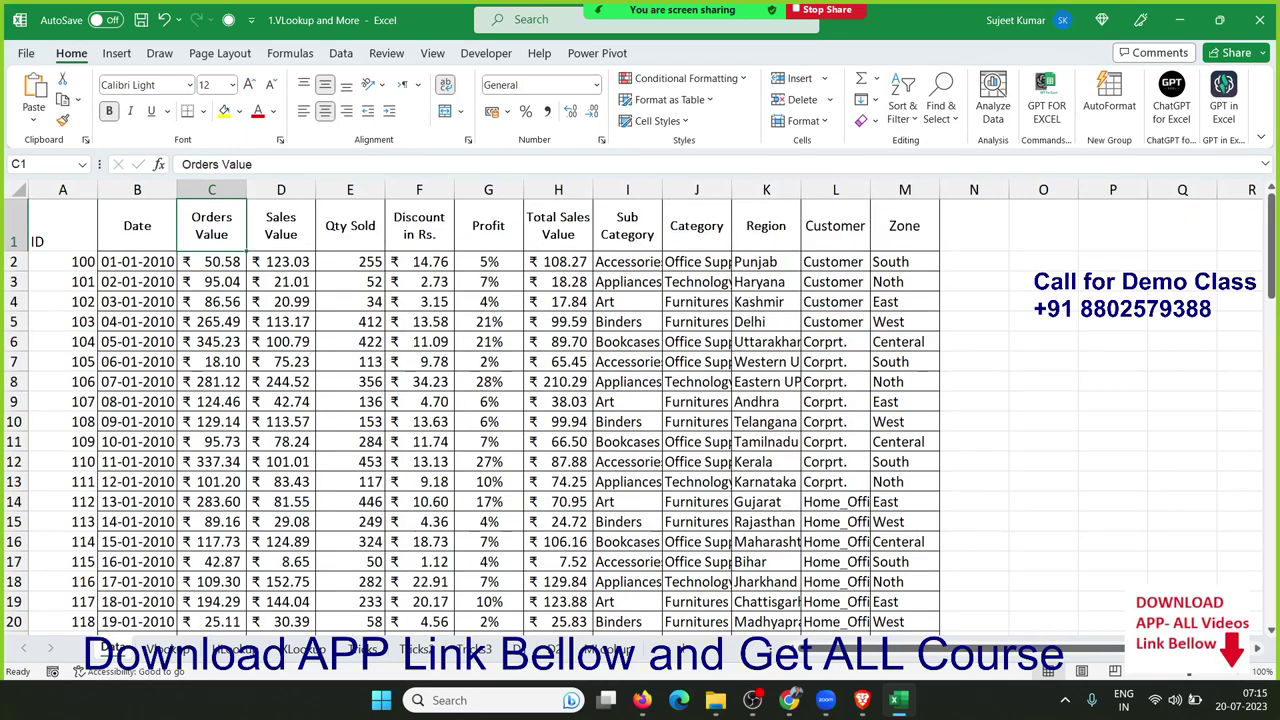
left_click(789, 700)
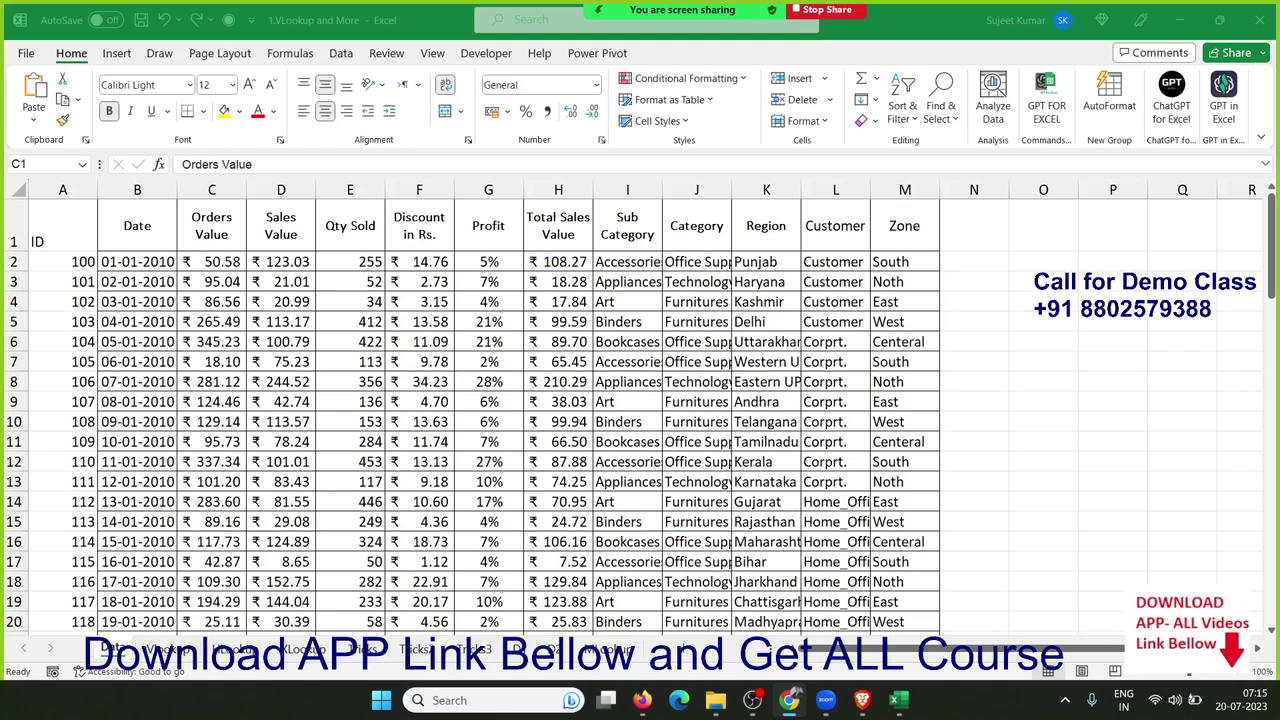
- On the VLookup sheet, start then cancel a VLOOKUP in ID 115's Date cell, and select the first three IDs
left_click(190, 646)
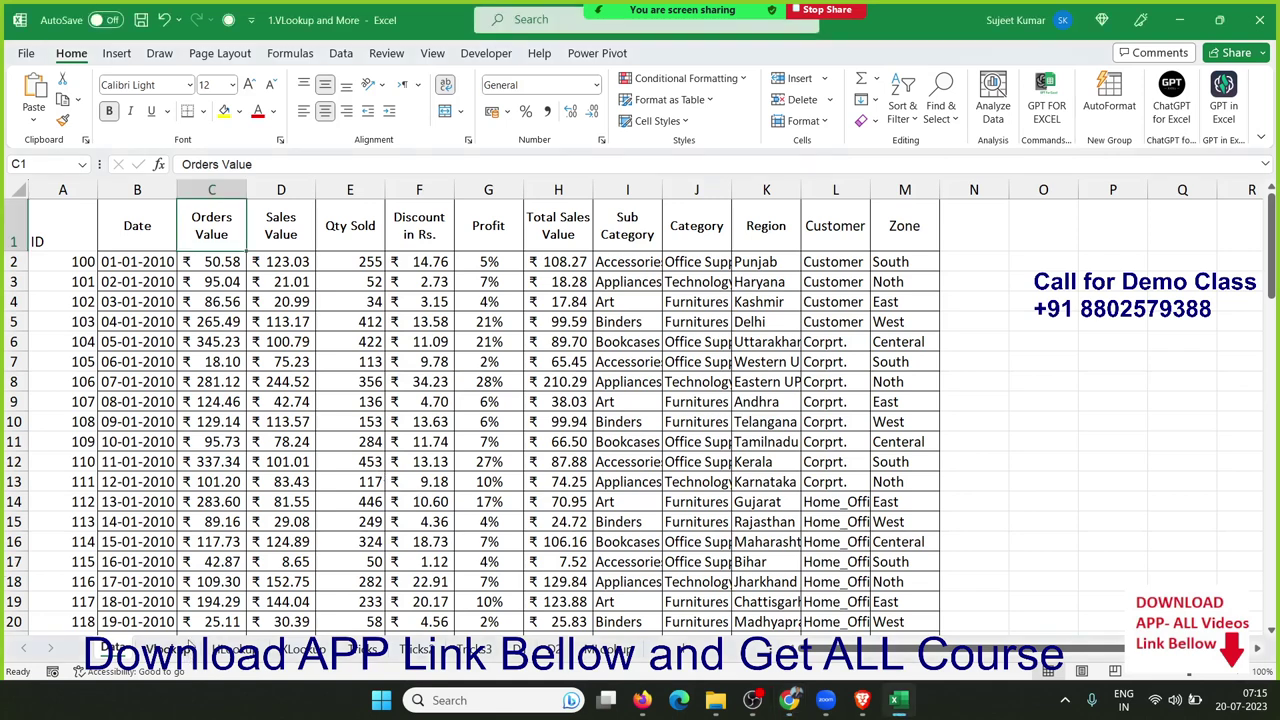
left_click(168, 648)
left_click(86, 290)
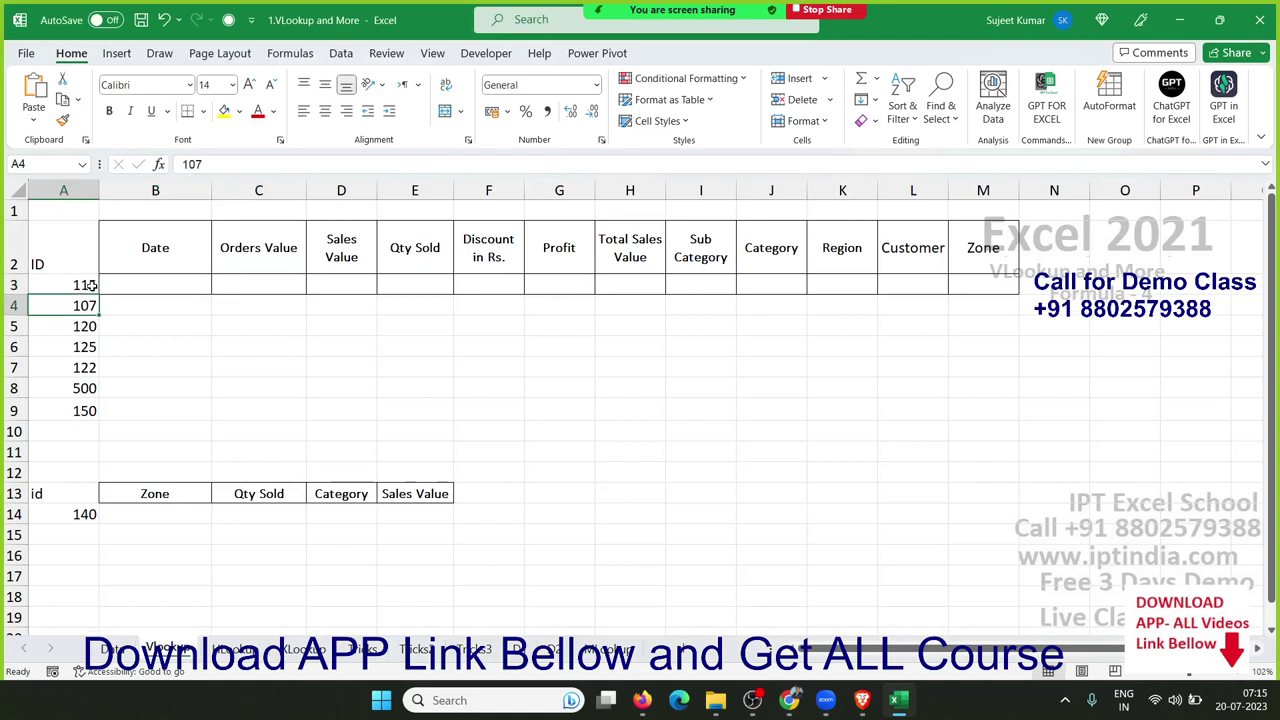
left_click(172, 287)
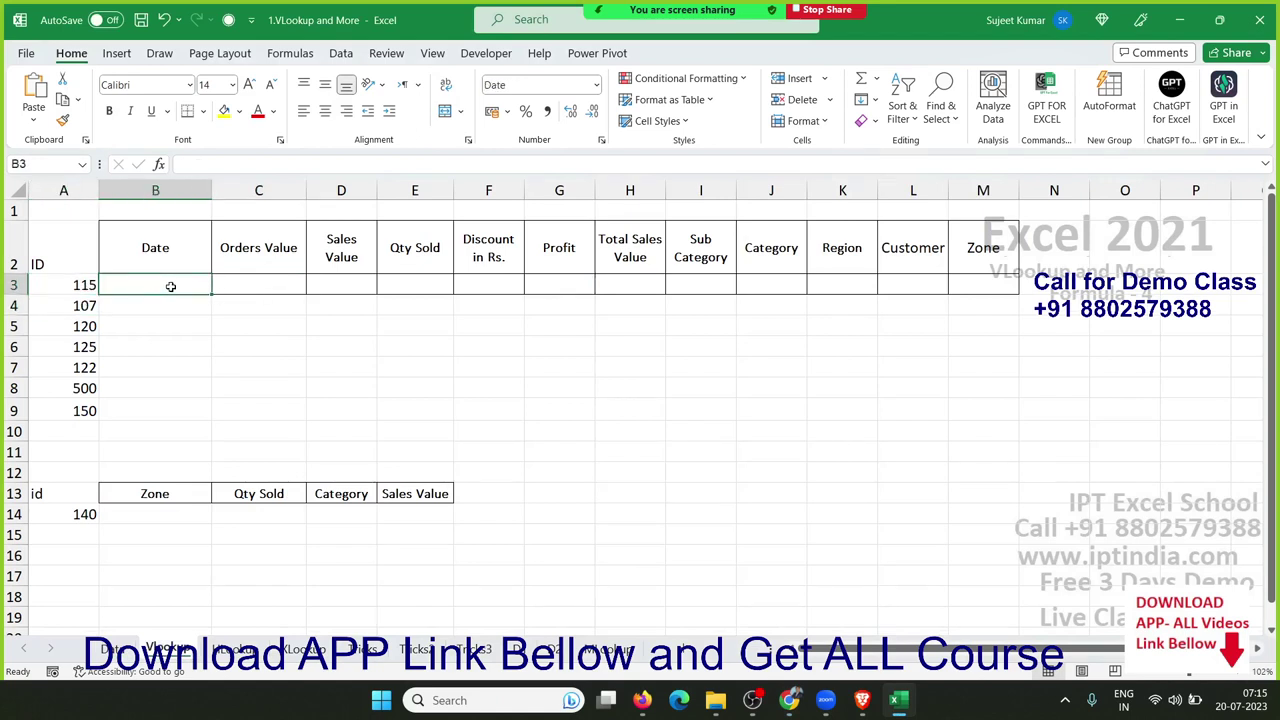
type("=vl")
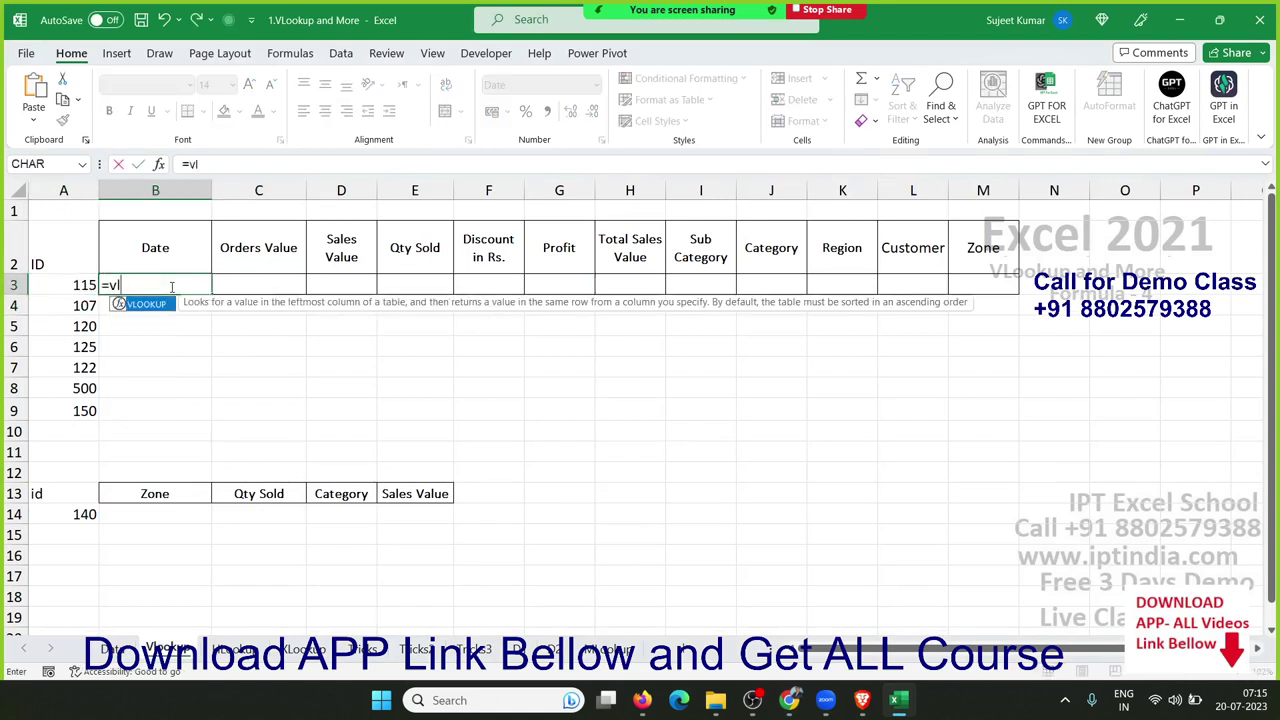
key("Escape")
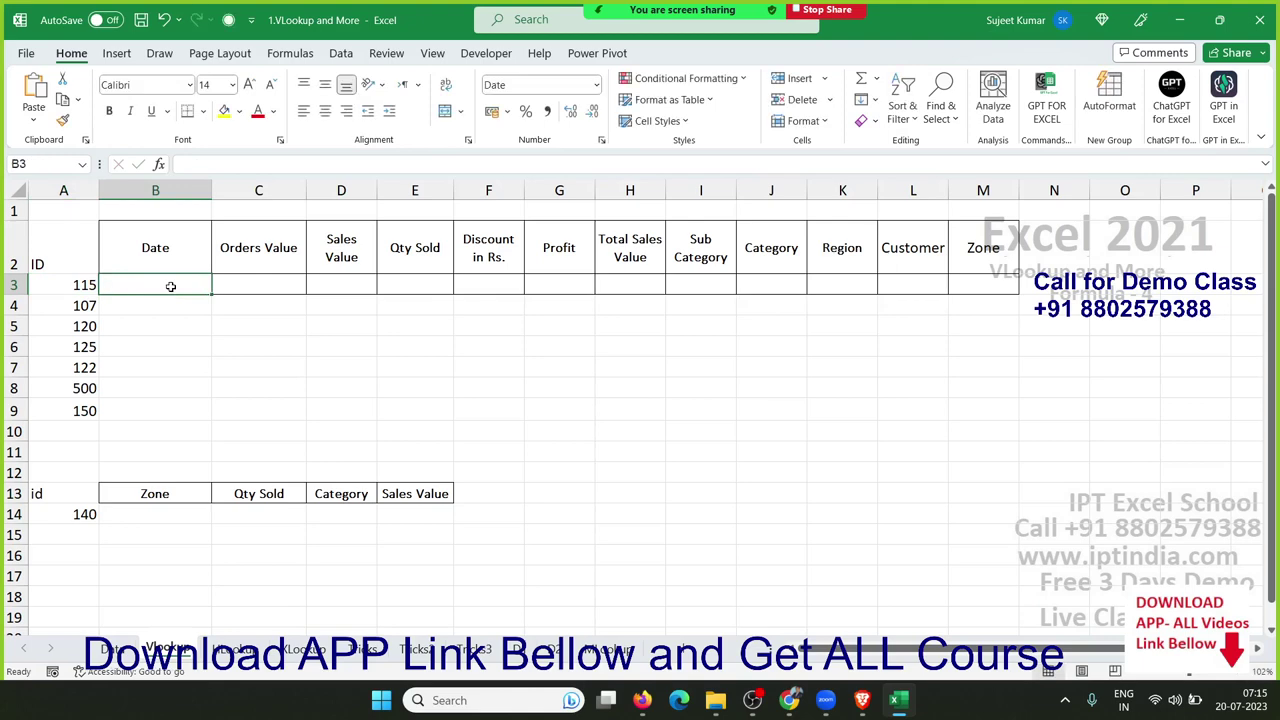
left_click(84, 292)
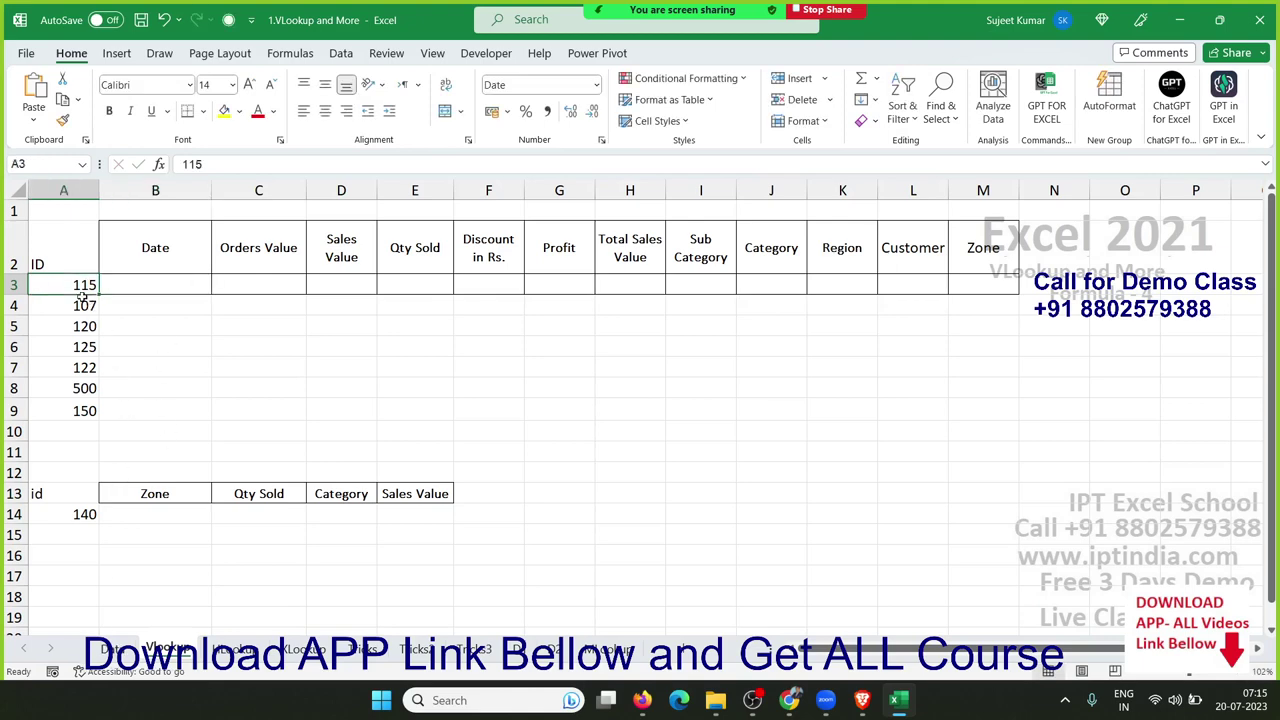
left_click_drag(84, 297, 84, 326)
key("ctrl+c")
- Check on the Data sheet that A4's ID is calculated as =A3+1
left_click(110, 648)
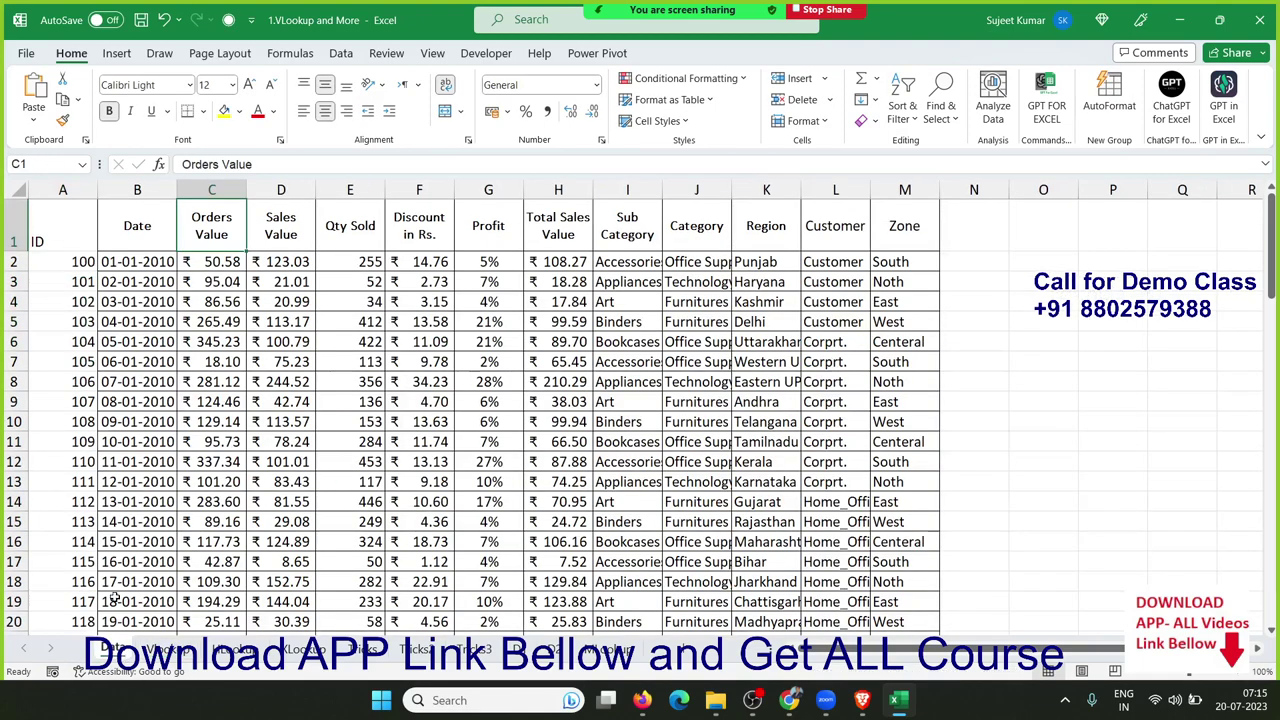
left_click(84, 301)
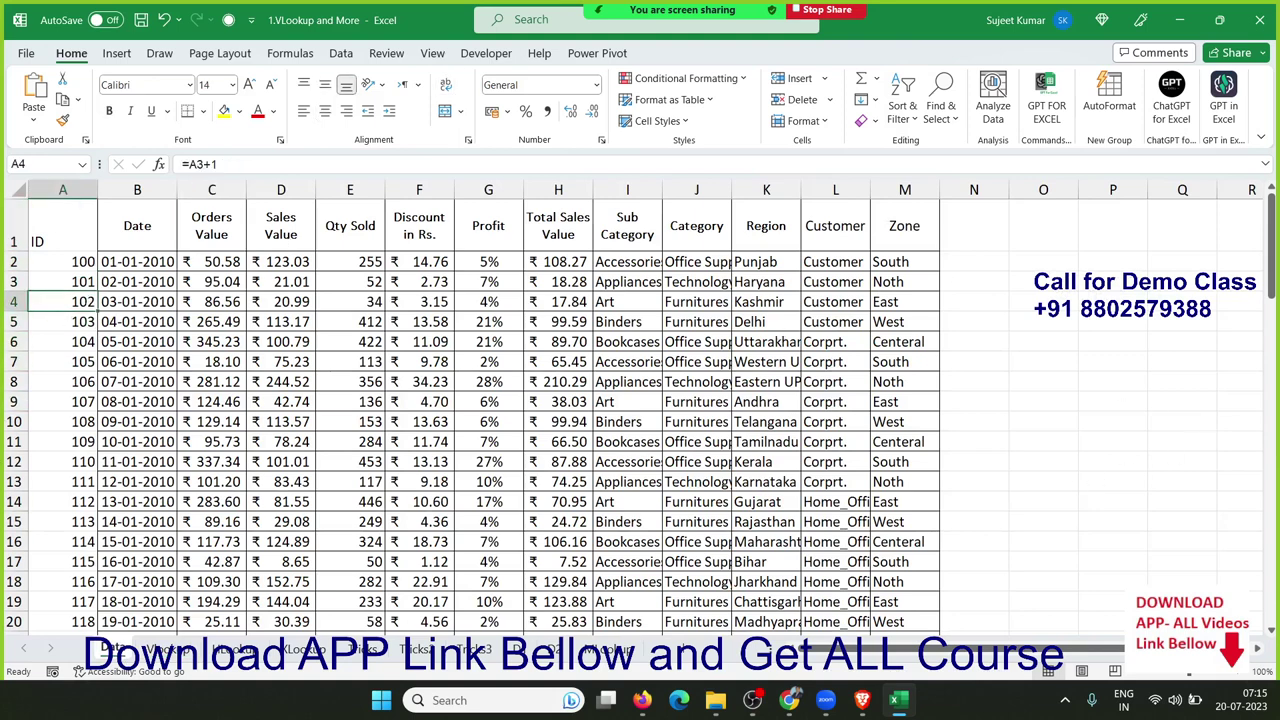
key("alt+Tab")
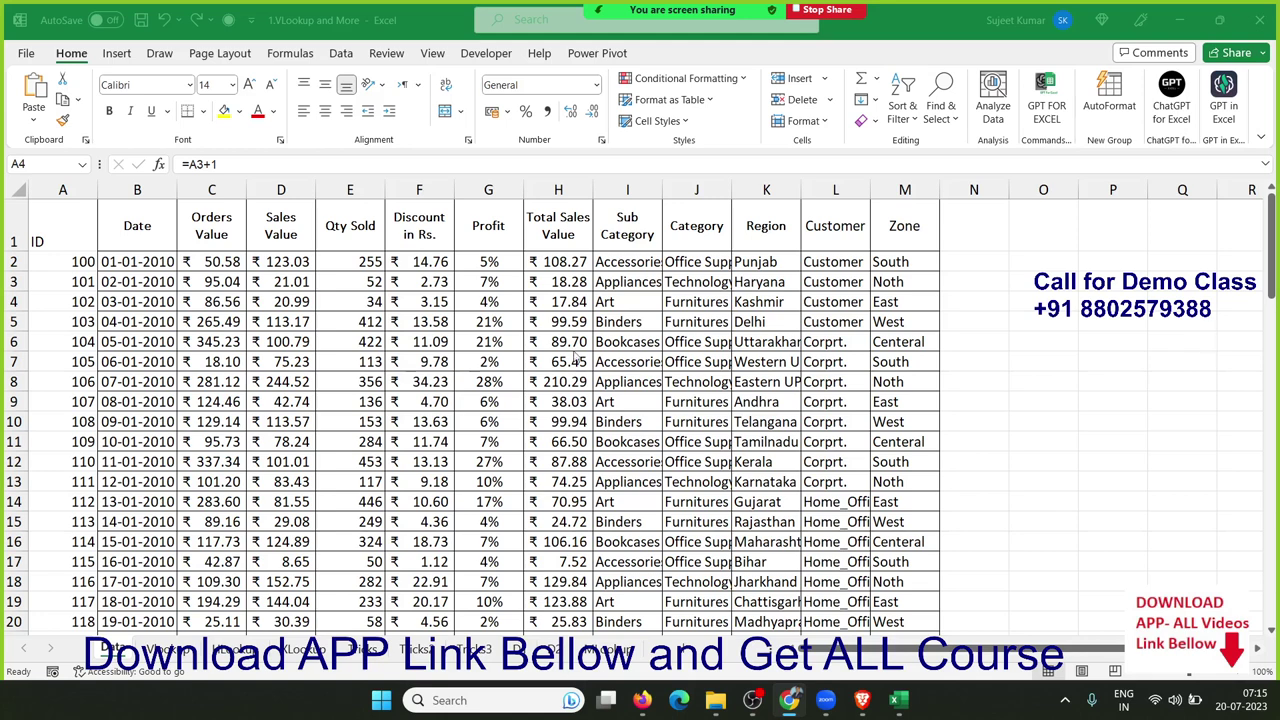
- Copy the first IDs from the Data sheet and paste them into column A of the VLookup sheet
left_click(77, 306)
left_click_drag(84, 261, 80, 350)
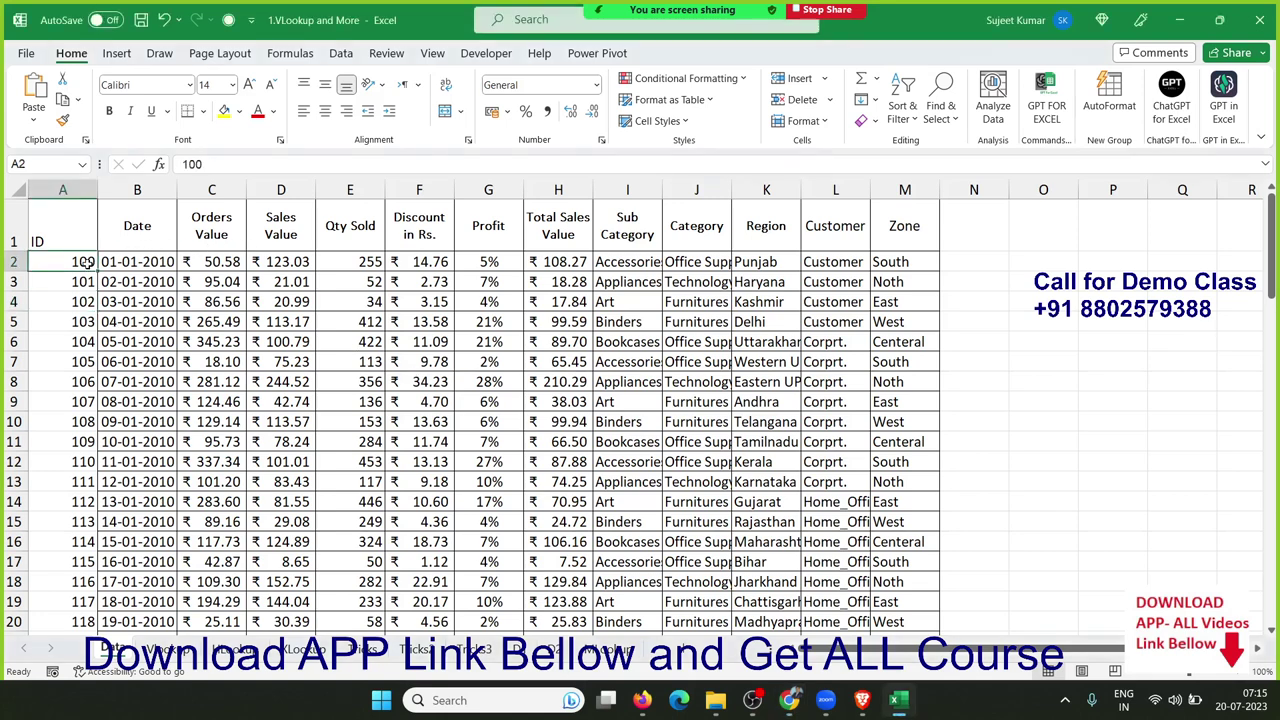
left_click(178, 648)
key("ctrl+v")
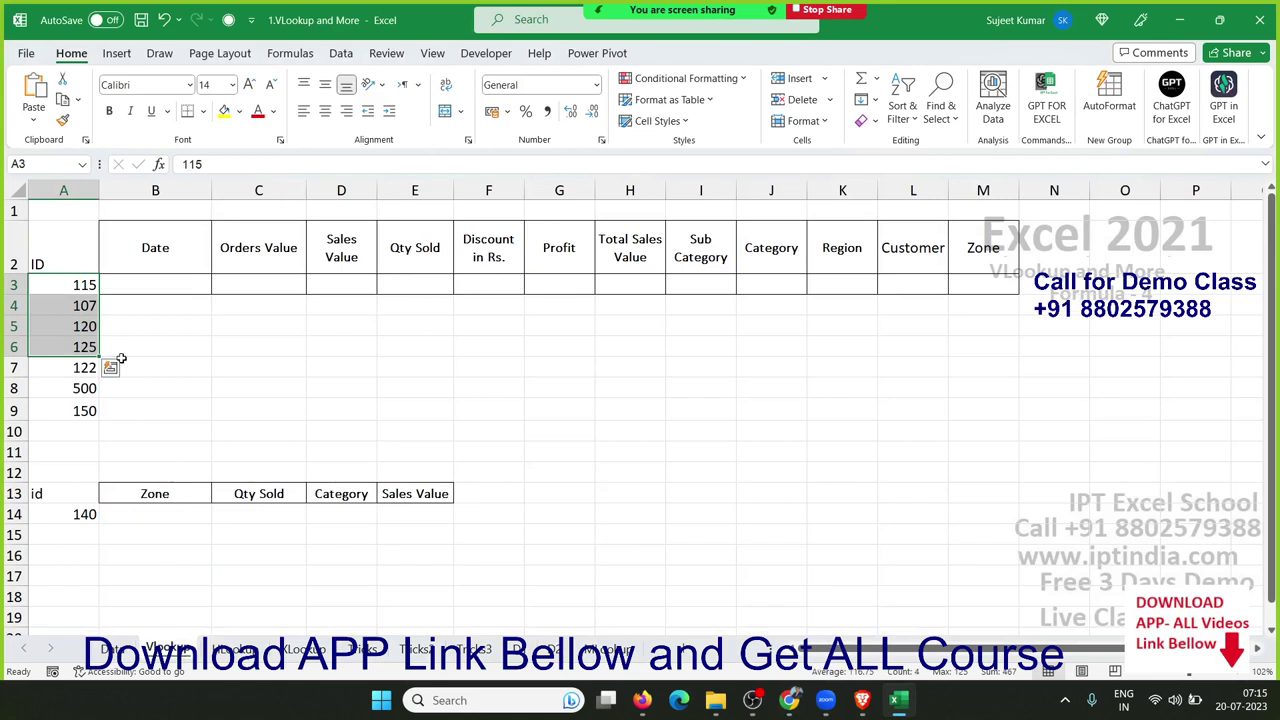
- Enter 150 in B9 beside ID 150, then delete it again
left_click(74, 422)
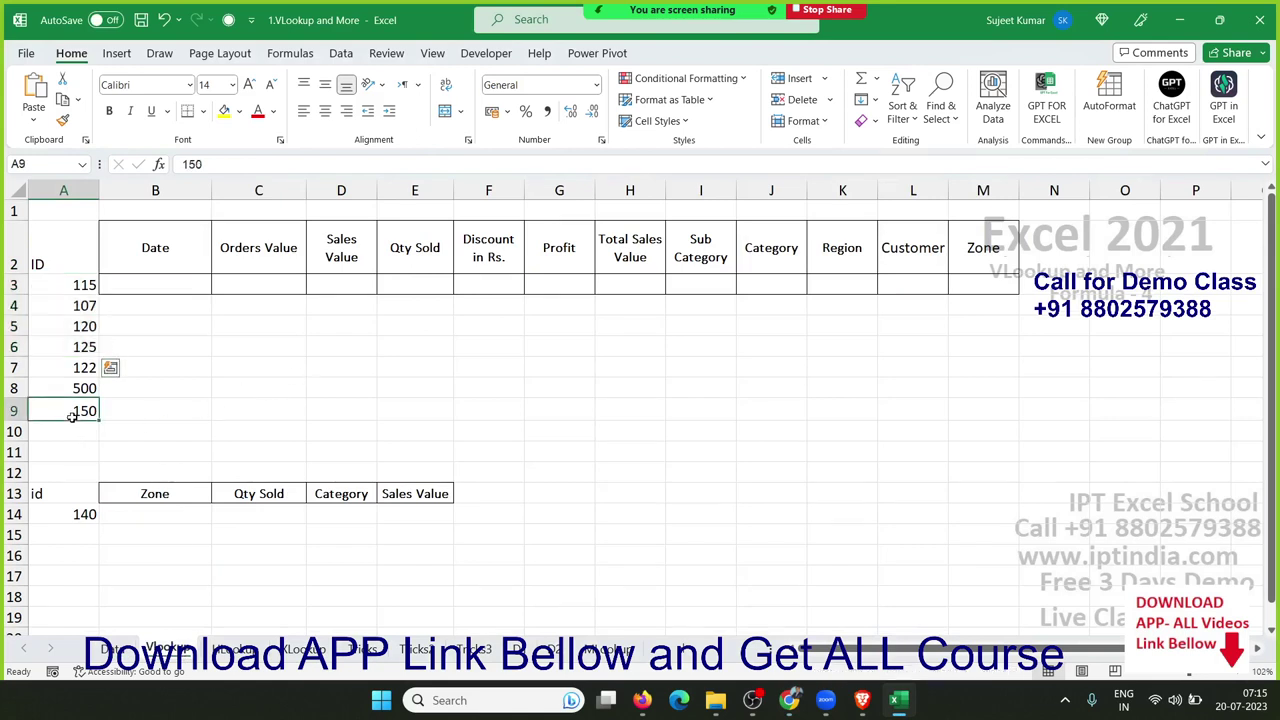
left_click(186, 405)
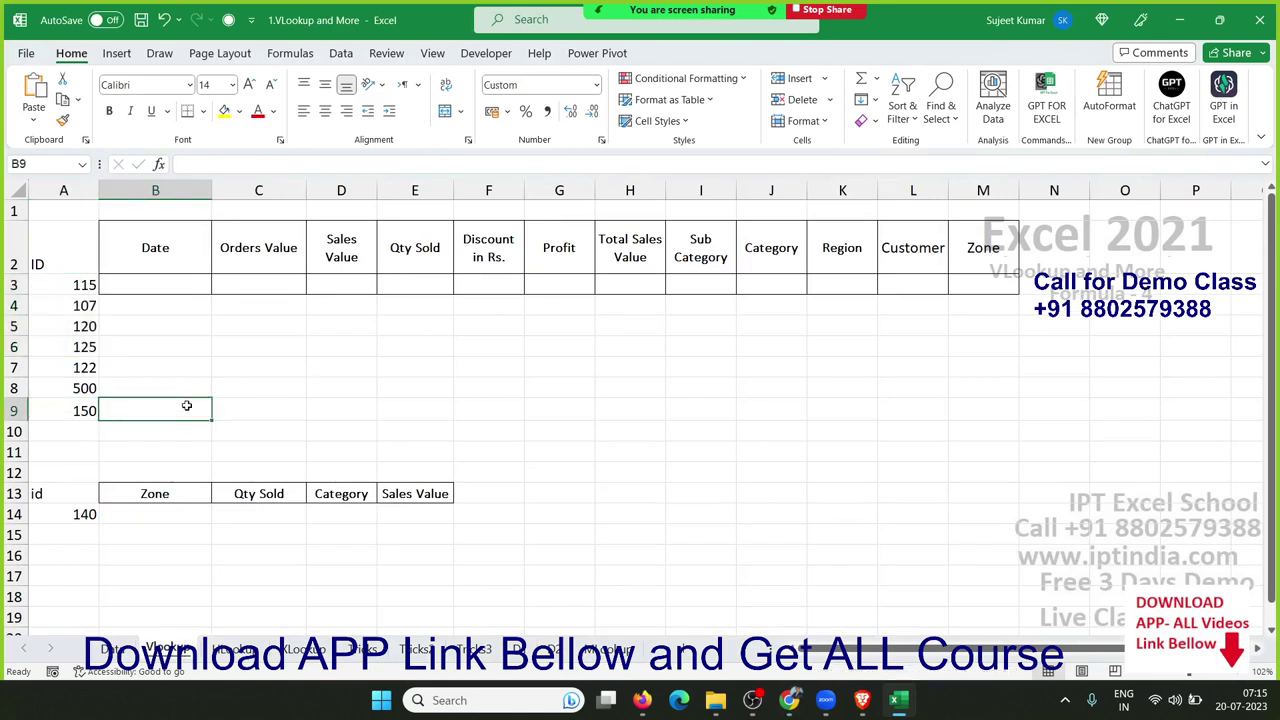
type("'150")
key("Return")
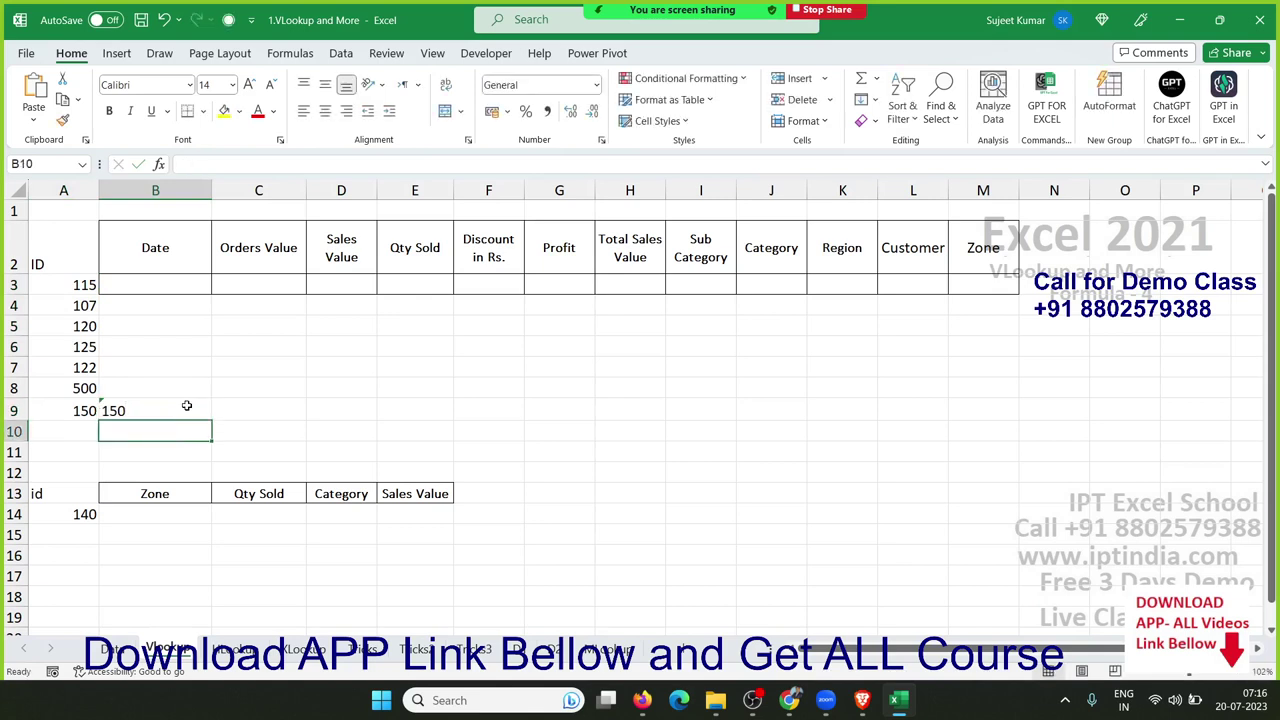
left_click(186, 405)
key("Delete")
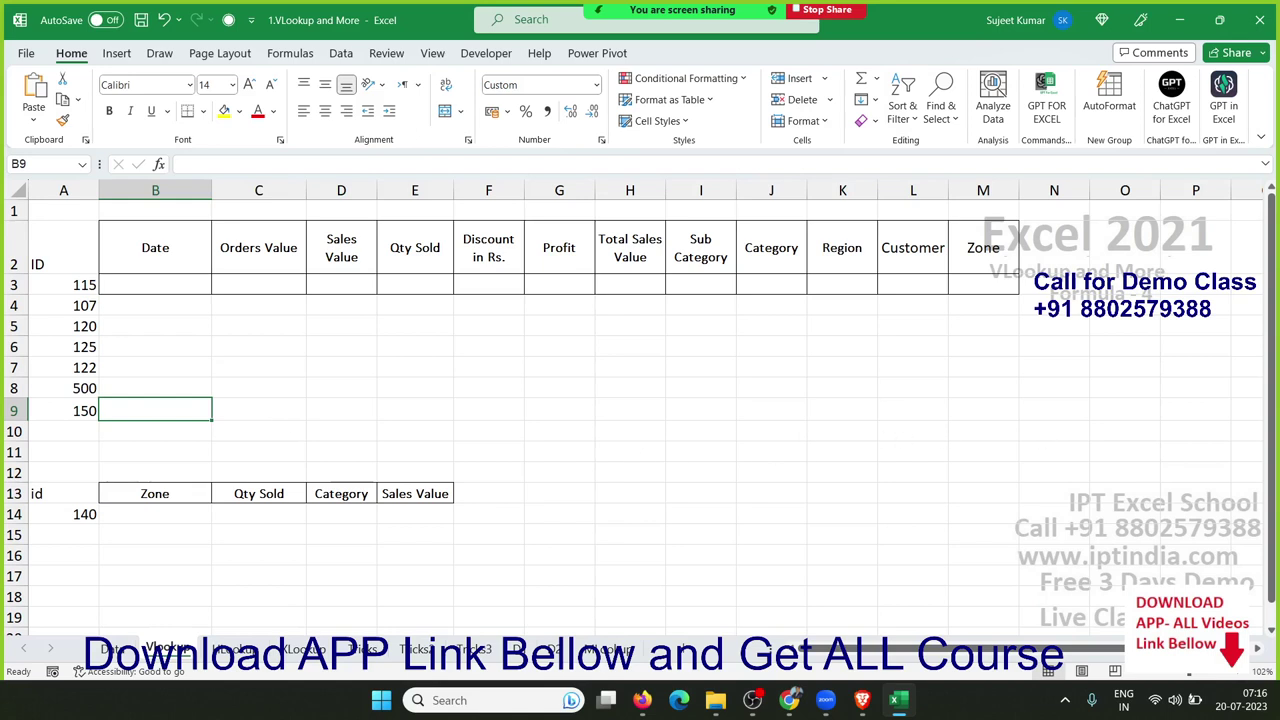
key("alt+Tab")
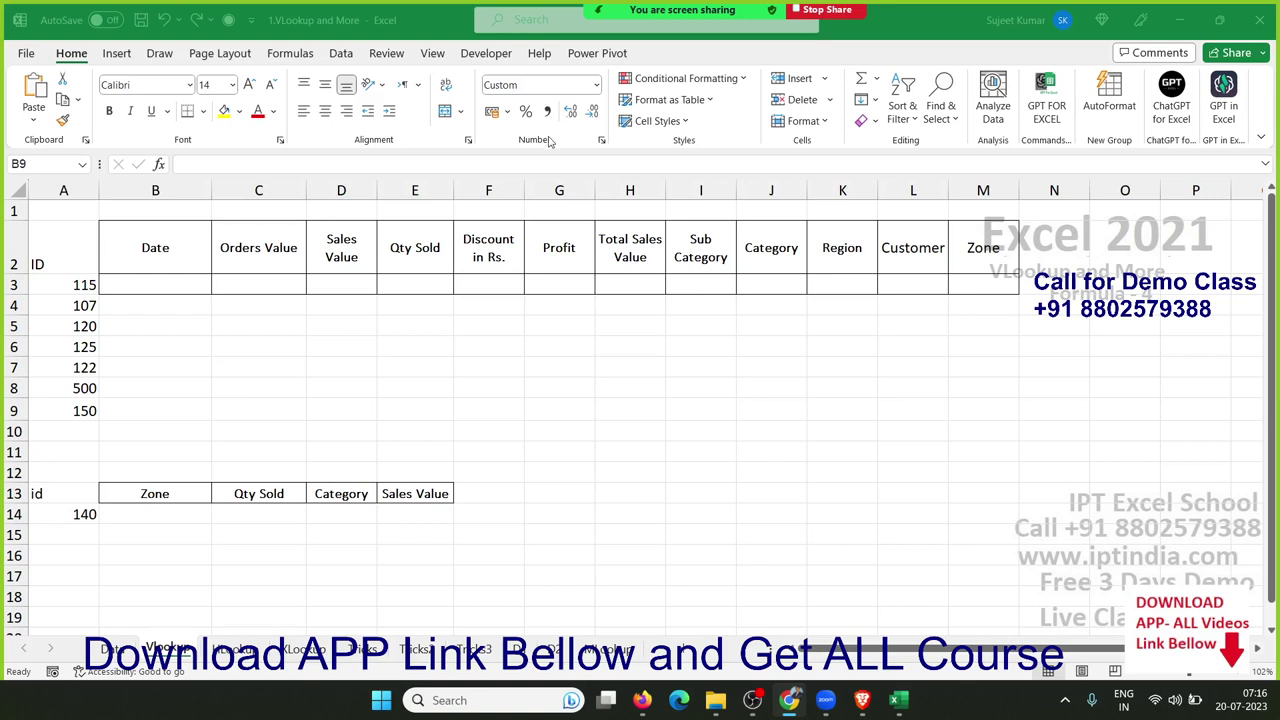
- Enter =VLOOKUP(A3,Data!A:M,2,0) in B3 so ID 115 returns the date 16-01-2010
left_click(185, 288)
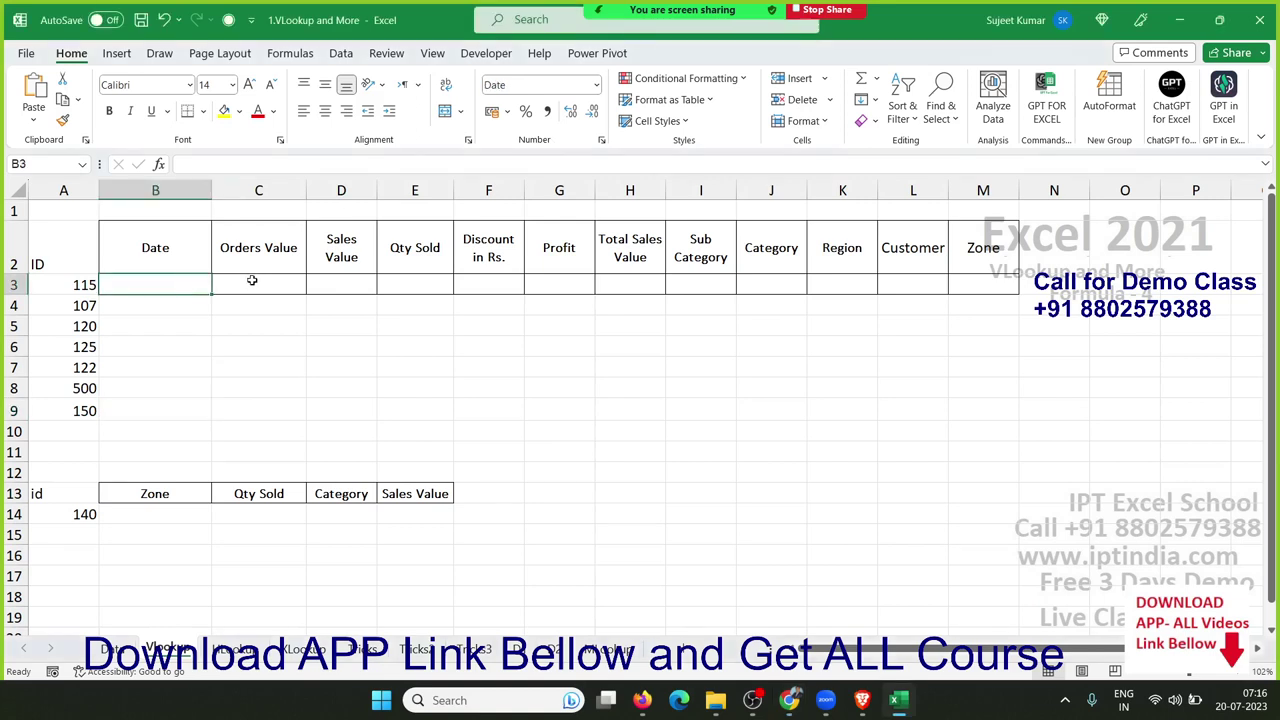
type("=vl")
key("Tab")
key("Left")
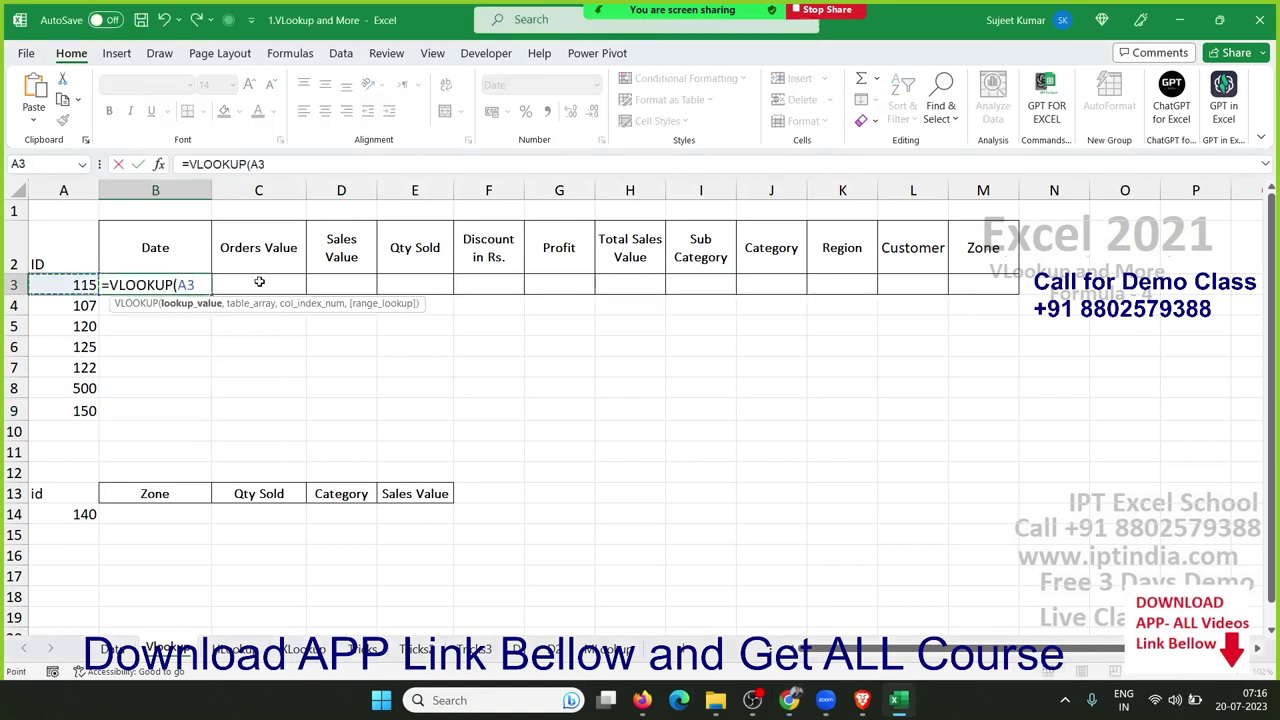
type(",")
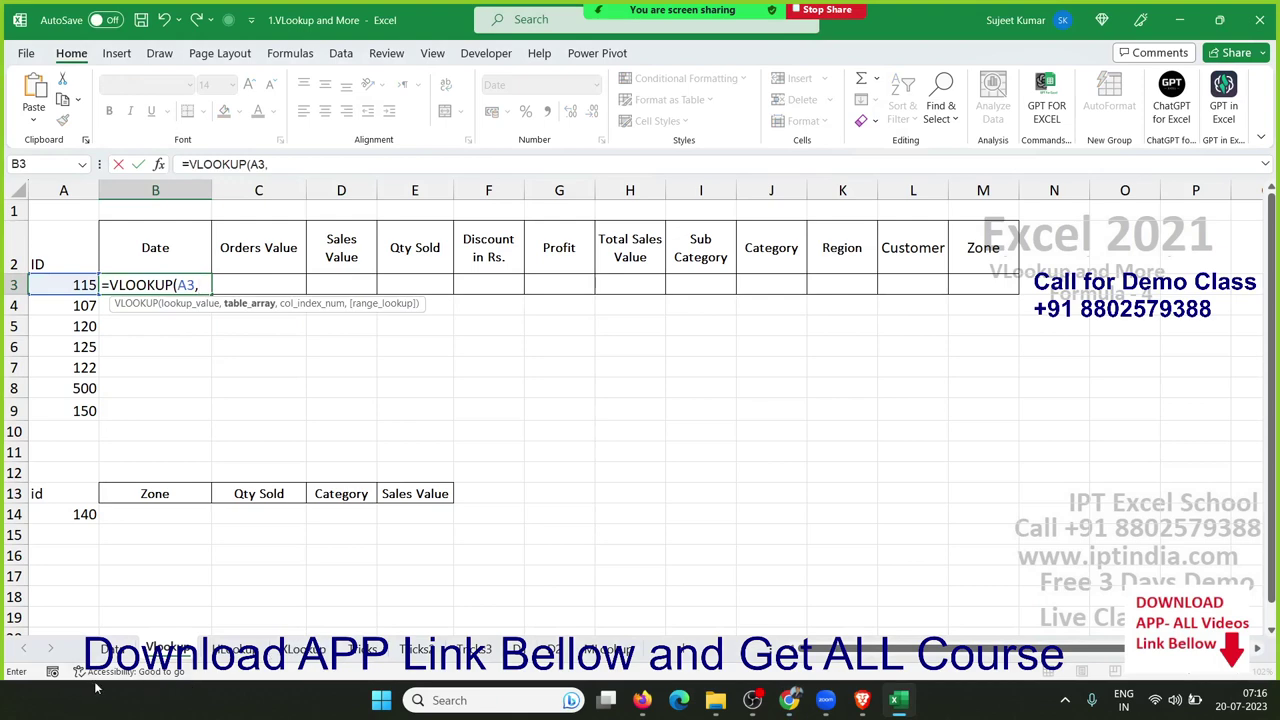
left_click(110, 648)
left_click_drag(62, 189, 880, 226)
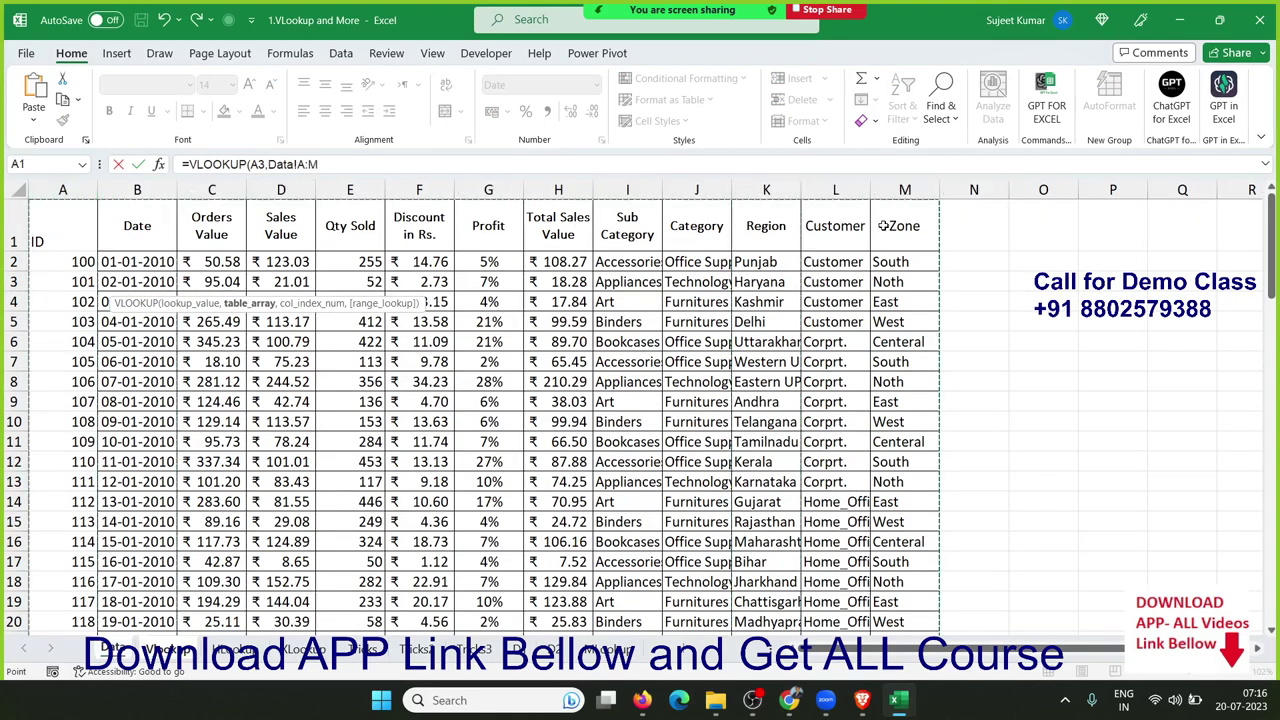
type(",")
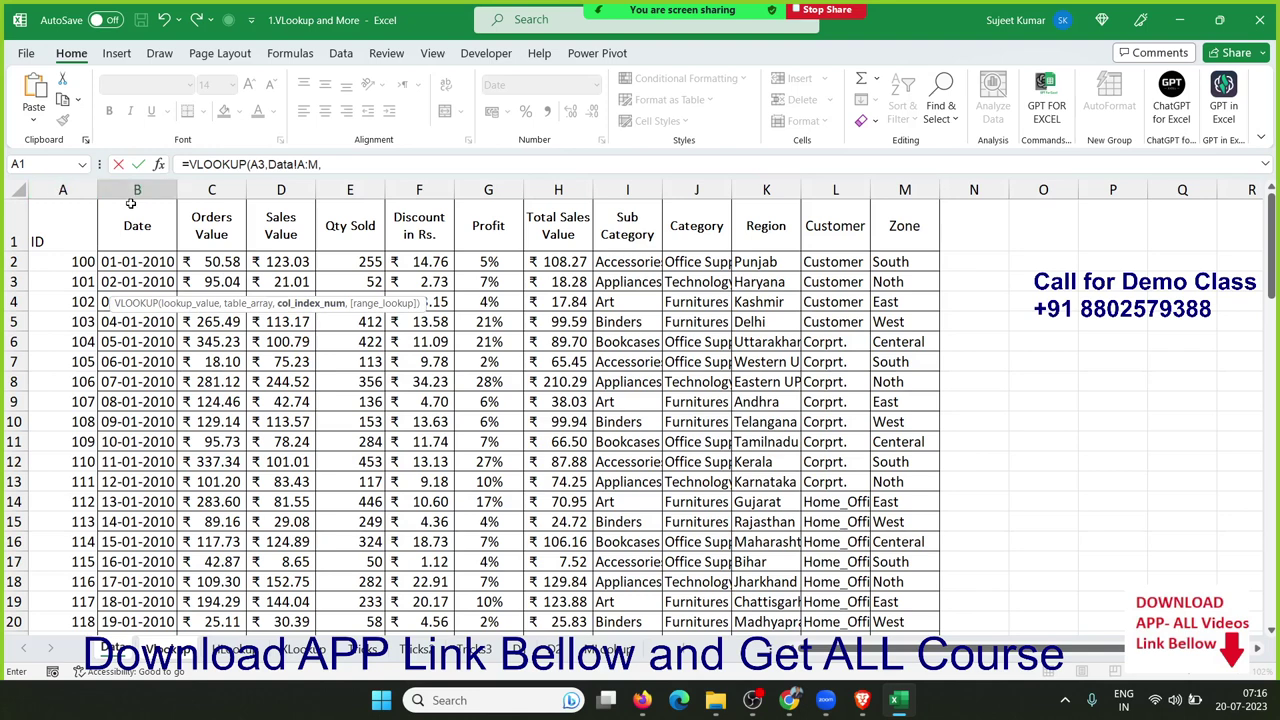
type("2,0")
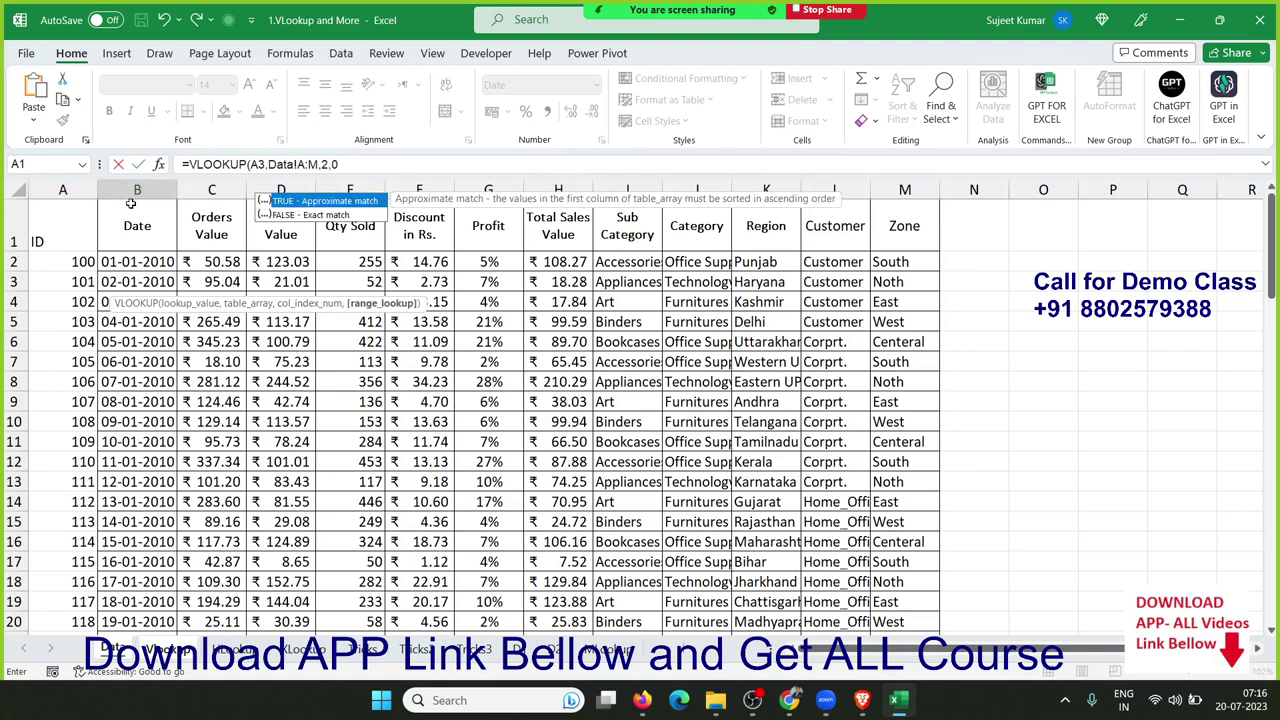
key("Return")
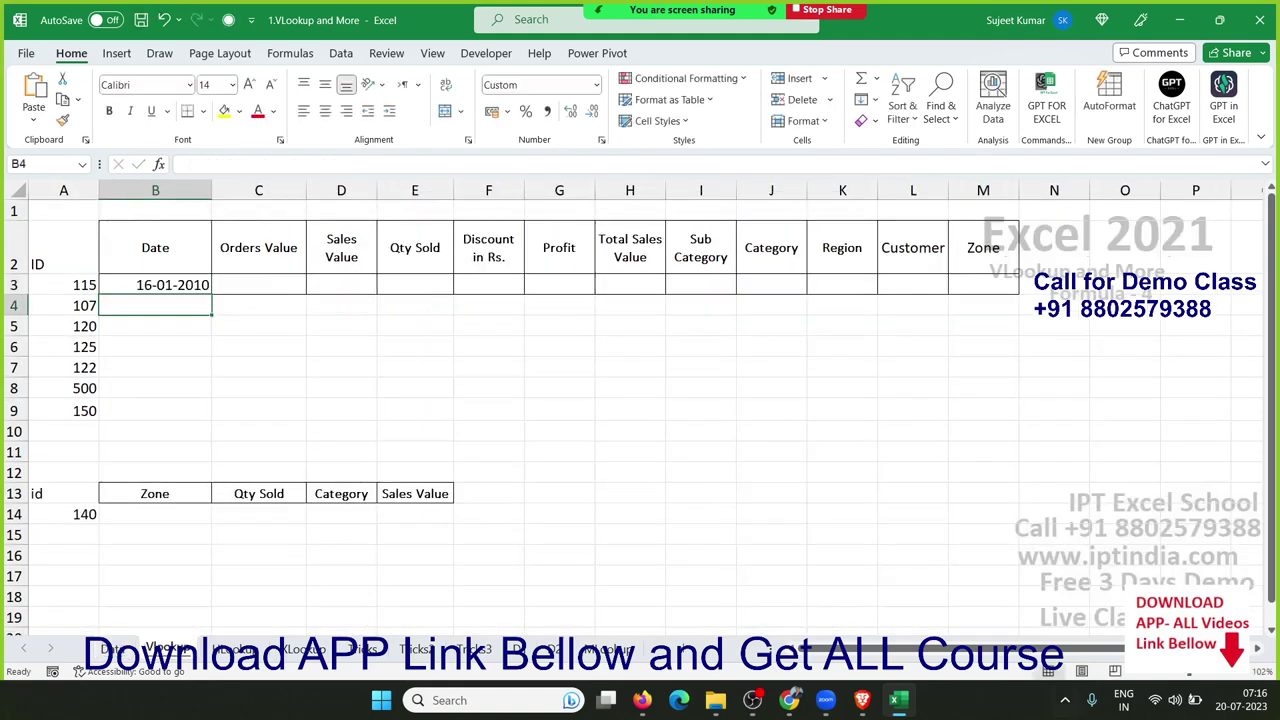
scroll(600, 410, "down", 3)
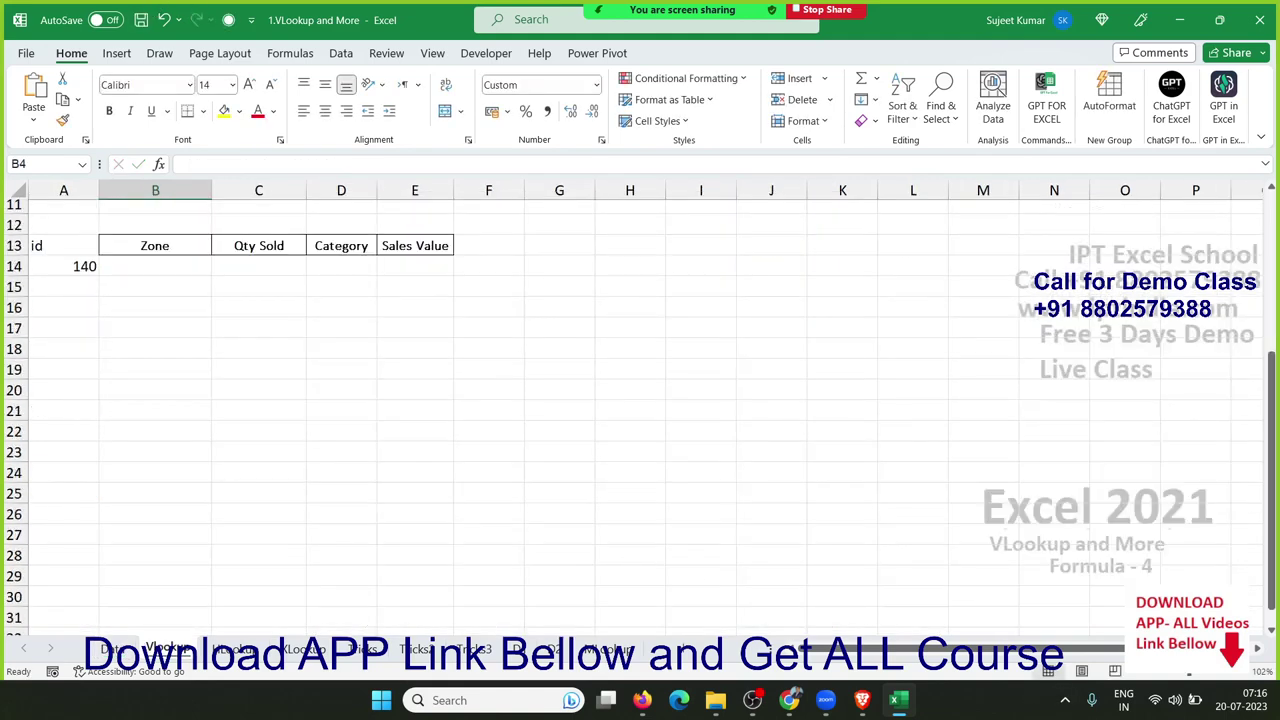
scroll(1220, 552, "down", 3)
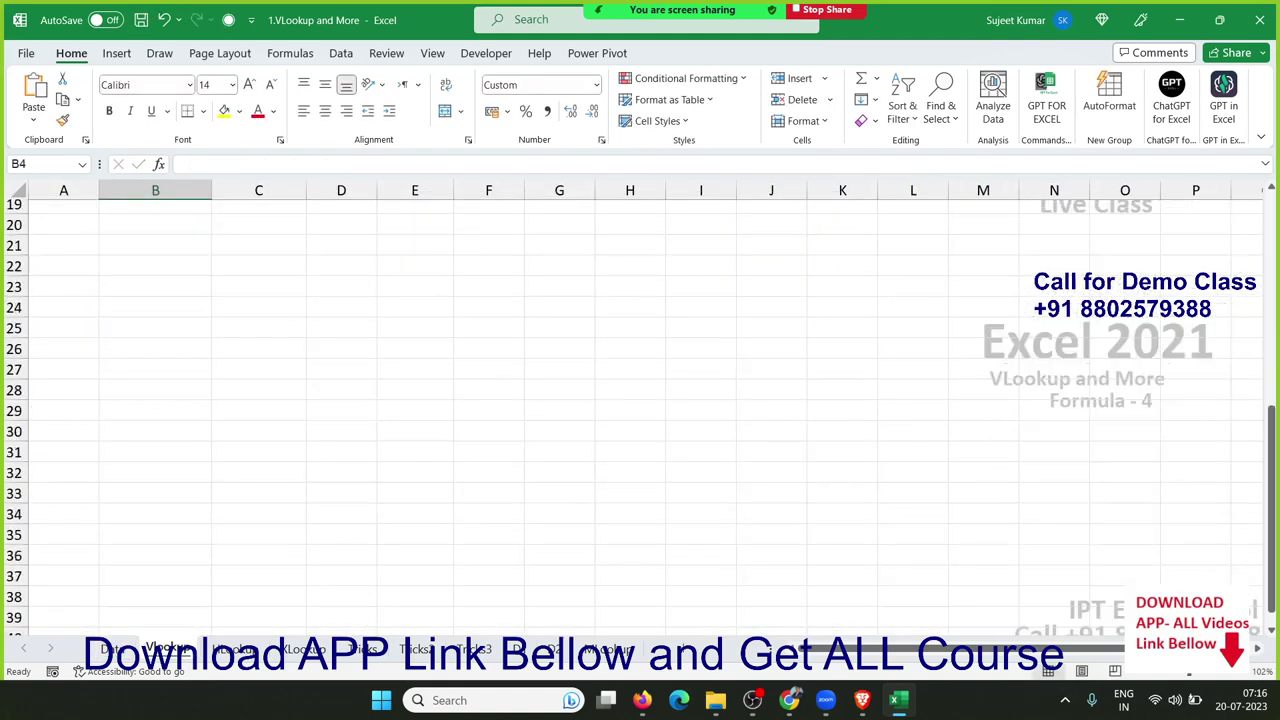
left_click(789, 700)
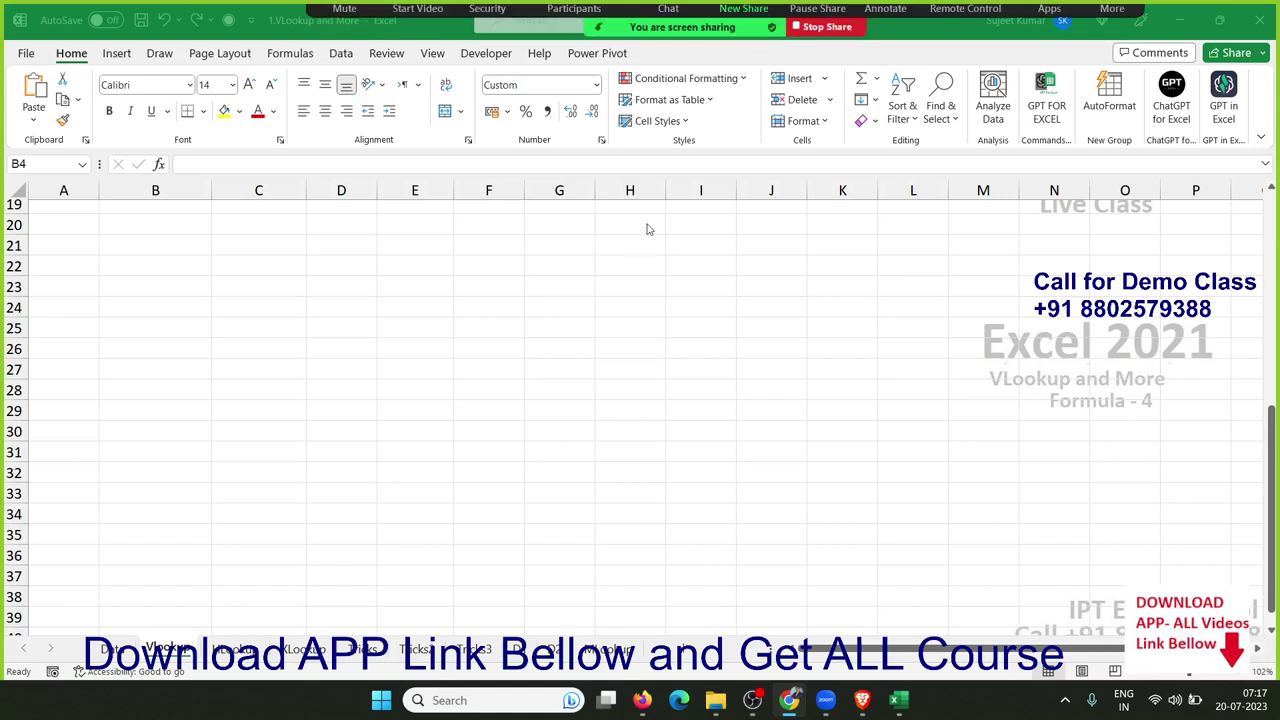
scroll(626, 240, "up", 6)
- Enter =VLOOKUP(A3,Data!A:M,3,0) in C3 to return ID 115's Orders Value ₹42.87
left_click(210, 284)
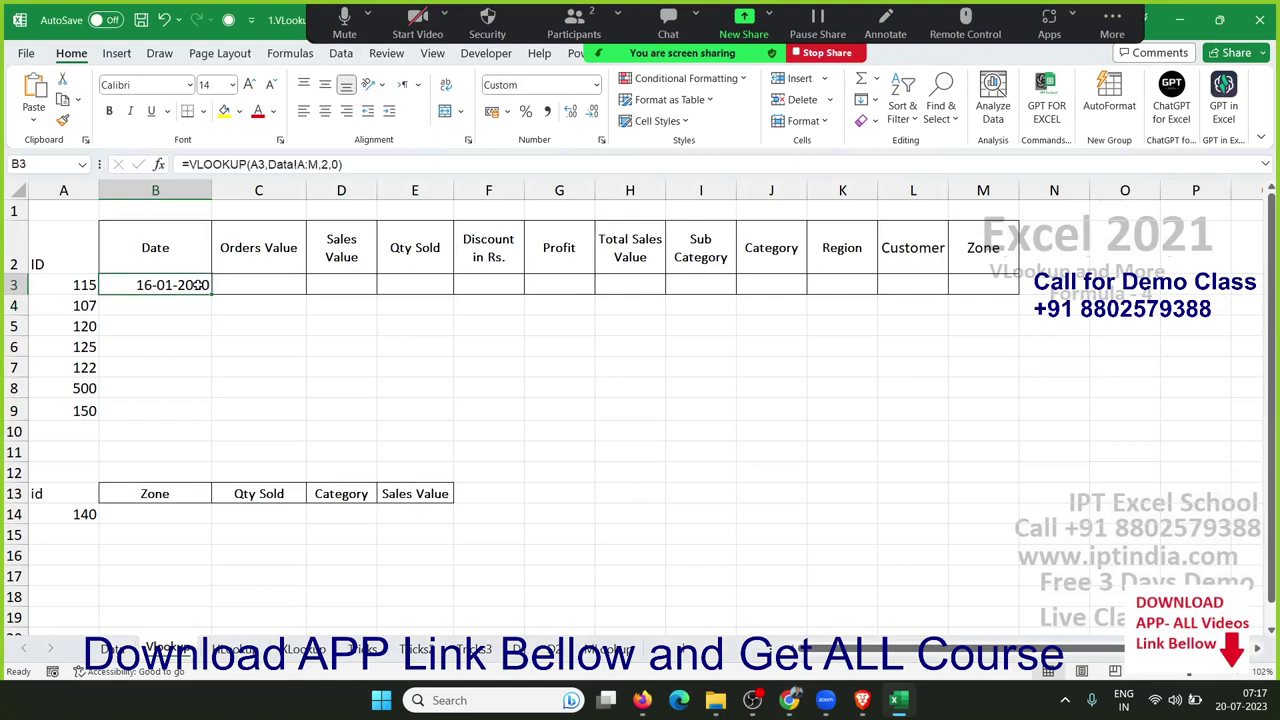
left_click(274, 281)
type("=")
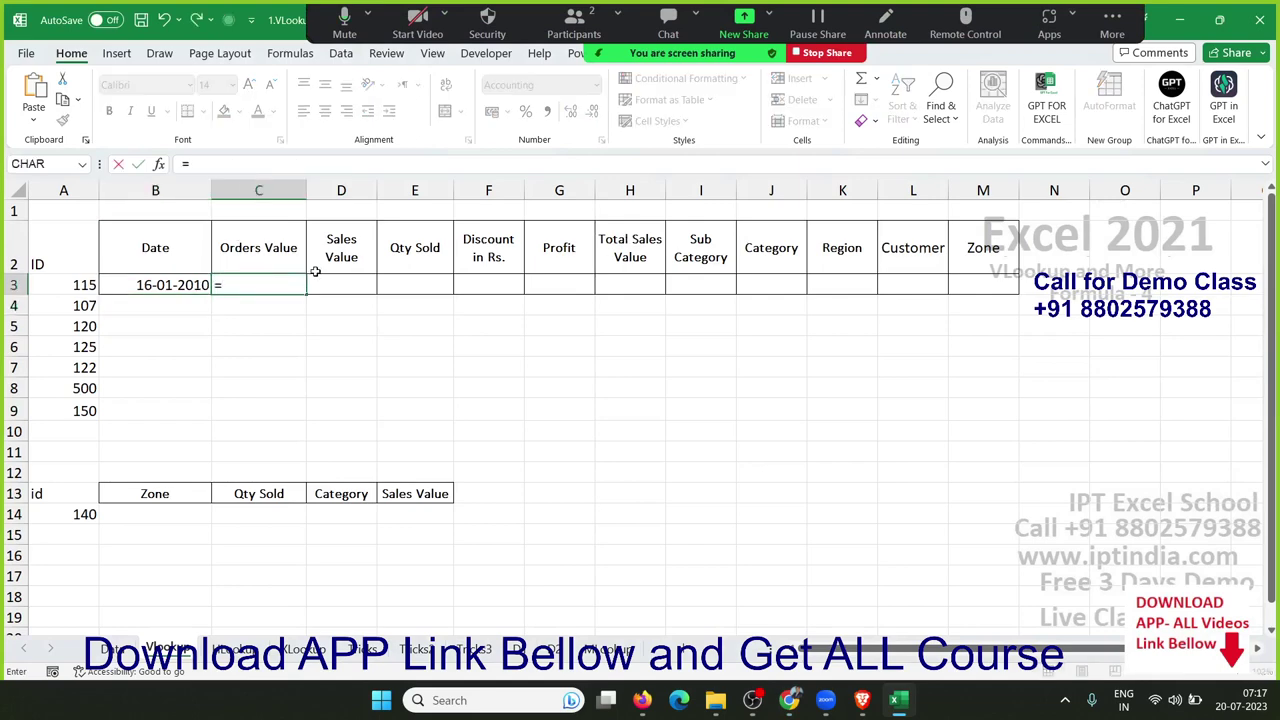
type("vl")
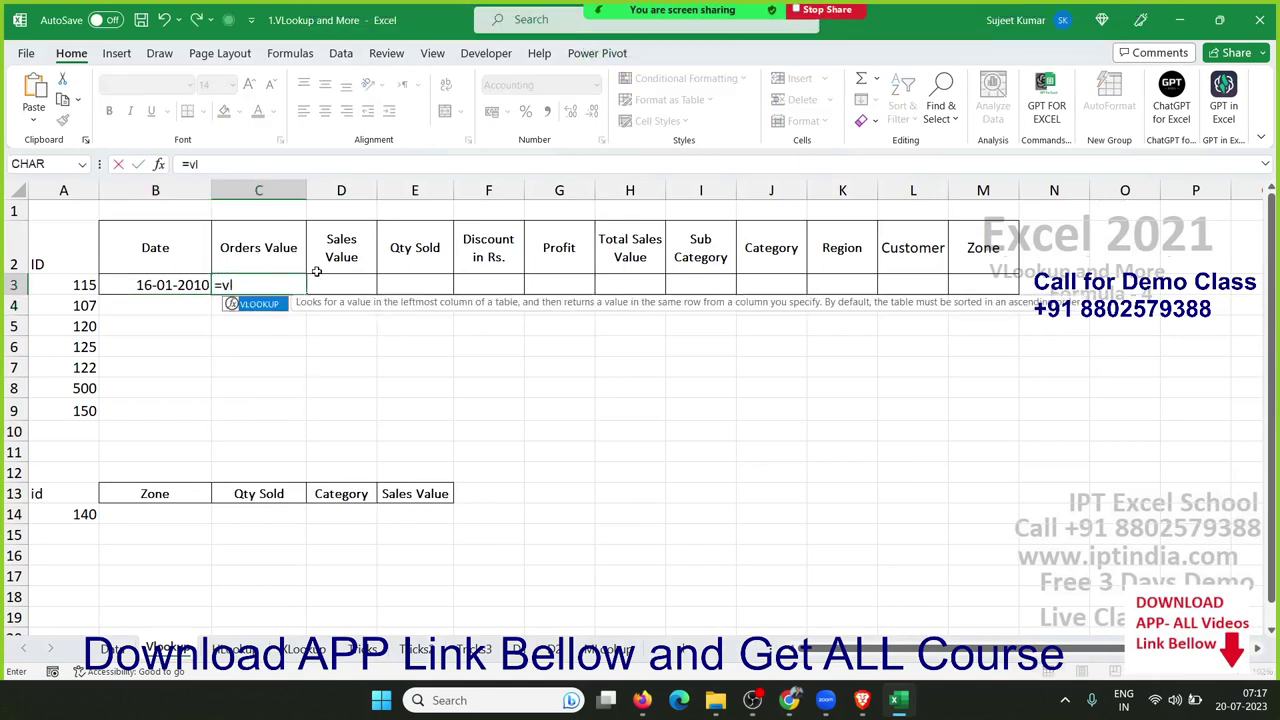
key("Tab")
key("Left")
key("Left")
type(",")
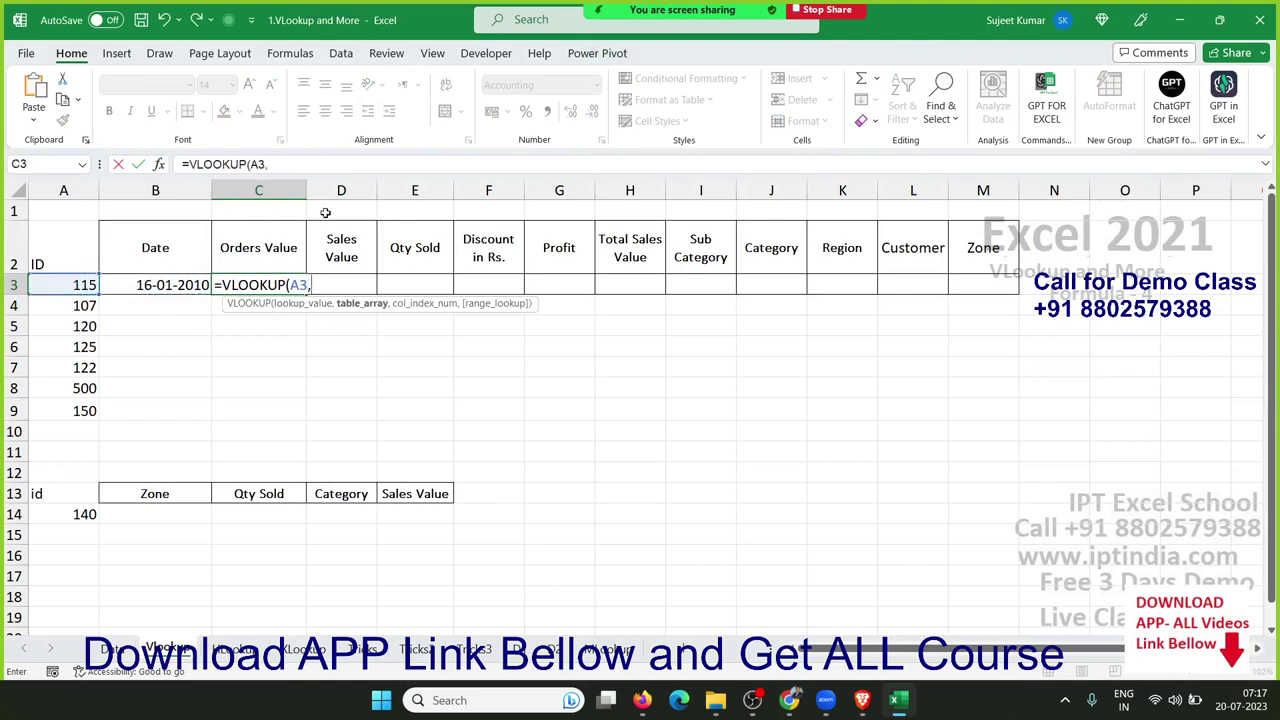
left_click(105, 648)
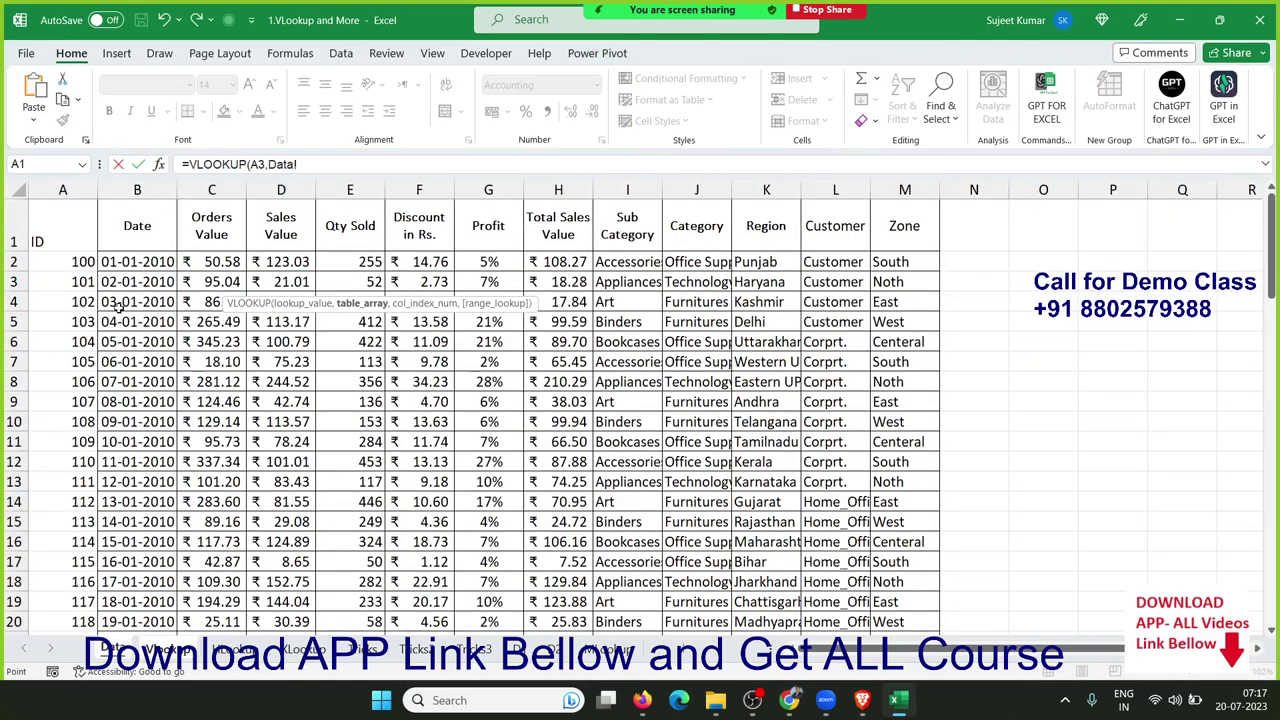
left_click_drag(75, 200, 884, 204)
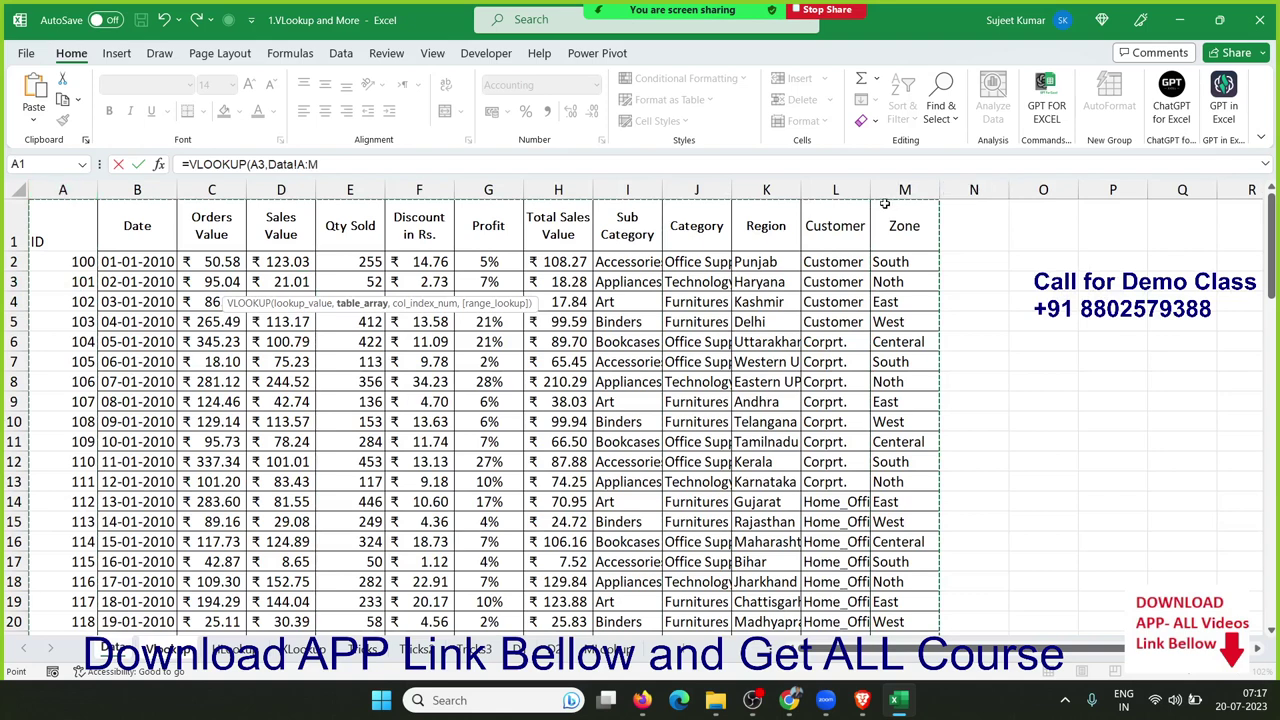
type(",")
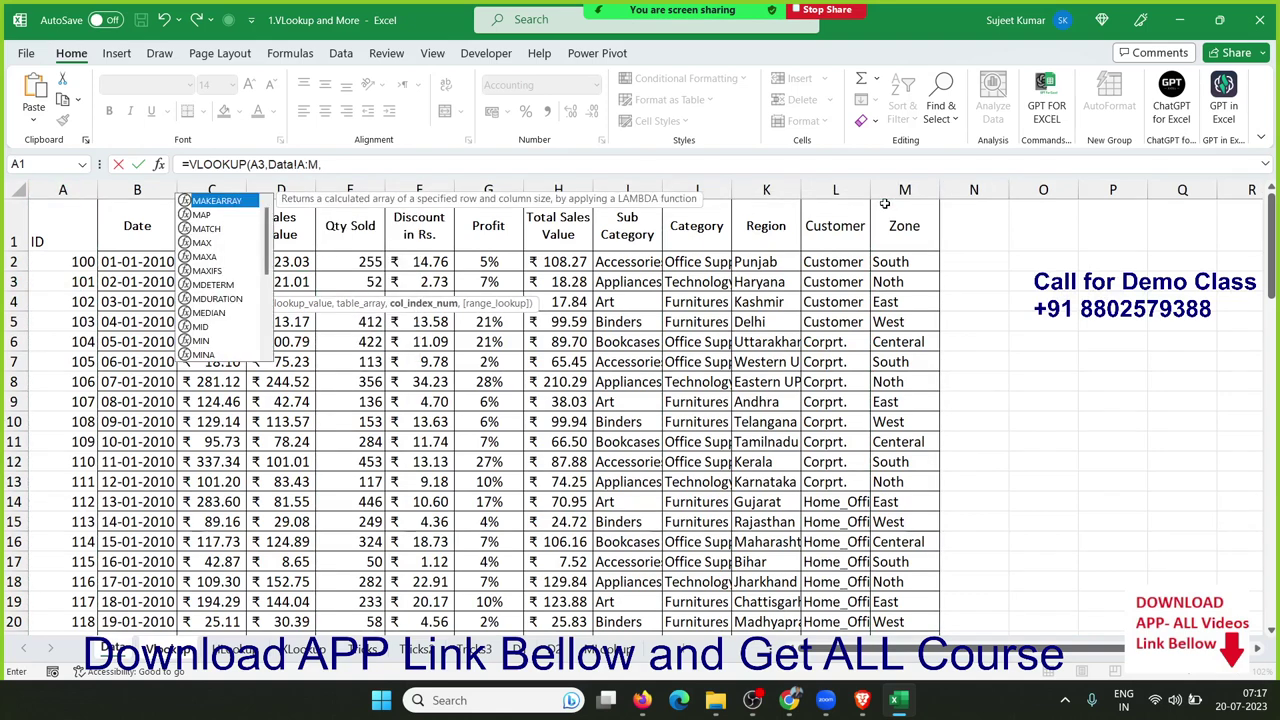
type("3,0")
key("Return")
- Enter a VLOOKUP of A3 in Data!A:M, column 4, in D3 to return Sales Value ₹8.65
key("Up")
key("Right")
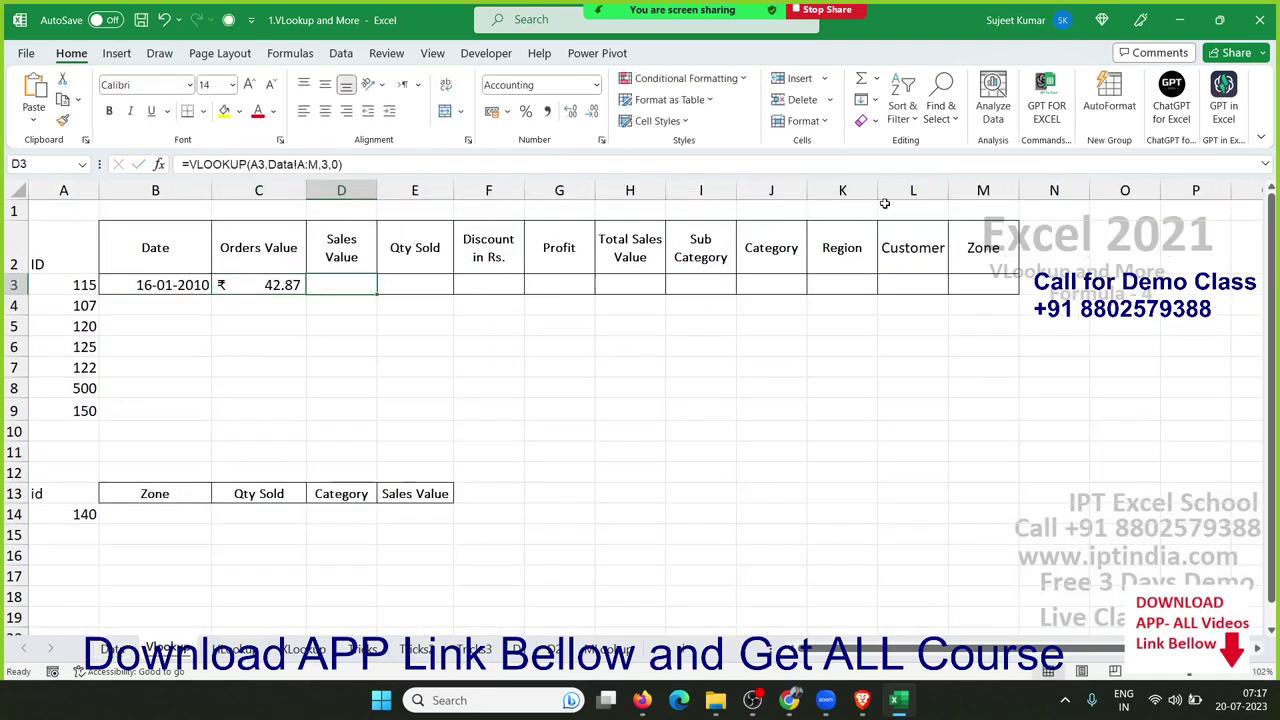
type("=vl")
key("Tab")
key("Left")
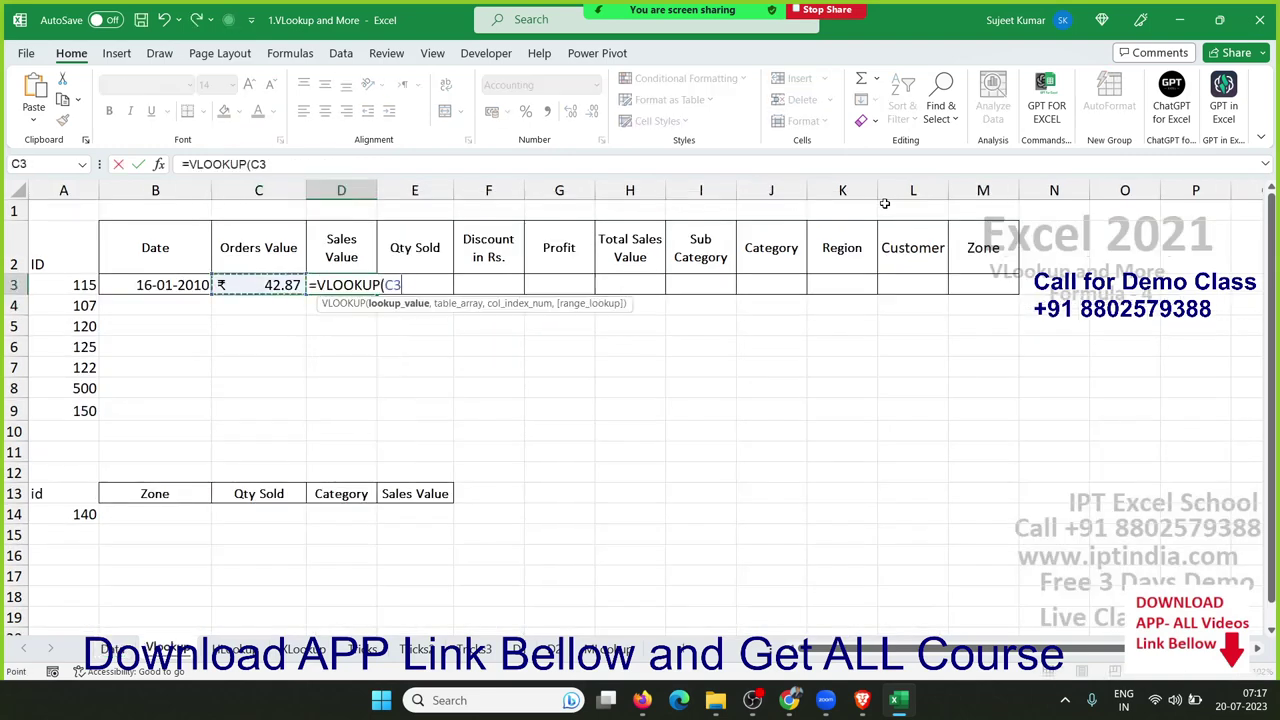
key("Left")
key("Left")
type(",")
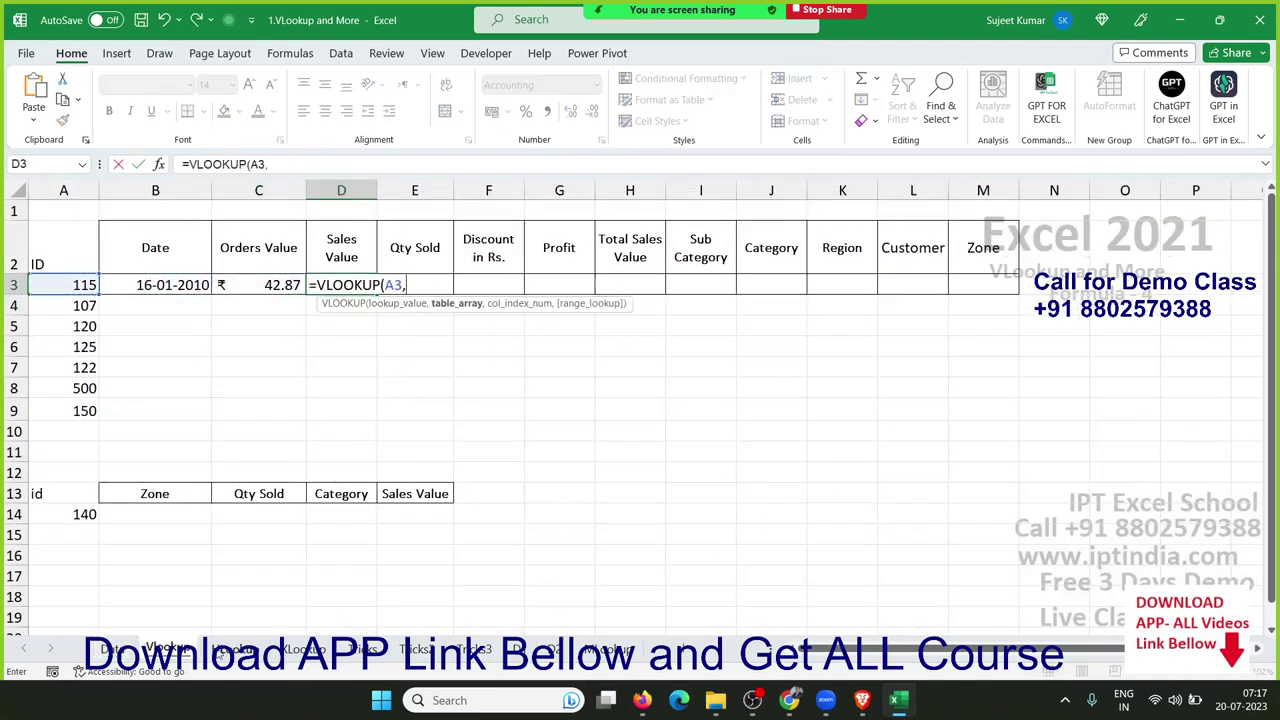
left_click(131, 655)
left_click_drag(62, 189, 898, 249)
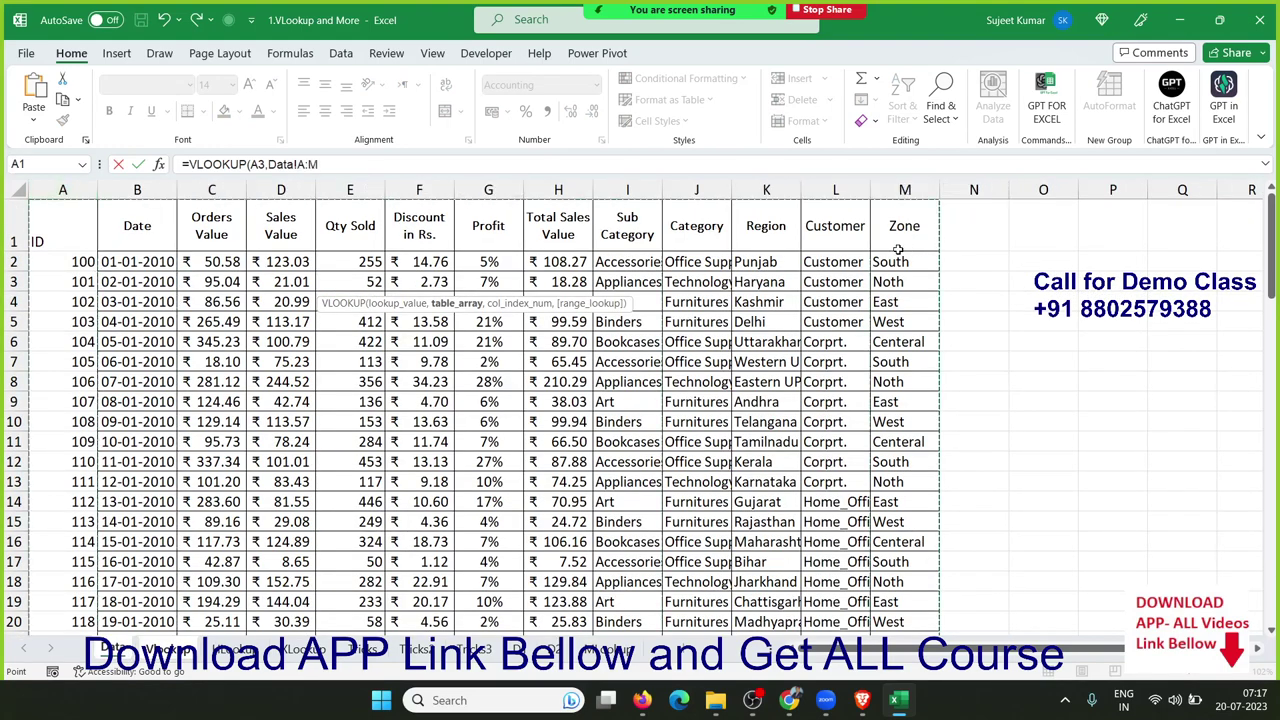
type(",4,0")
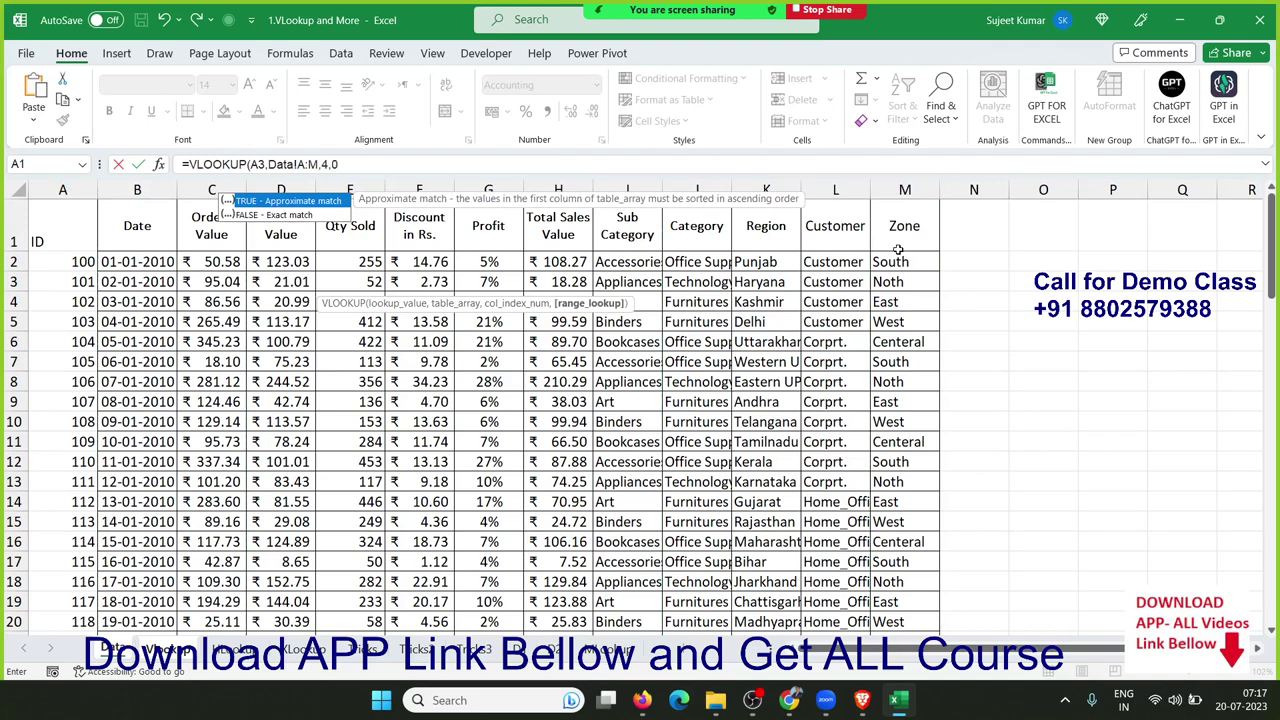
key("Return")
- Enter =VLOOKUP(A3,Data!A:M,5,0) in E3 to return Qty Sold 50
key("Up")
key("Right")
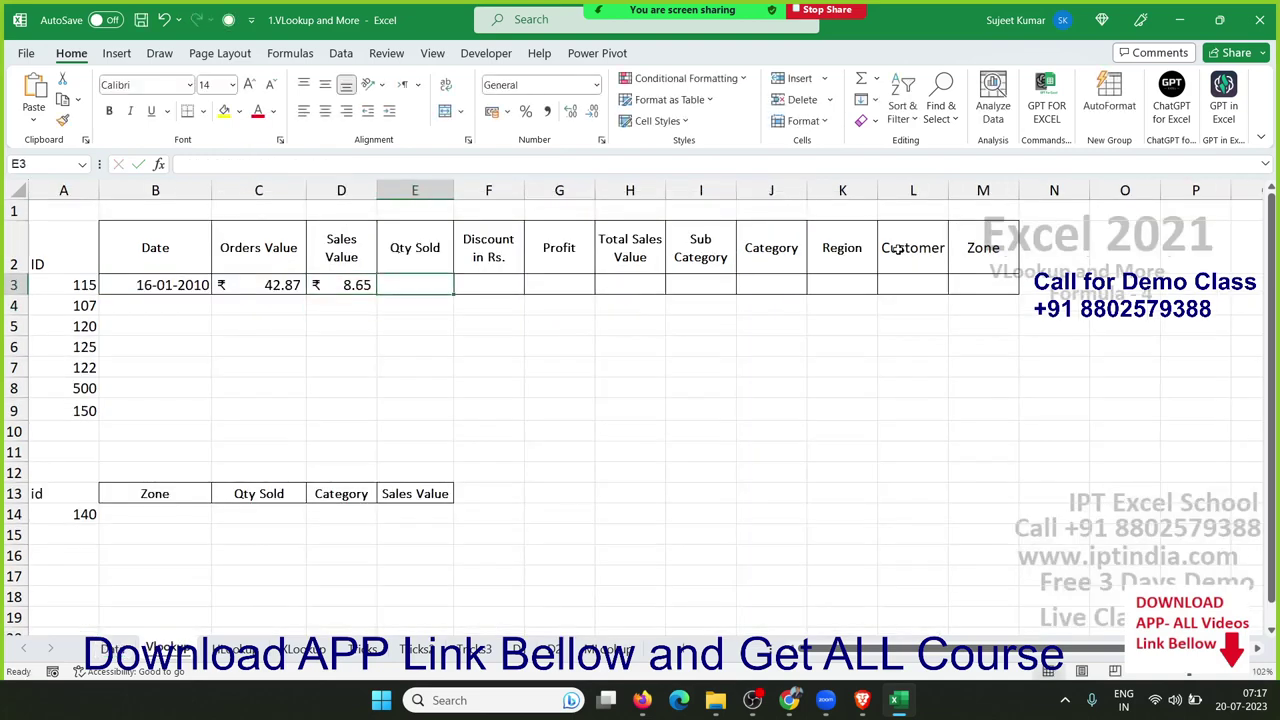
type("=vl")
key("Tab")
key("Left")
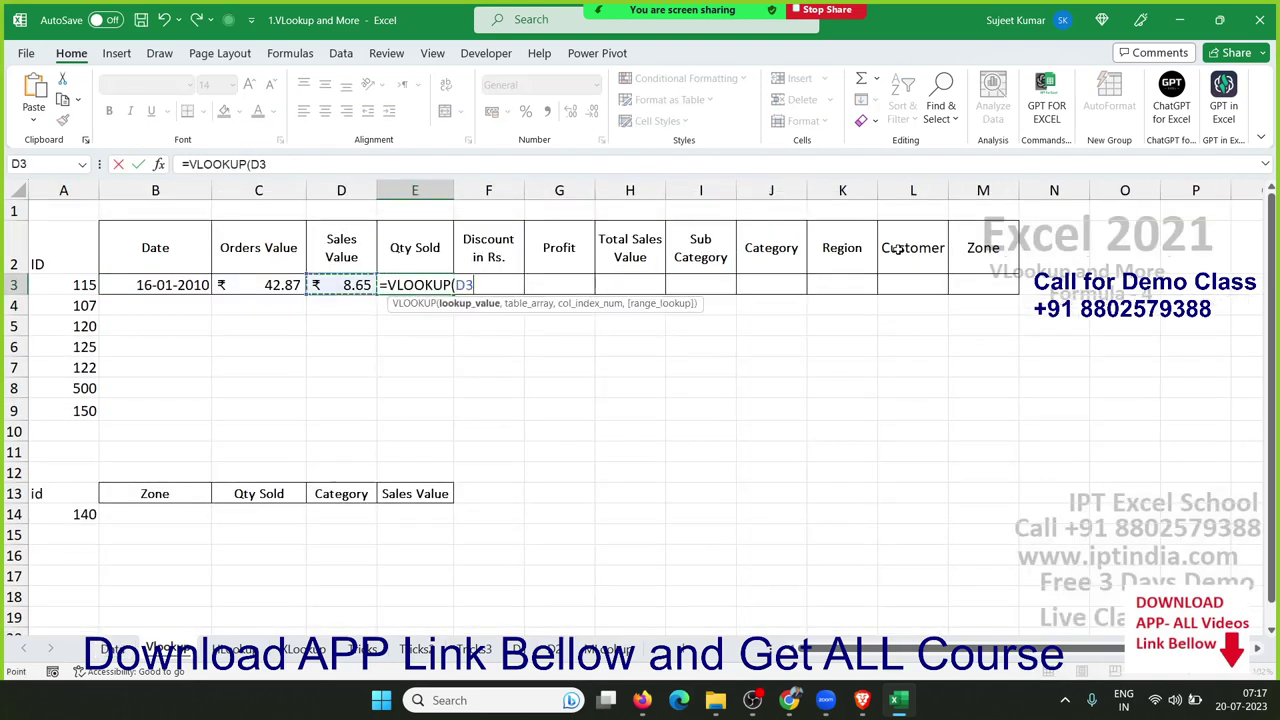
key("Left")
key("Left")
key("Left")
type(",")
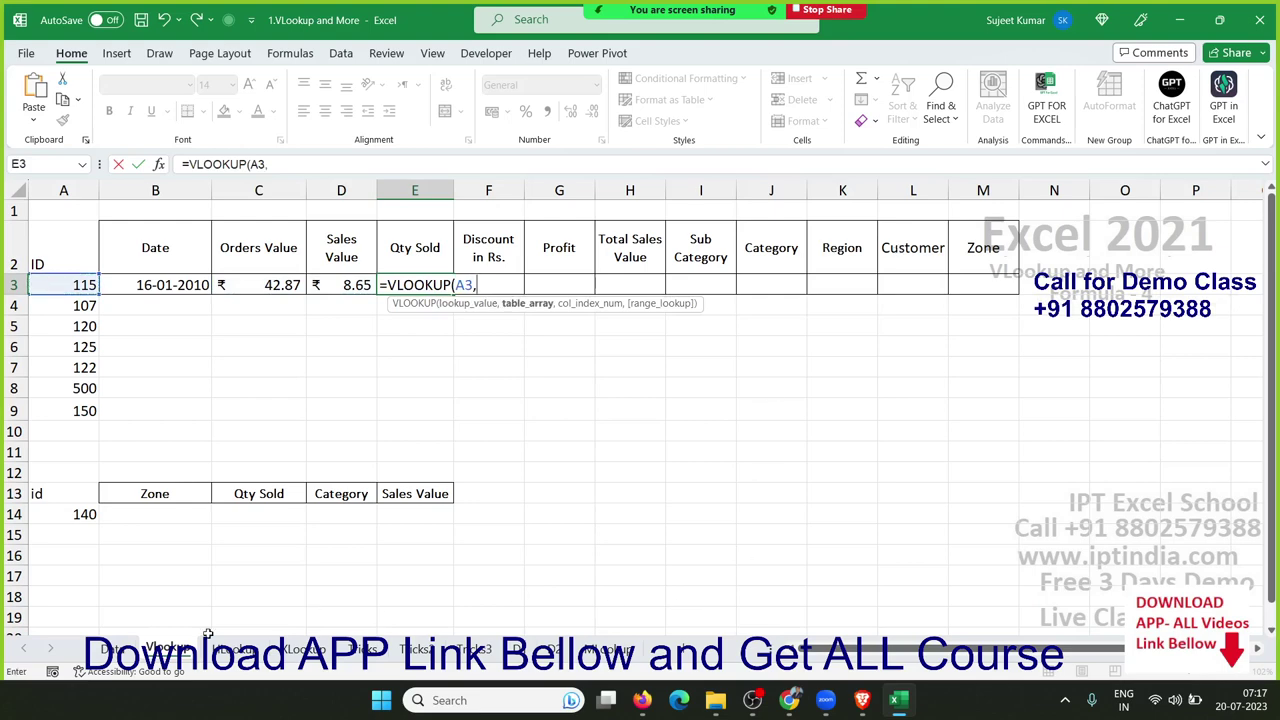
left_click(116, 652)
left_click_drag(62, 189, 904, 190)
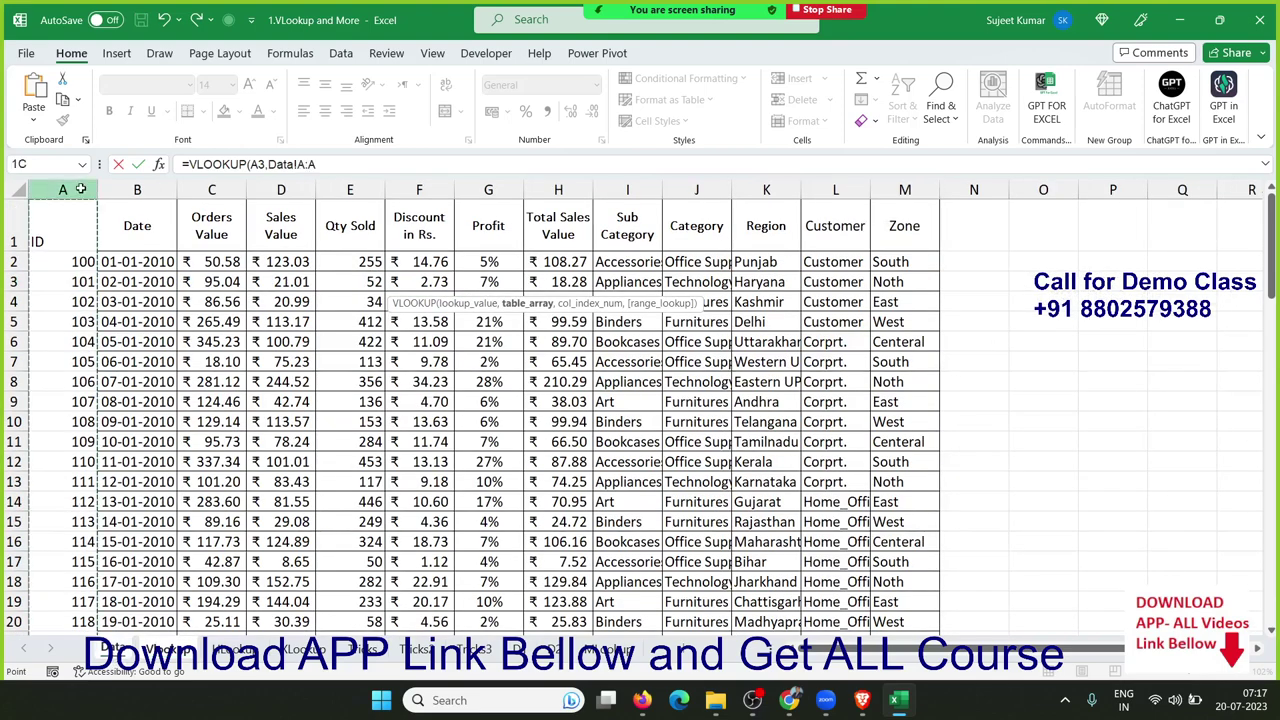
type(",")
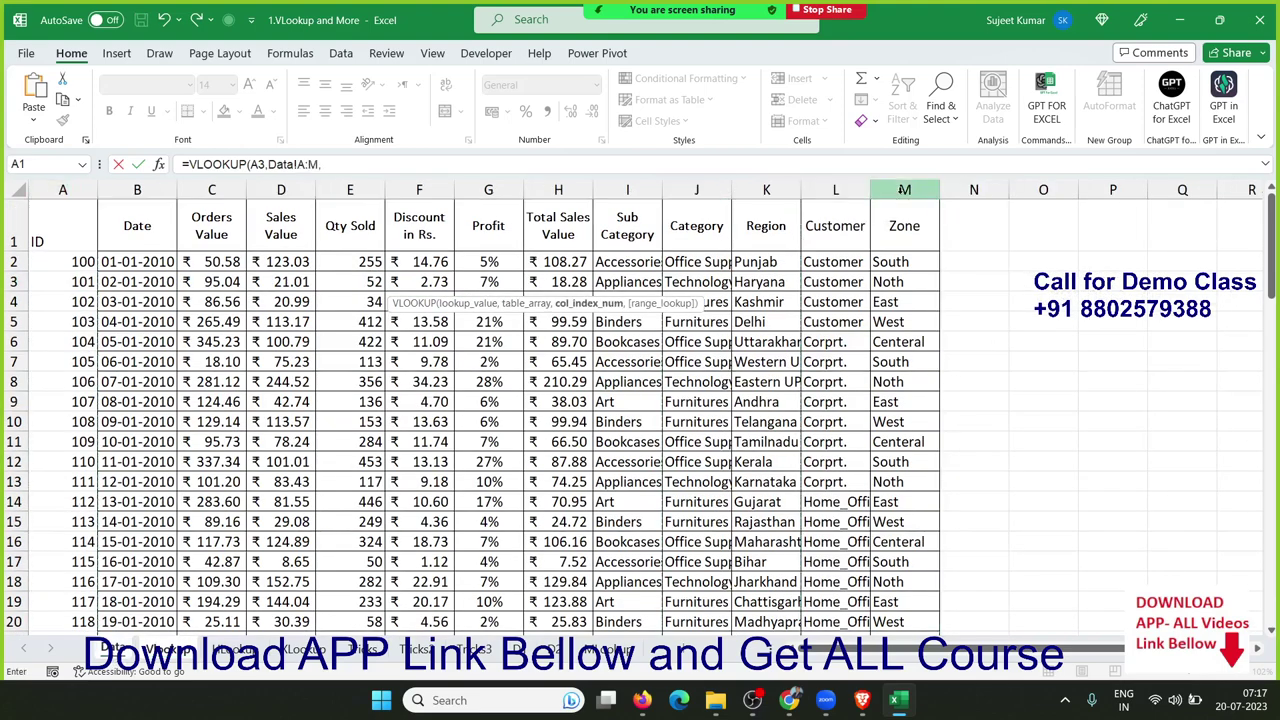
type("5,0")
key("Return")
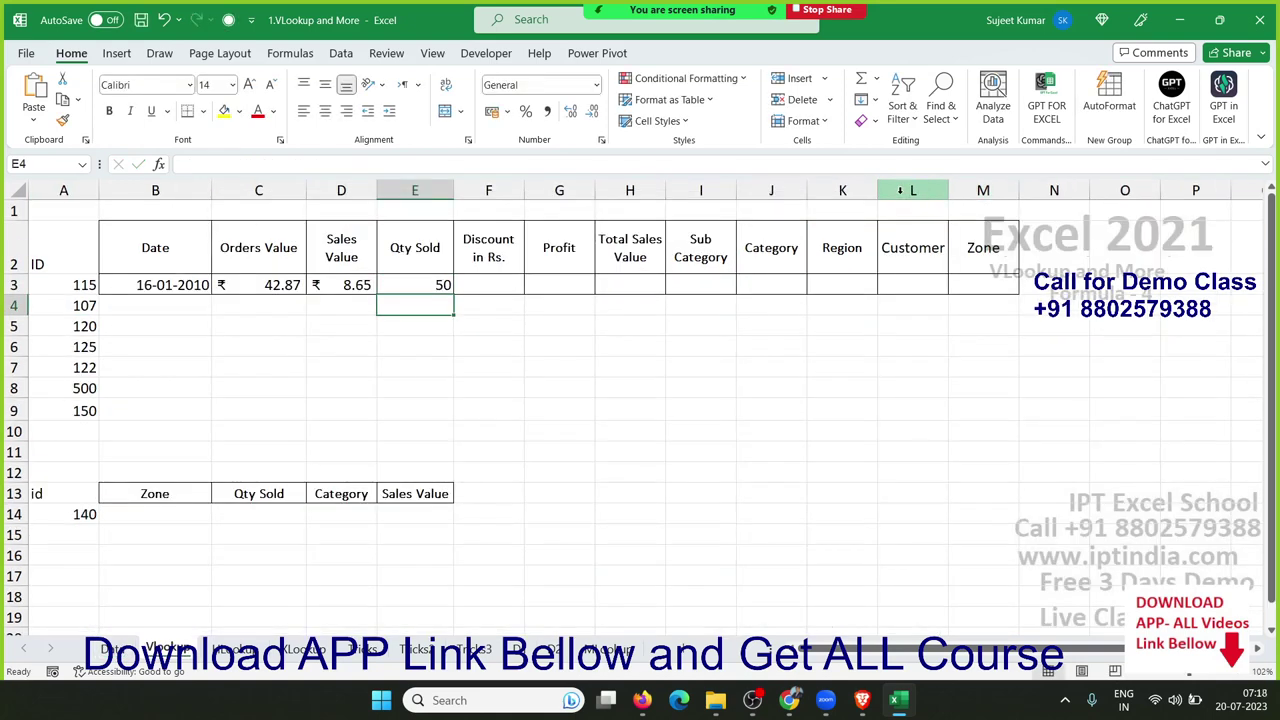
key("Up")
key("Right")
key("Right")
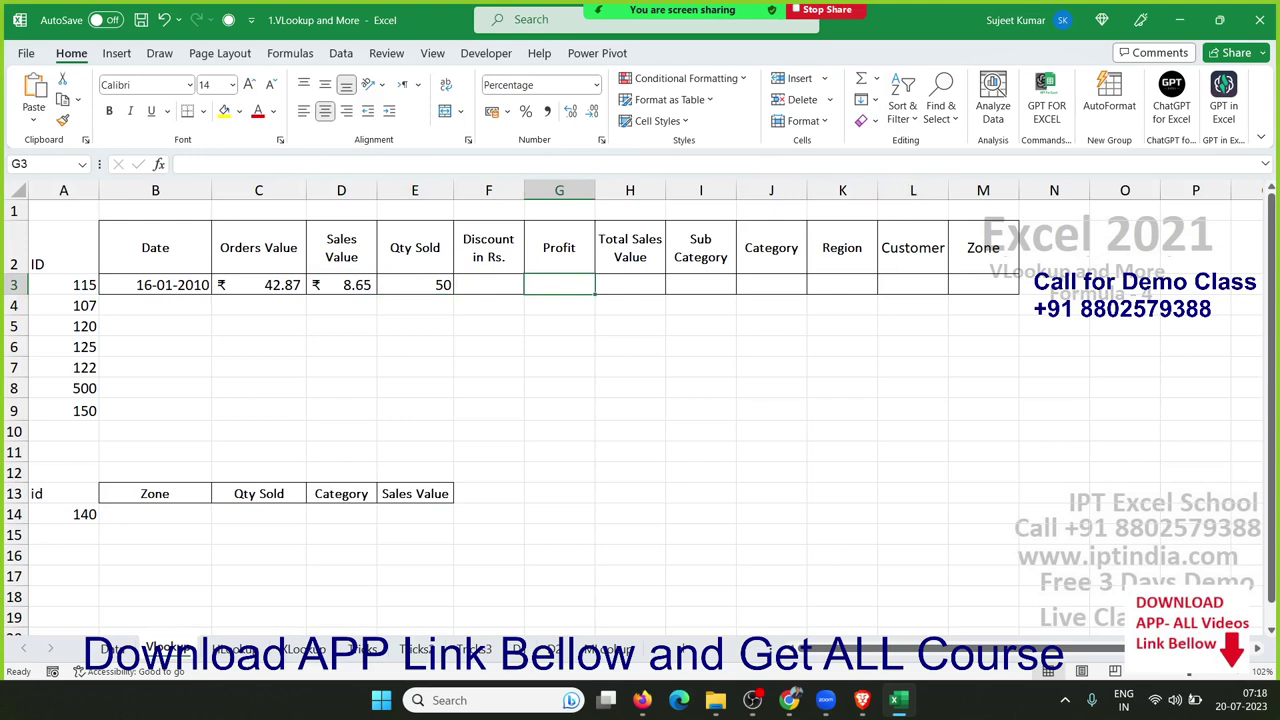
- Change the E3 formula to =VLOOKUP($A3,Data!$A:$M,5,0), anchoring the ID column and table range
scroll(1160, 466, "down", 2)
scroll(1160, 466, "down", 3)
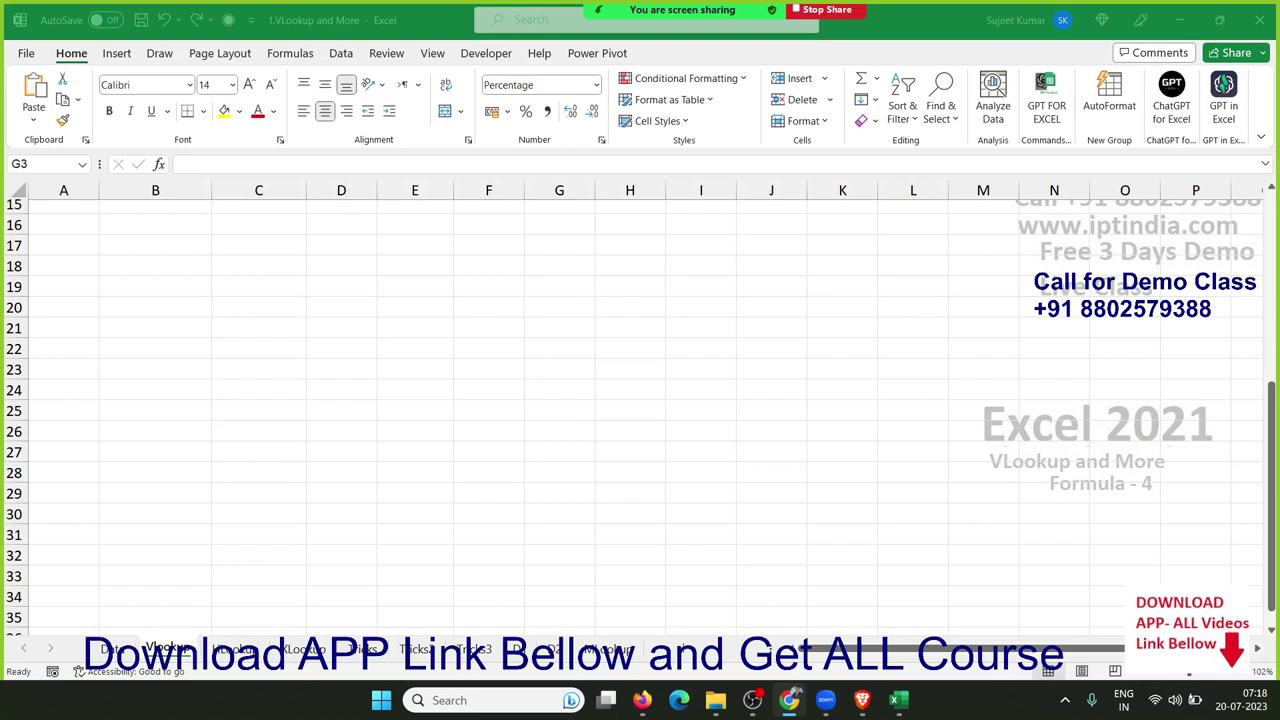
scroll(314, 225, "up", 5)
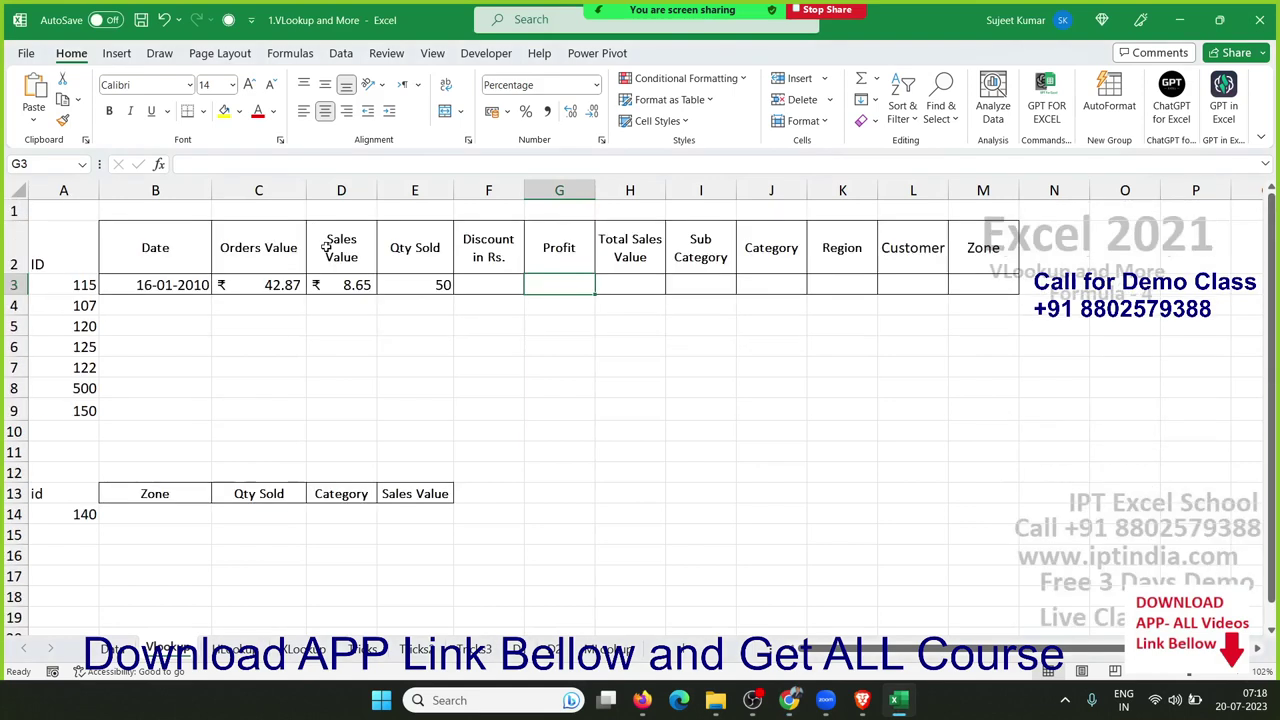
left_click(433, 285)
double_click(433, 285)
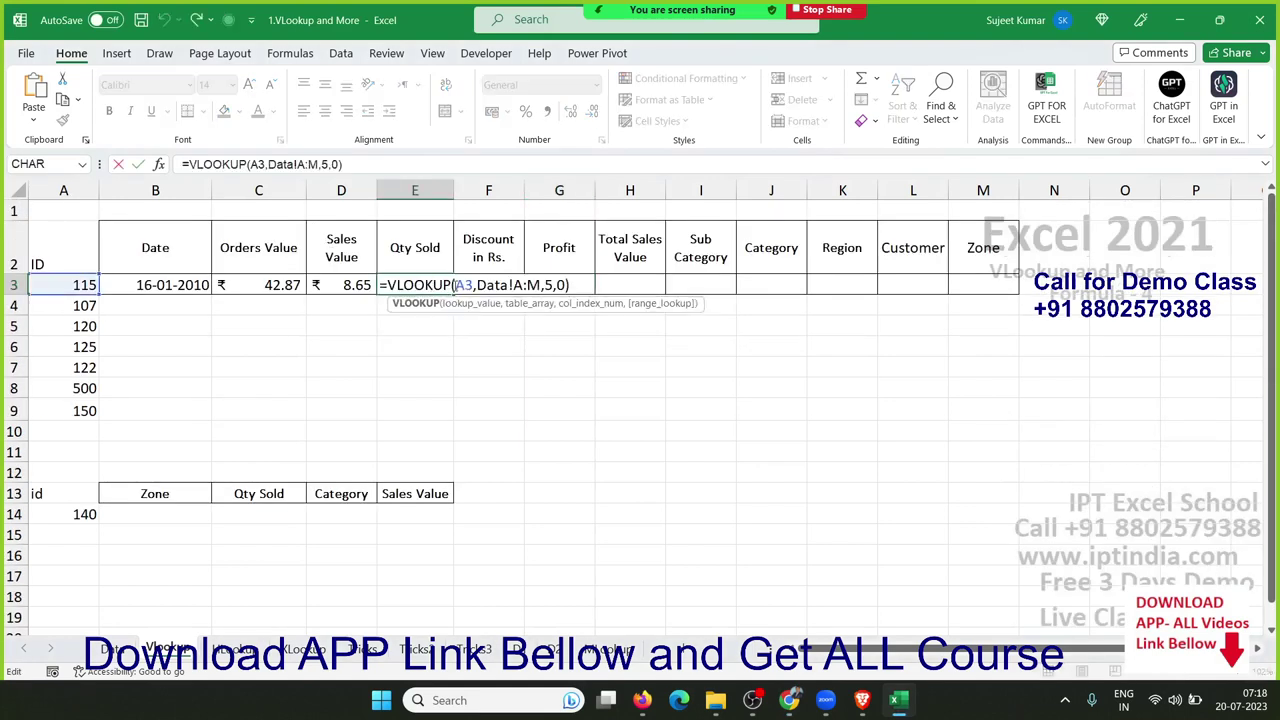
left_click(459, 285)
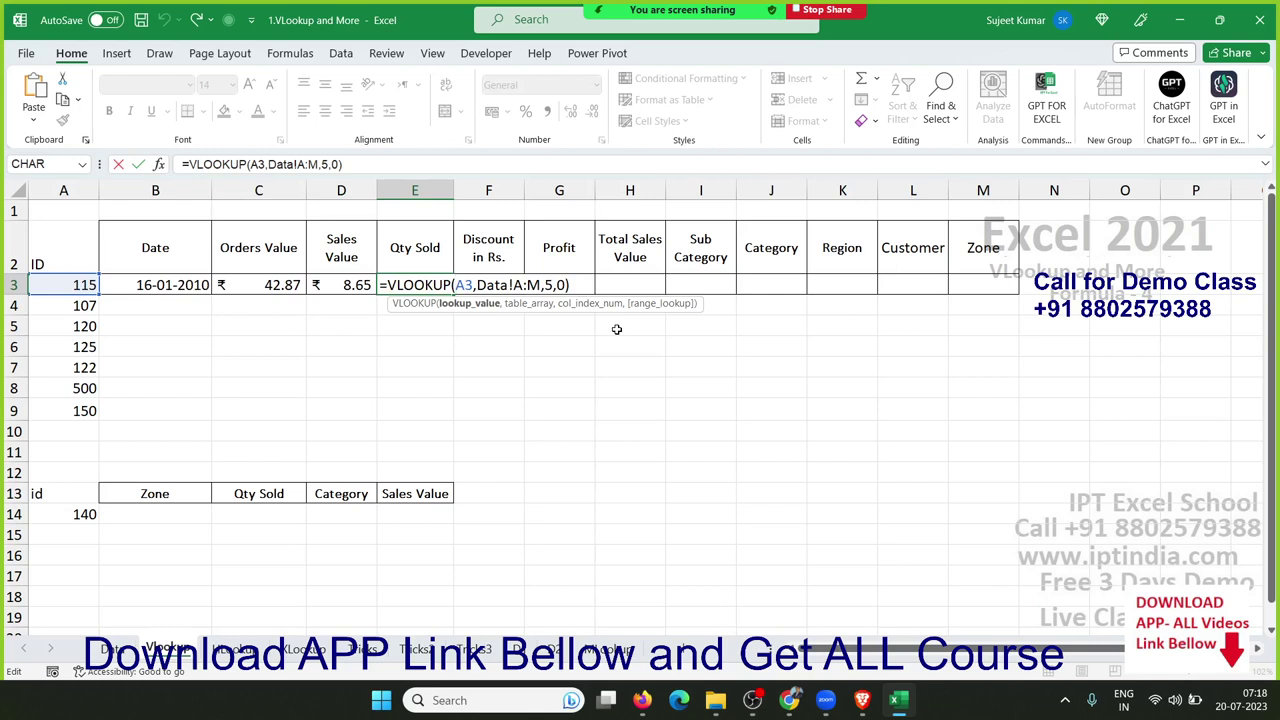
type("$")
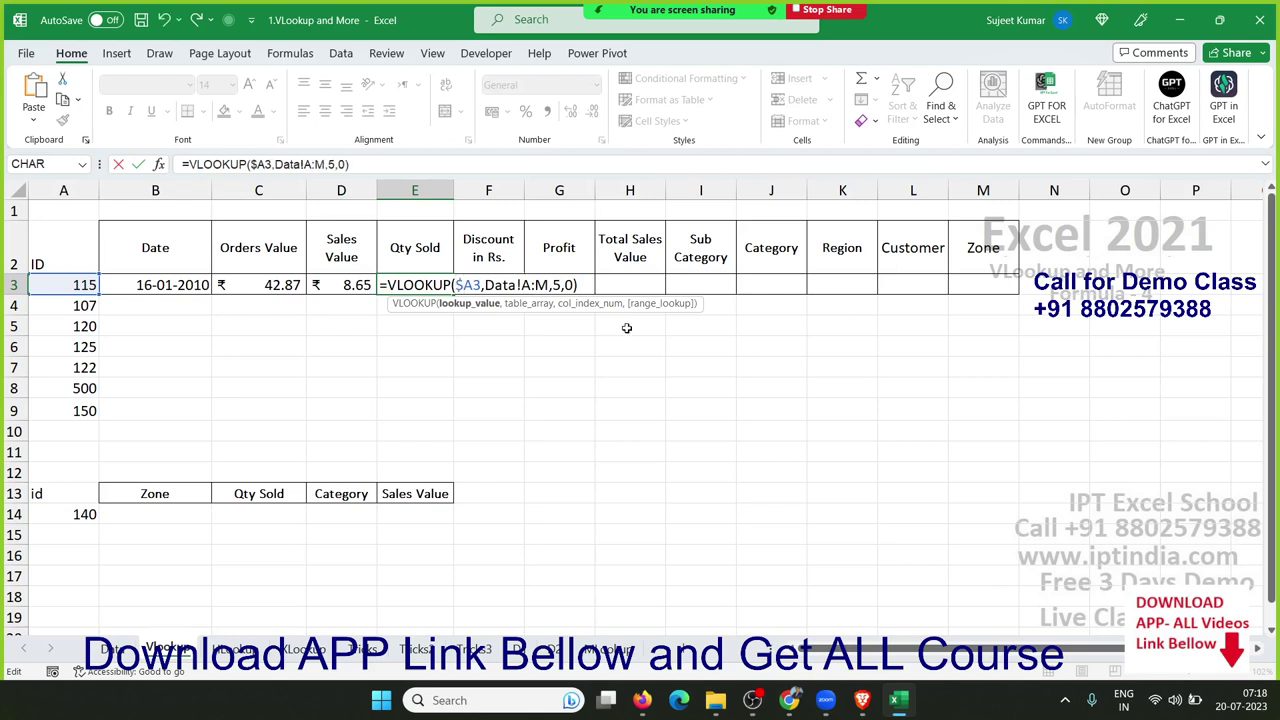
left_click(539, 285)
key("F4")
key("Return")
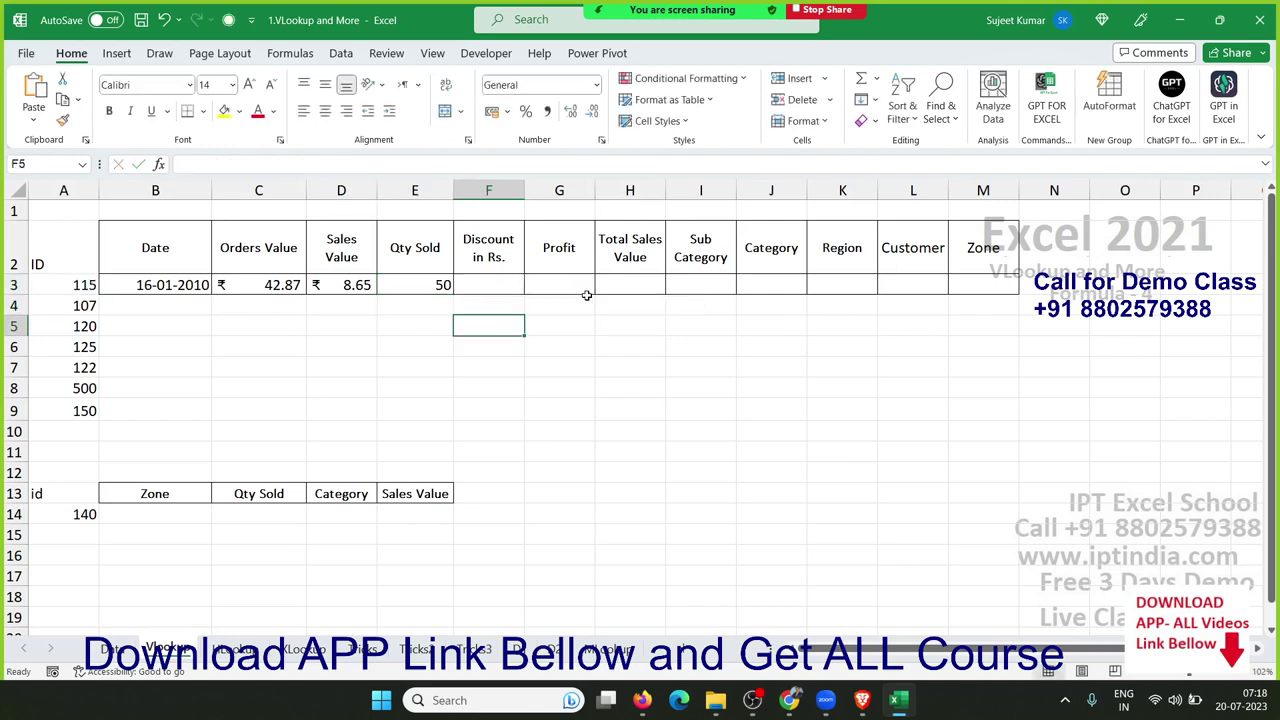
- Fill the E3 lookup formula right across F3:M3 with Ctrl+R
key("Up")
key("Up")
key("Left")
key("shift+Right")
key("shift+Right")
key("shift+Right")
key("shift+Right")
key("shift+Right")
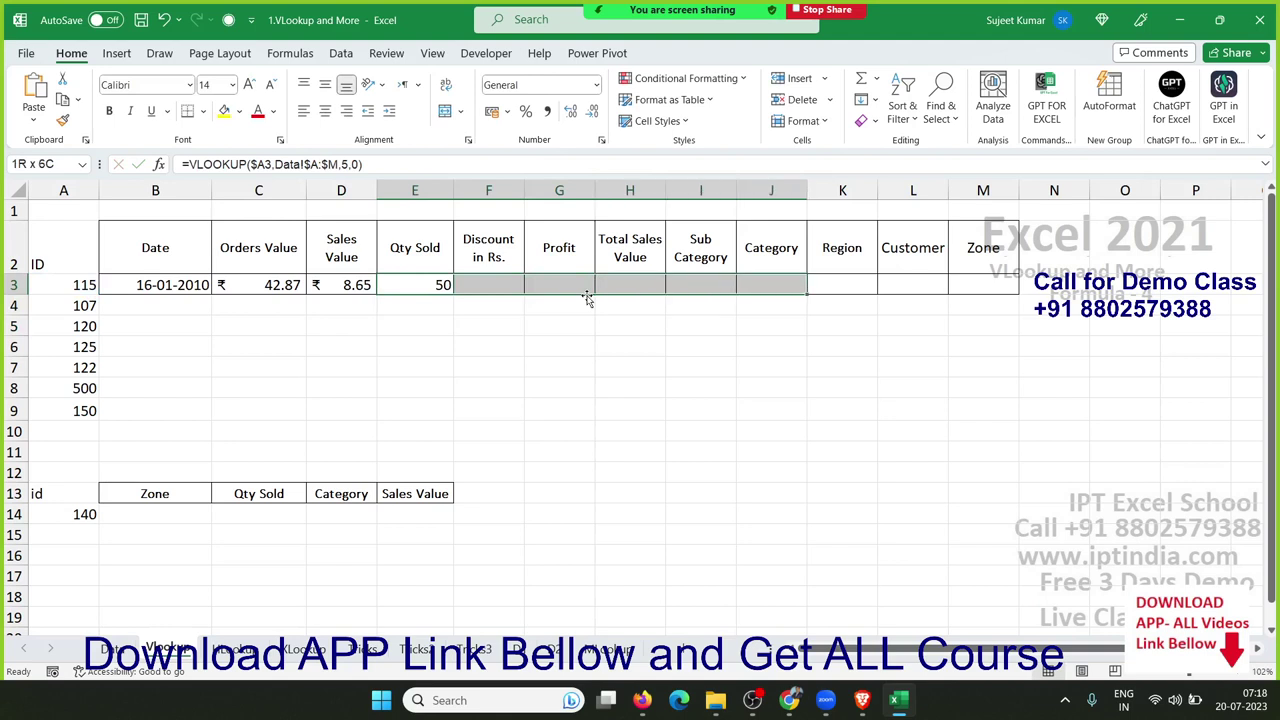
key("shift+Right")
key("shift+Right")
key("shift+Right")
key("ctrl+r")
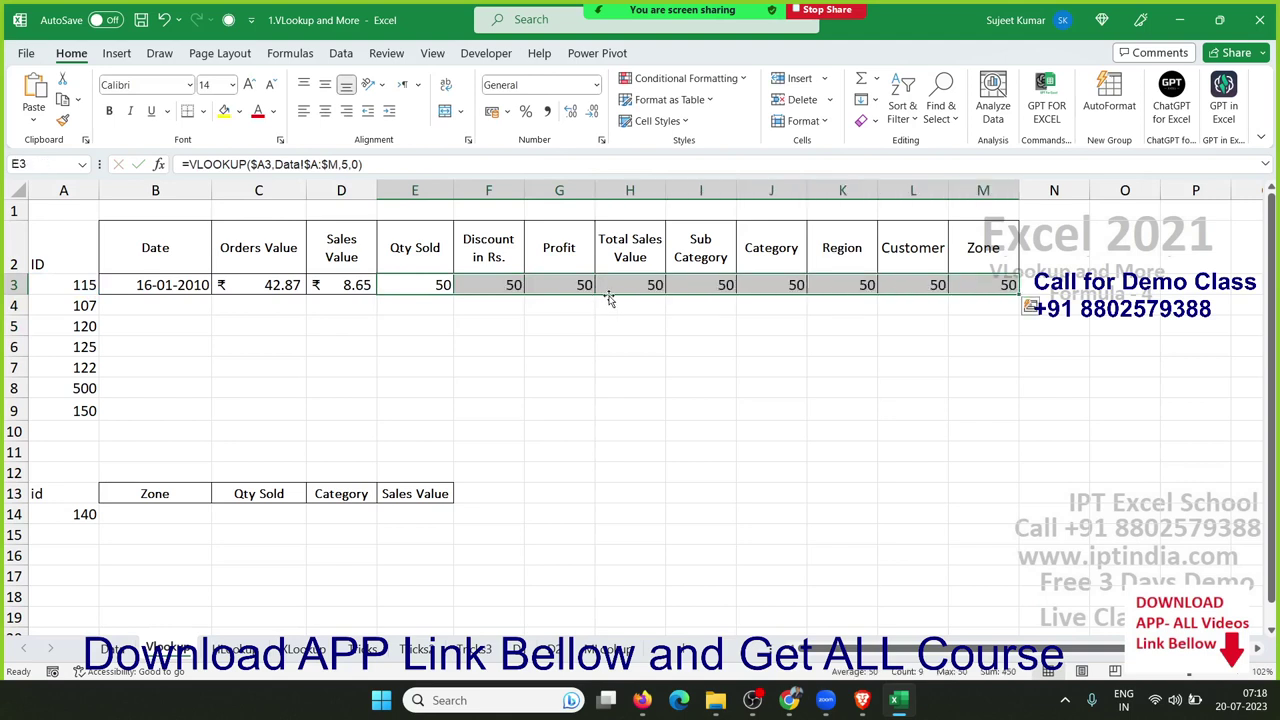
- Change F3's Discount lookup to return Data column 6 instead of 5
double_click(486, 280)
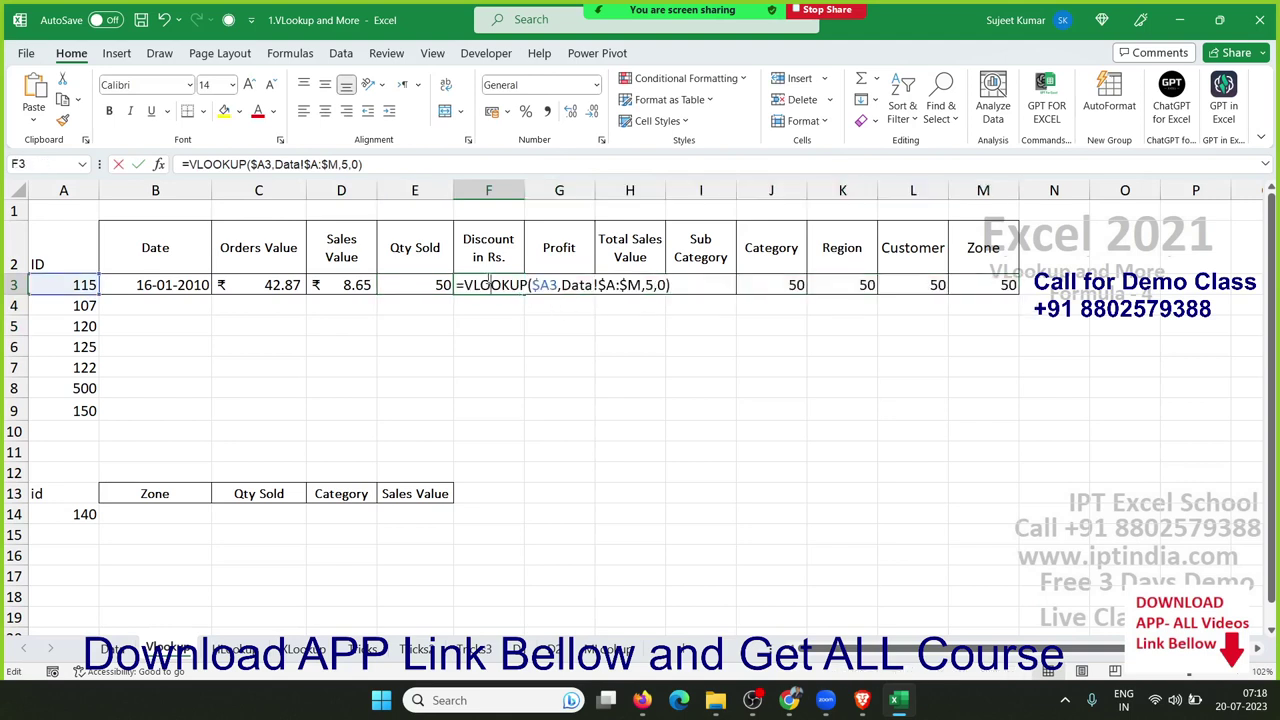
left_click(653, 284)
key("BackSpace")
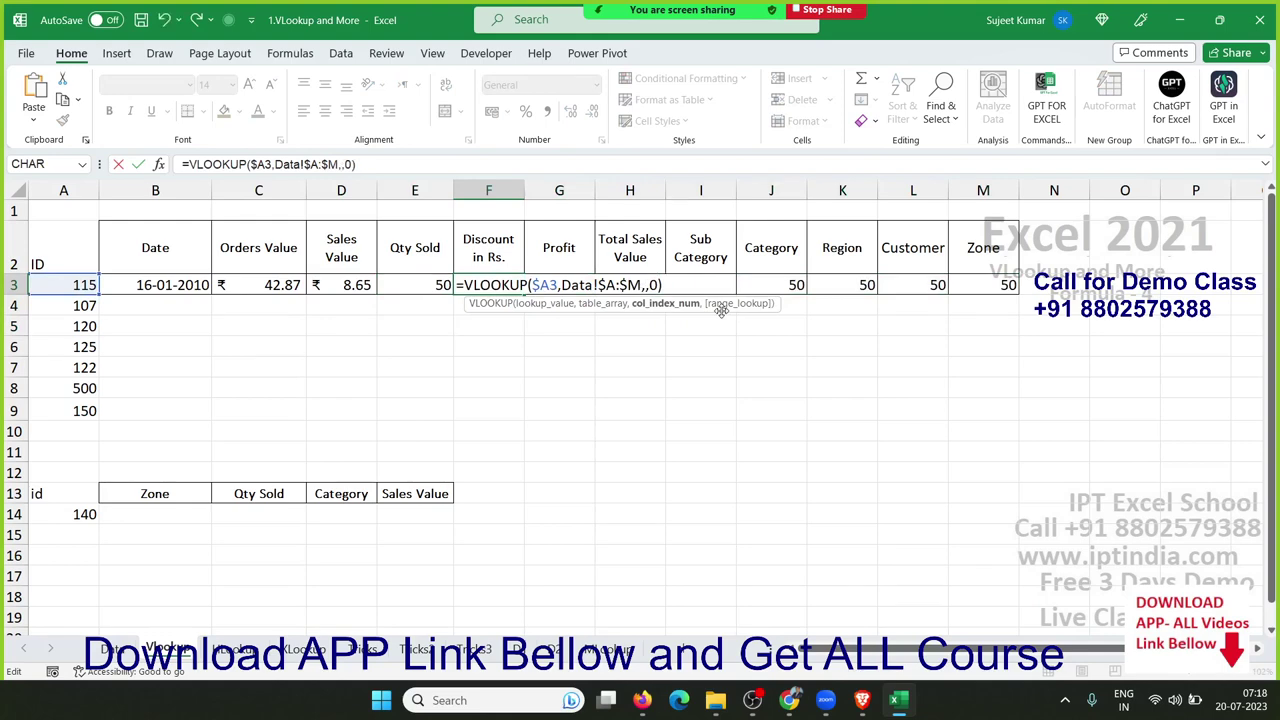
type("6")
key("Return")
key("Up")
key("Right")
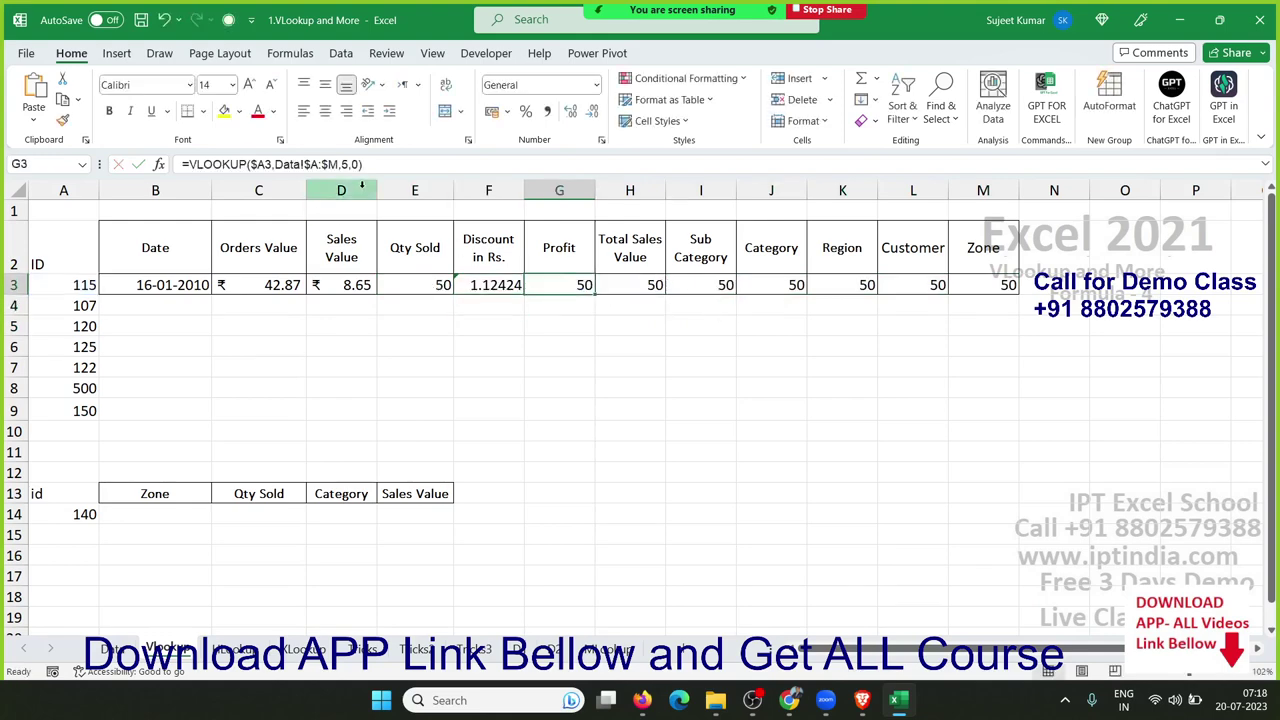
- Change G3's Profit lookup to return Data column 7
left_click(339, 164)
key("Delete")
type("7")
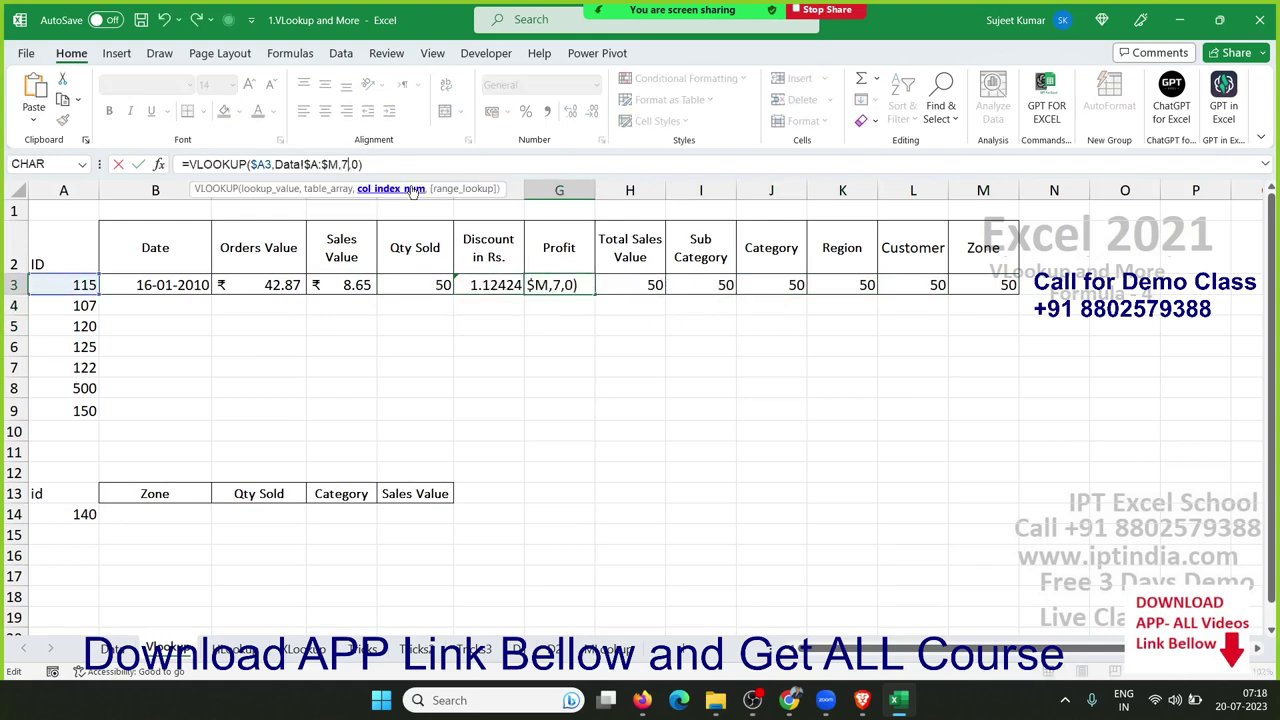
key("Return")
key("Up")
key("Right")
- Change H3's Total Sales Value lookup to return Data column 8
left_click(410, 183)
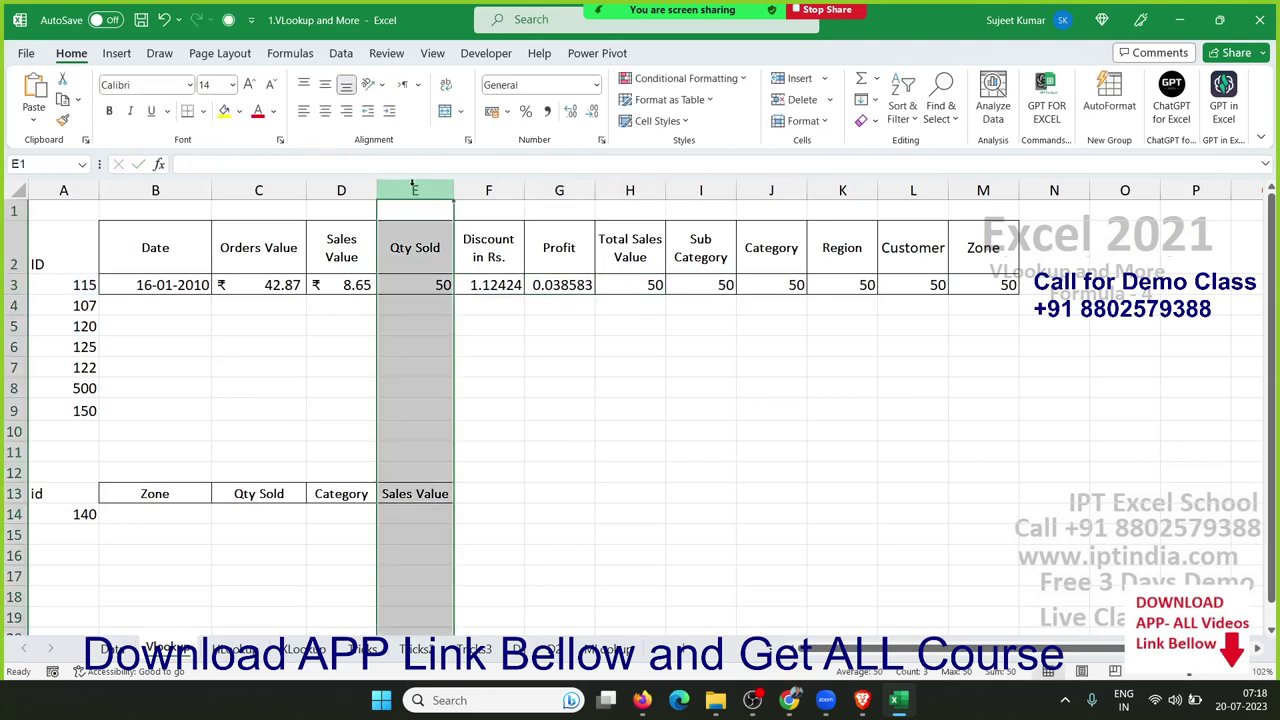
double_click(658, 286)
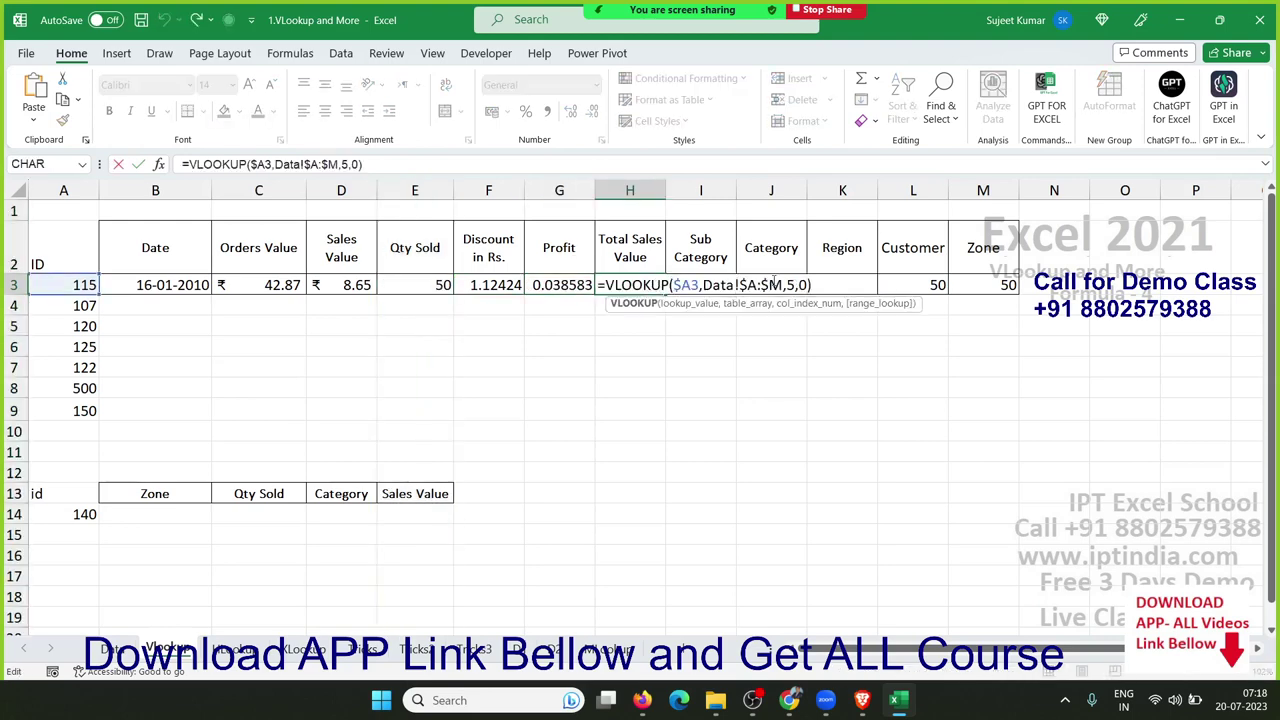
left_click(793, 285)
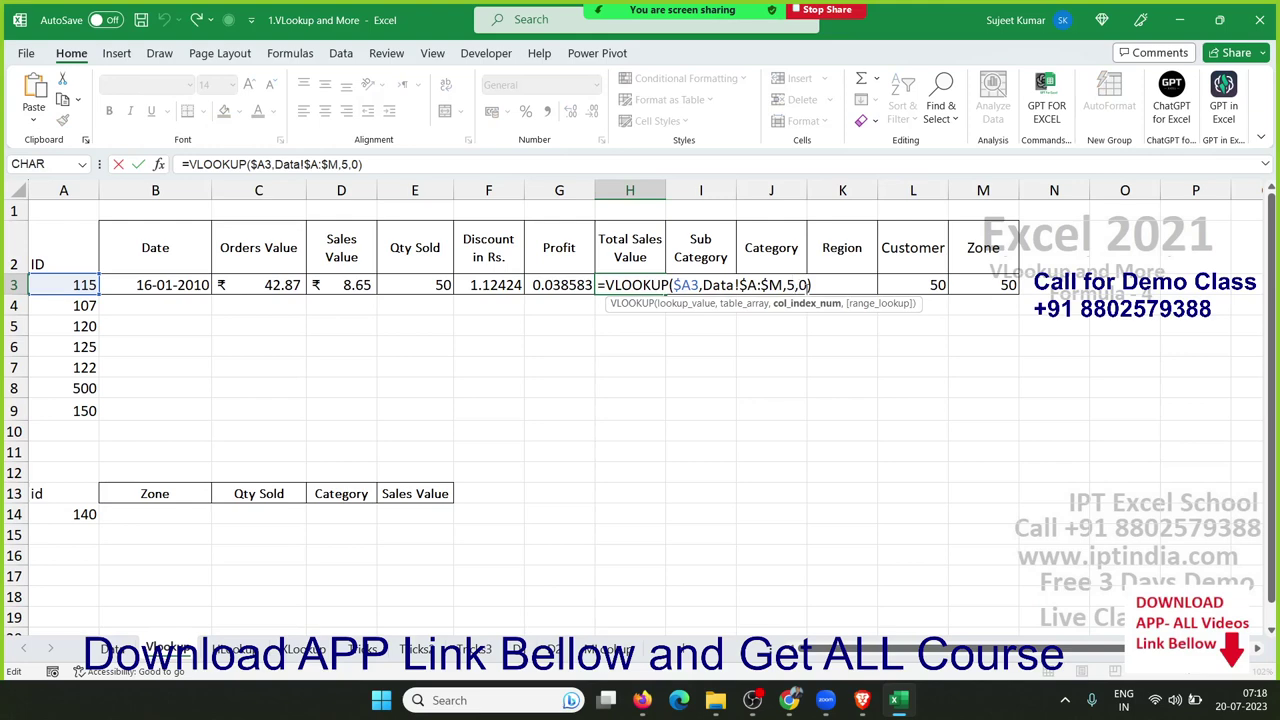
key("BackSpace")
type("8")
key("Return")
- Confirm the Sub Category lookup in I3 and the Category lookup in J3, dismissing the pop-up
left_click(725, 285)
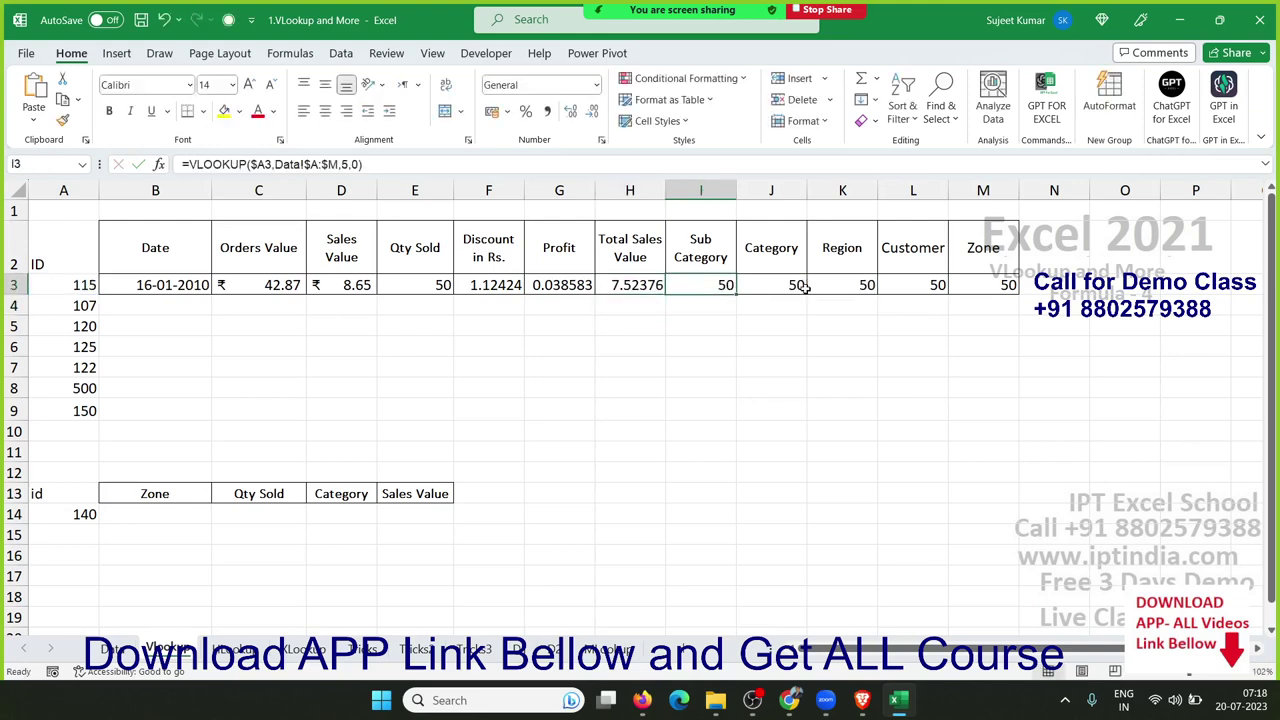
double_click(344, 164)
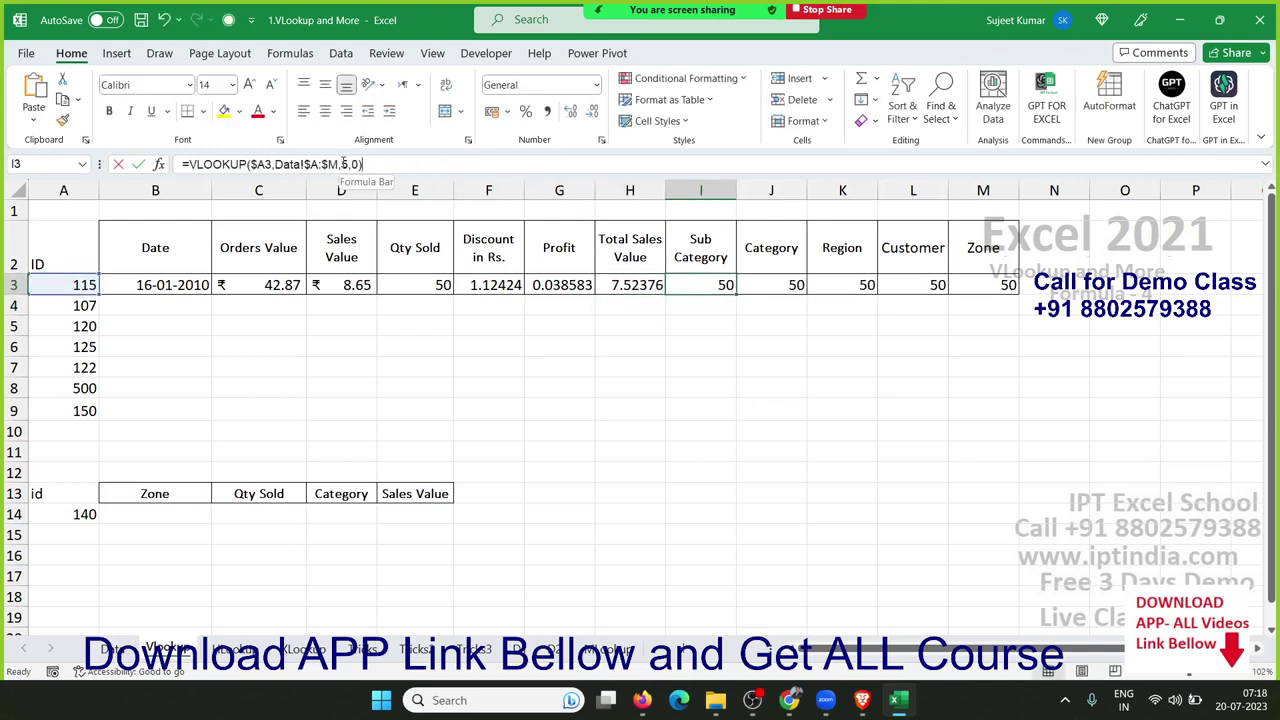
key("Return")
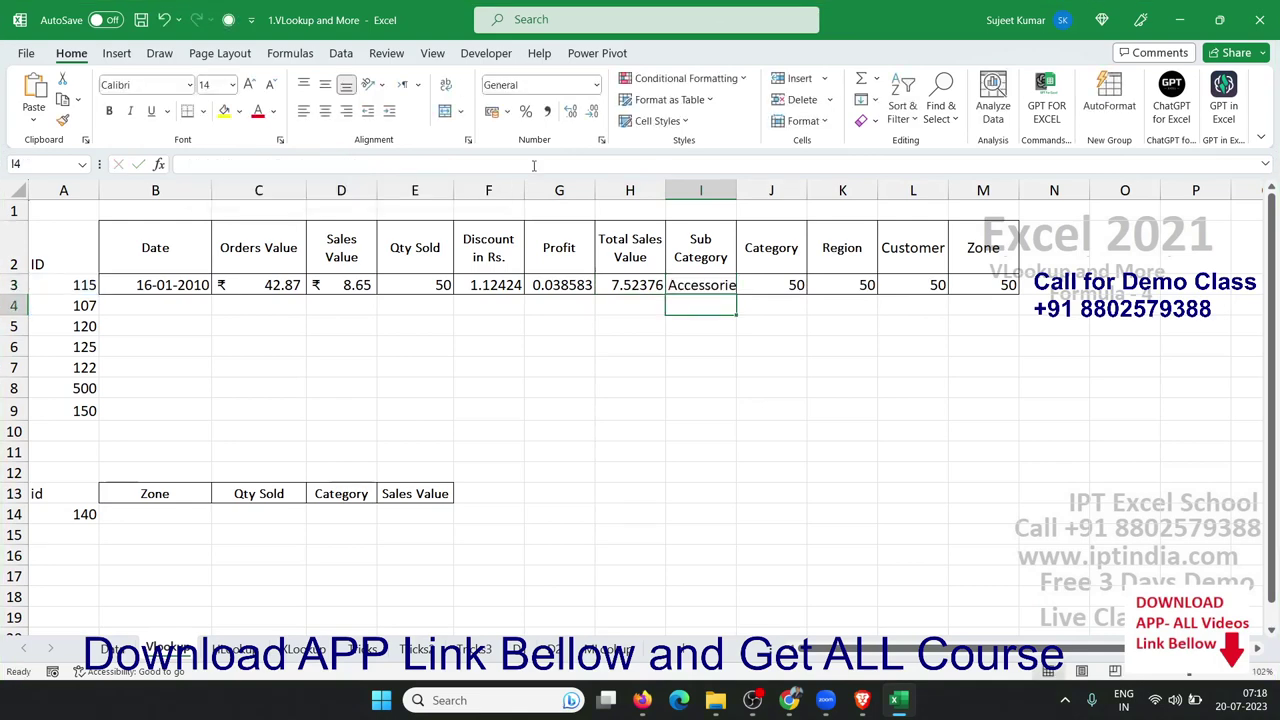
left_click(770, 280)
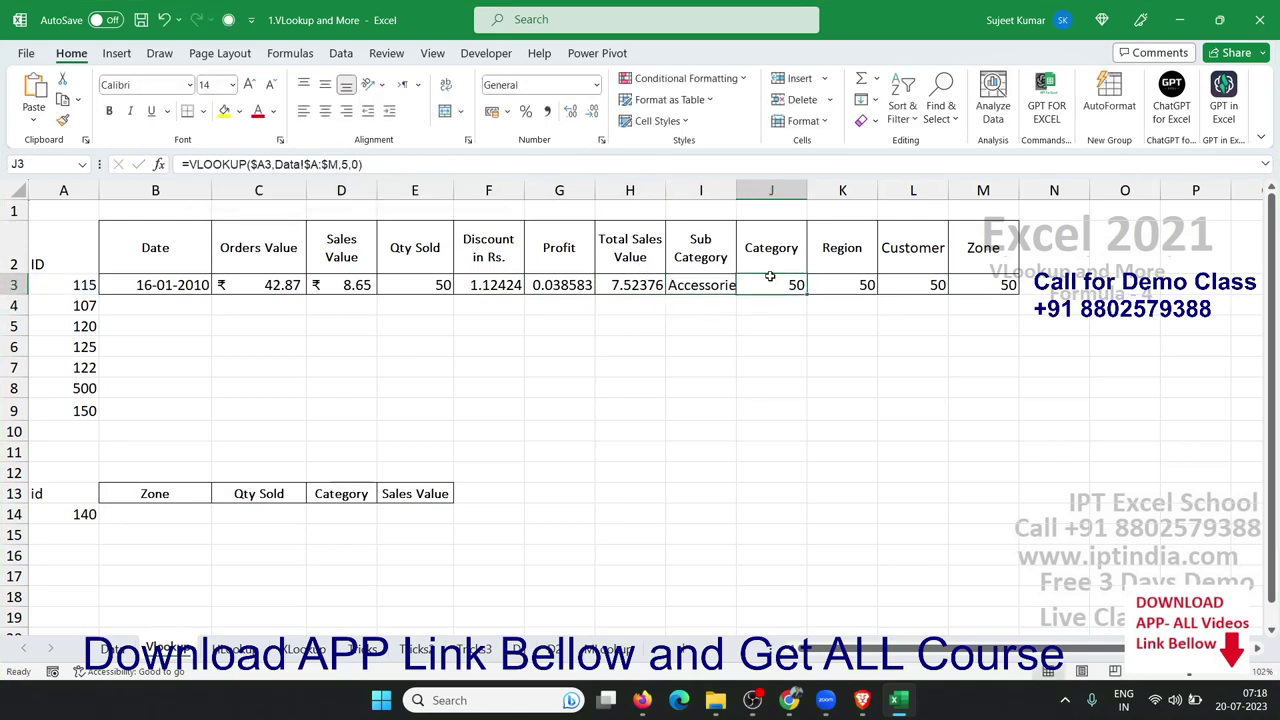
left_click(353, 164)
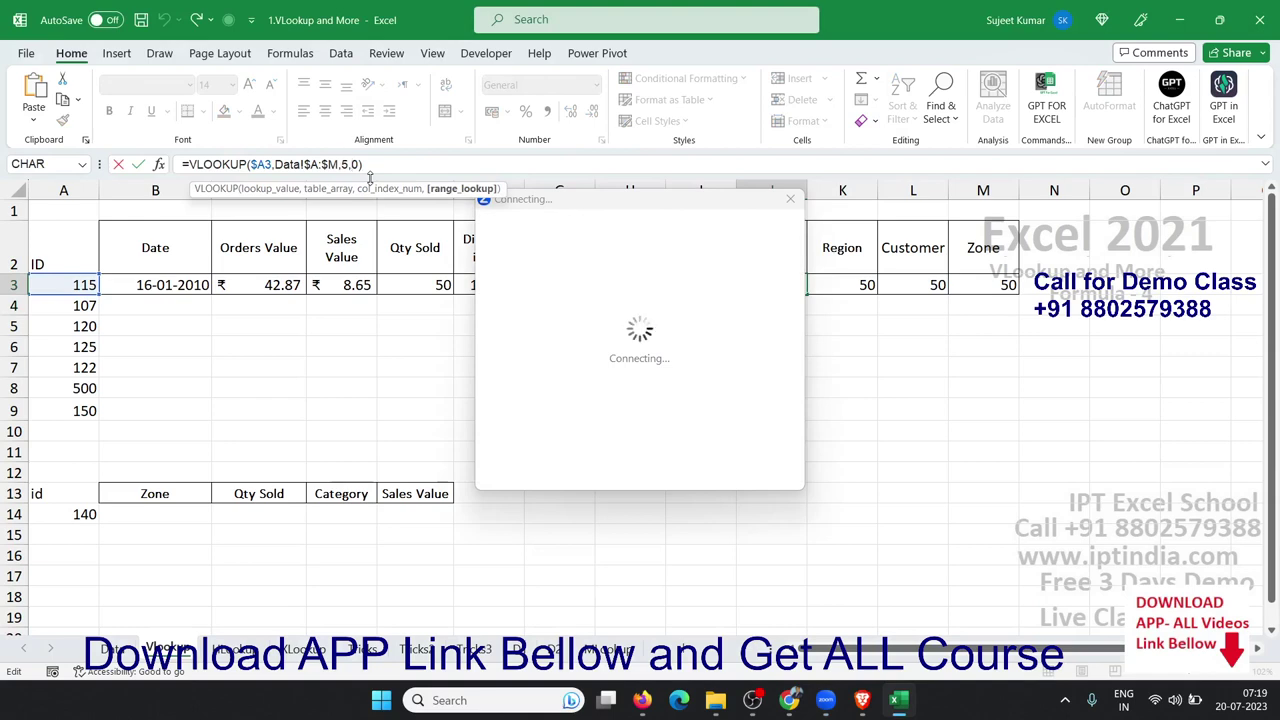
key("Return")
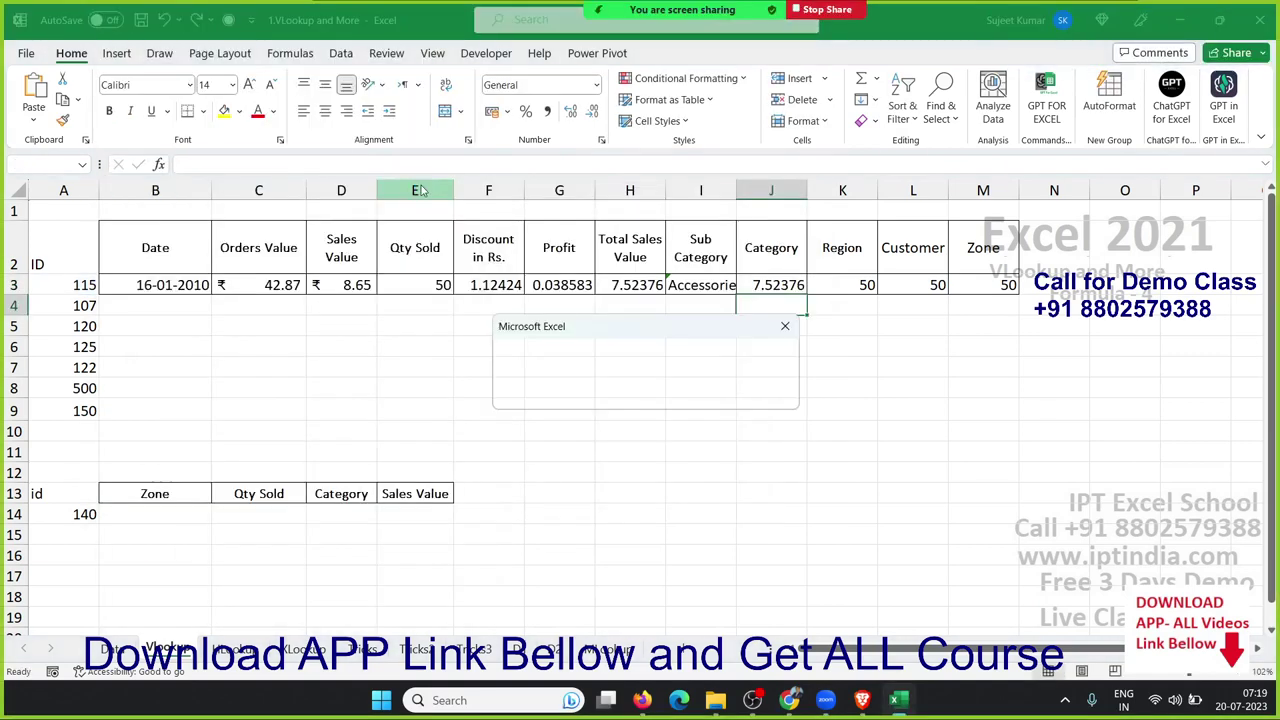
left_click(785, 326)
- Change K3's Region lookup from column 5 to column 9
left_click(850, 280)
double_click(852, 282)
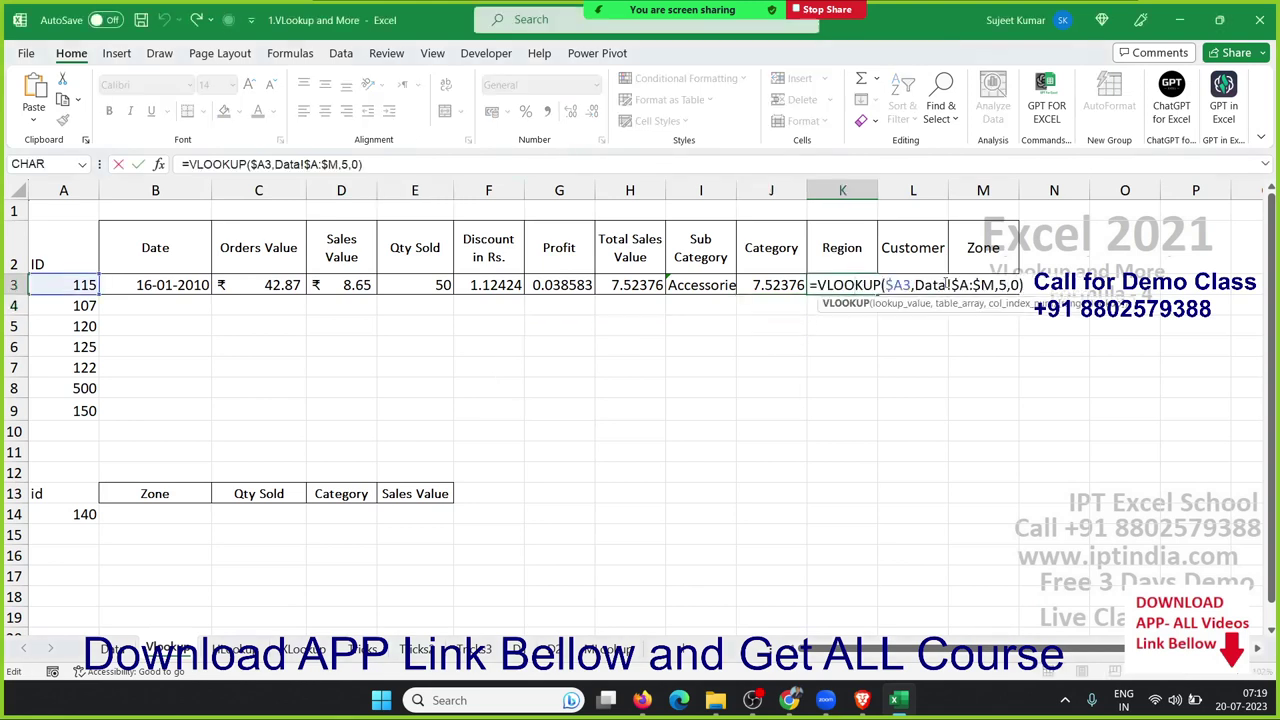
left_click(1003, 286)
type("9")
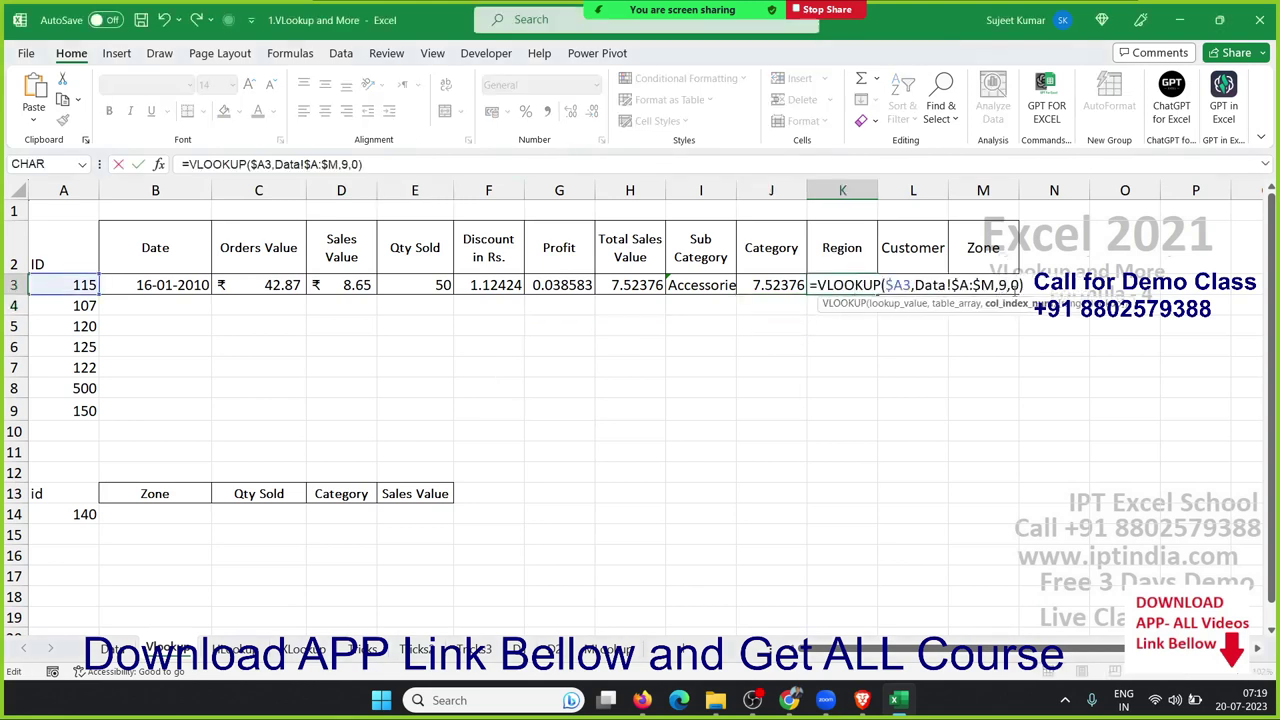
key("Return")
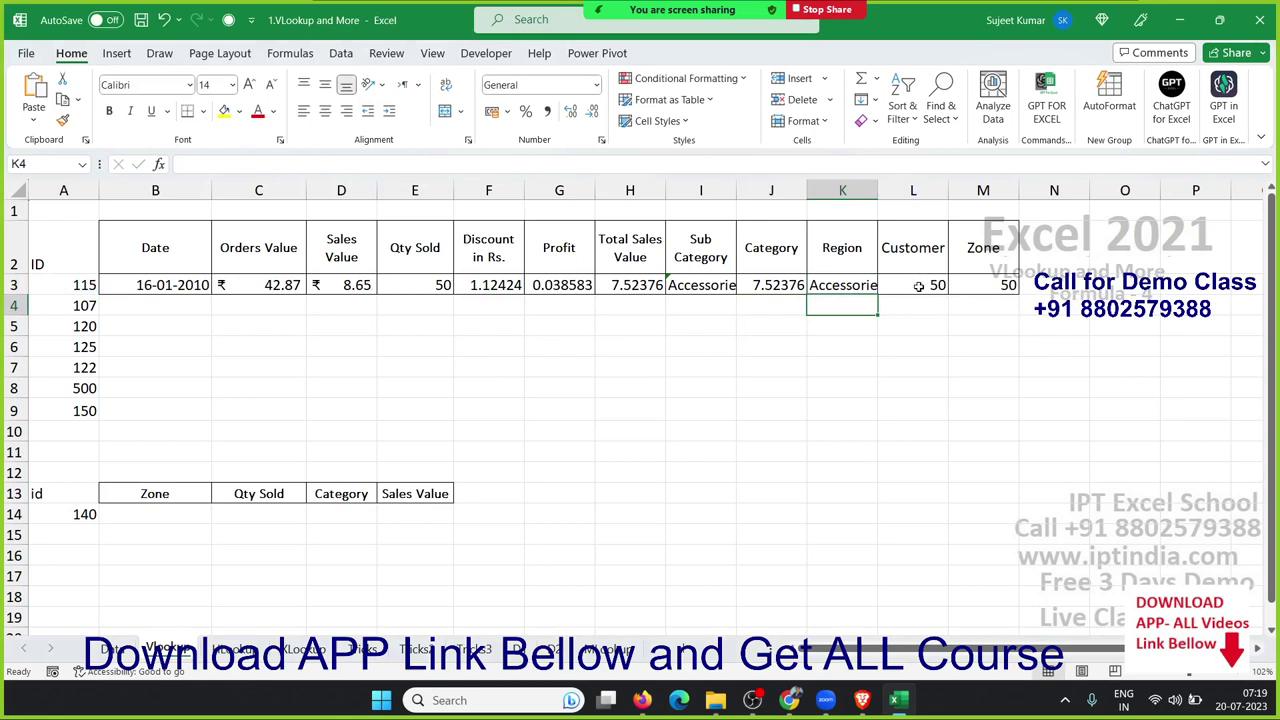
left_click(362, 329)
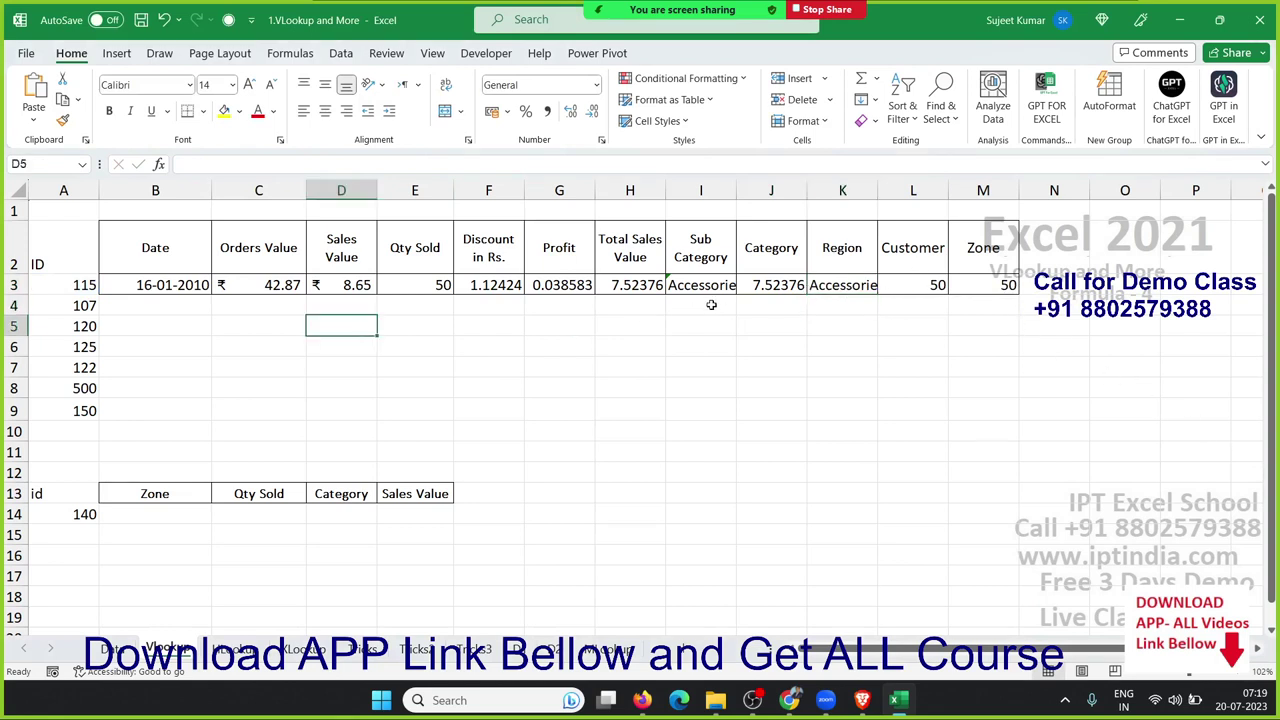
- Clear the Sub Category through Zone lookup results in row 3
left_click_drag(712, 288, 1043, 338)
key("Delete")
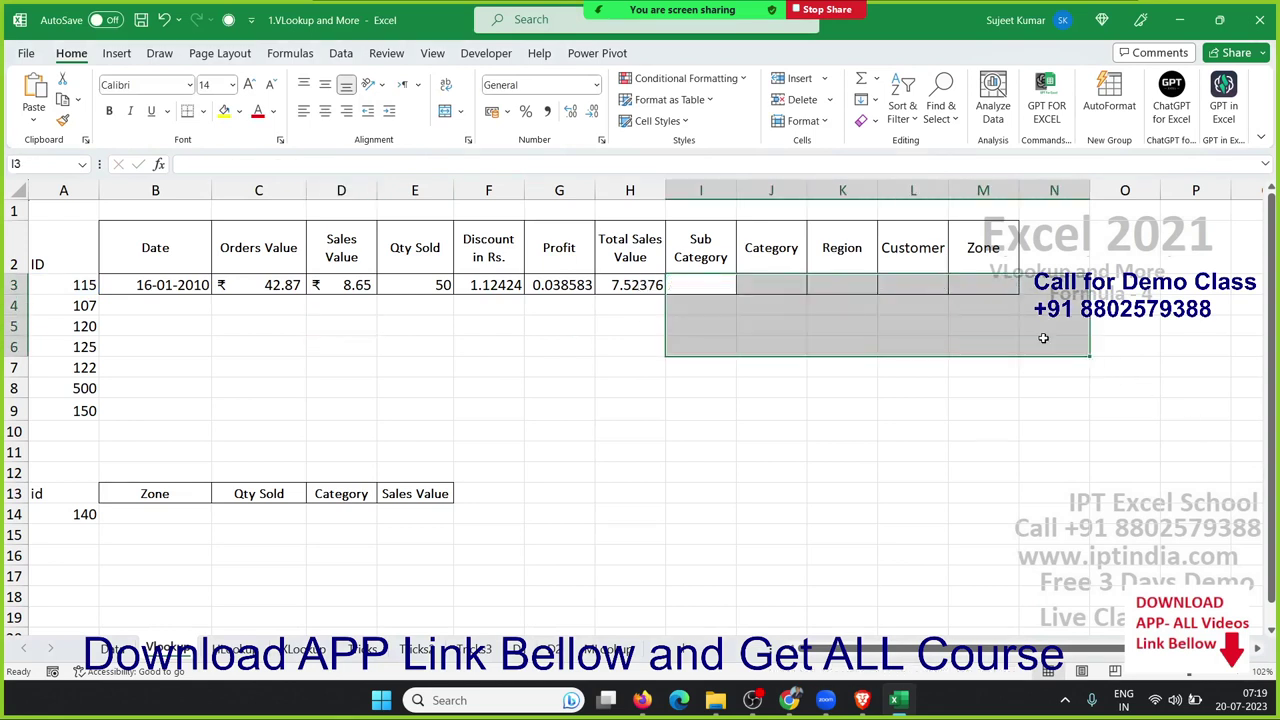
key("Home")
key("Up")
key("Up")
key("Right")
- Number row 1 consecutively from 2 in B1 through 13 in M1
type("2")
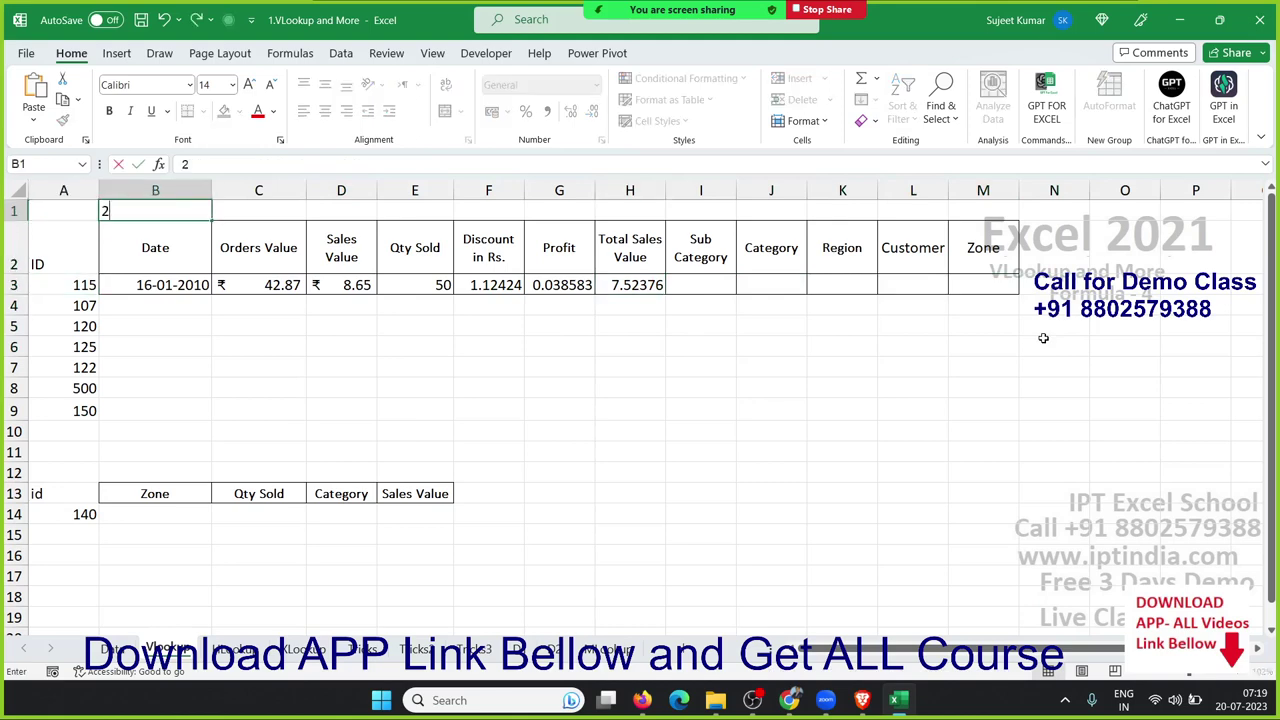
key("Tab")
type("3")
key("Tab")
type("4\t5")
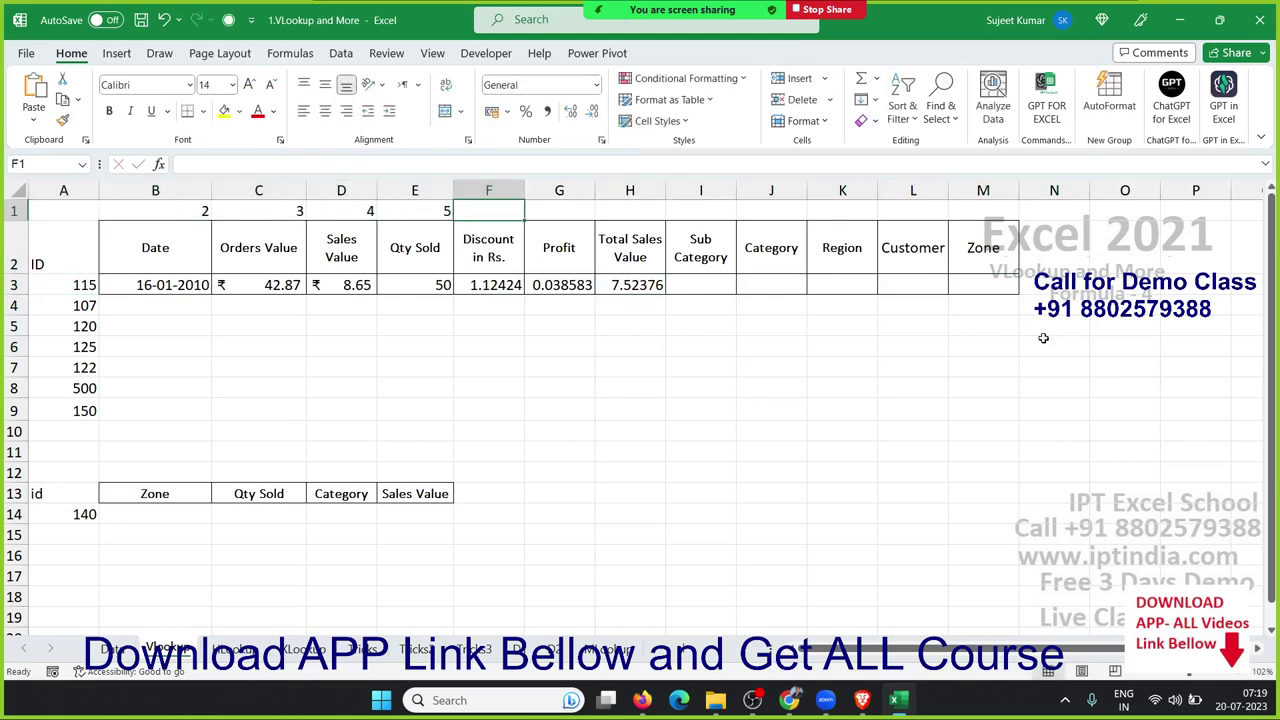
type("\t6\t7\t8\t9\t")
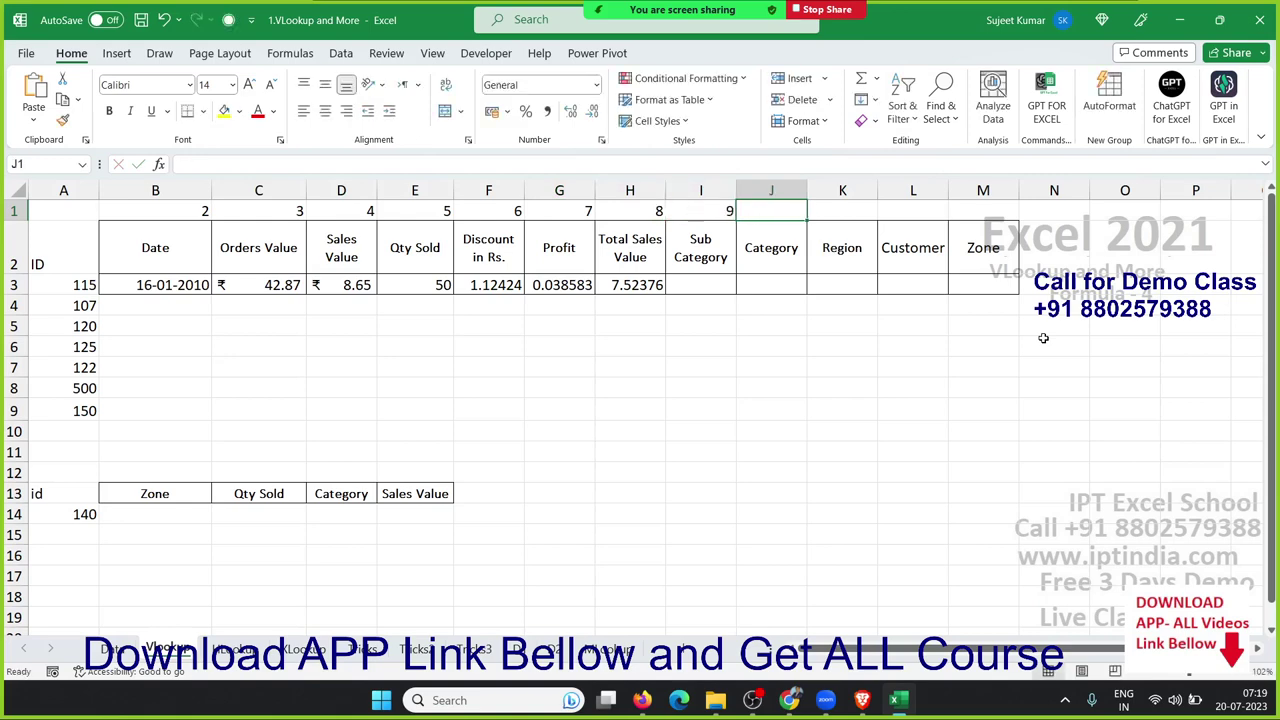
type("10\t11\t12")
key("Tab")
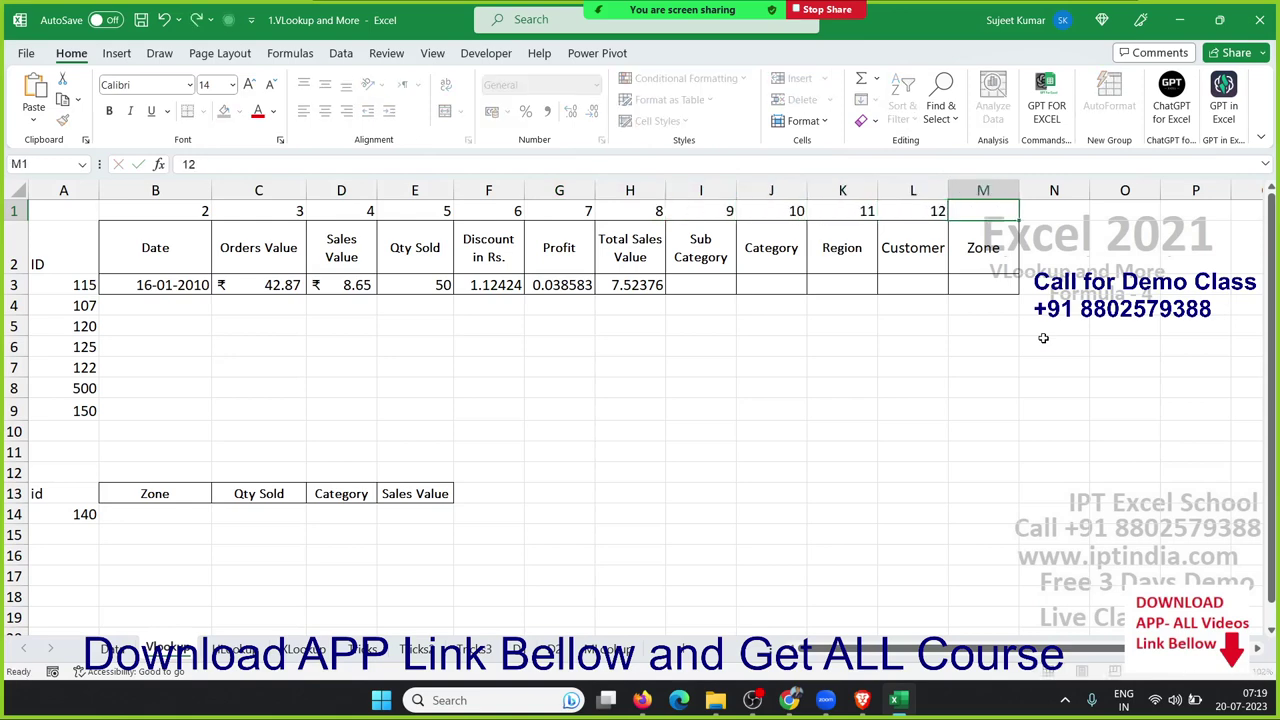
type("1")
key("Return")
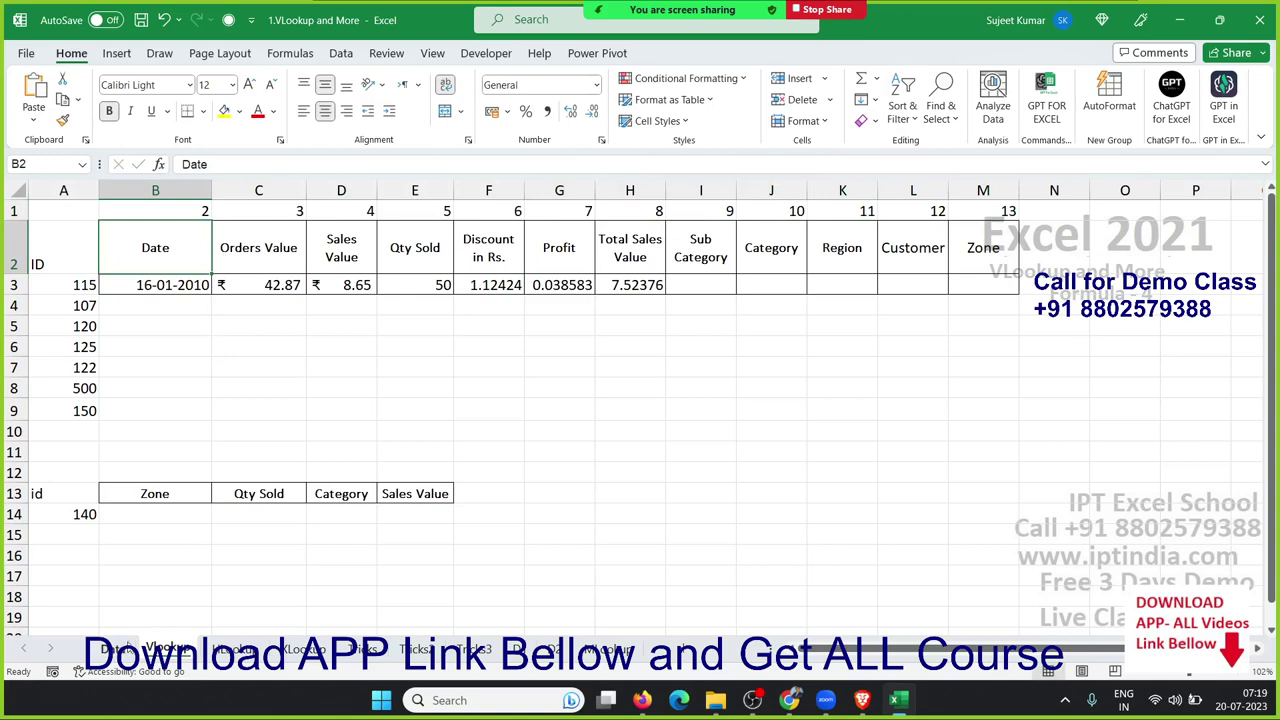
- Check the Data sheet's header row columns, then select B4 on the VLookup sheet
left_click(108, 649)
left_click_drag(68, 225, 900, 228)
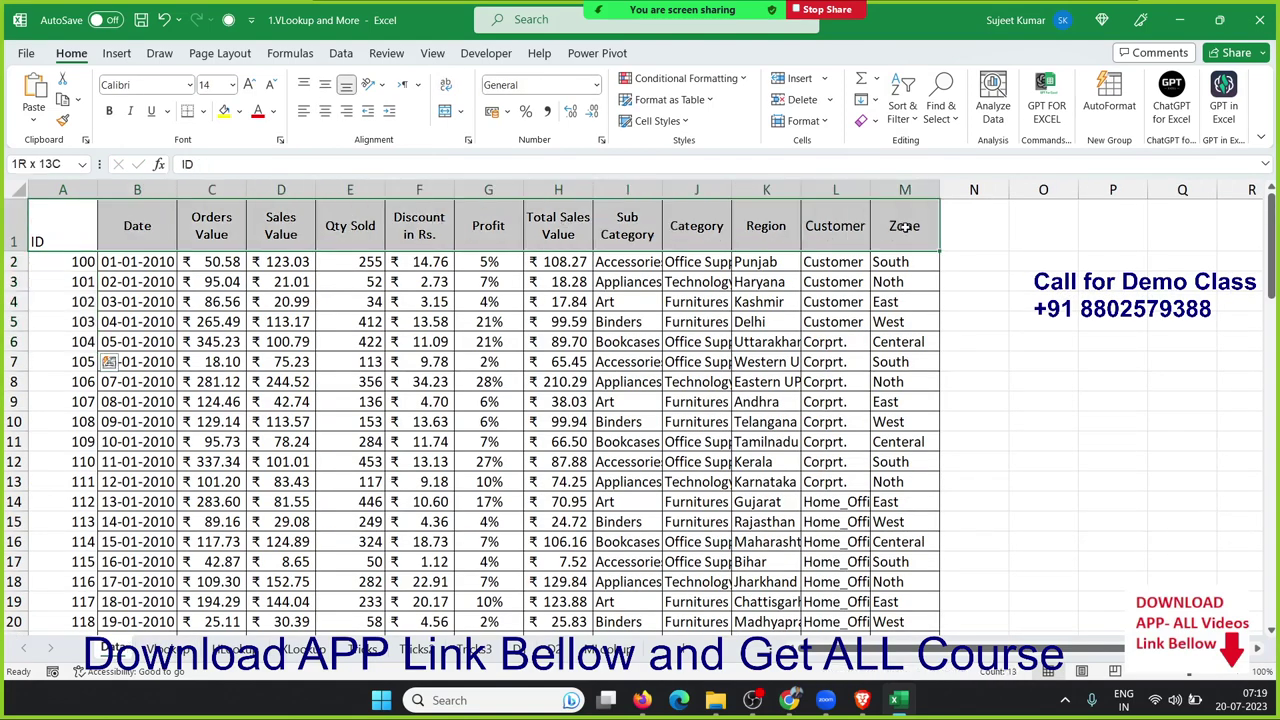
left_click(168, 649)
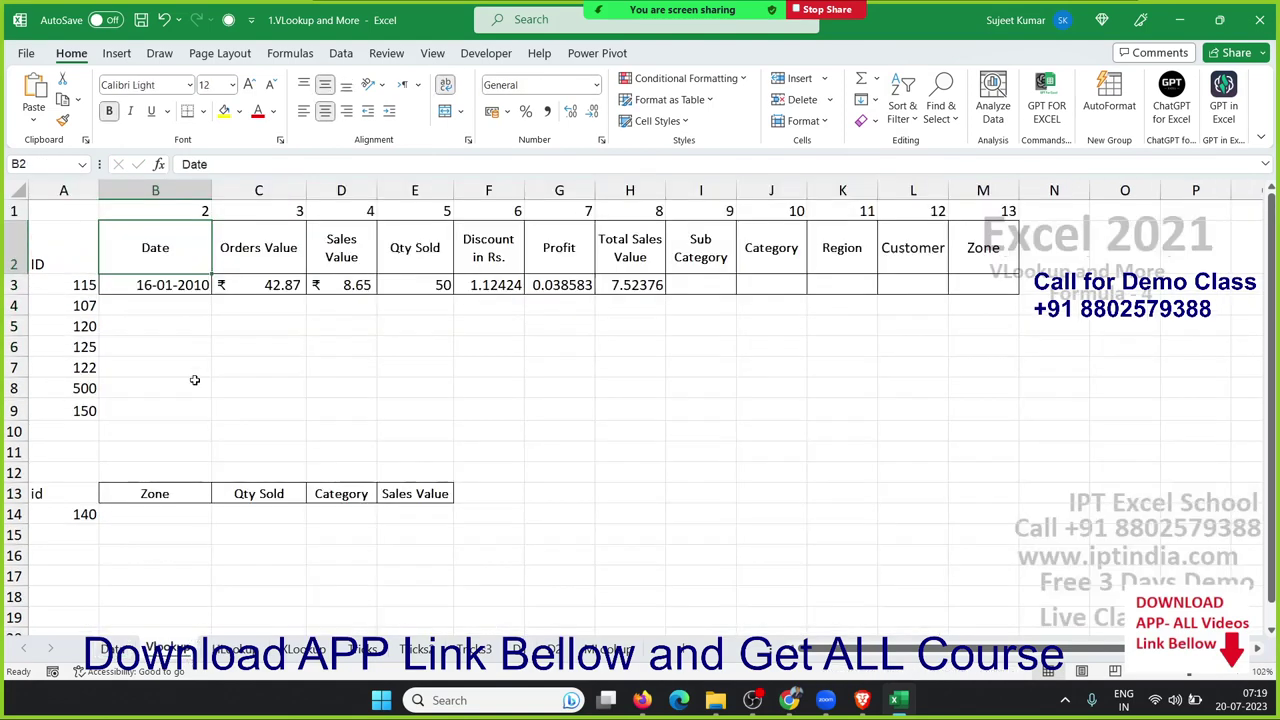
left_click(174, 307)
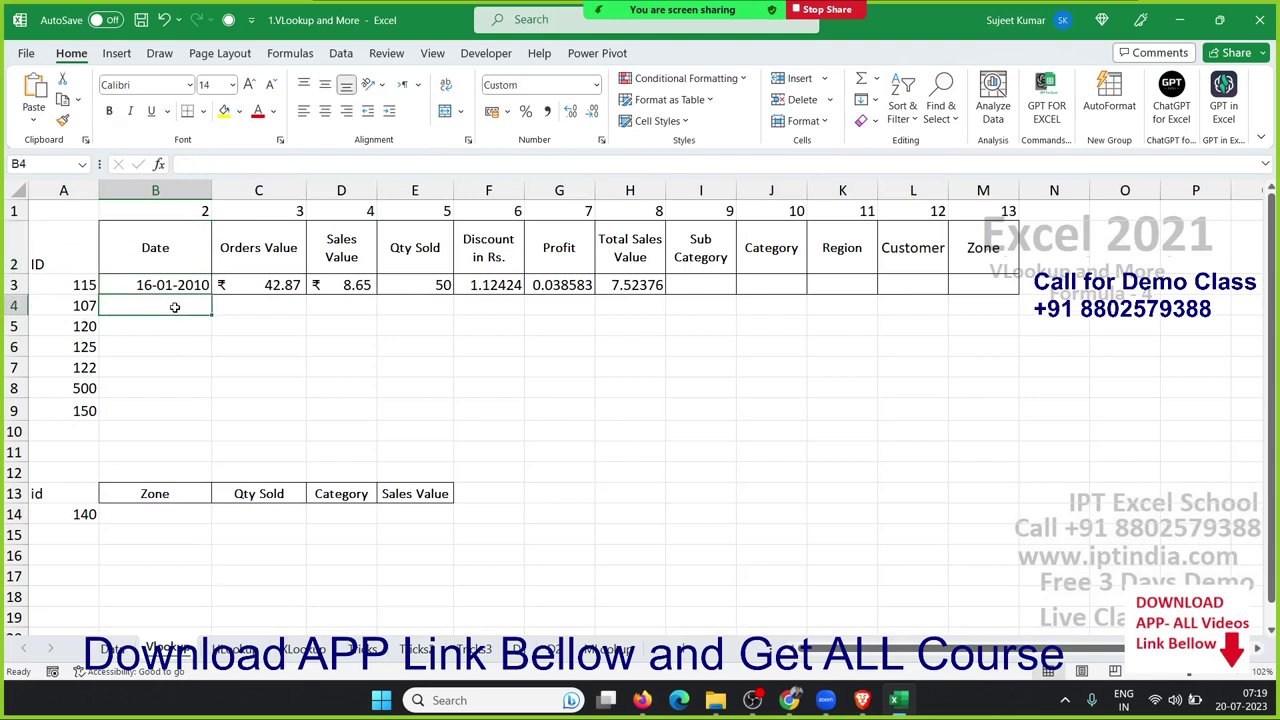
- Enter =VLOOKUP(A4,Data!A:M,B1,0) in B4, returning 08-Jan-10 for ID 107
type("=vl")
key("Tab")
key("Left")
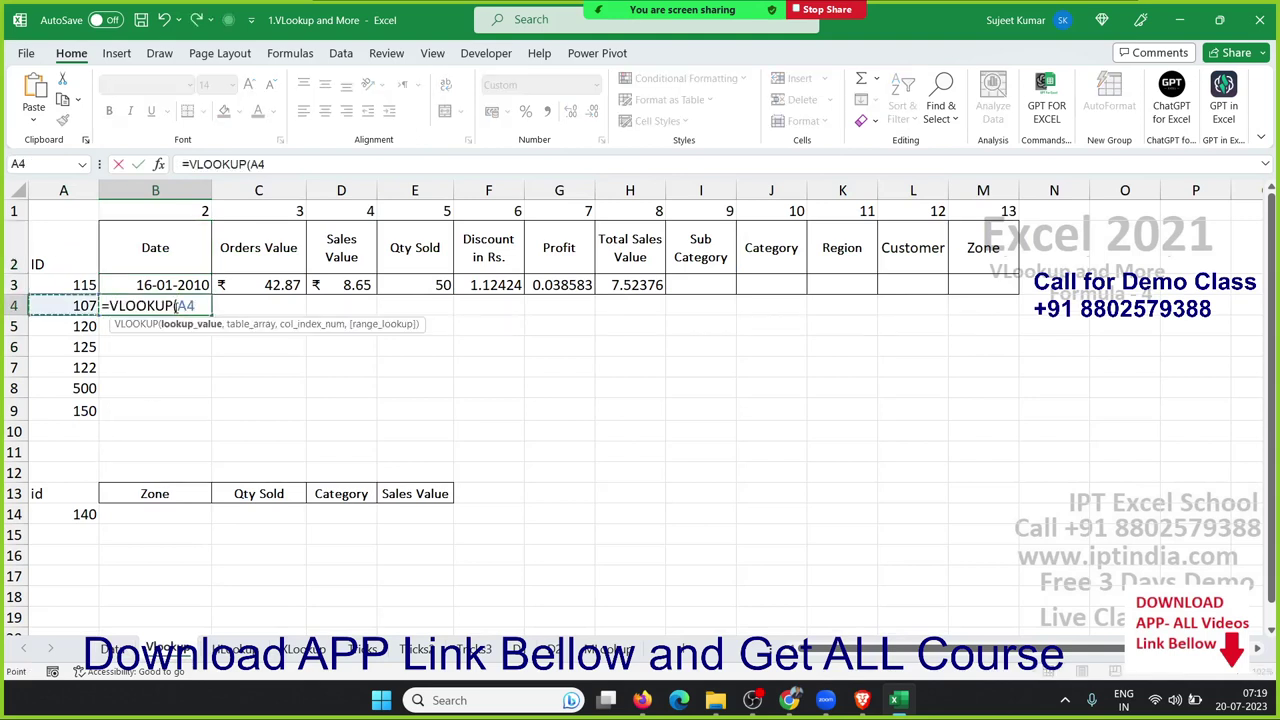
type(",")
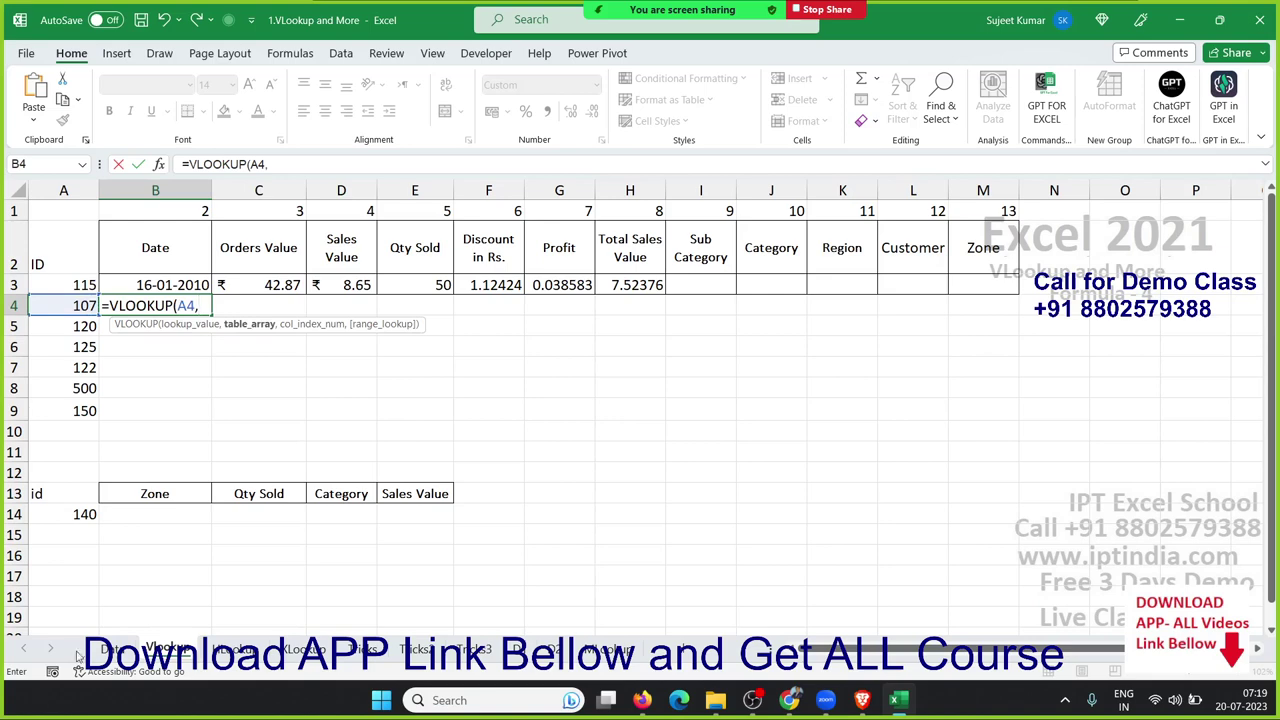
left_click(108, 650)
left_click_drag(70, 204, 874, 204)
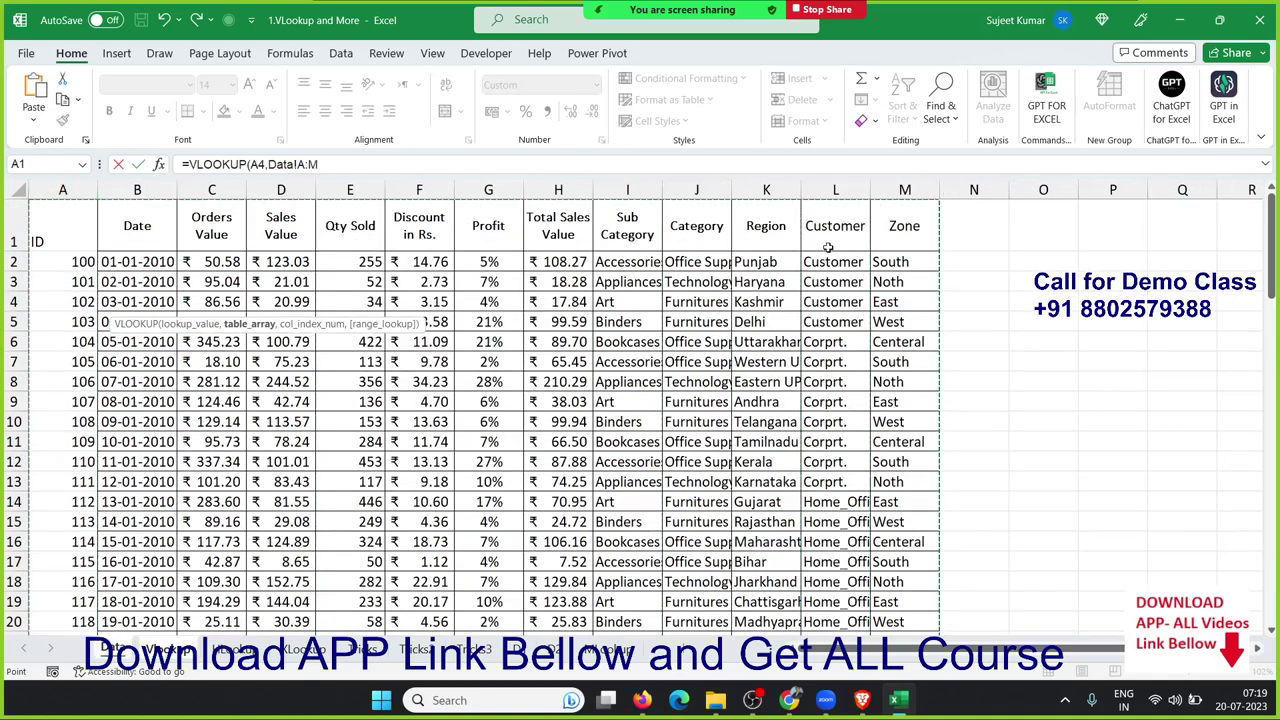
type(",")
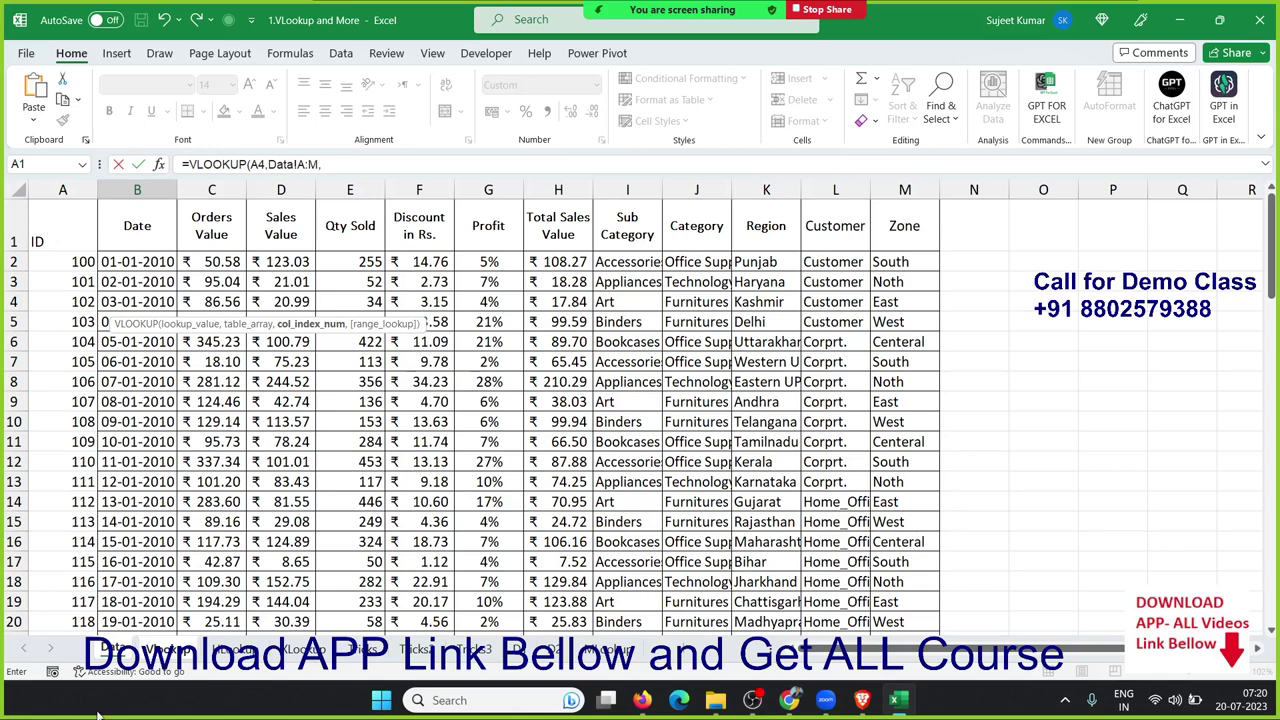
left_click(150, 650)
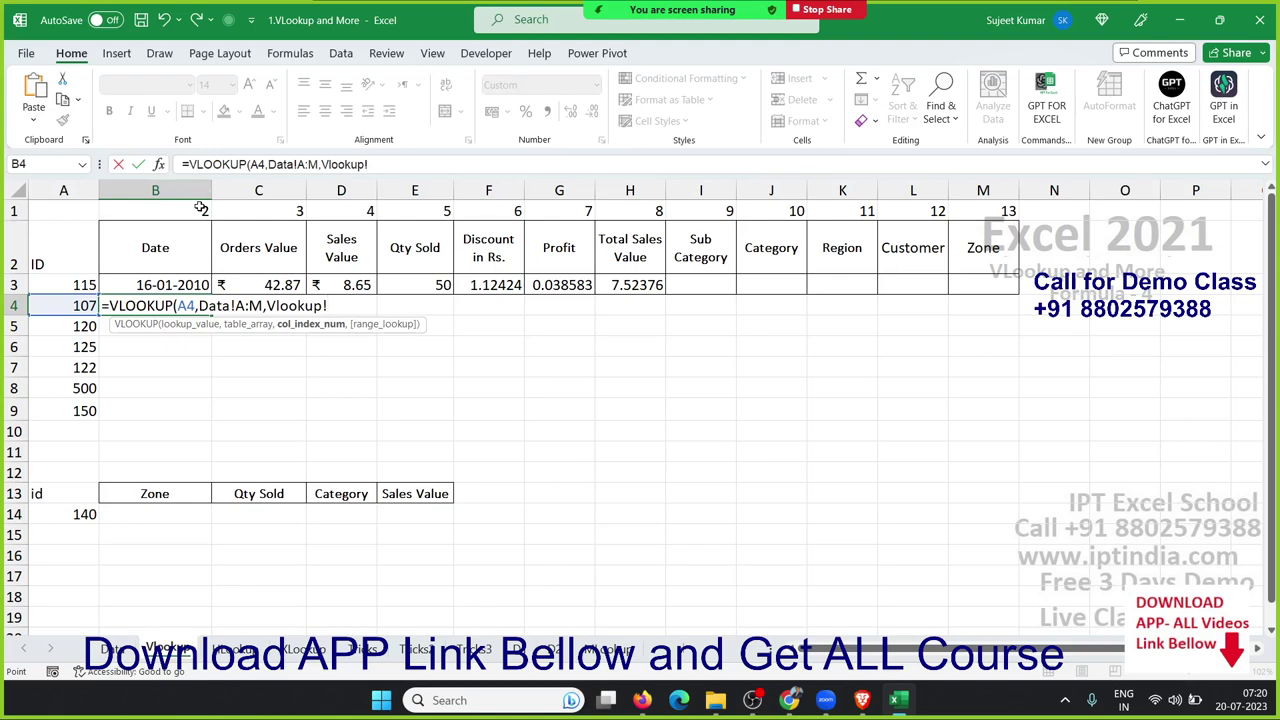
left_click(201, 209)
type(",0")
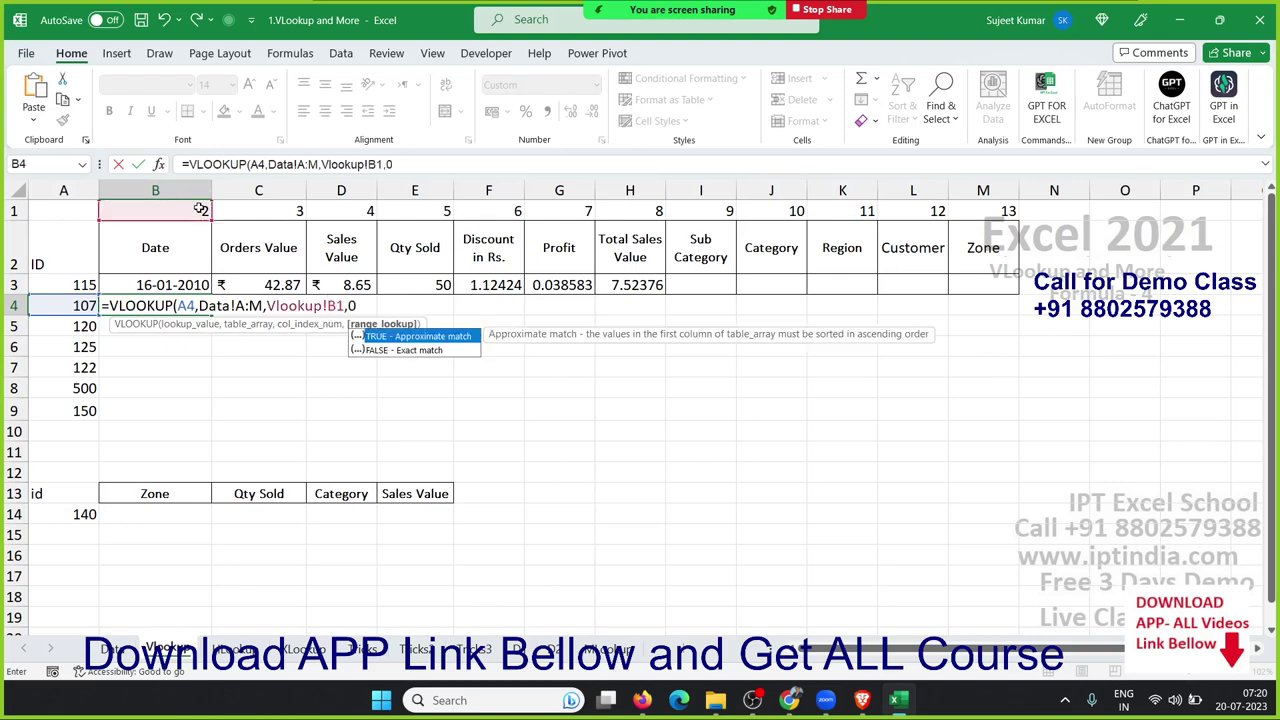
key("Return")
key("Up")
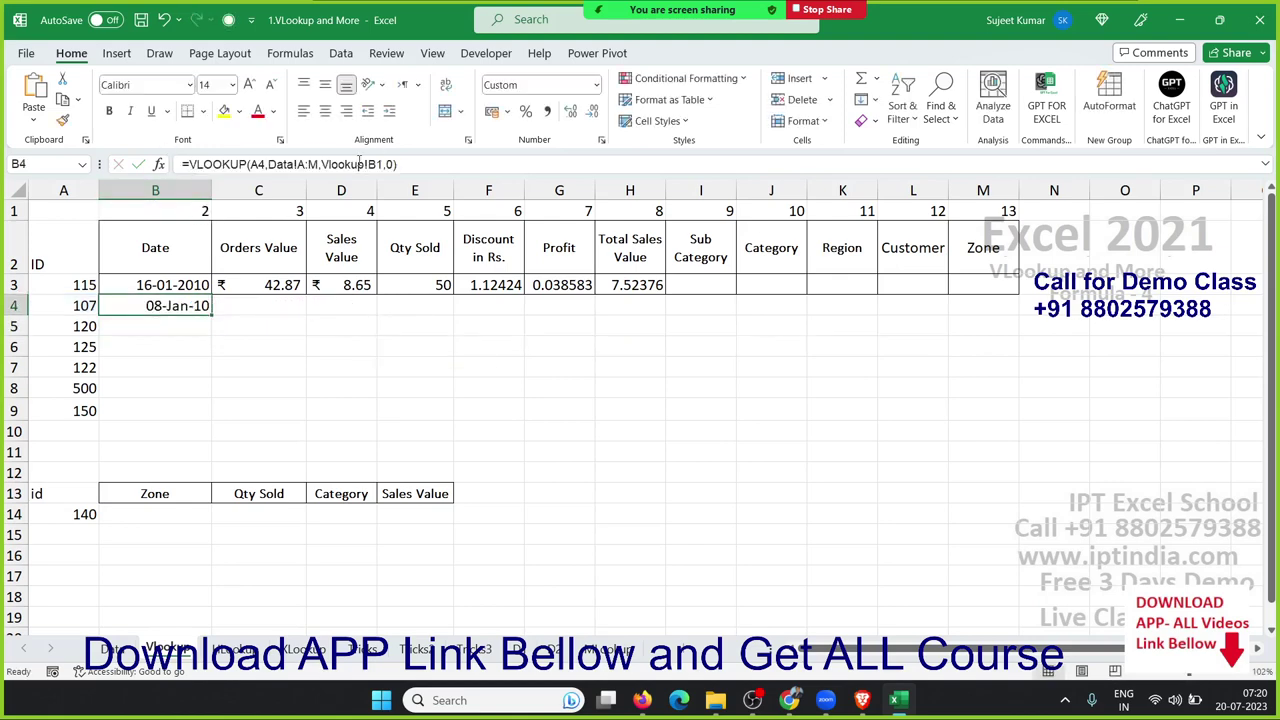
- Anchor the A4, Data!A:M and B1 references in B4's VLOOKUP with $ signs
double_click(164, 305)
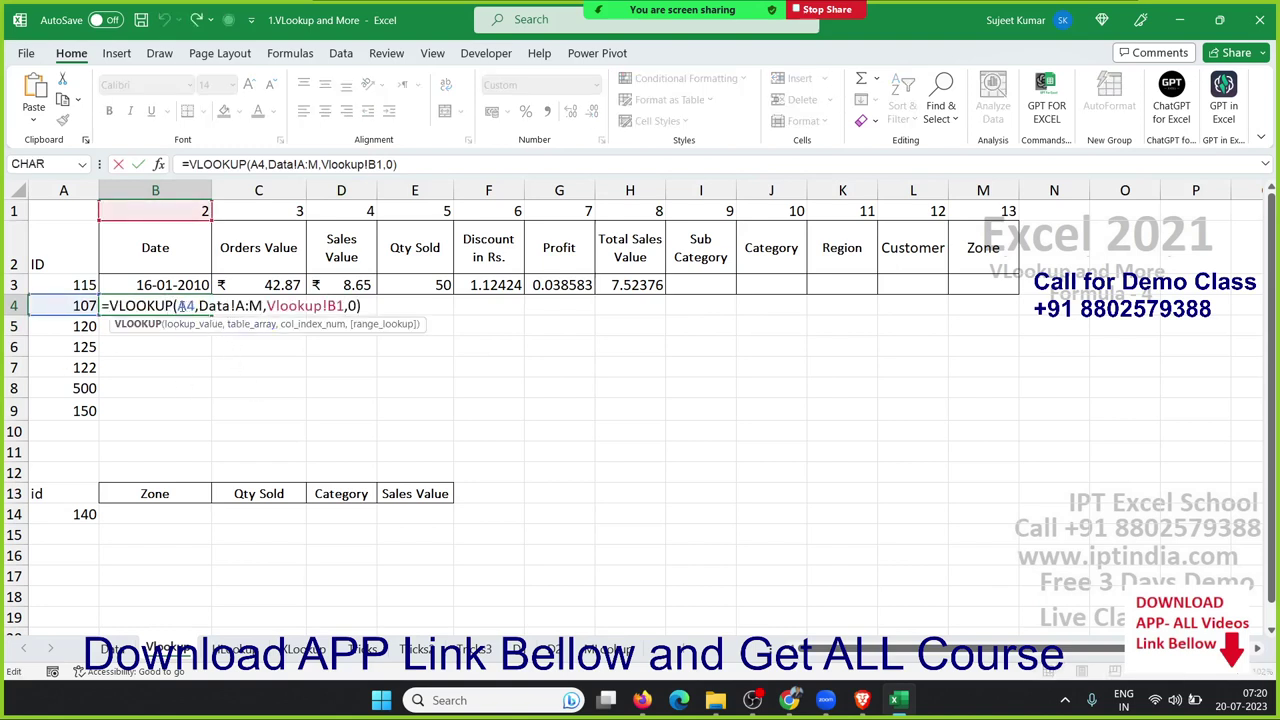
left_click(182, 306)
type("$")
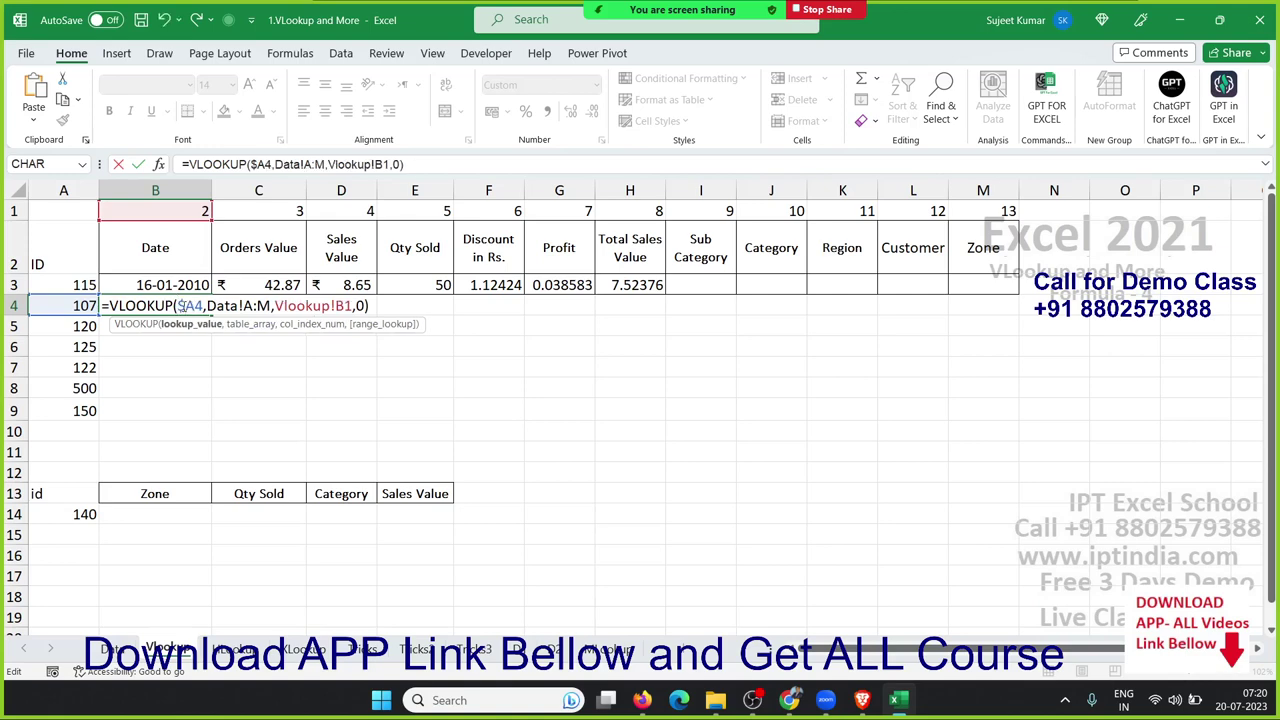
left_click(252, 306)
key("F4")
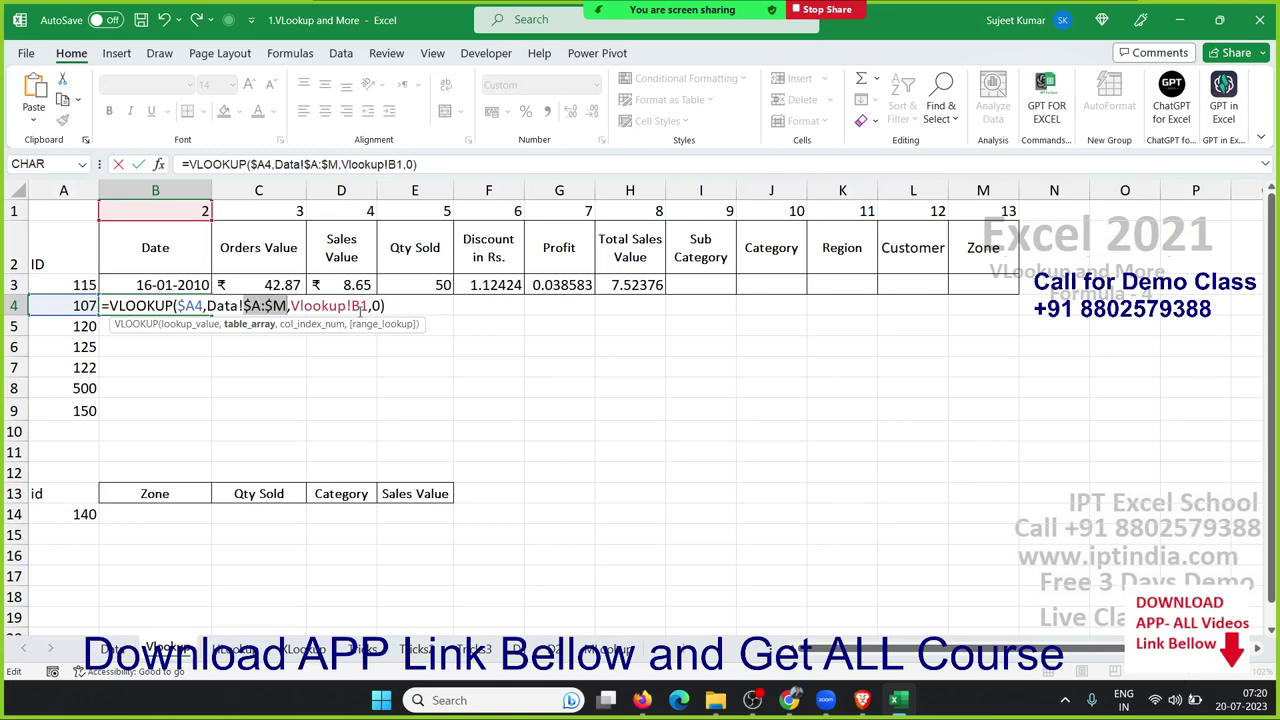
left_click(360, 309)
type("$")
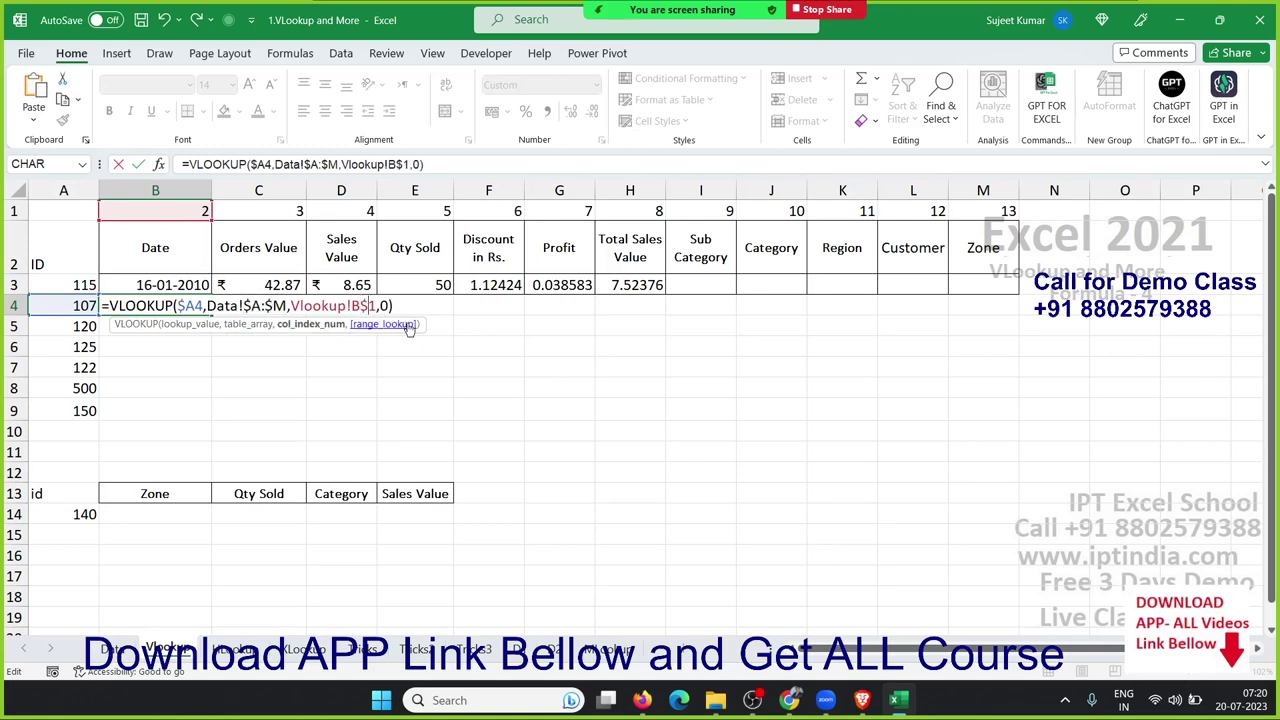
key("ctrl+Return")
- Copy B4's lookup across row 4 to Zone using Fill Without Formatting
key("shift+Right")
key("shift+Right")
key("shift+Right")
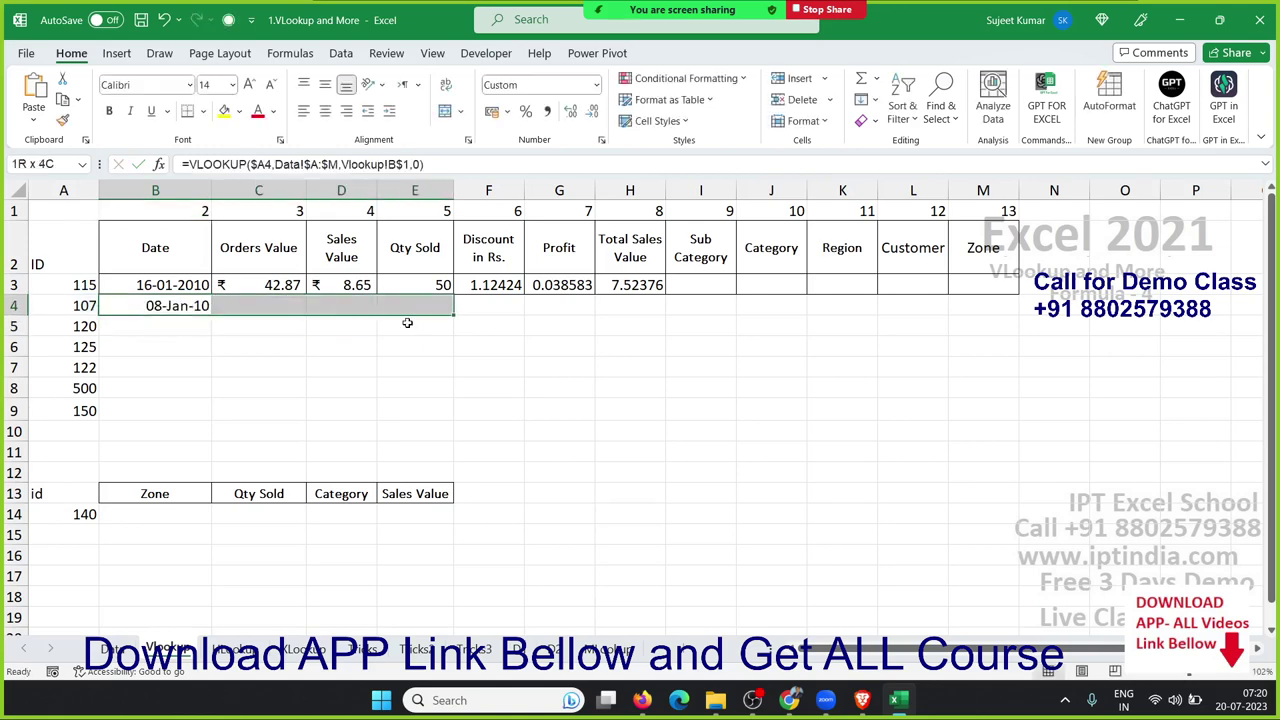
key("shift+Right")
left_click(193, 305)
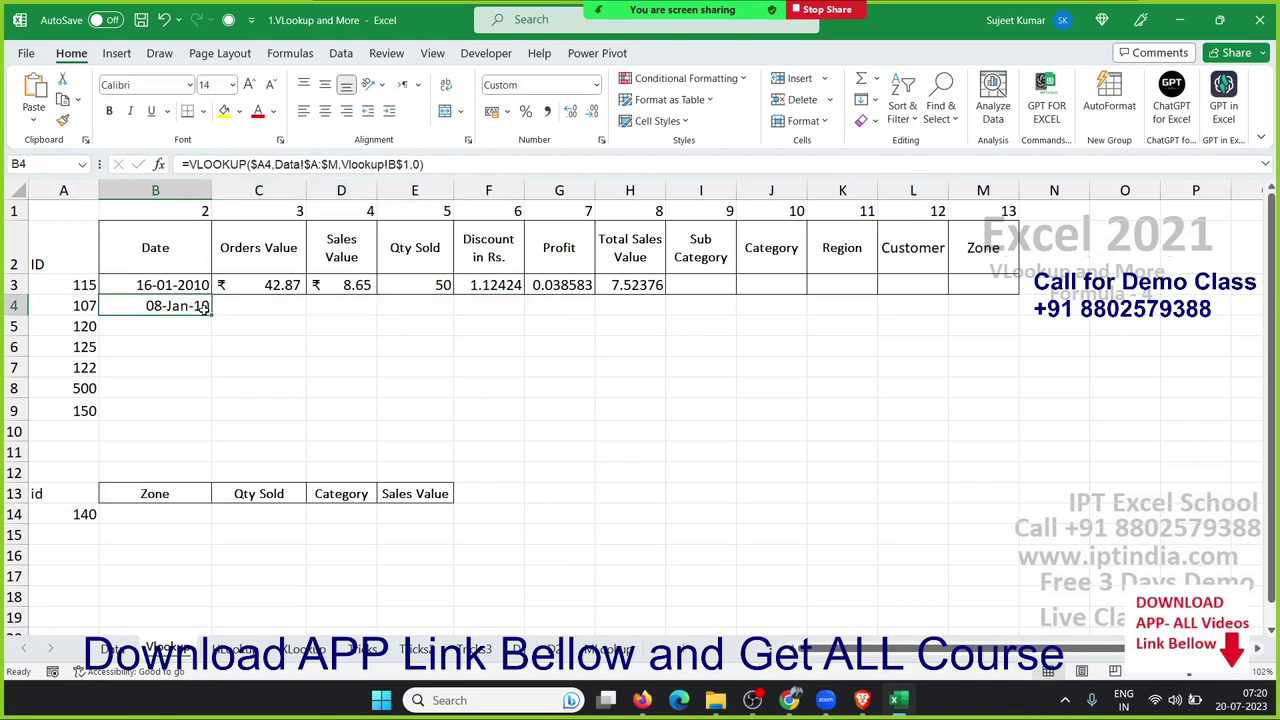
left_click_drag(211, 316, 991, 321)
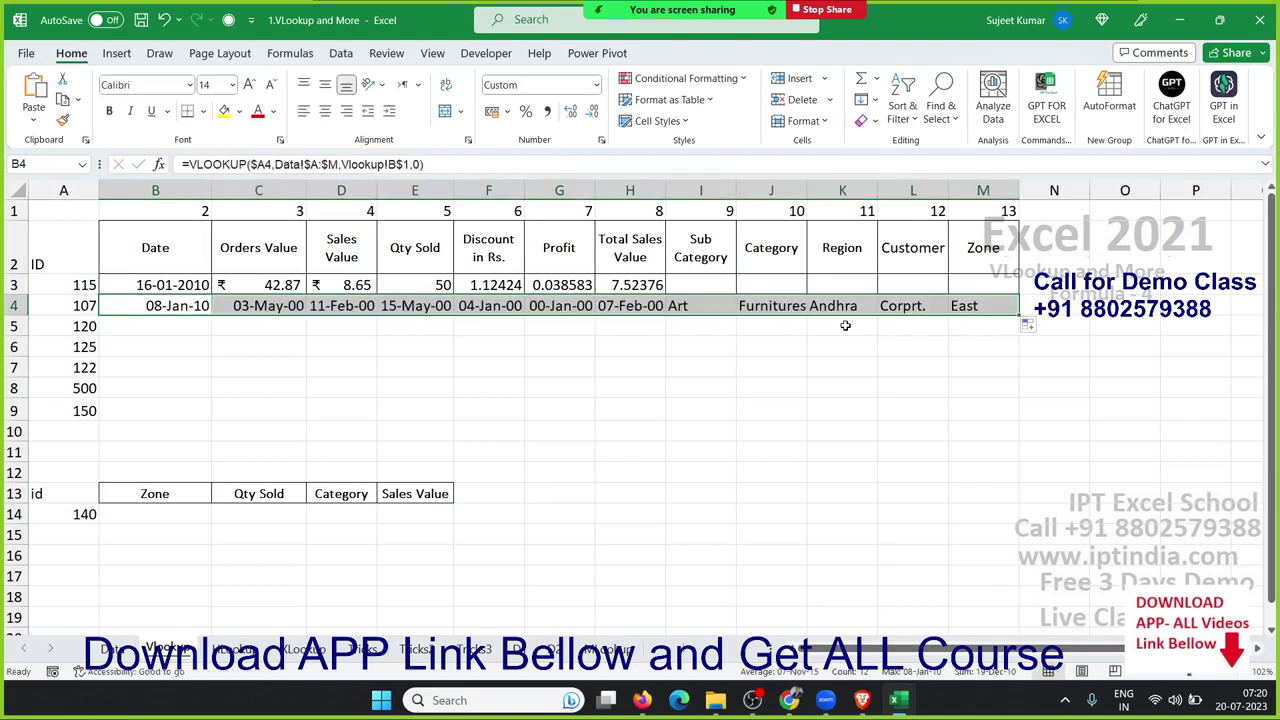
left_click(1029, 326)
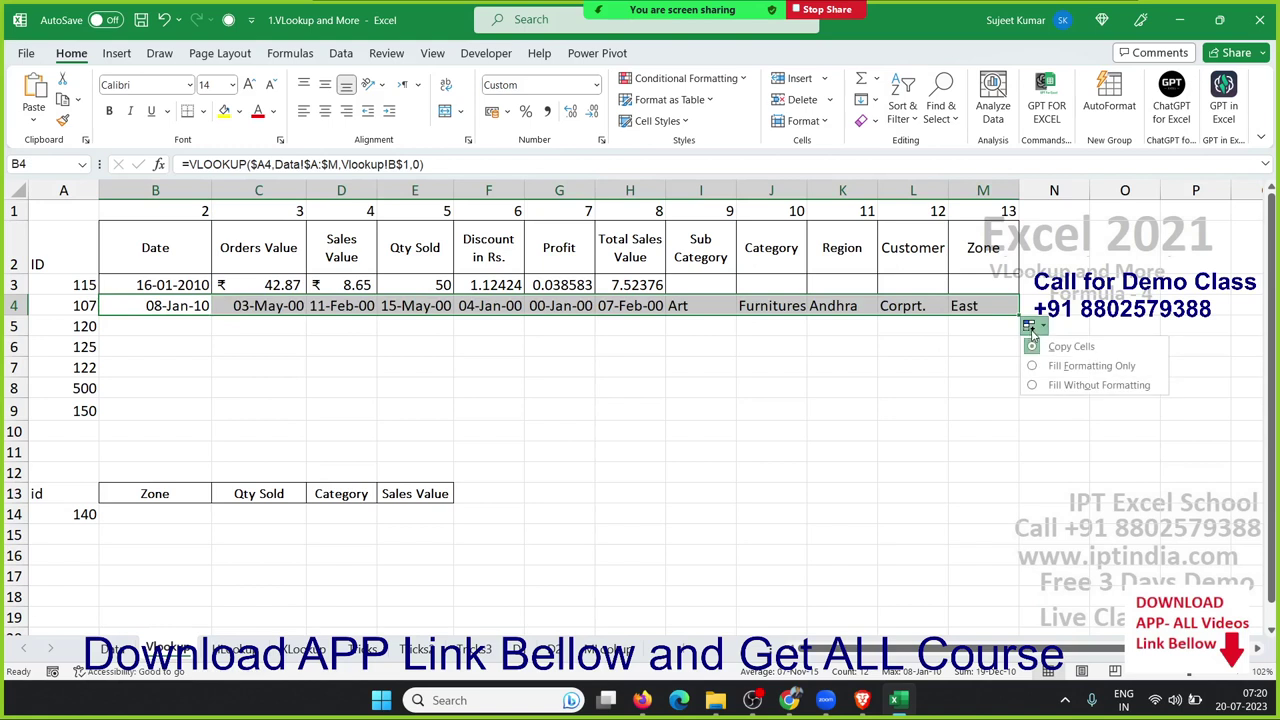
left_click(1077, 386)
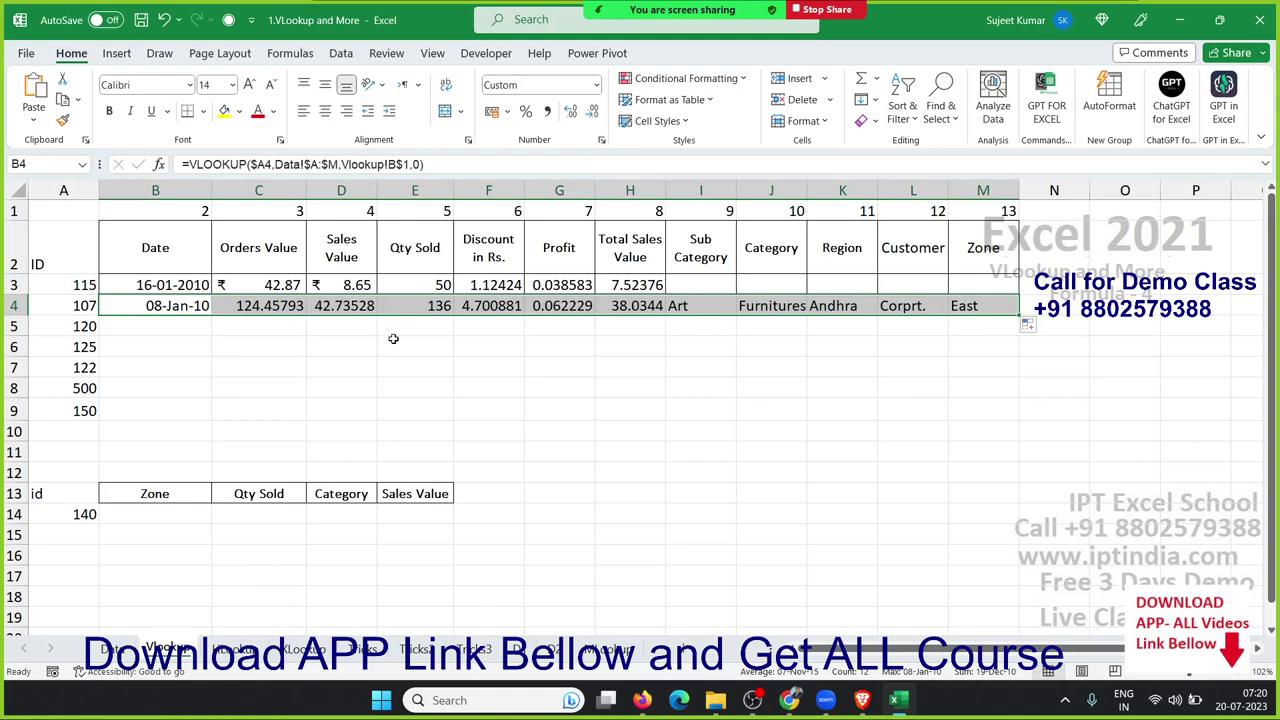
left_click(334, 344)
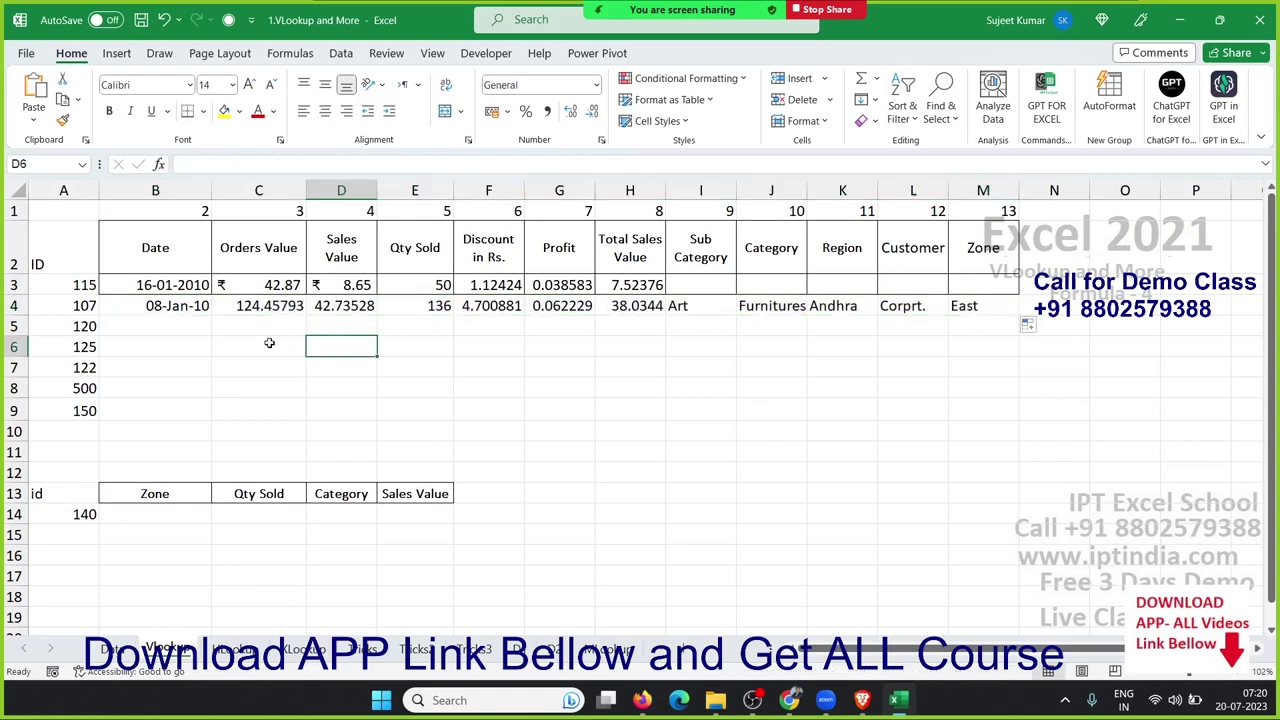
left_click(15, 210)
left_click(124, 321)
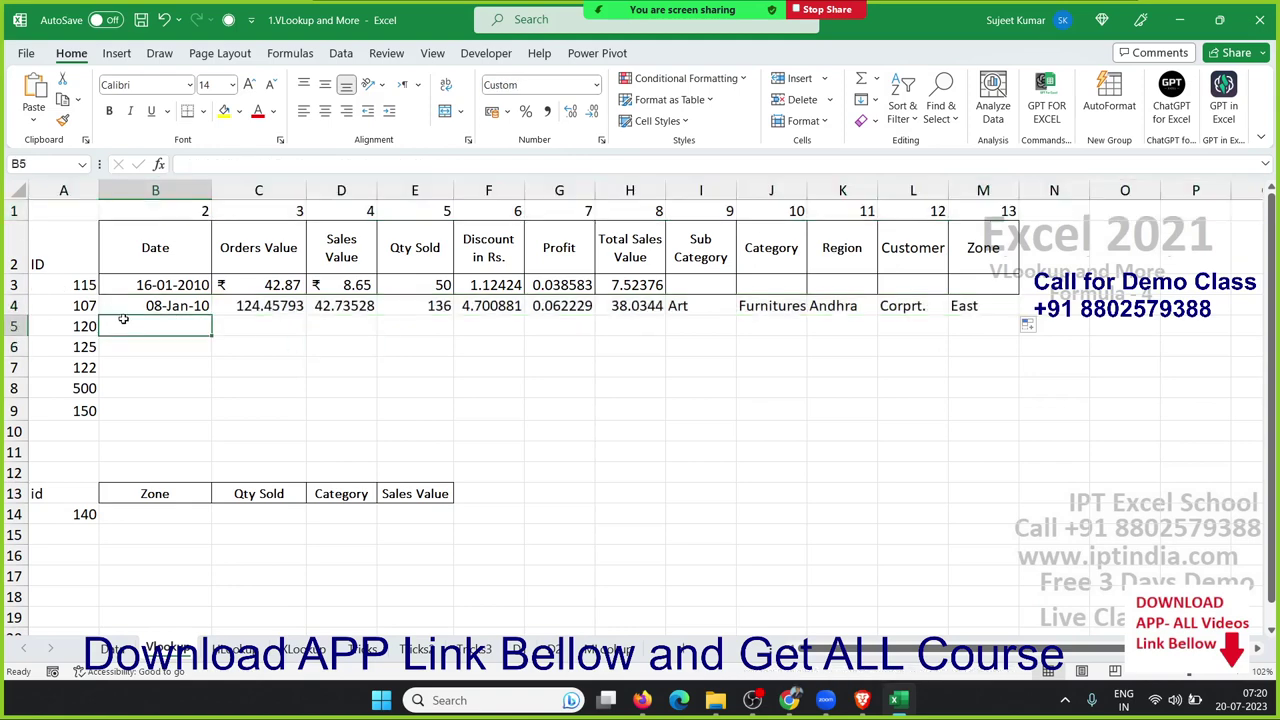
type("=co")
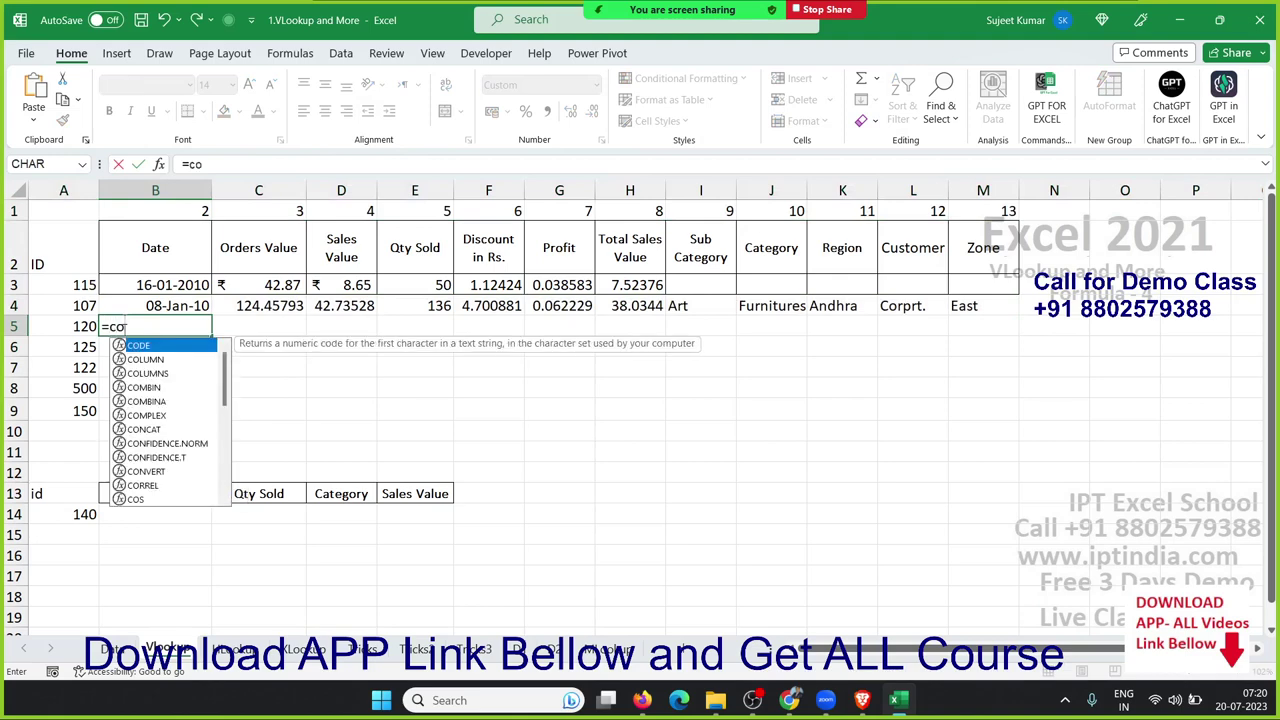
type("u")
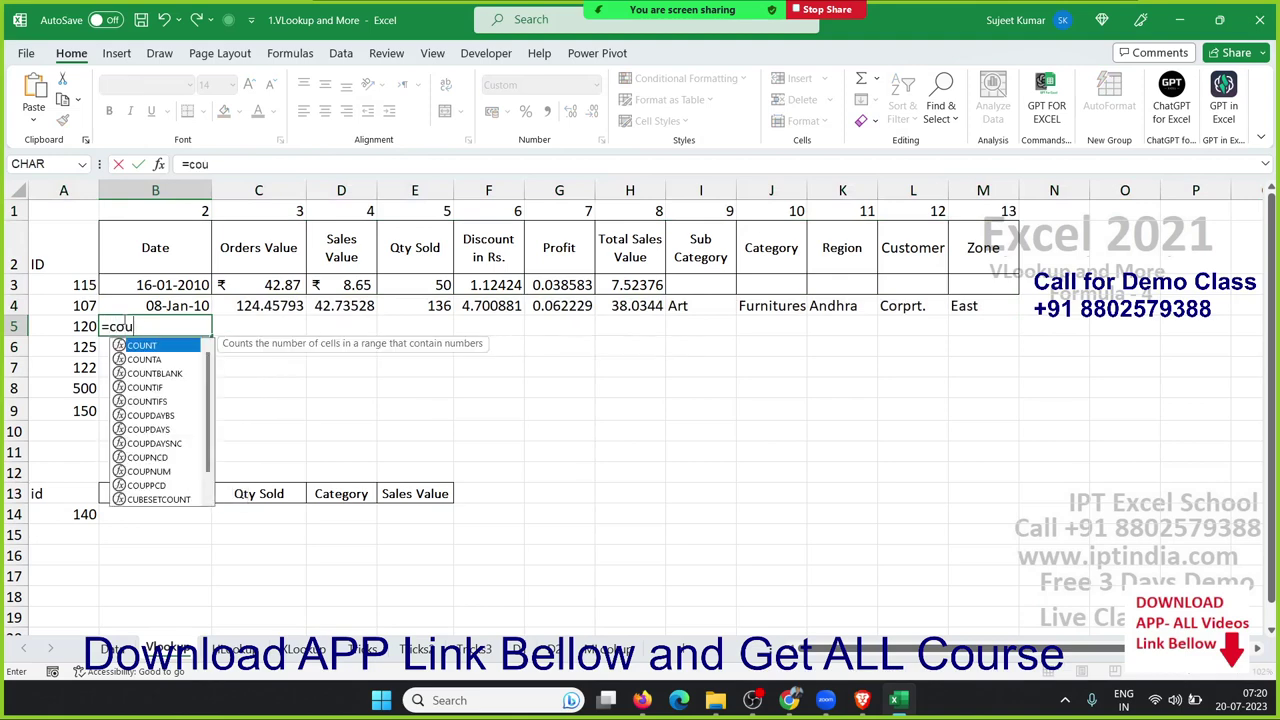
key("BackSpace")
key("Down")
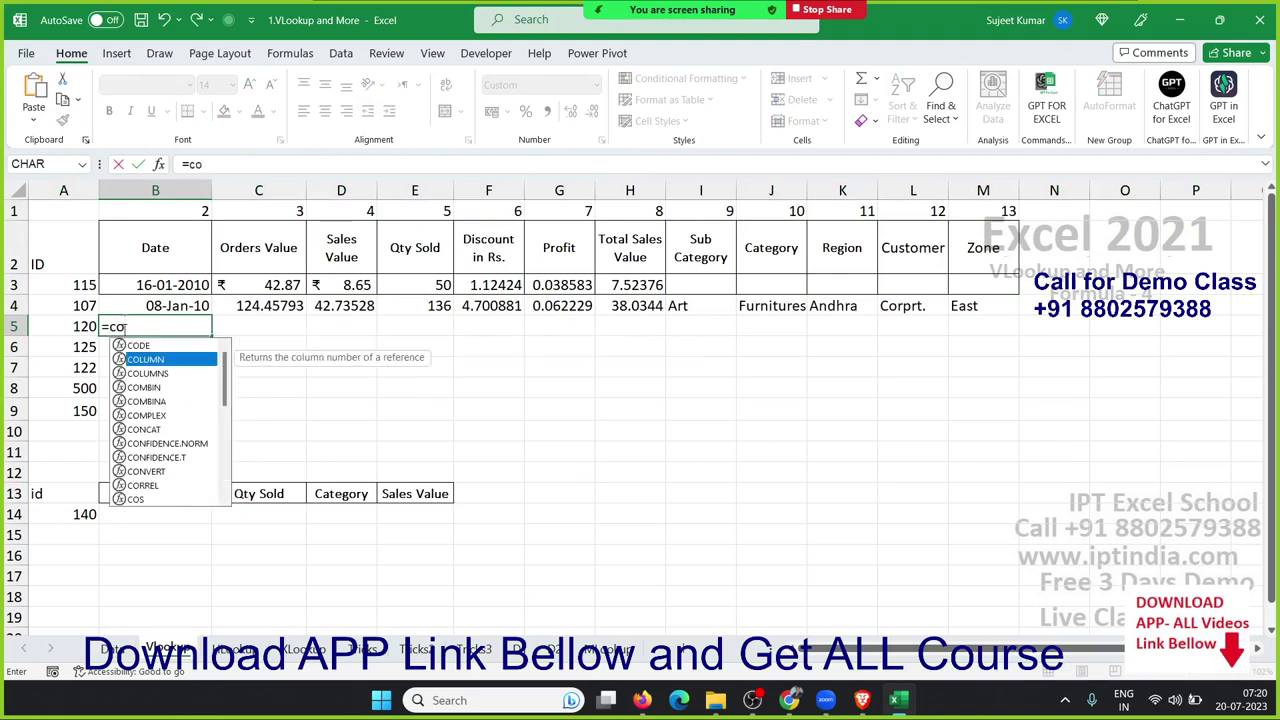
key("Tab")
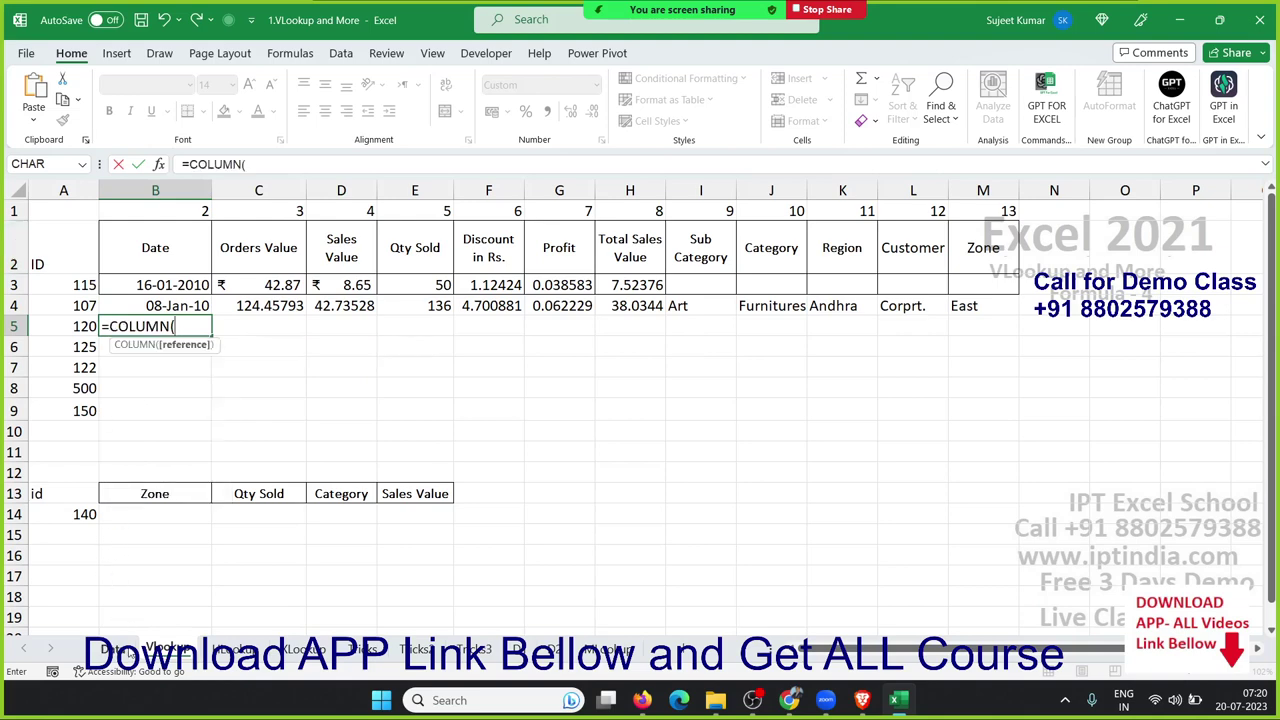
left_click(130, 650)
left_click(203, 285)
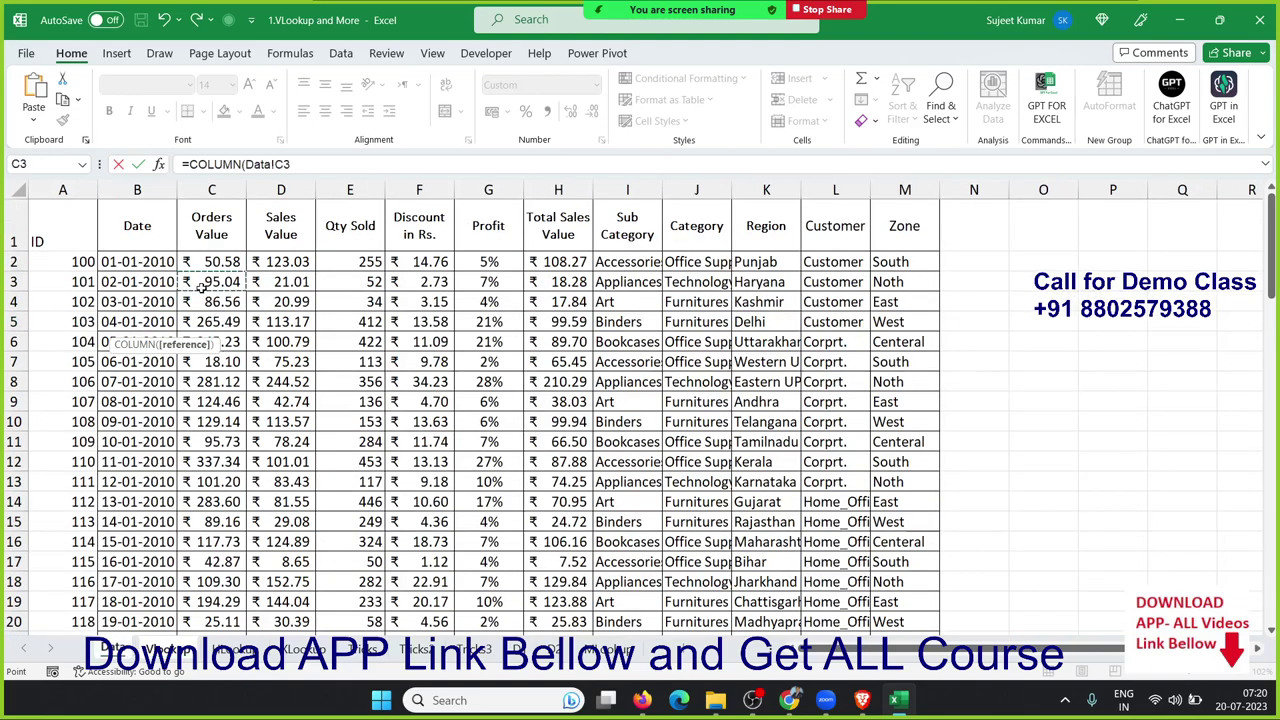
key("Return")
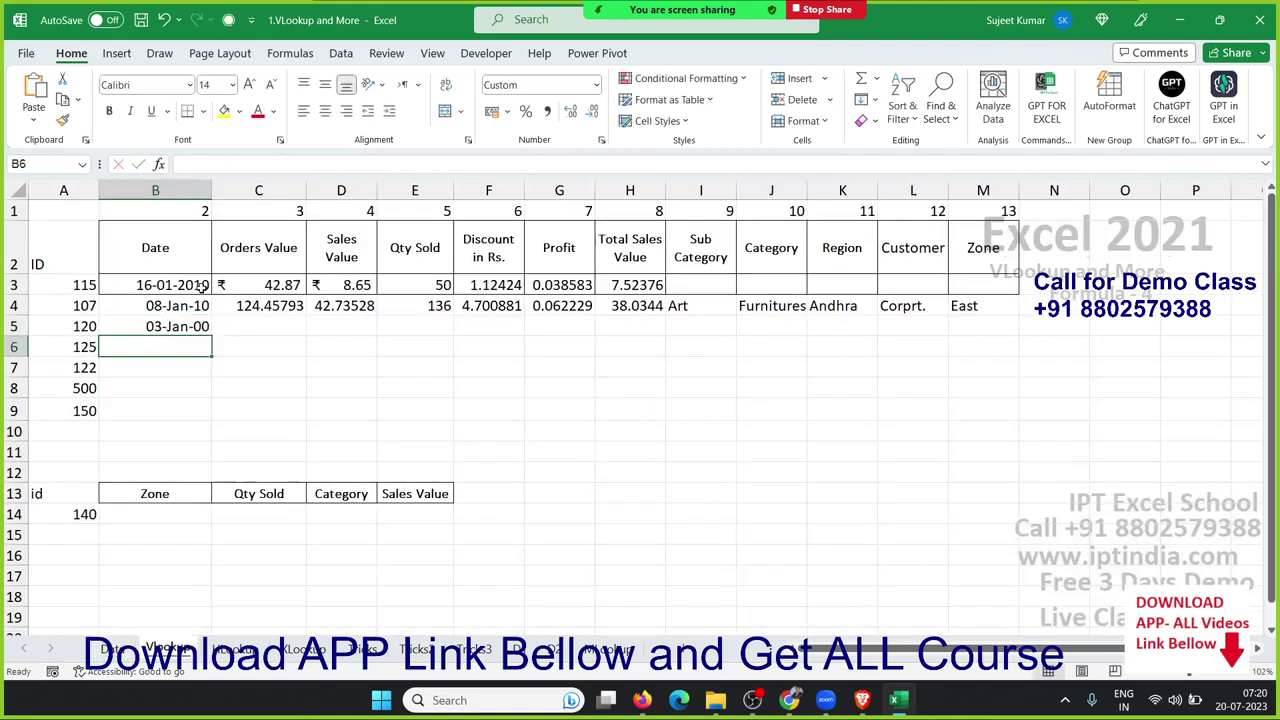
key("Up")
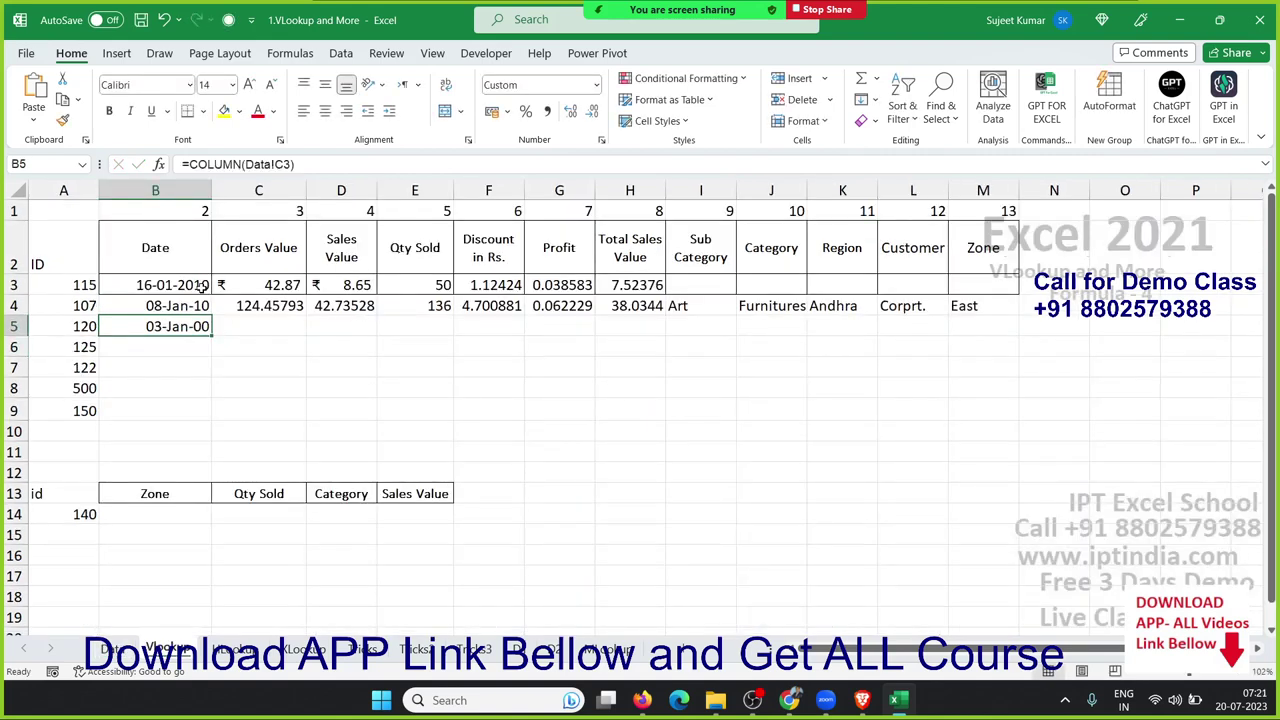
key("ctrl+shift+asciitilde")
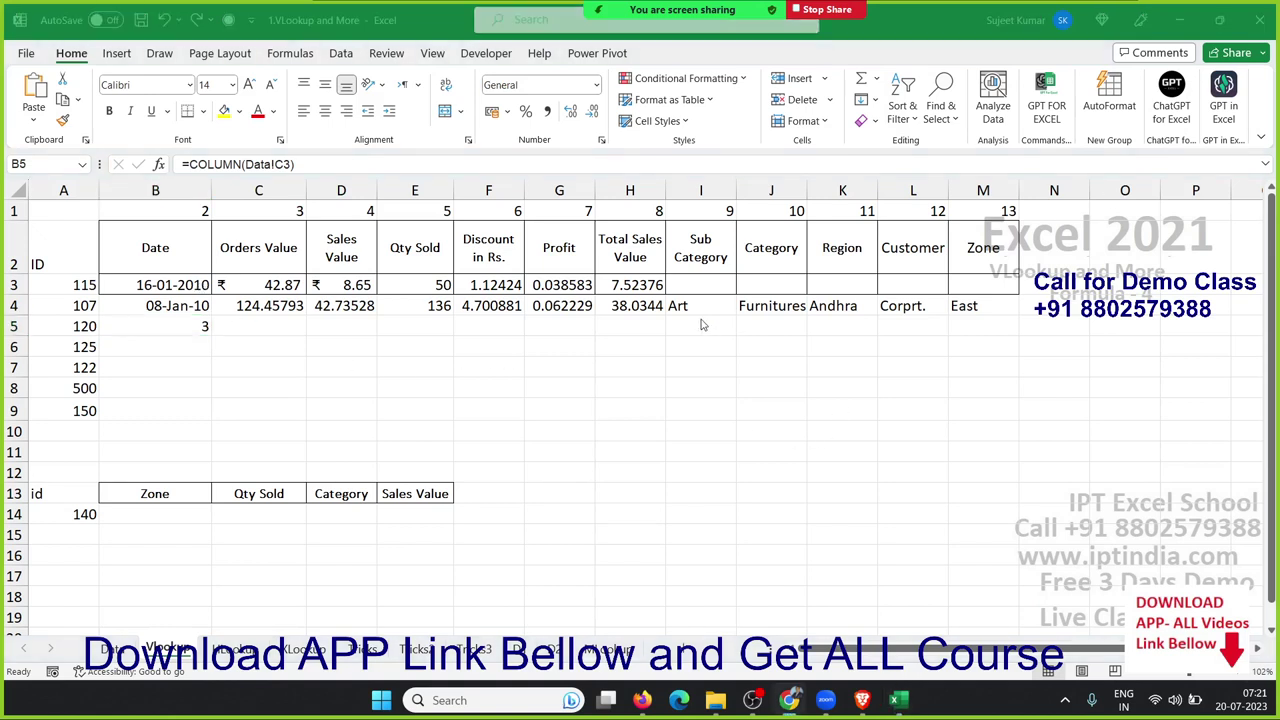
left_click(203, 330)
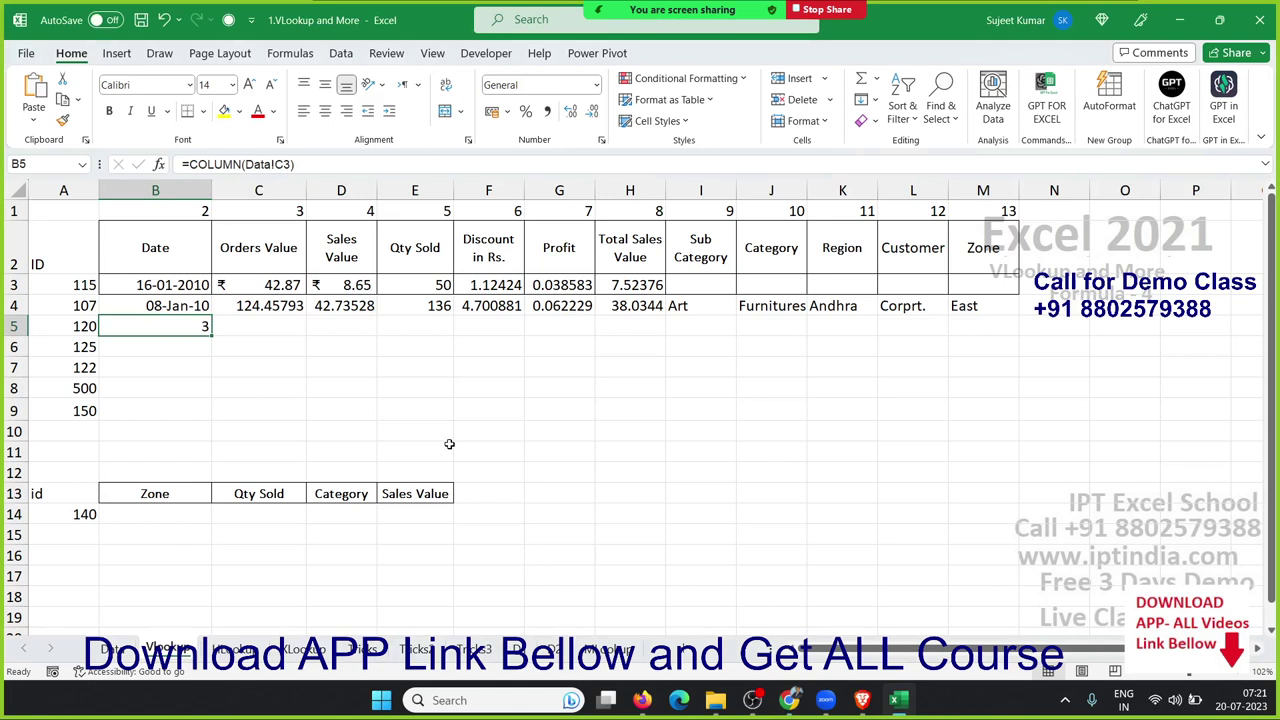
key("Delete")
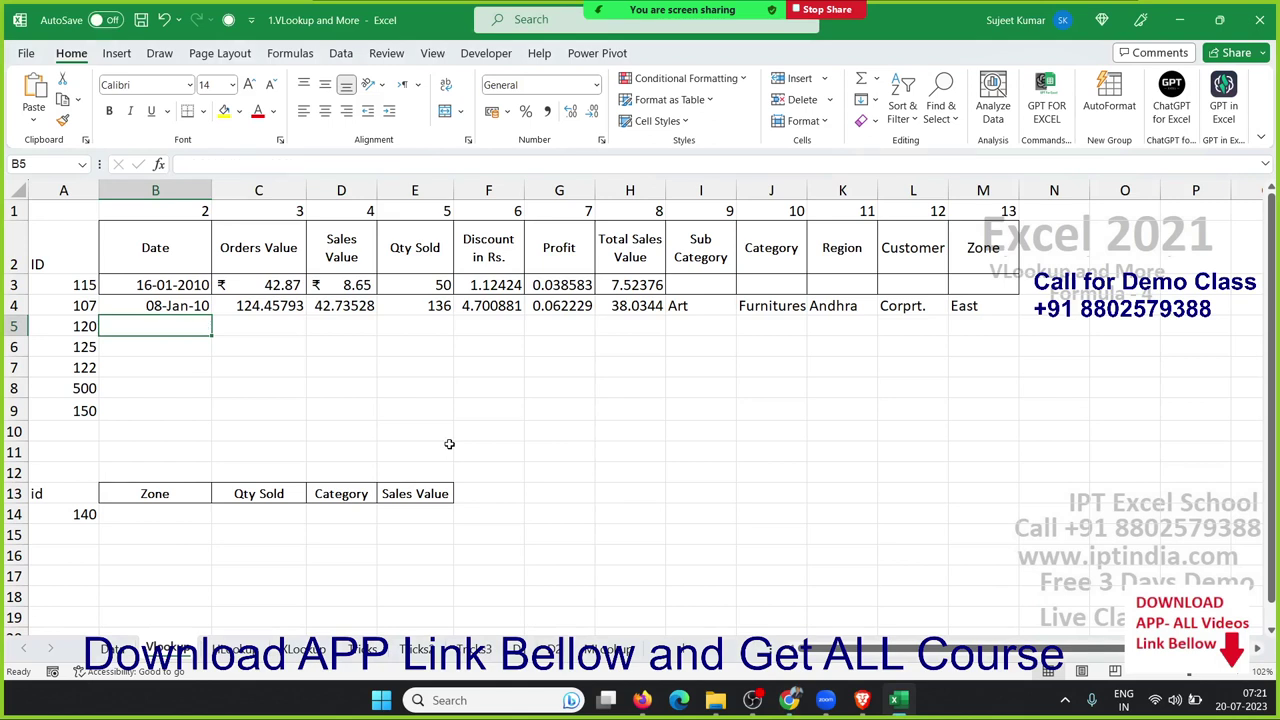
- Start B5's formula as =VLOOKUP(A5,Data!A:M using the Data sheet's columns A to M
type("vl")
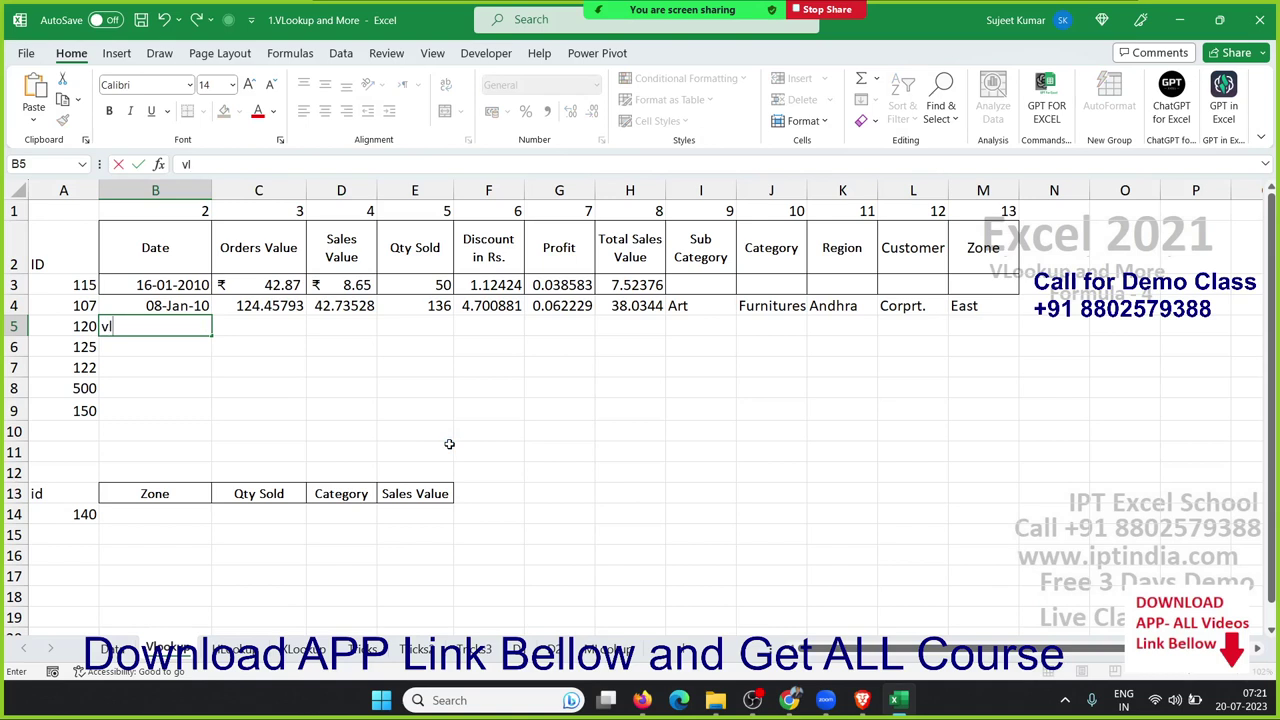
key("Escape")
type("=v")
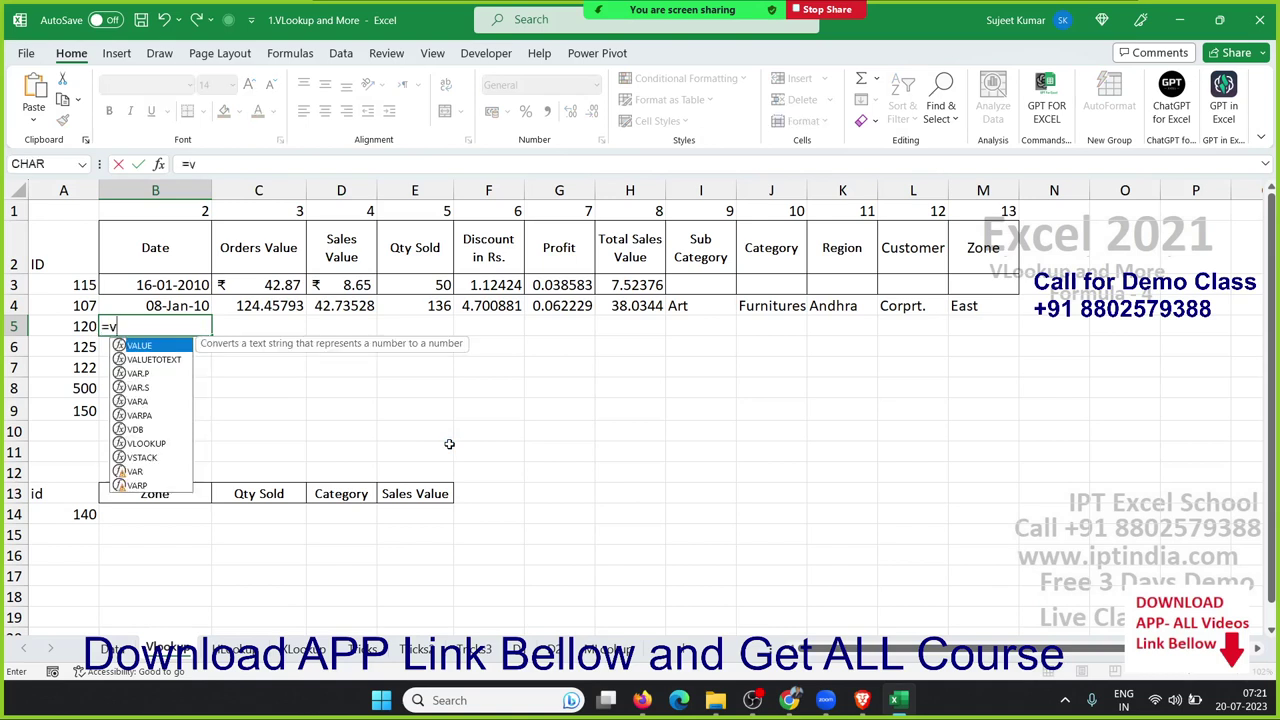
type("l")
key("Tab")
key("Left")
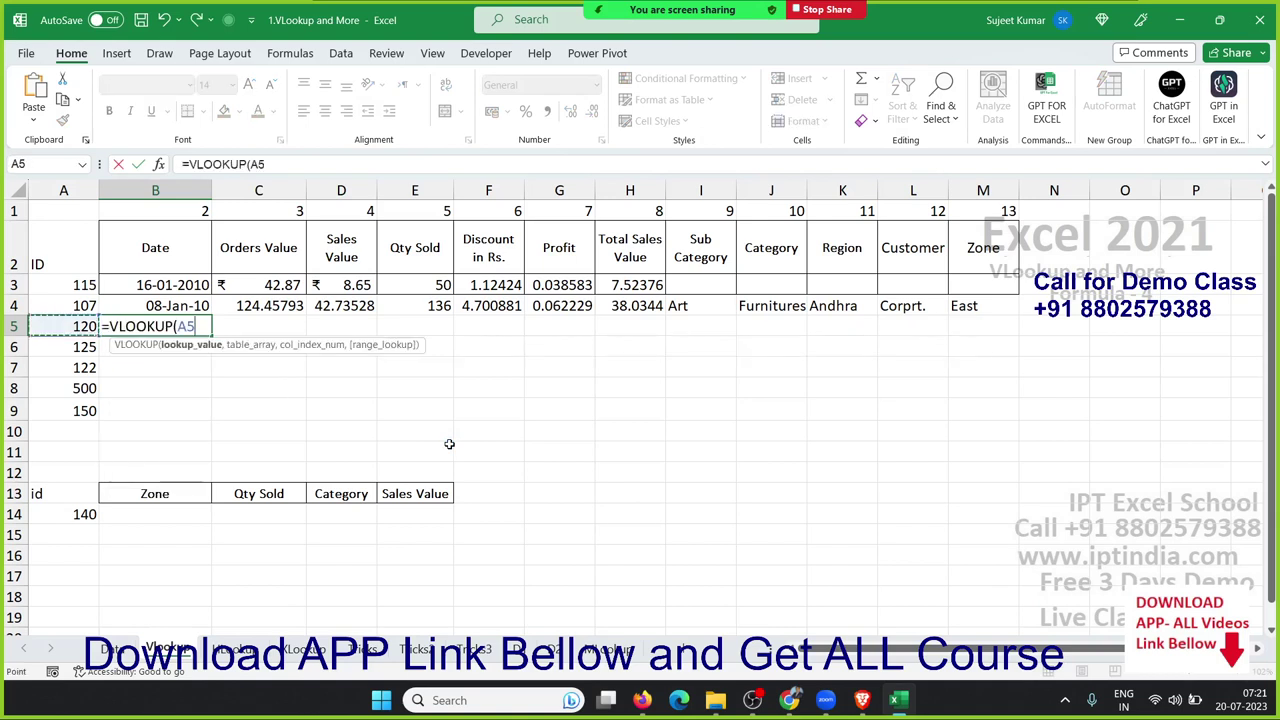
type(",")
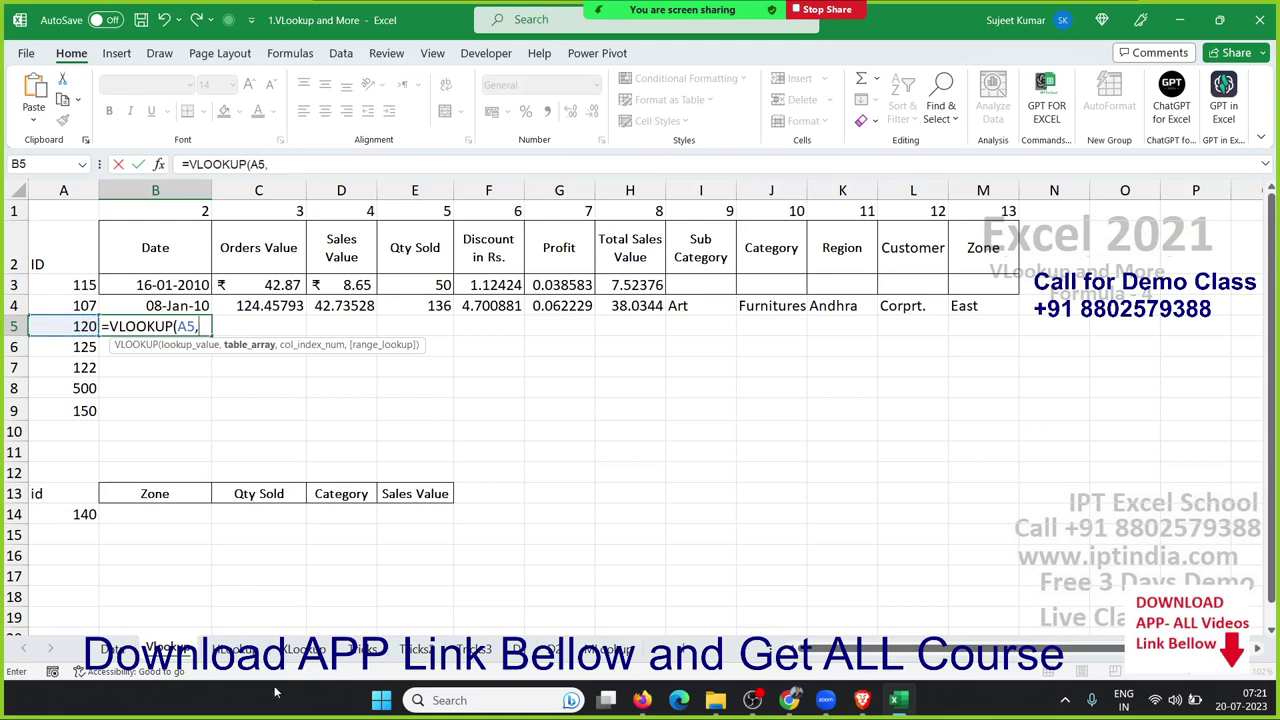
left_click(112, 650)
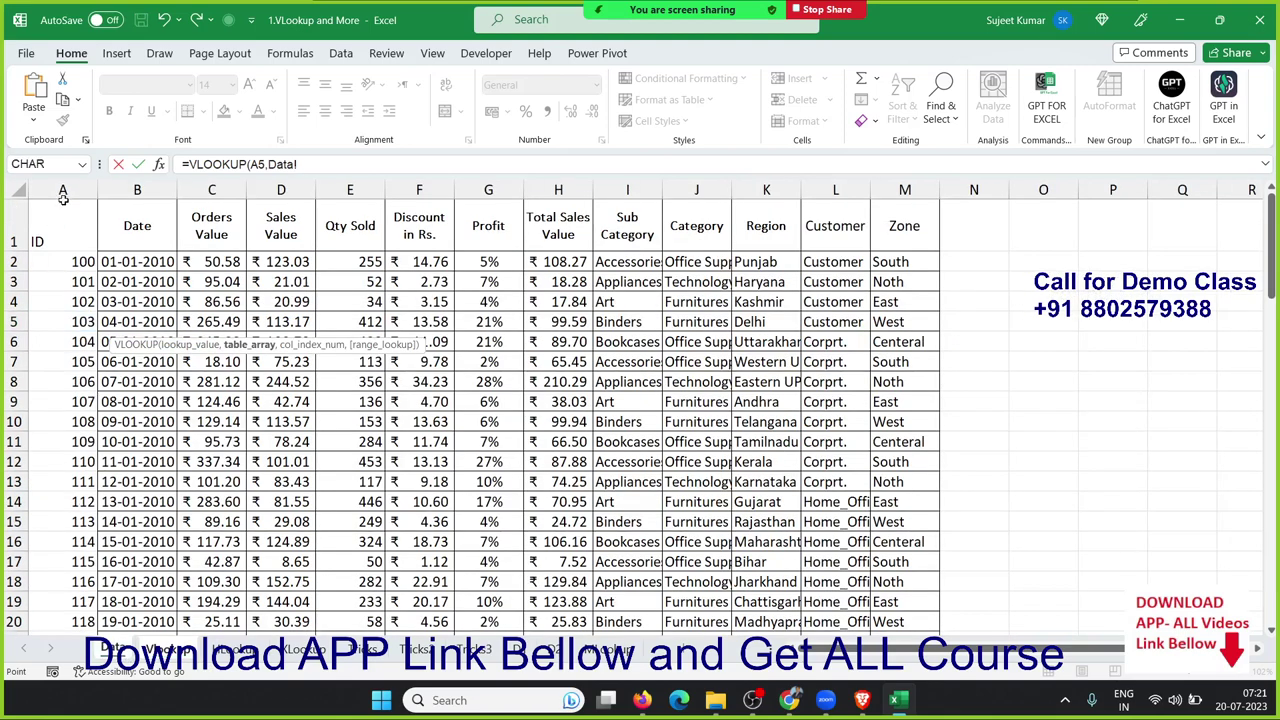
left_click_drag(62, 190, 905, 190)
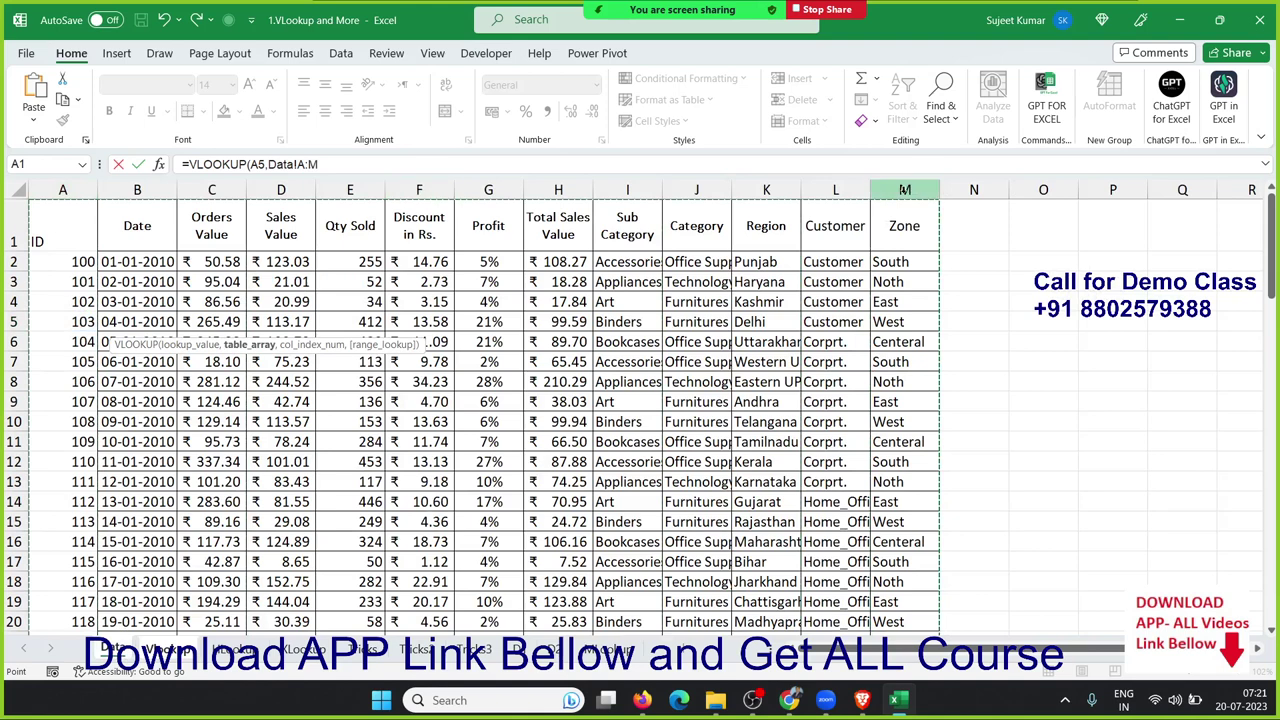
- Finish it with COLUMN(Data!B1) and 0, accepting Excel's correction, returning 40199
type("col")
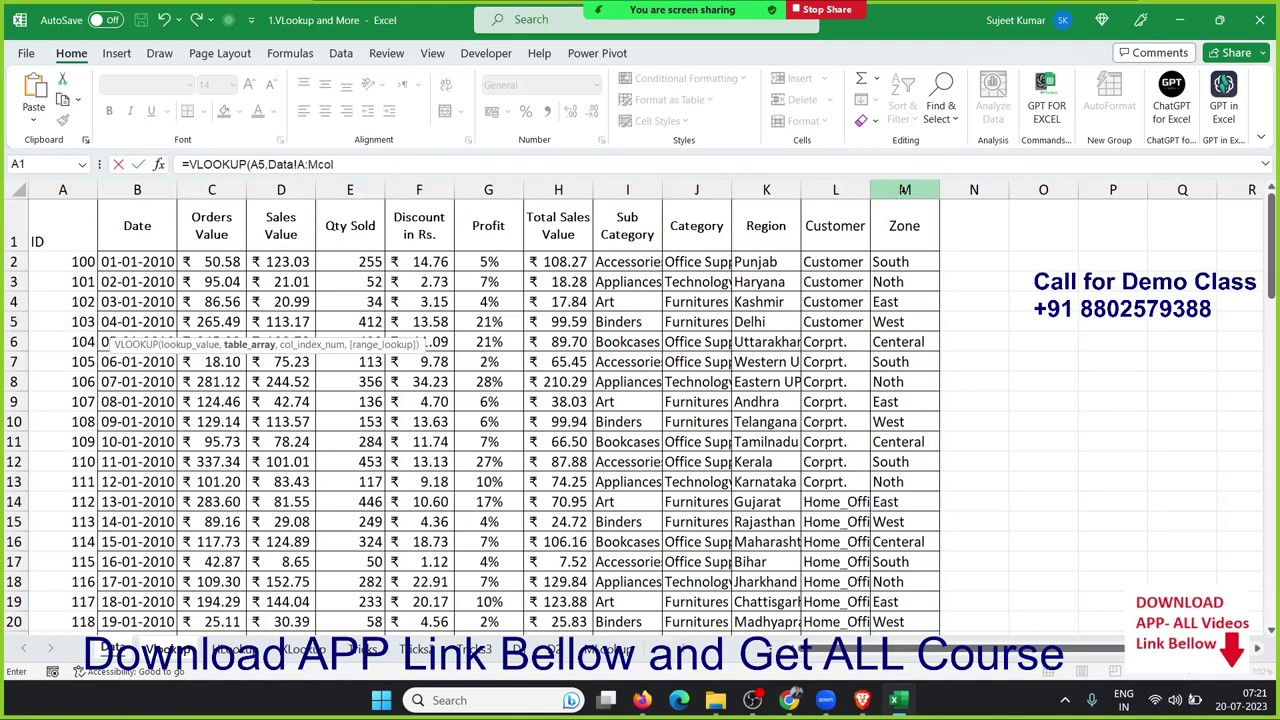
key("BackSpace")
key("BackSpace")
key("BackSpace")
type(",")
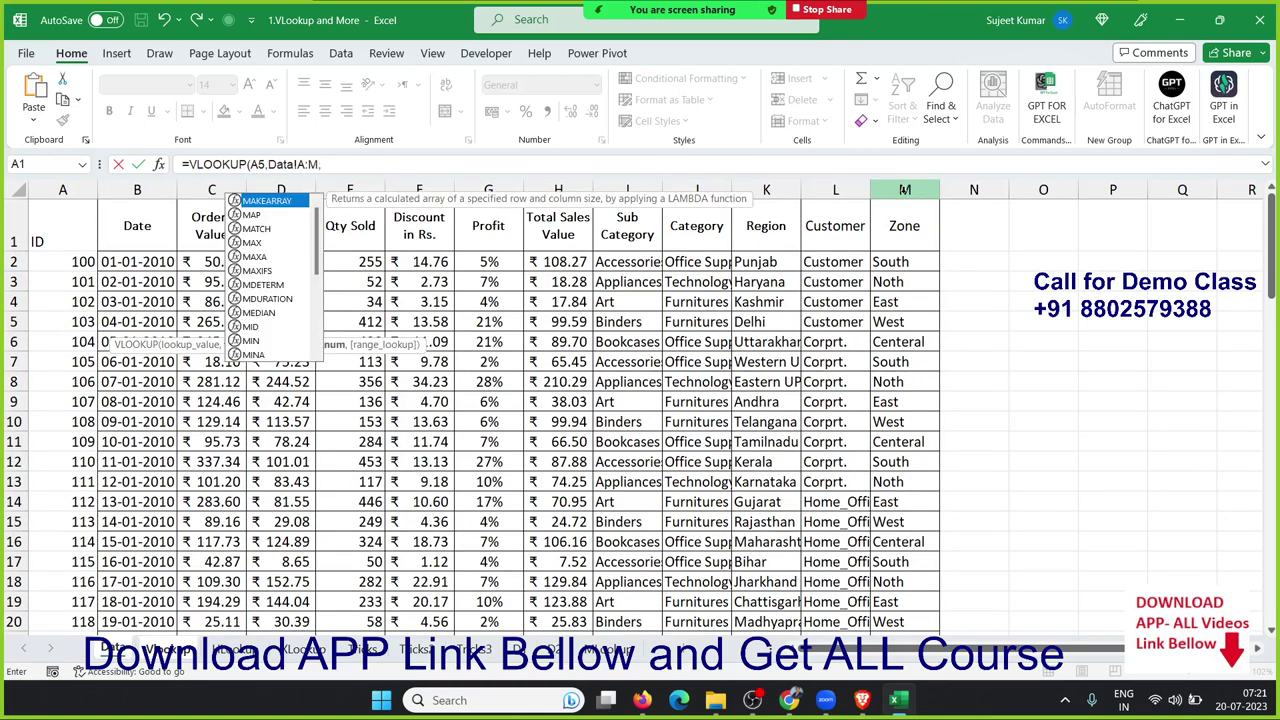
type("col")
key("Tab")
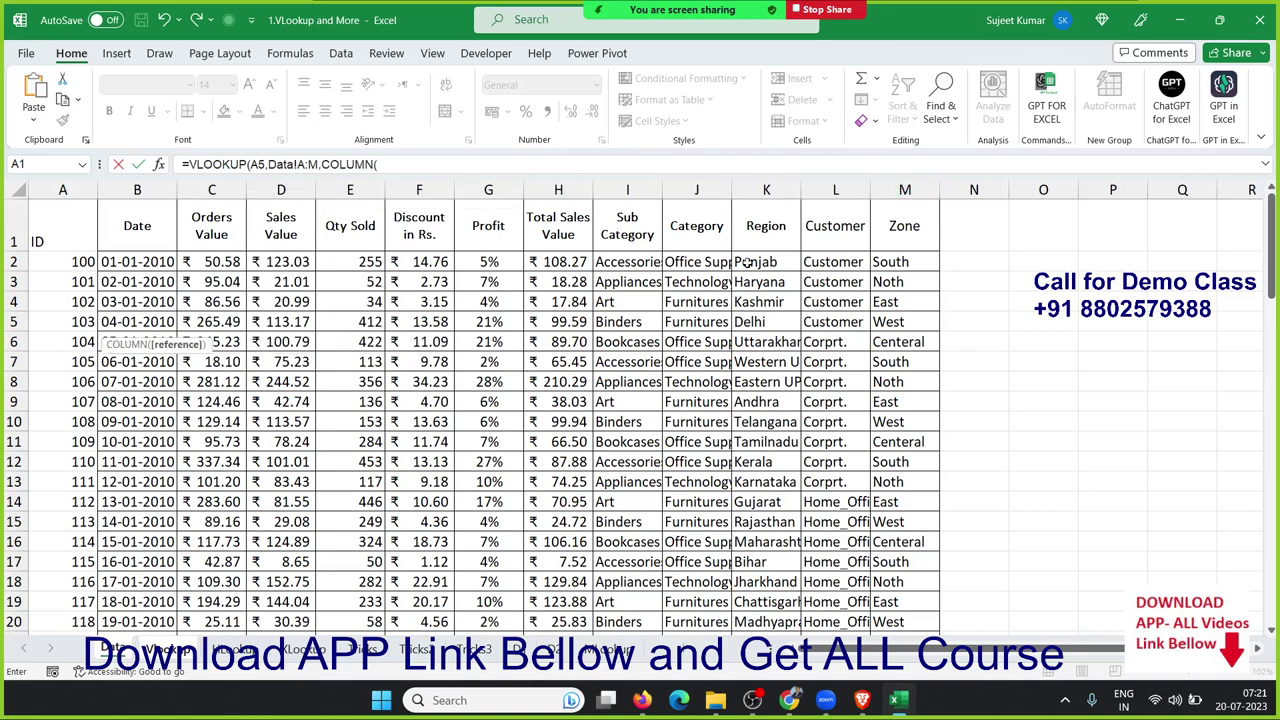
left_click(155, 226)
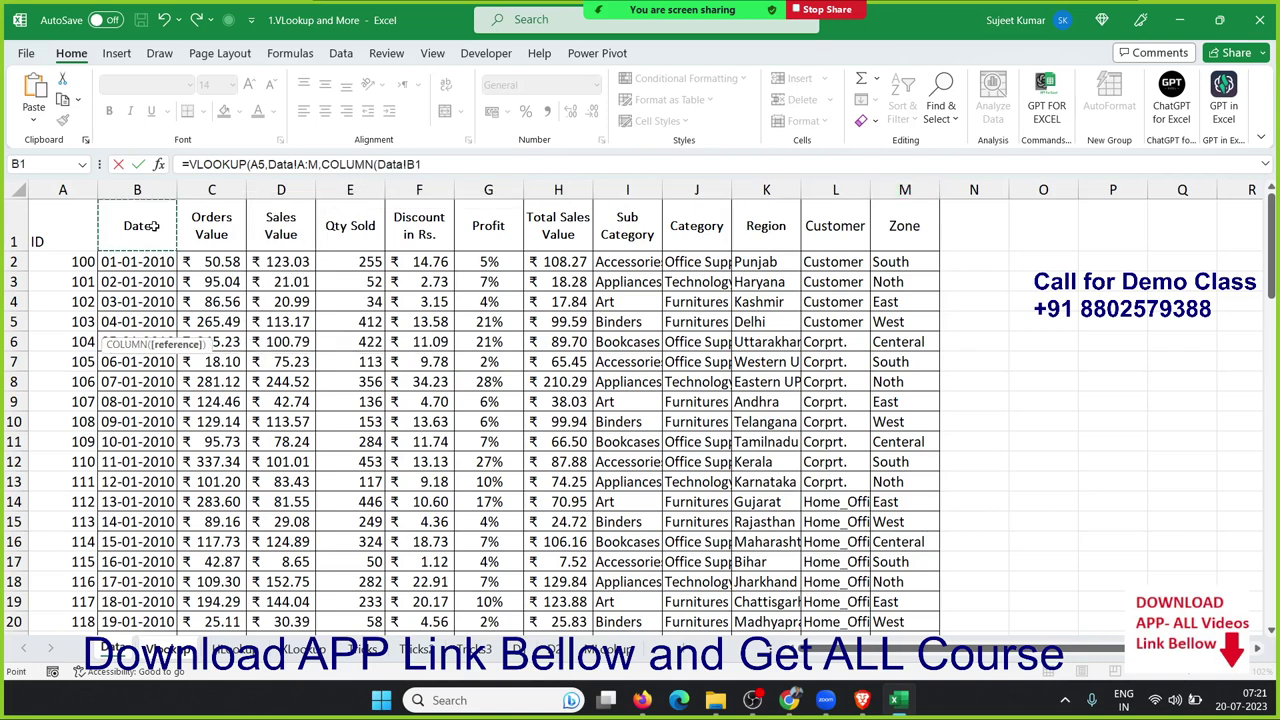
type("),")
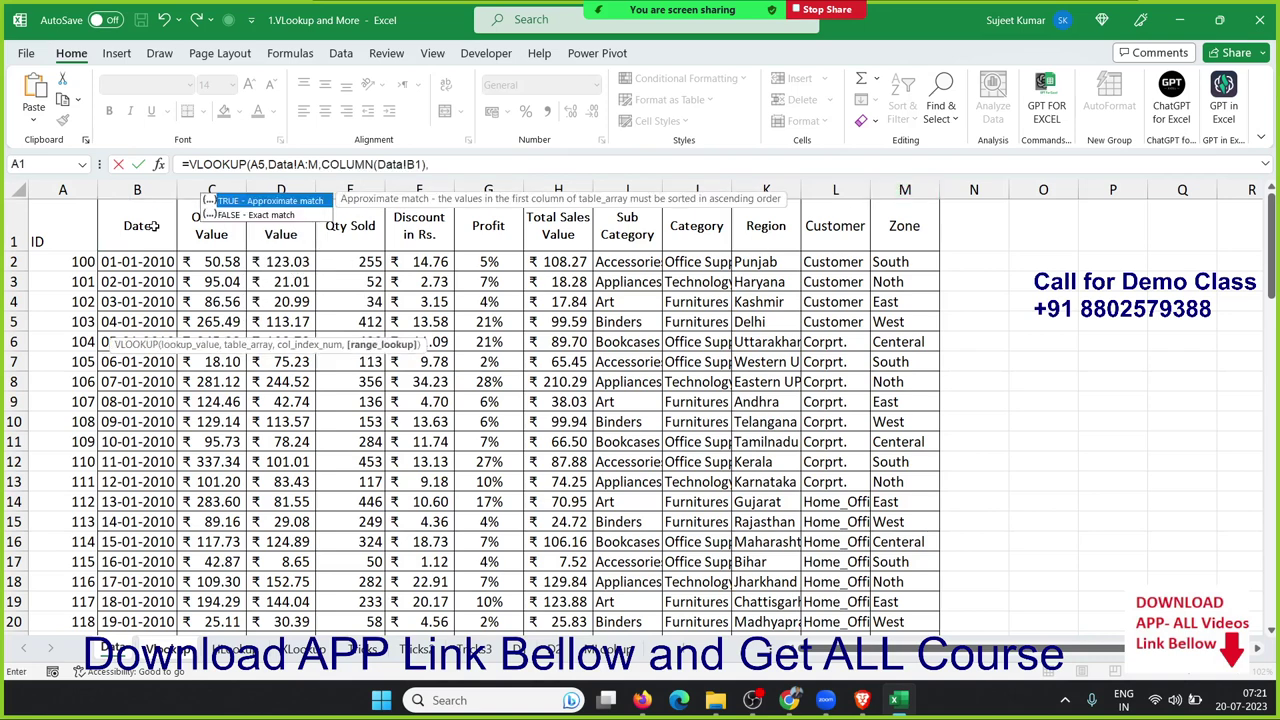
type("0")
key("Return")
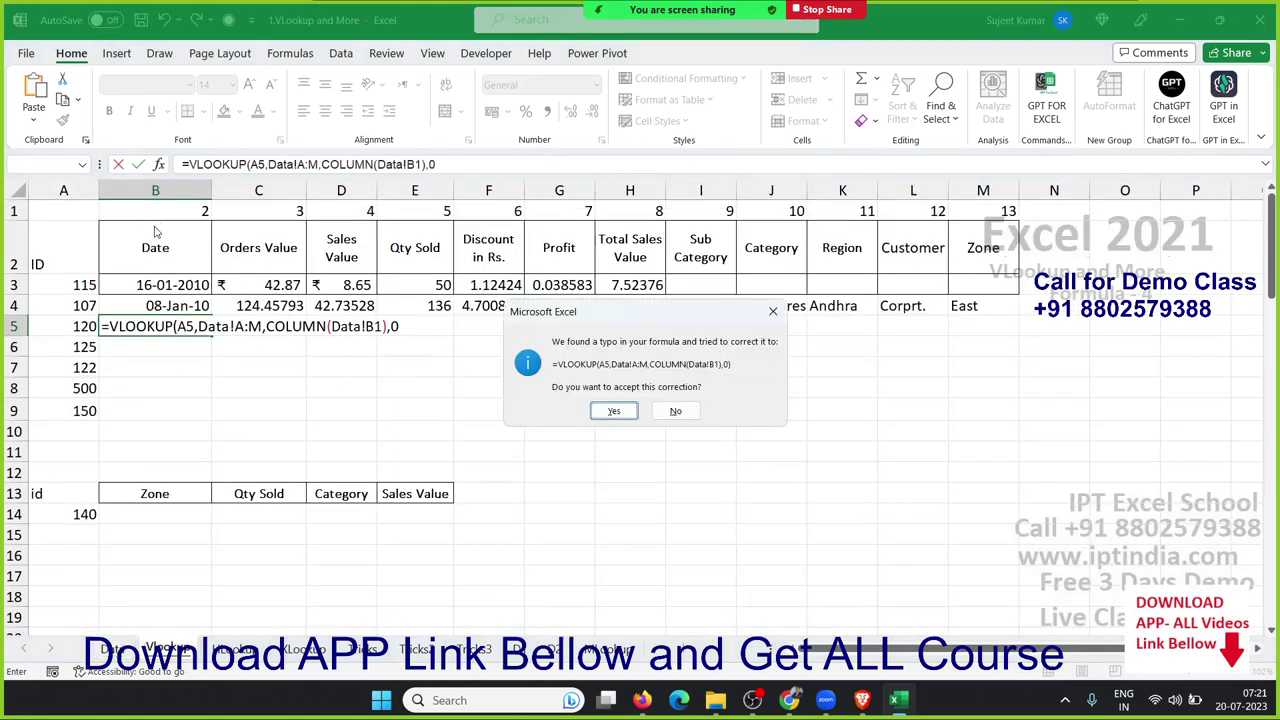
key("Return")
key("Up")
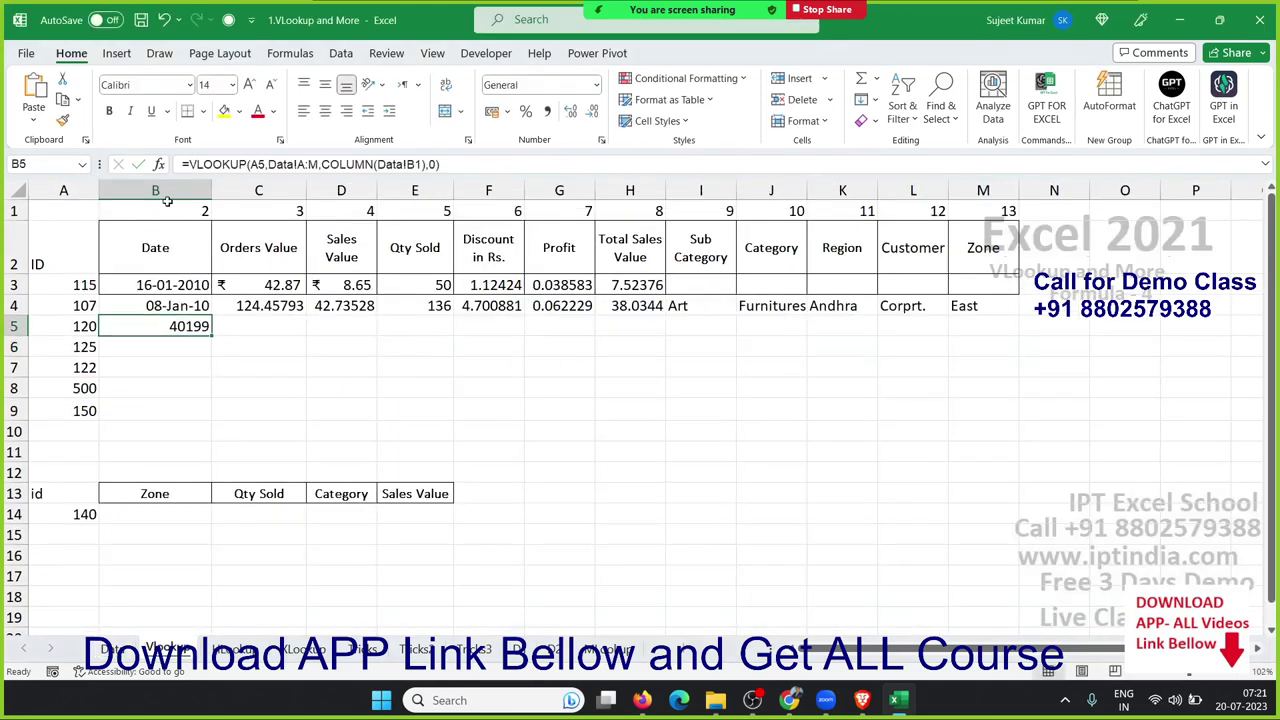
- Anchor $A5 and Data!$A:$M in B5's lookup and format the result as a date
key("F2")
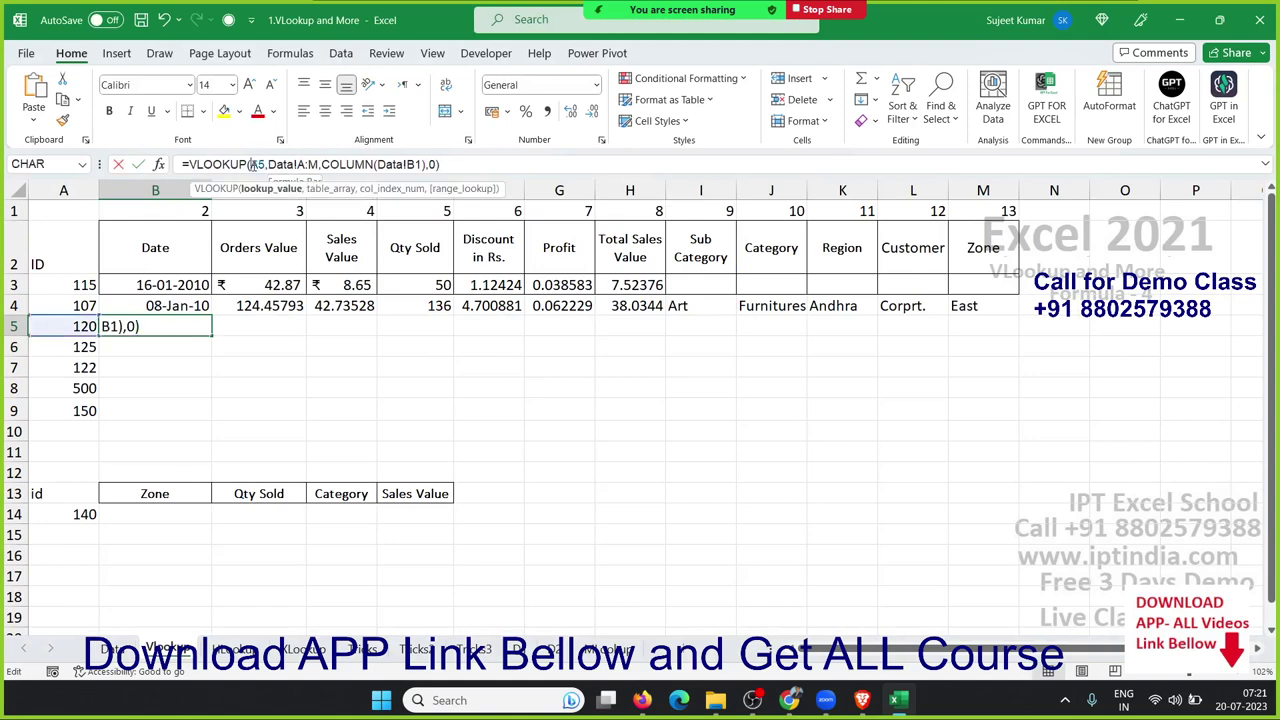
left_click(180, 327)
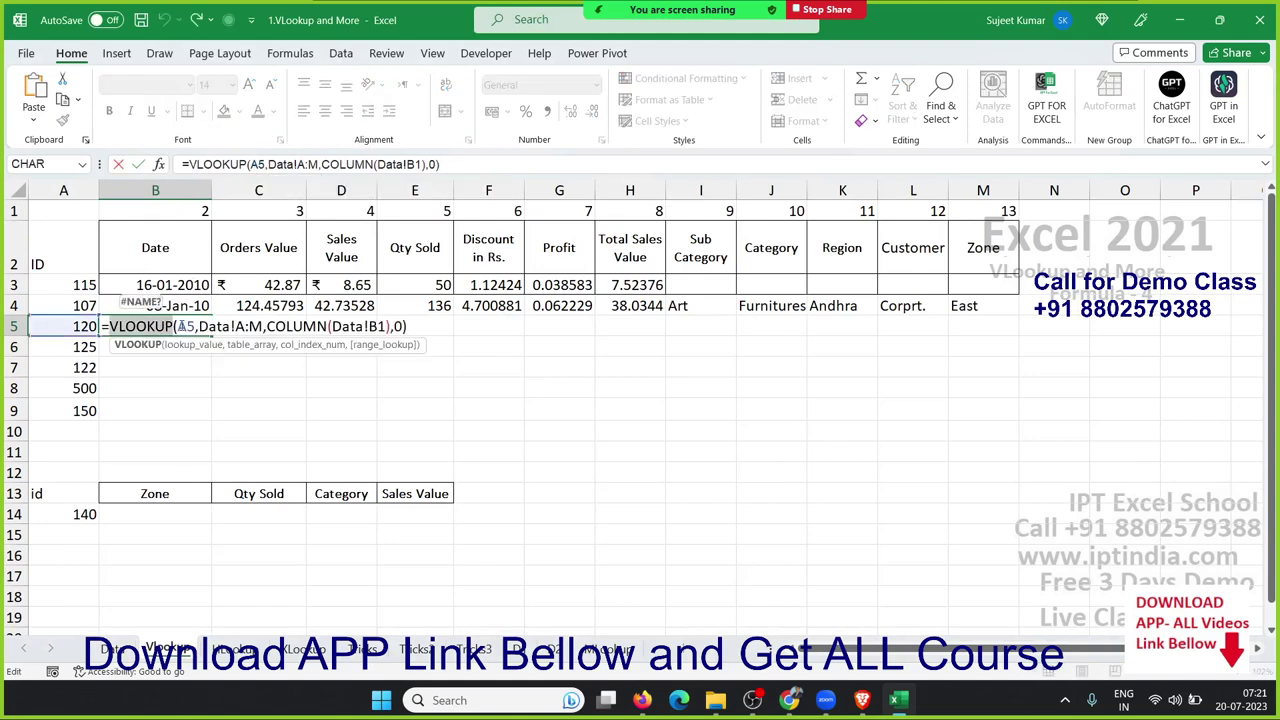
type("$")
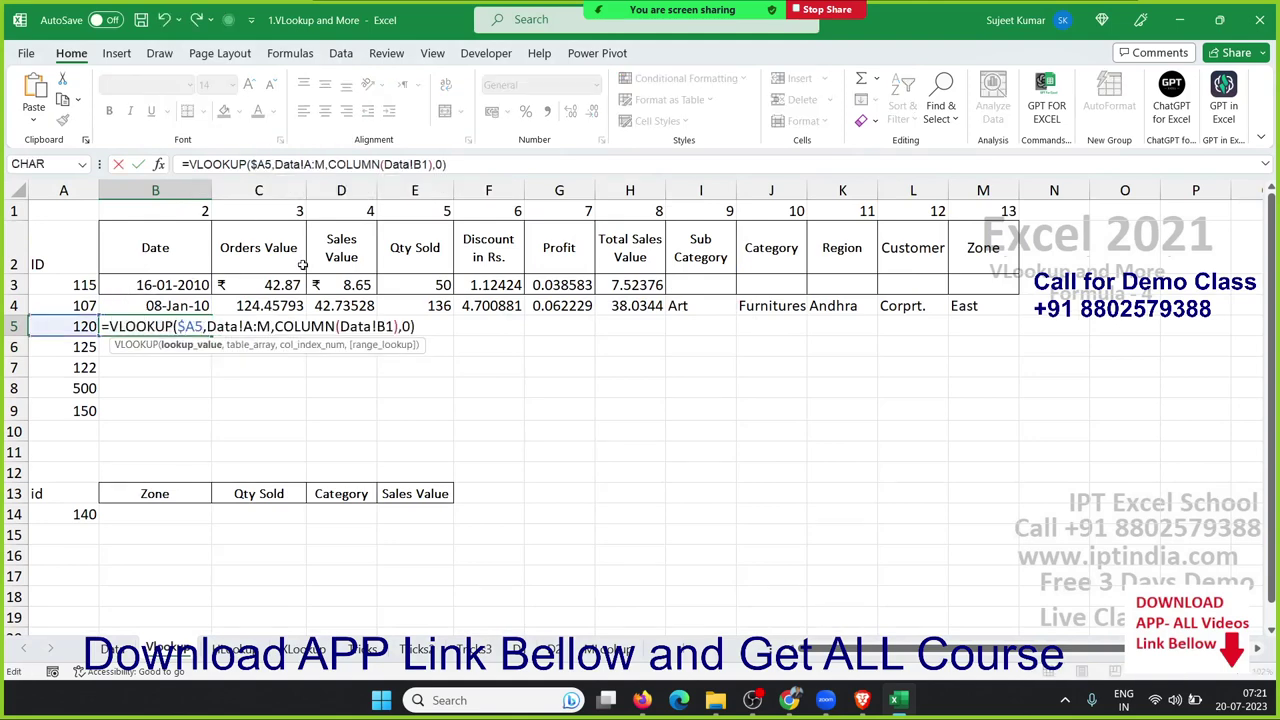
left_click(262, 327)
key("F4")
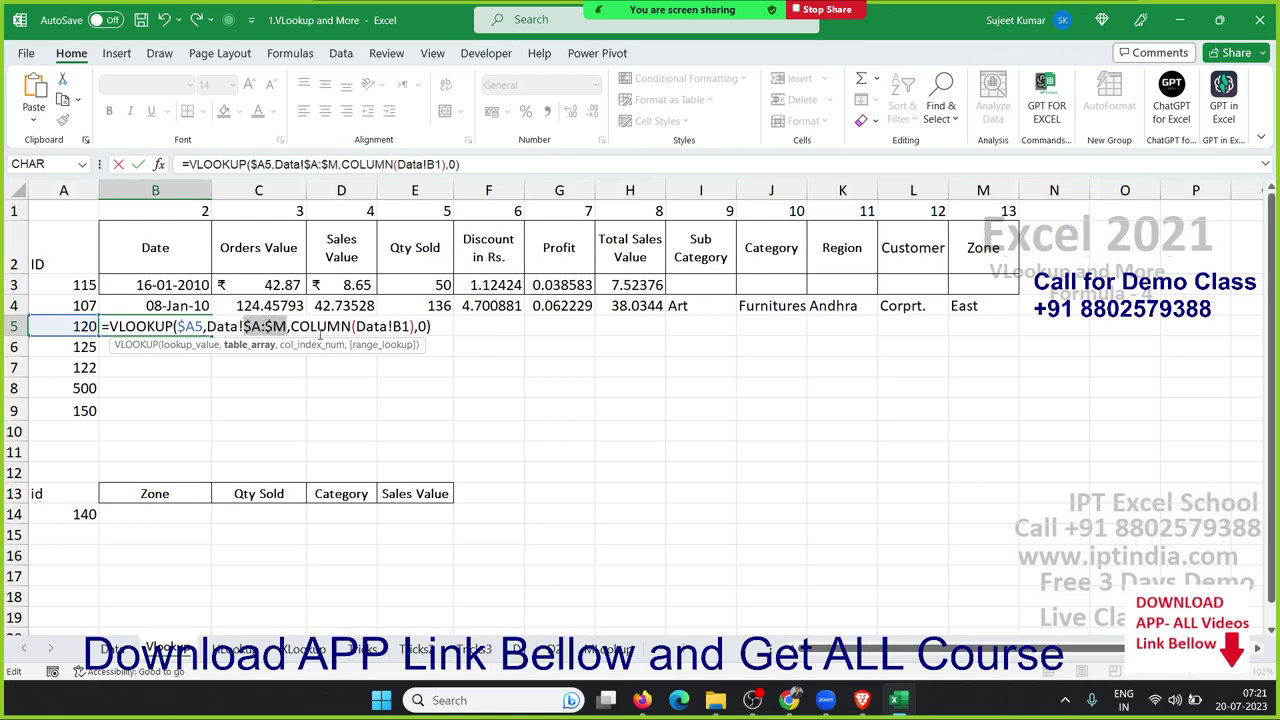
left_click(393, 327)
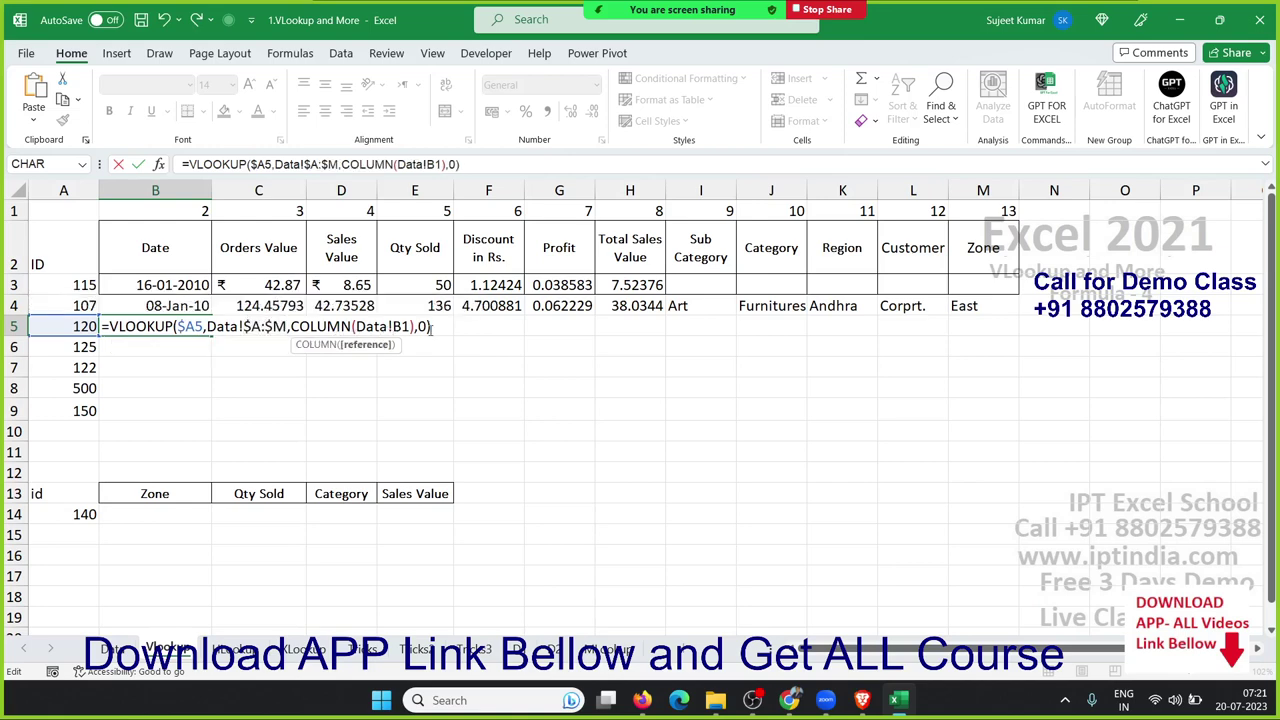
key("Return")
key("Up")
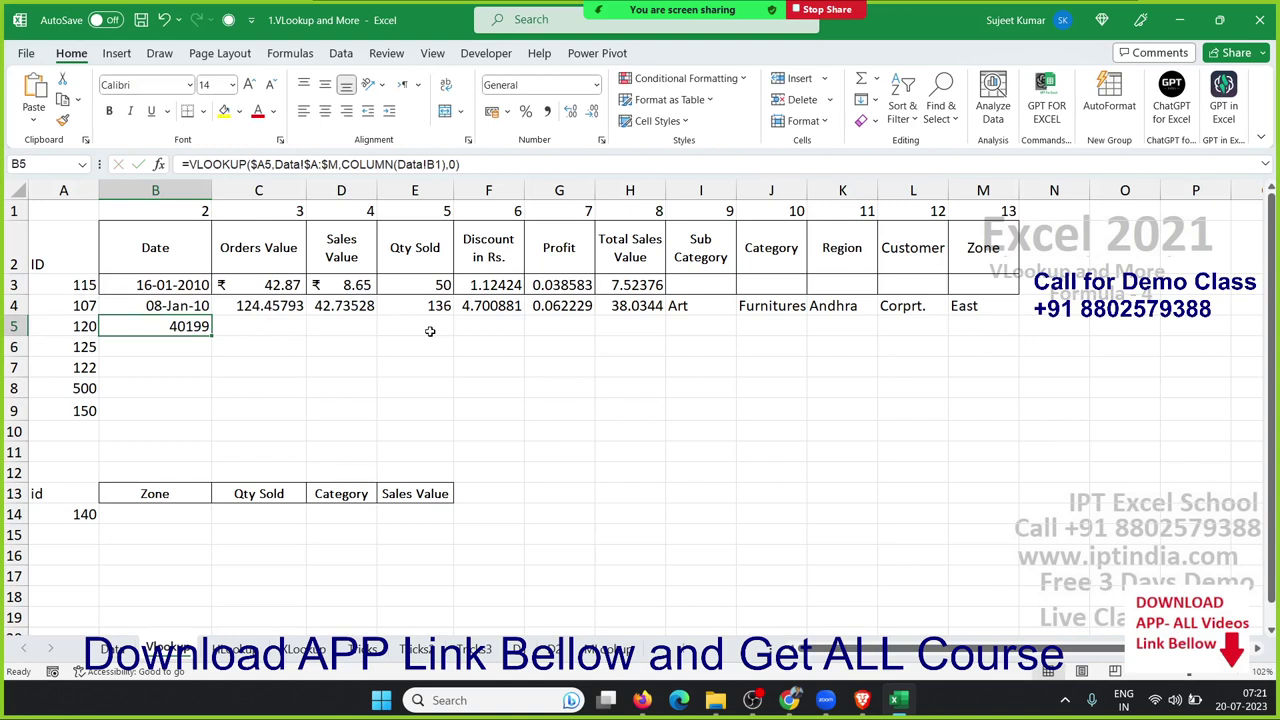
key("ctrl+shift+3")
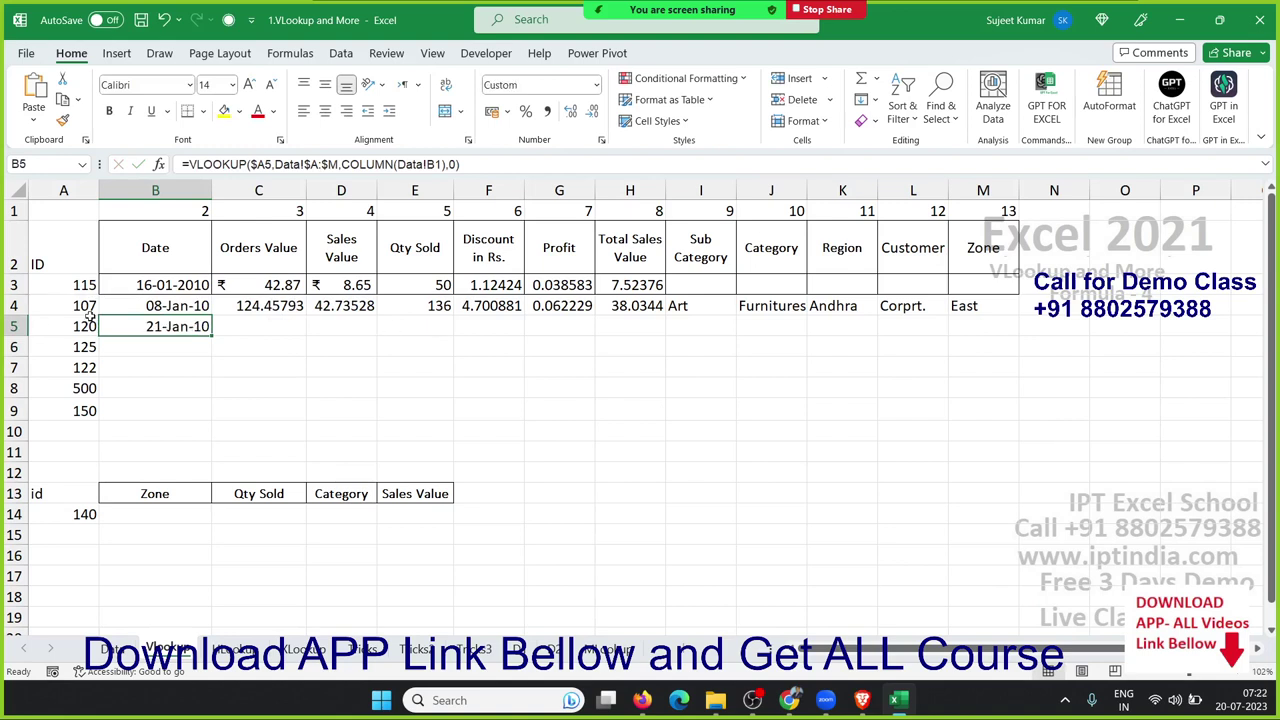
- Copy B5 across to M5 using Fill Without Formatting
left_click_drag(213, 332, 1005, 351)
left_click(1033, 346)
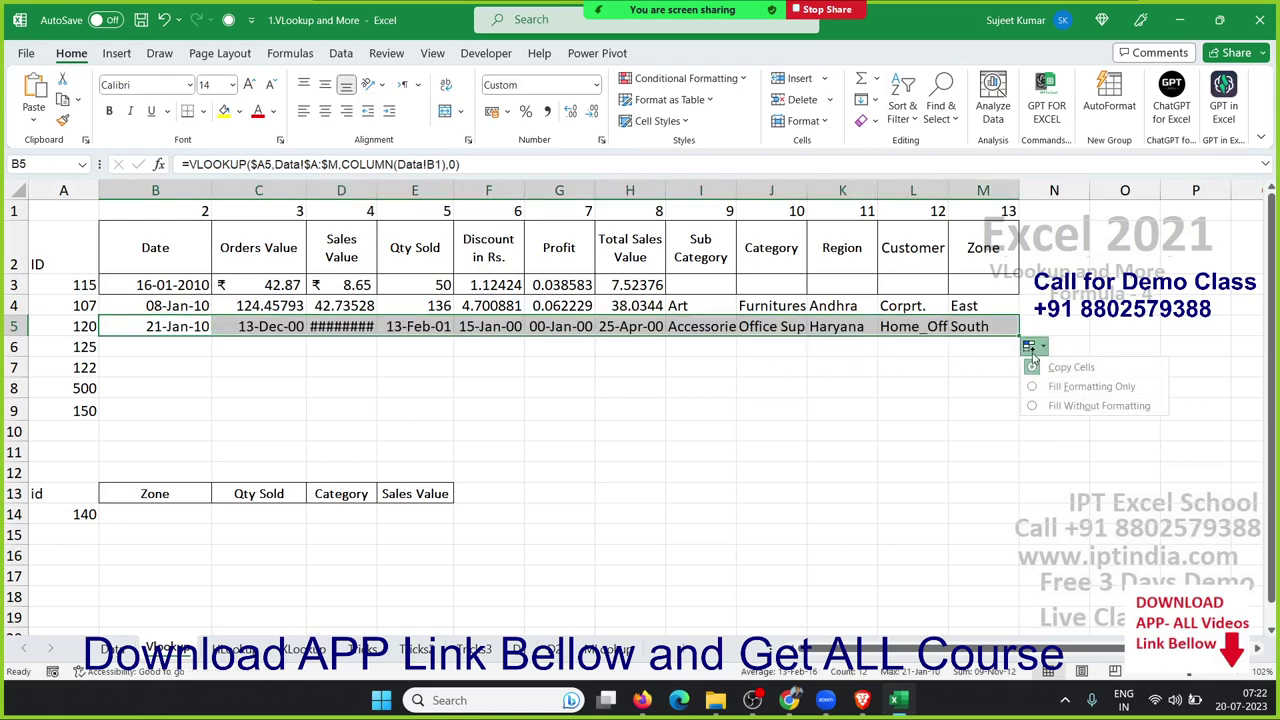
left_click(1050, 405)
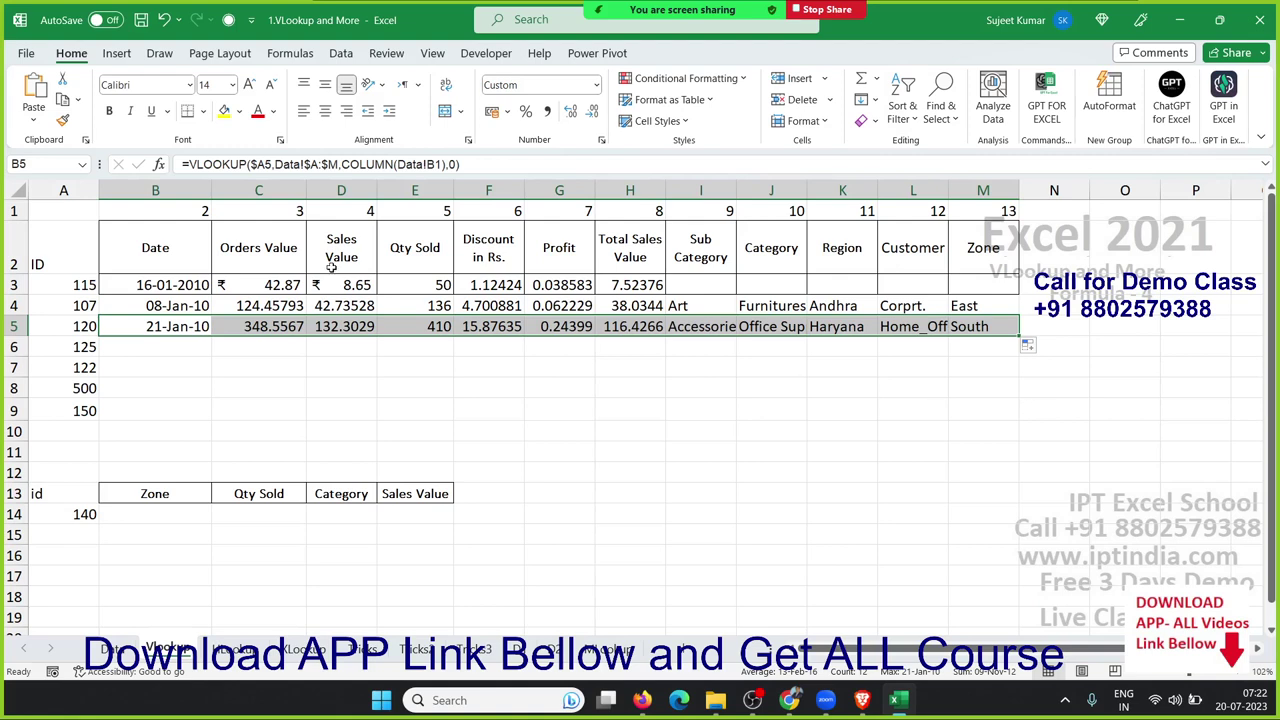
left_click(116, 648)
left_click(72, 191)
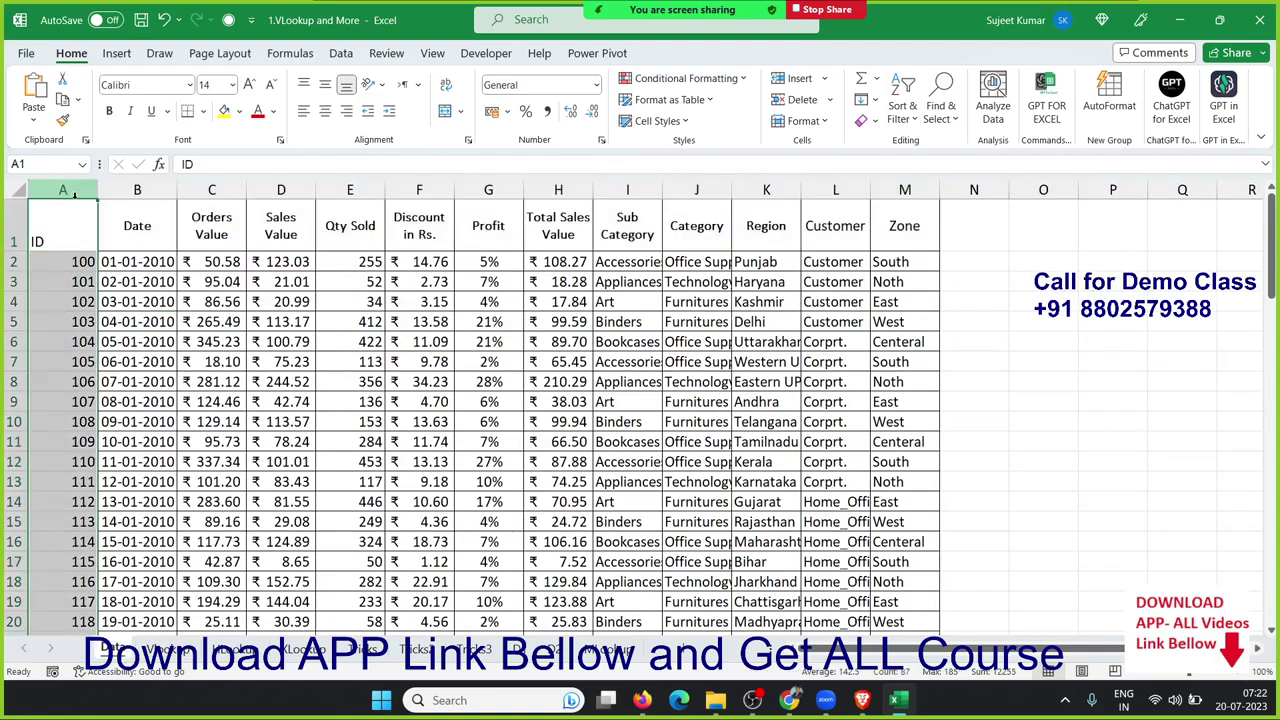
scroll(480, 400, "down", 3)
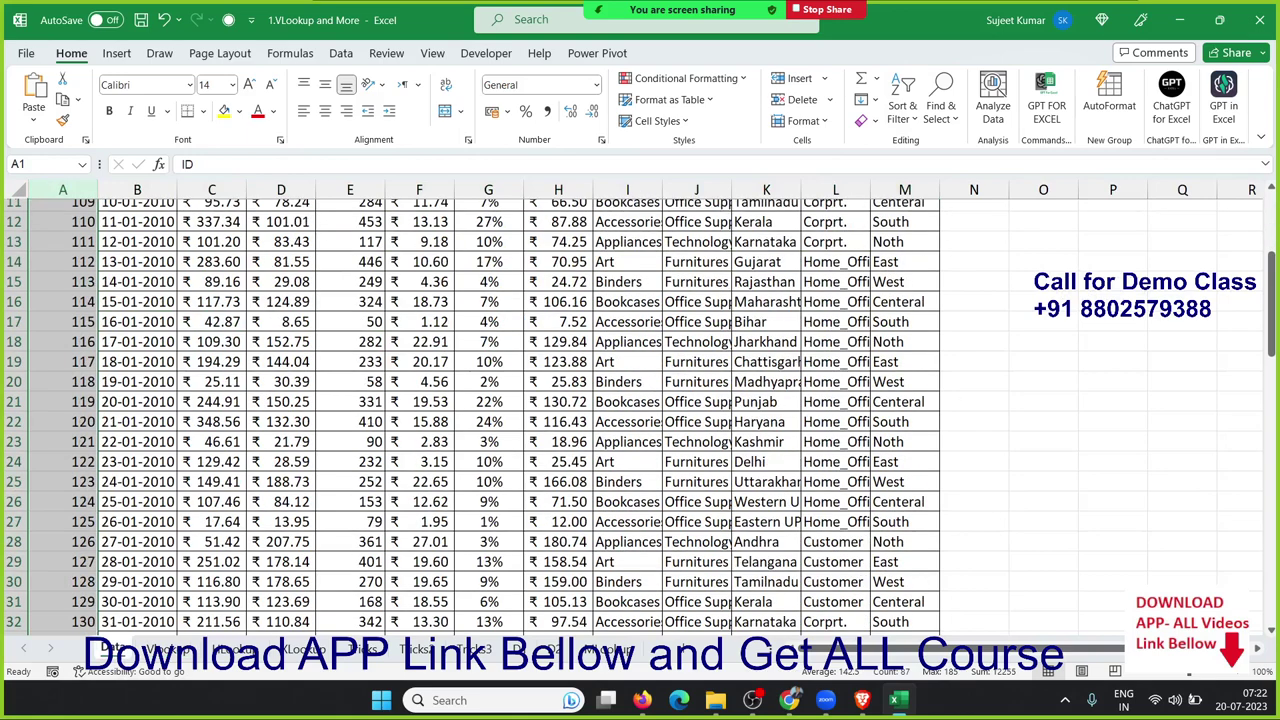
scroll(480, 410, "down", 2)
left_click(790, 700)
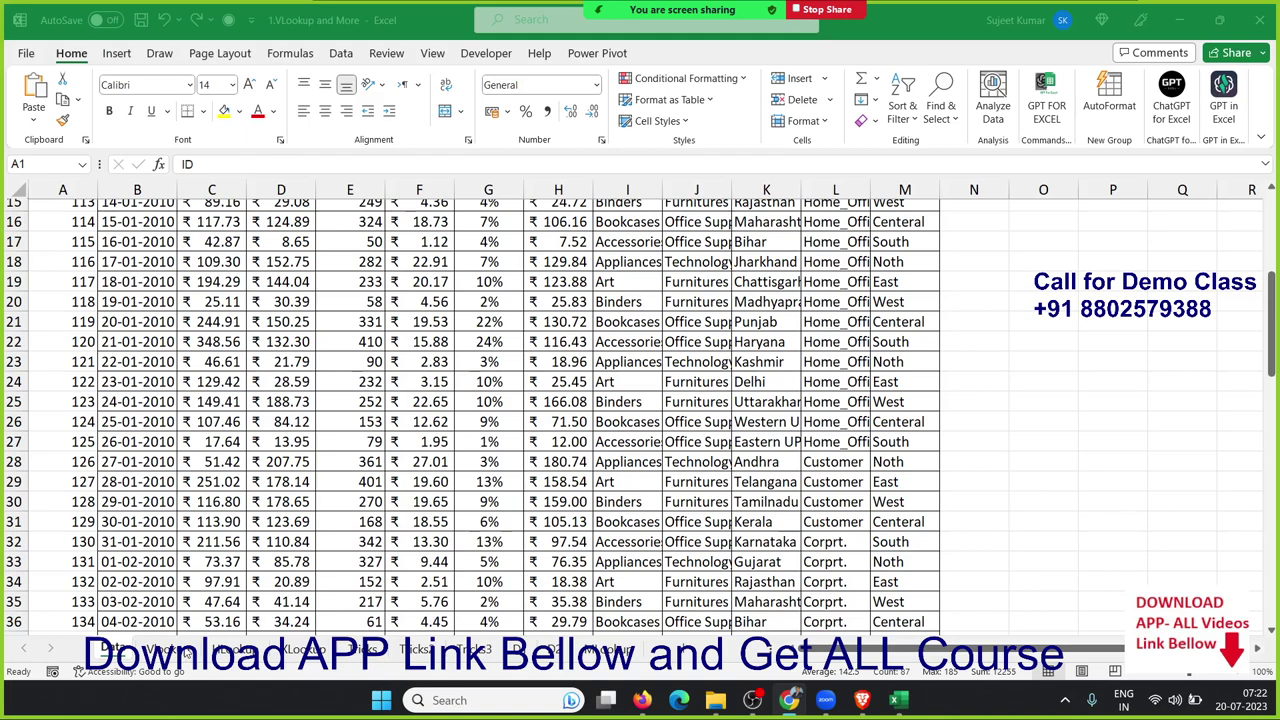
left_click(186, 652)
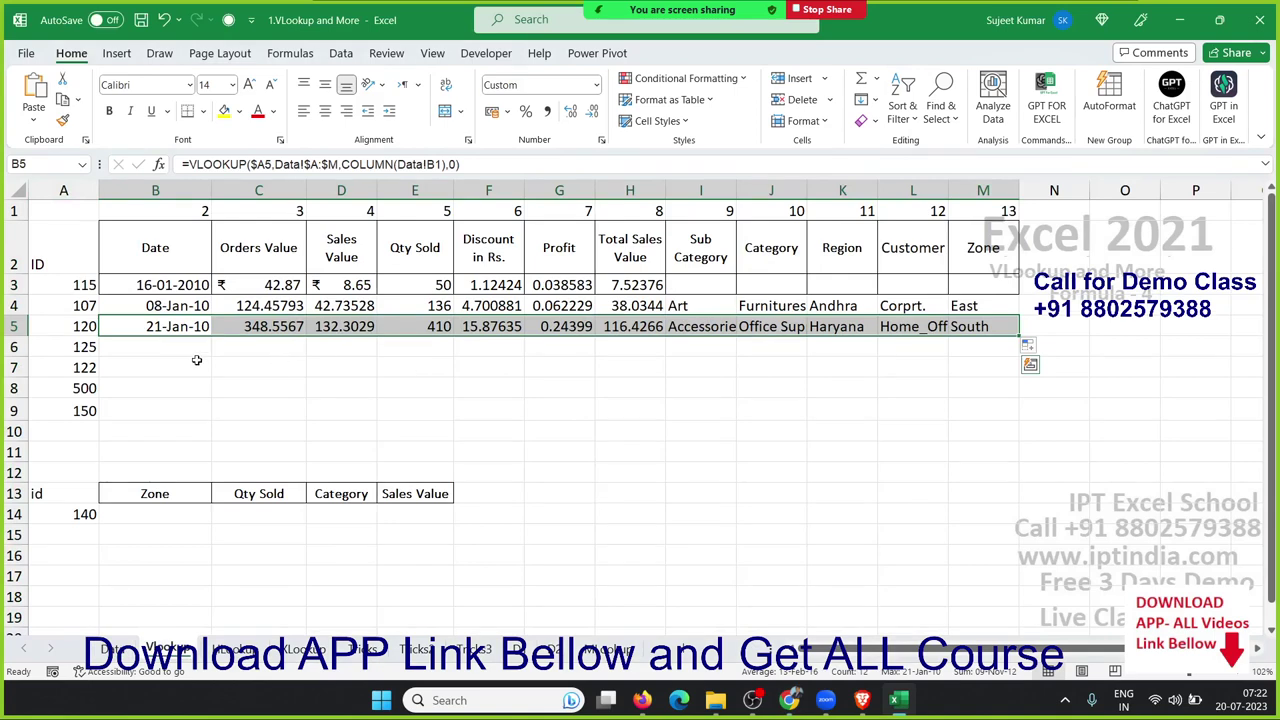
- Start B6's formula as =VLOOKUP(A6,Data!A:M using the Data sheet's columns A to M
left_click(155, 349)
type("=")
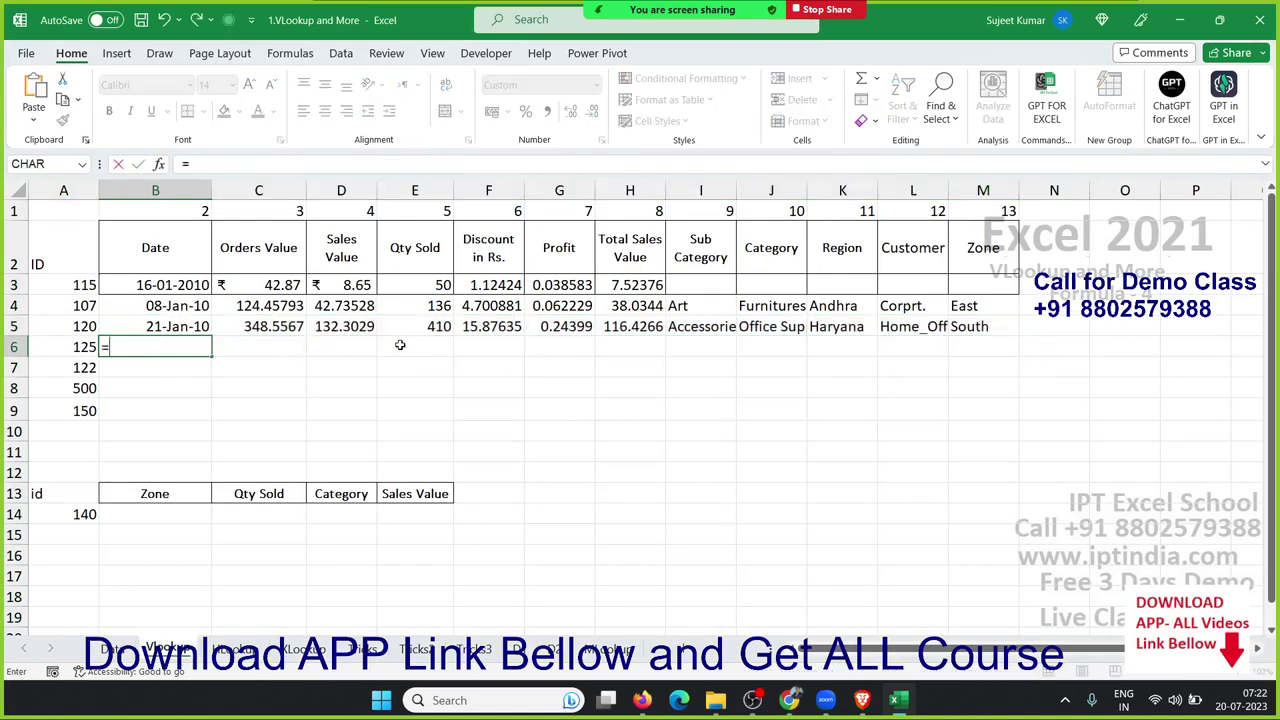
type("vl")
key("Tab")
key("Left")
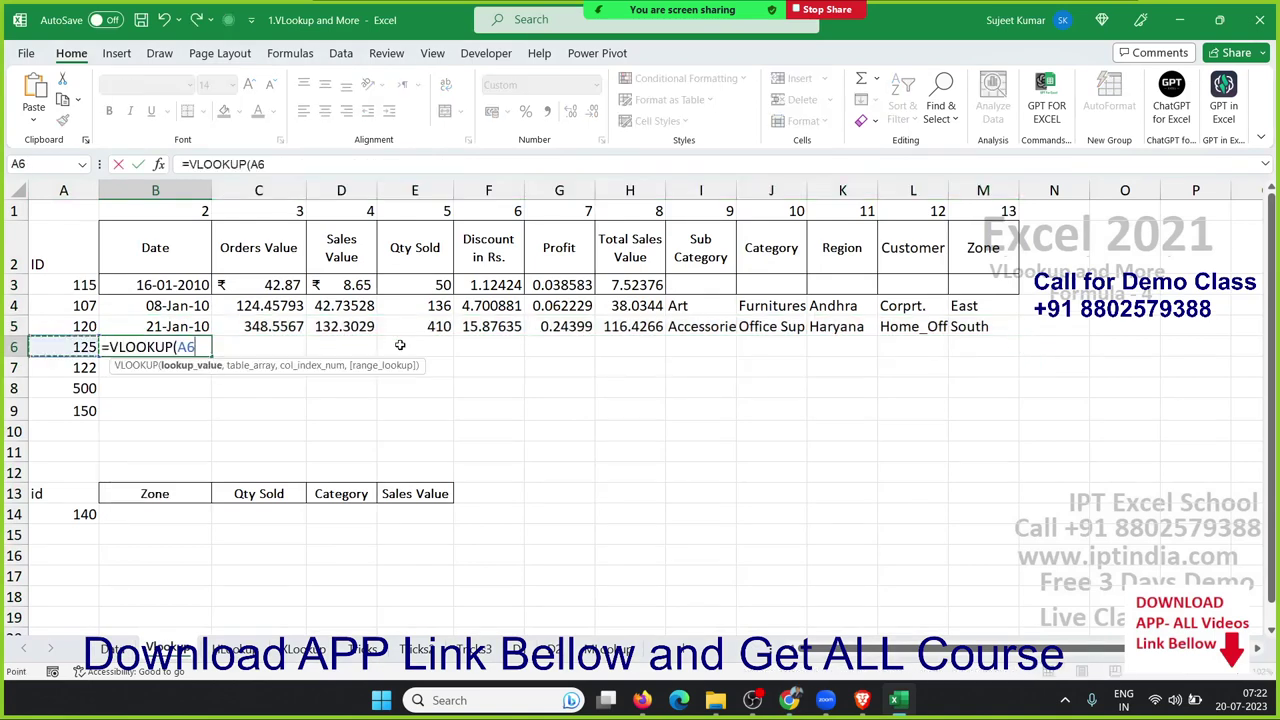
type(",")
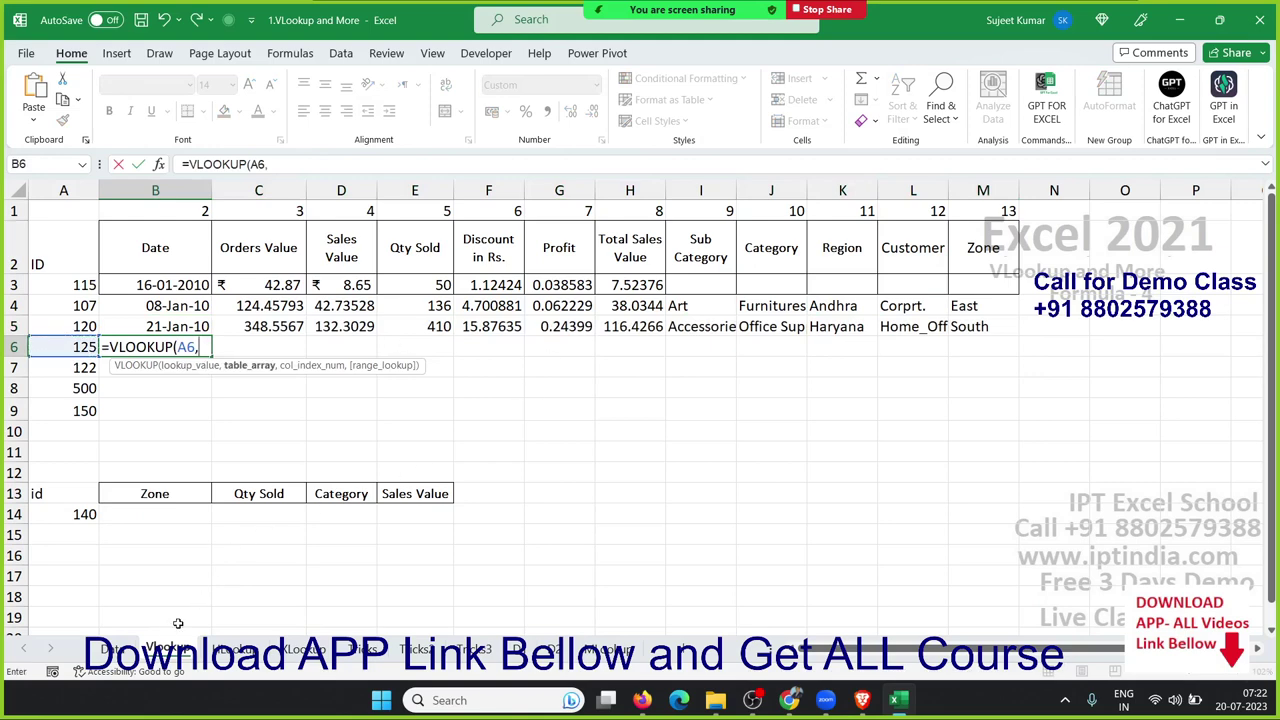
left_click(116, 649)
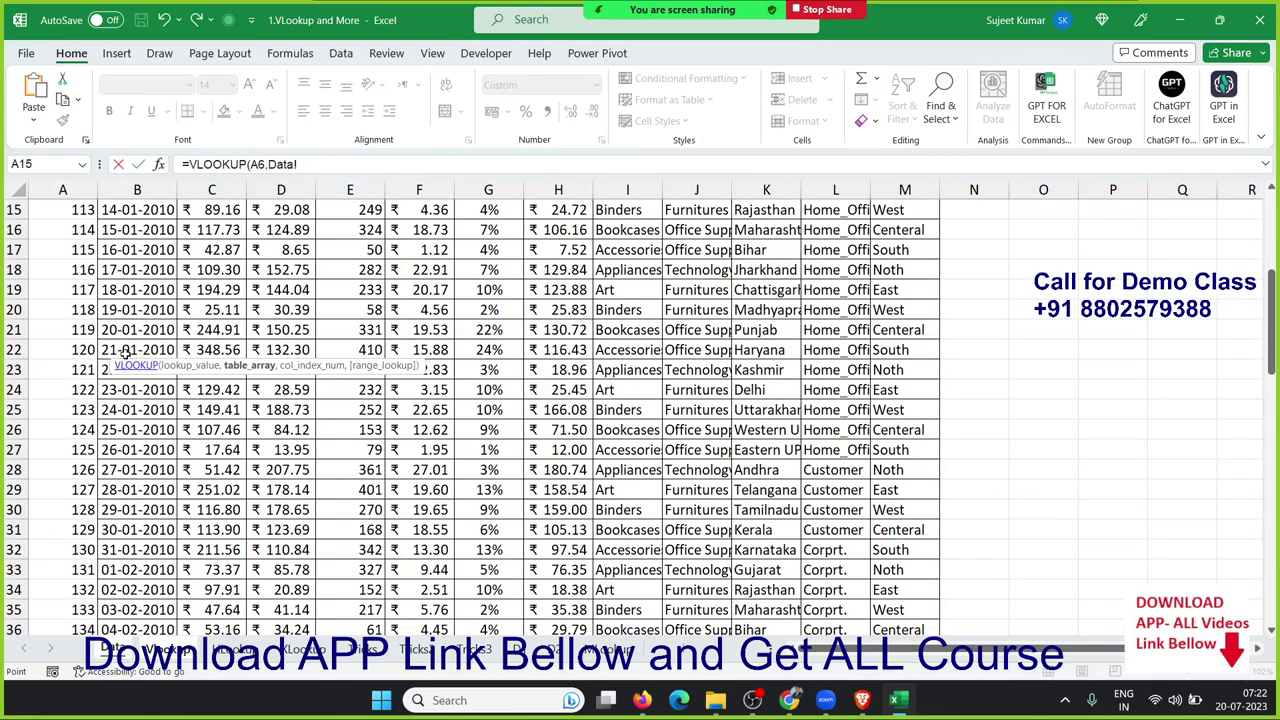
left_click(66, 191)
left_click_drag(66, 191, 918, 196)
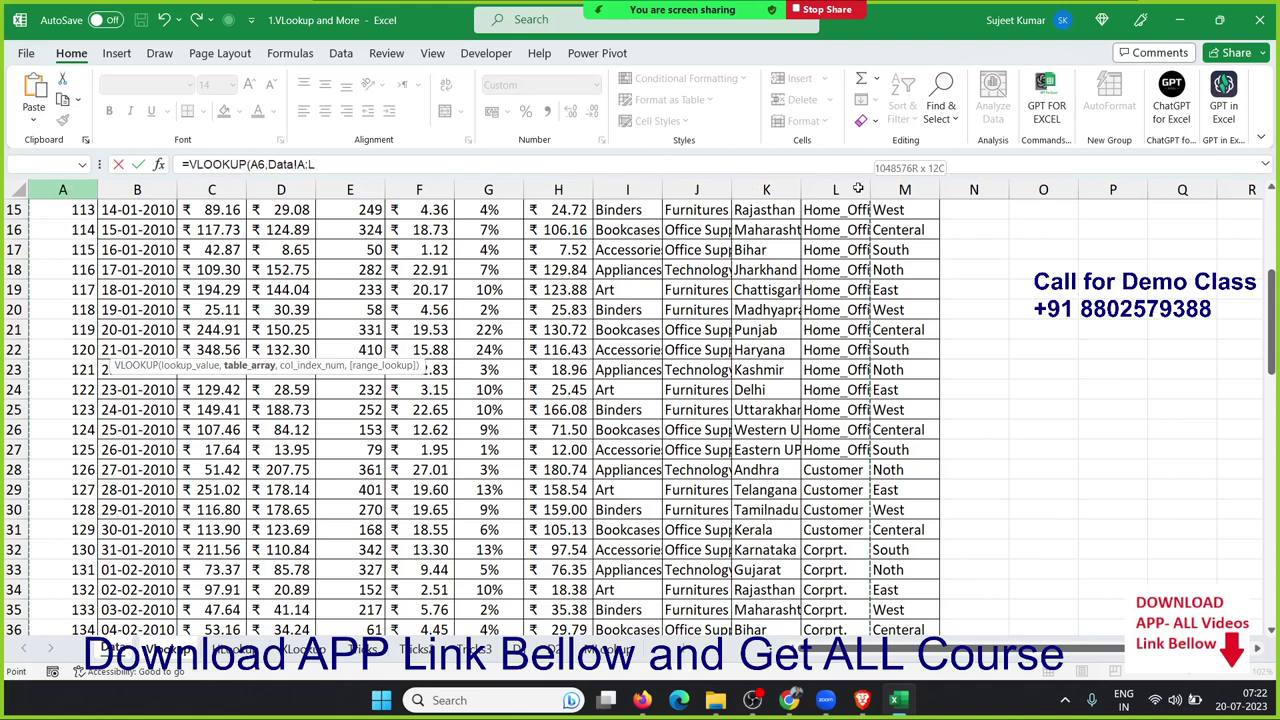
- Finish it with the column array {2,…,13} and 0 so row 6 spills ID 125's record
type(",{2")
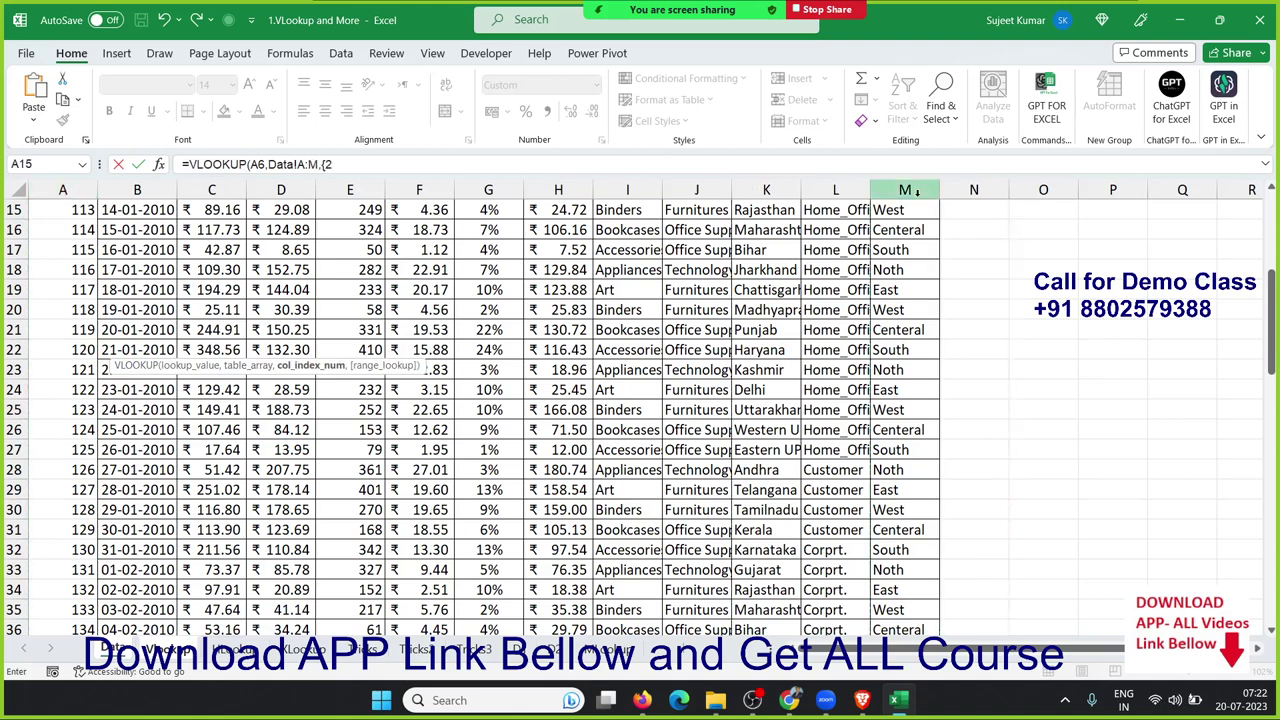
type("3,4,5,6")
type(",7,8,9,10,11,")
type("2")
key("BackSpace")
type("1")
type("2,13}")
type(",0")
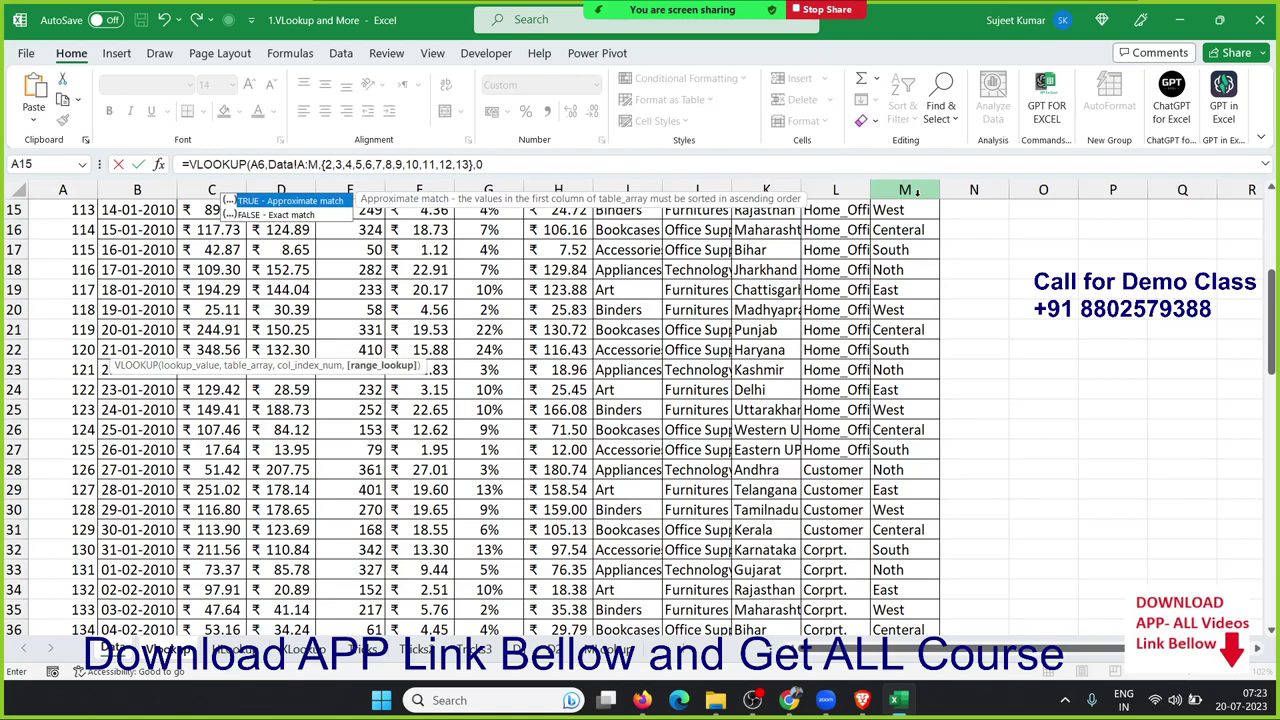
type(")")
key("Return")
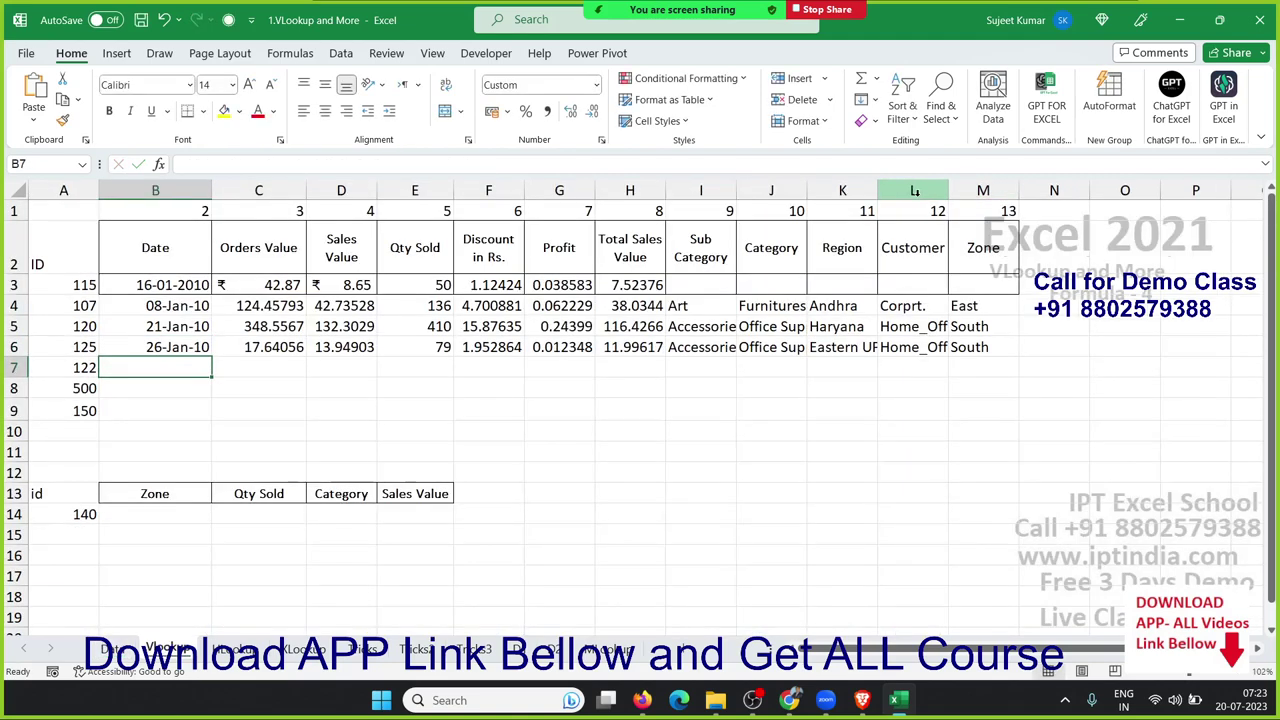
key("Up")
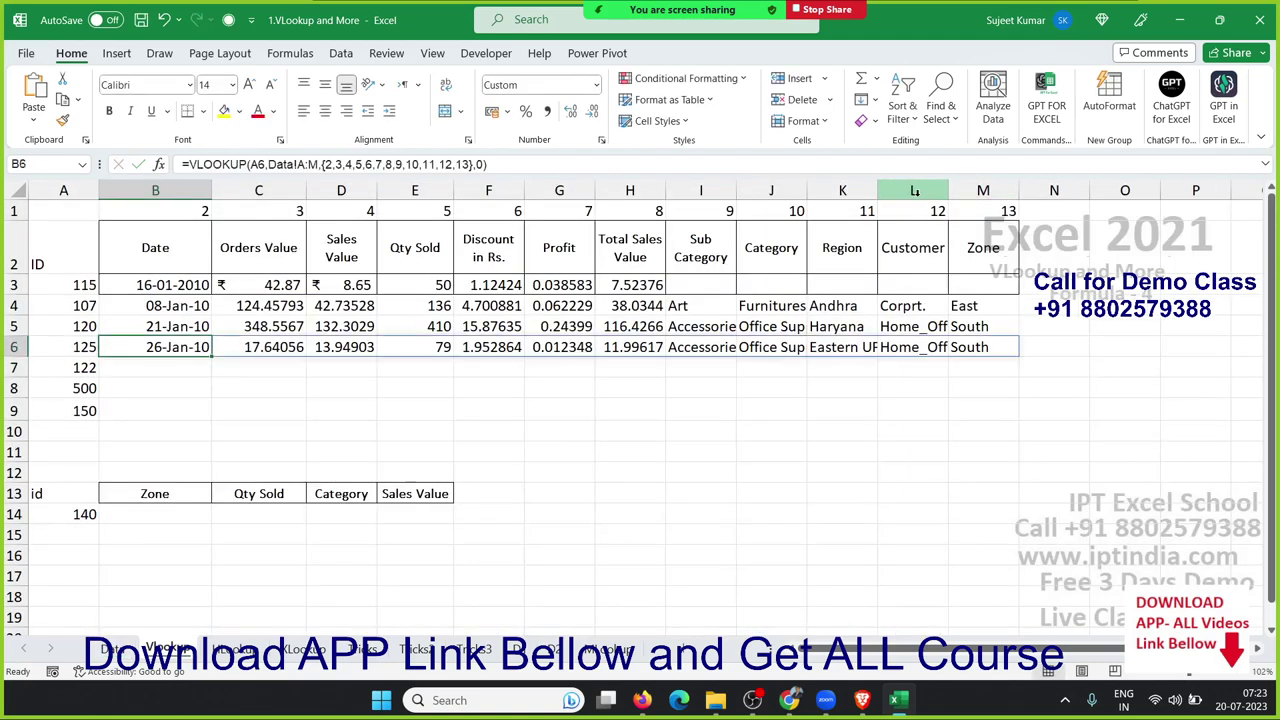
key("F1")
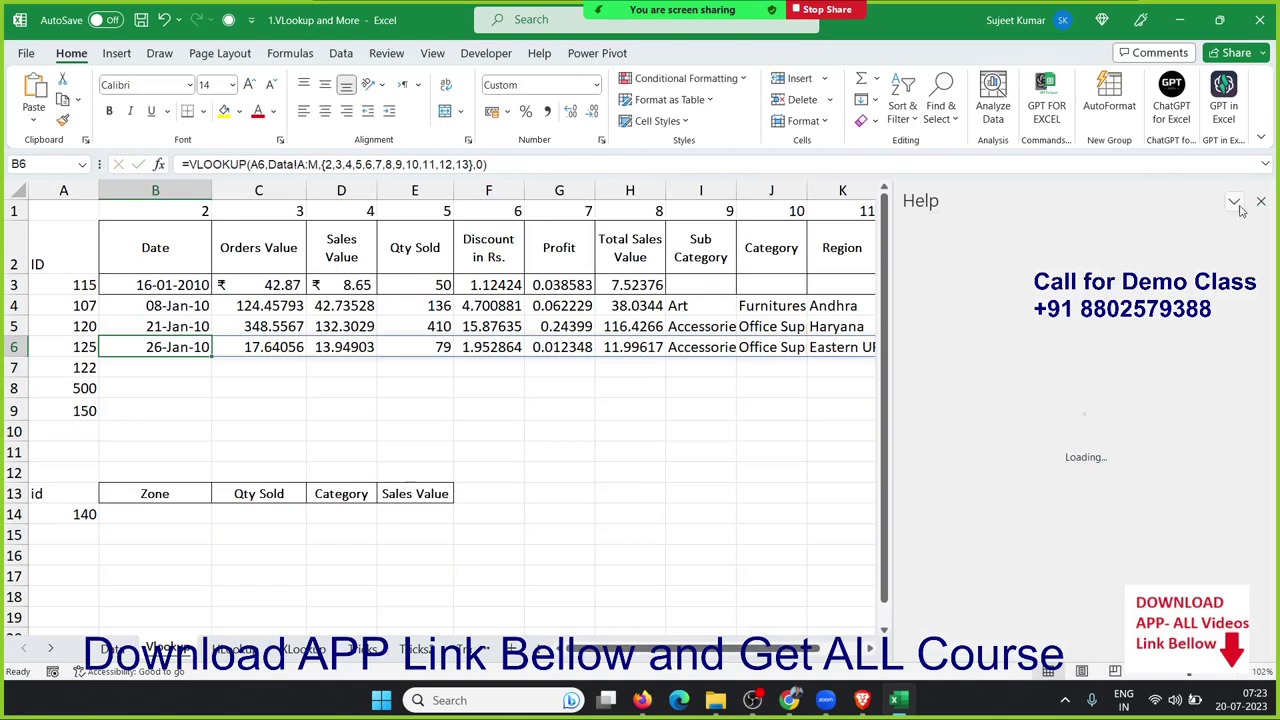
left_click(1260, 201)
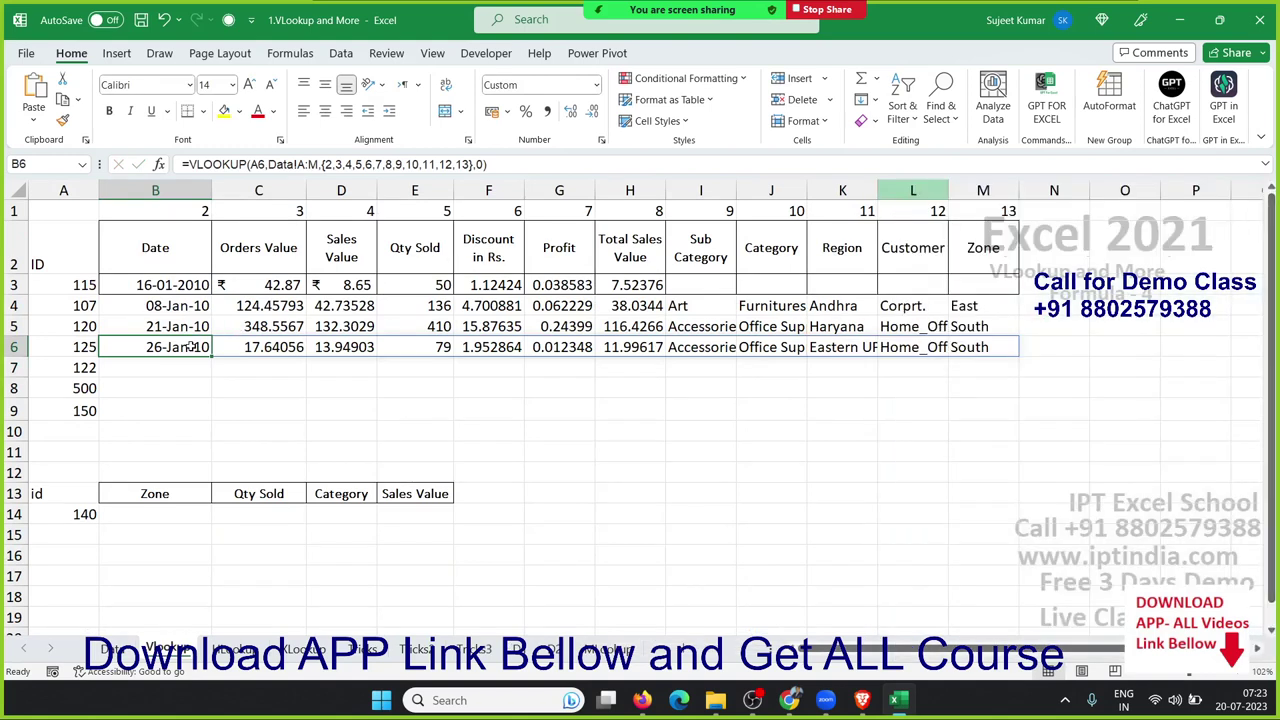
double_click(190, 346)
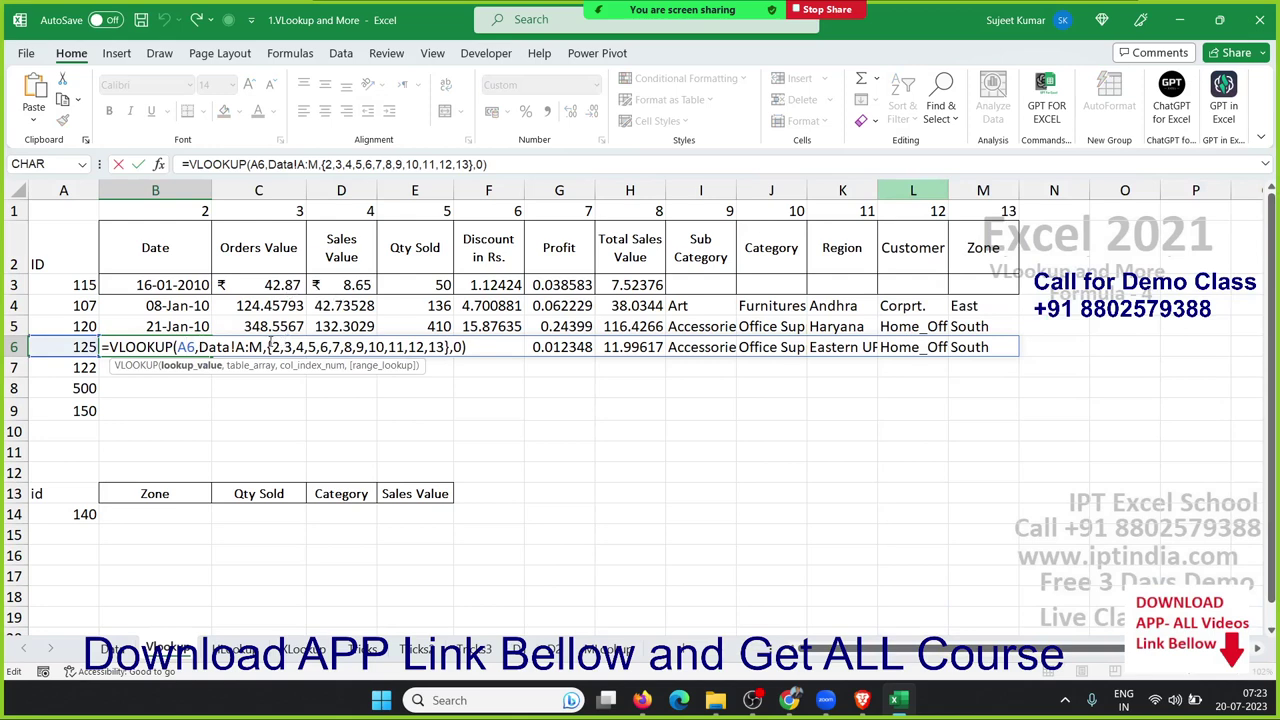
left_click_drag(268, 346, 451, 347)
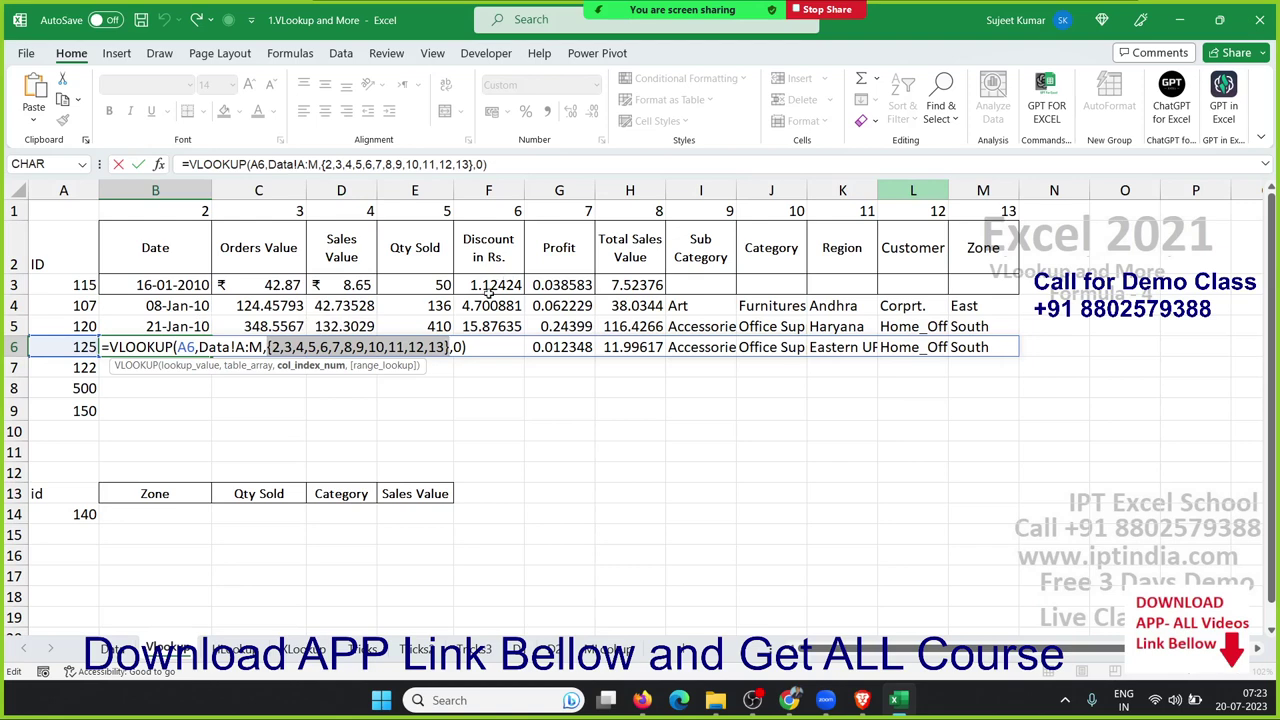
key("Return")
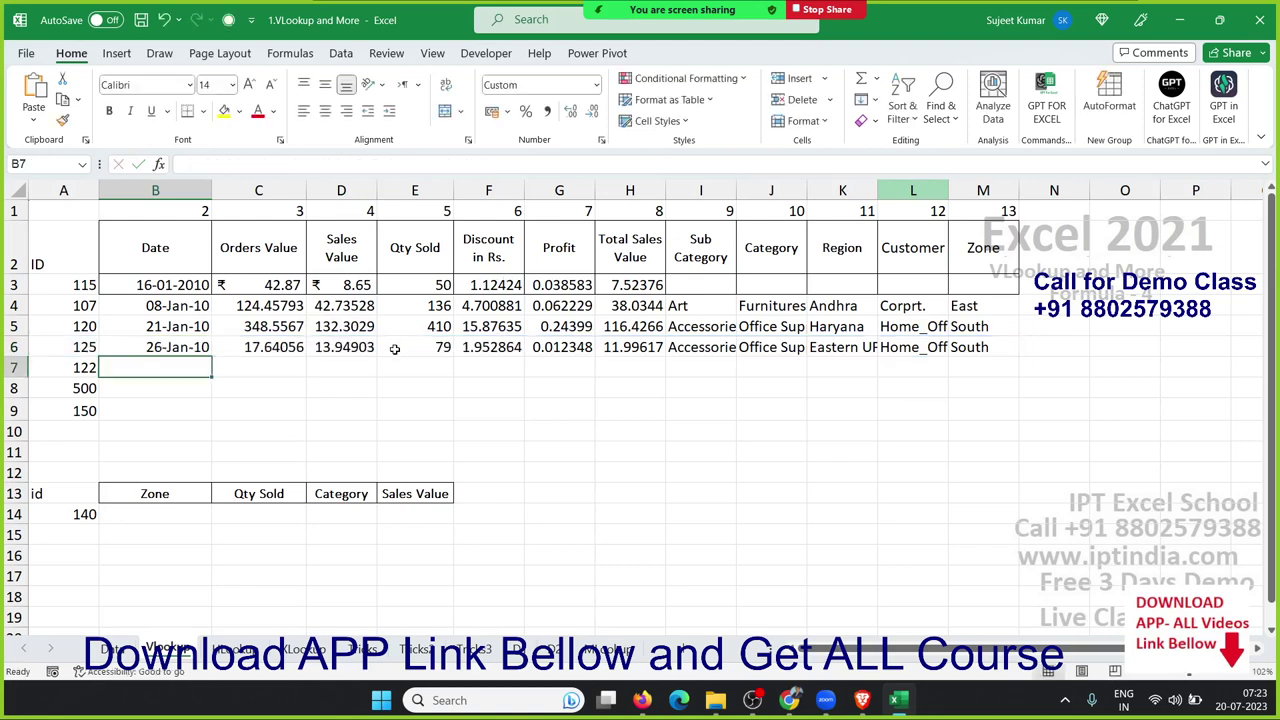
scroll(552, 446, "down", 2)
scroll(552, 446, "down", 5)
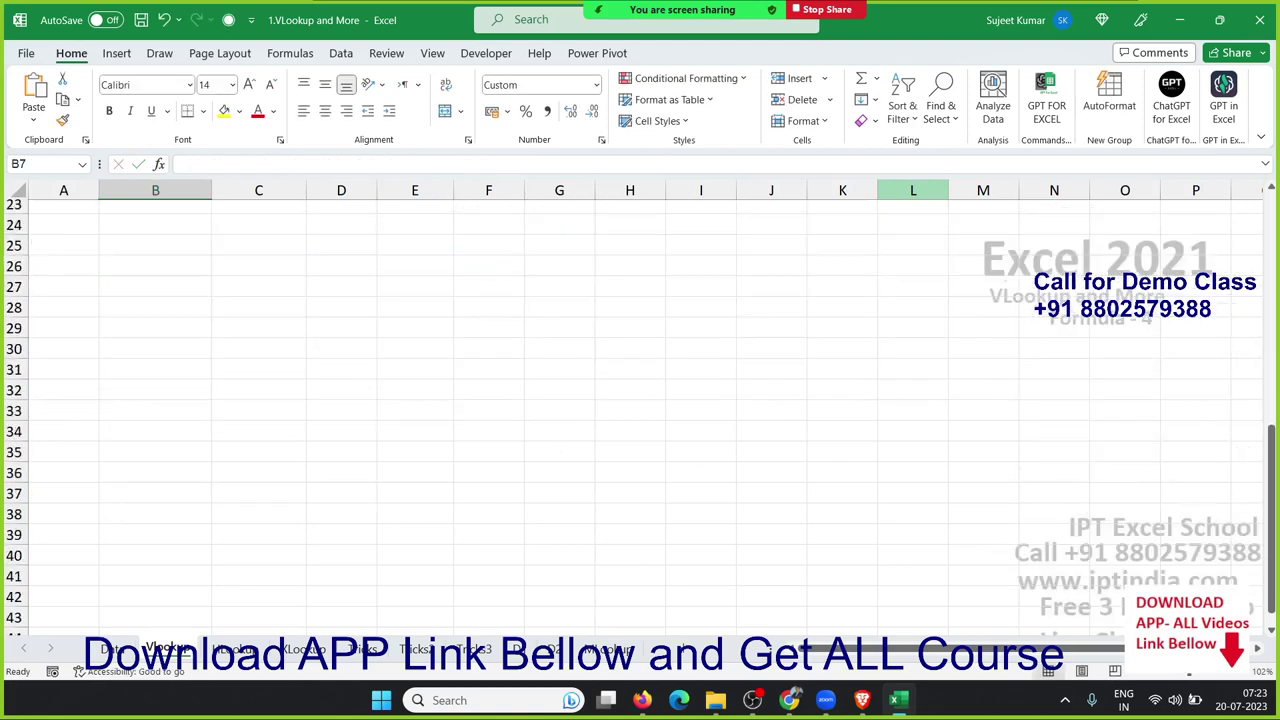
scroll(552, 446, "down", 1)
scroll(552, 446, "down", 9)
scroll(552, 446, "up", 5)
scroll(552, 446, "up", 7)
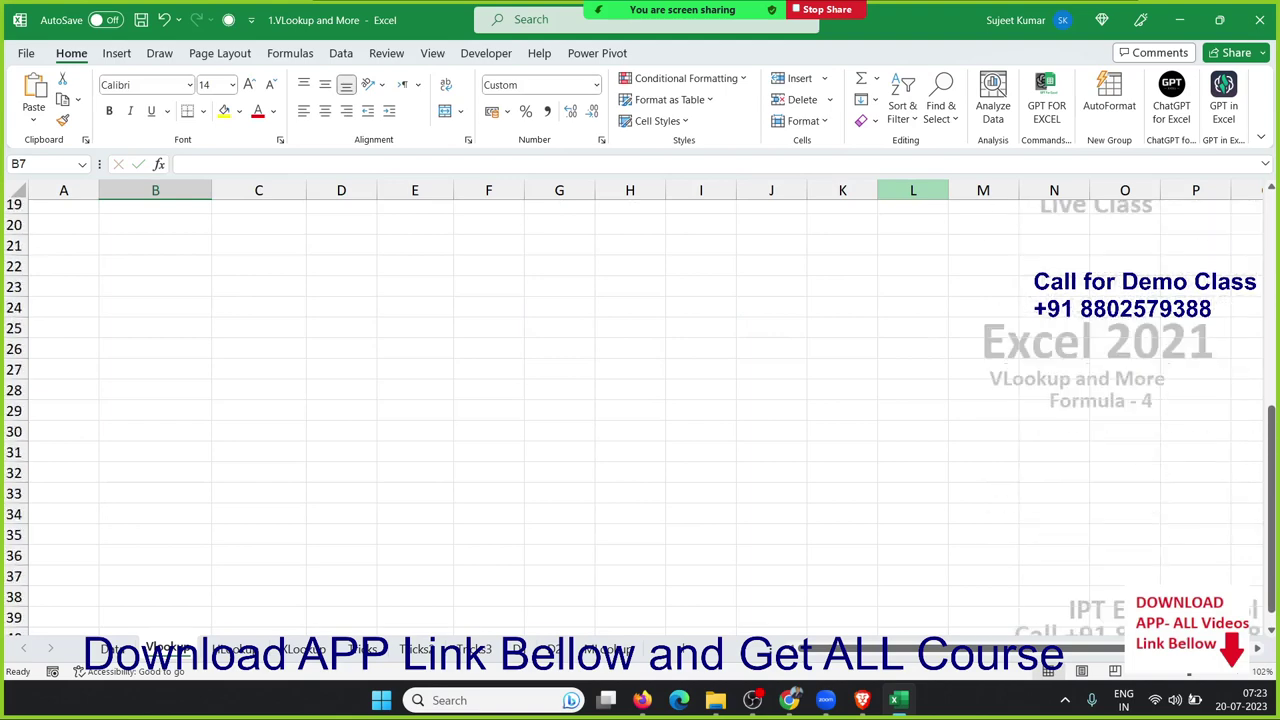
scroll(552, 446, "up", 6)
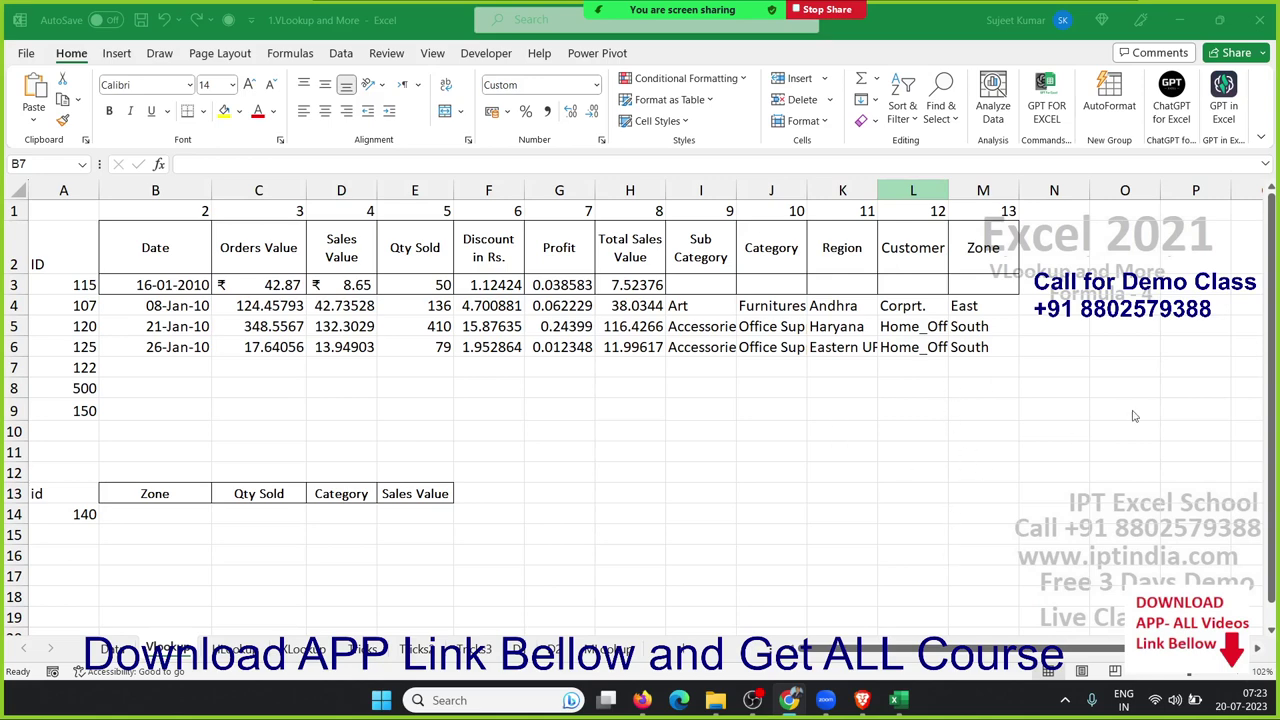
left_click(166, 369)
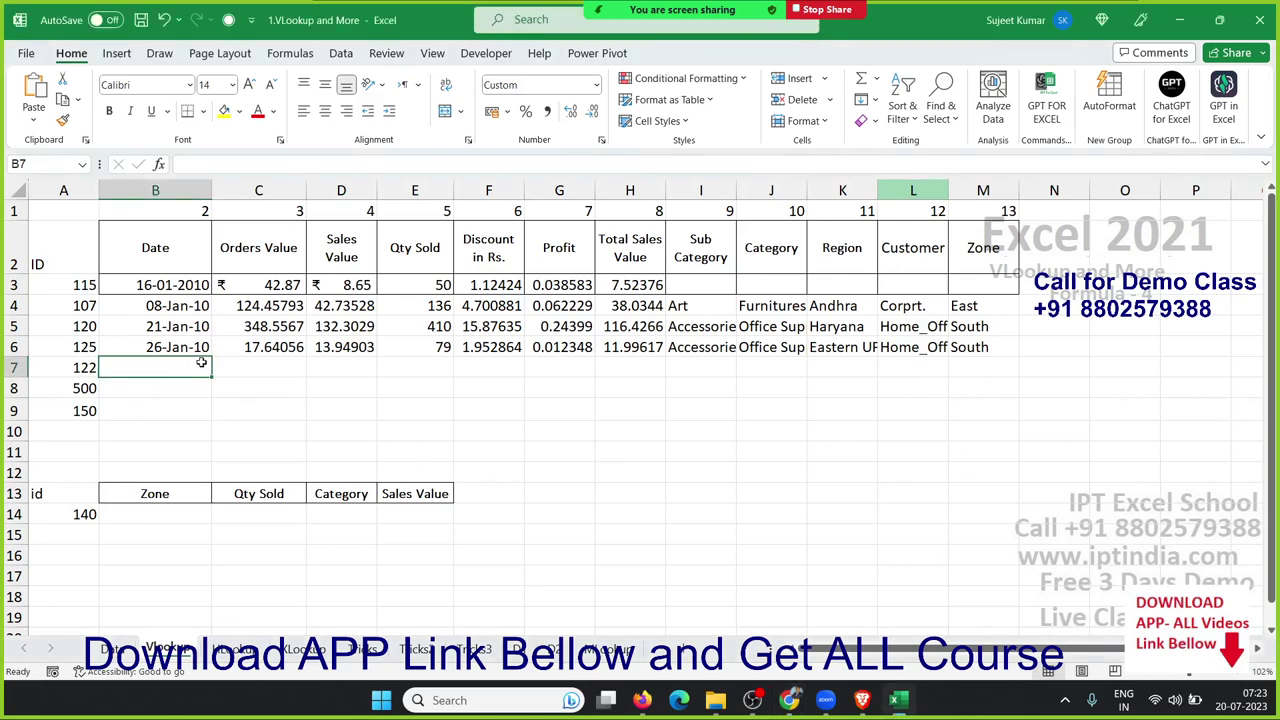
left_click(203, 352)
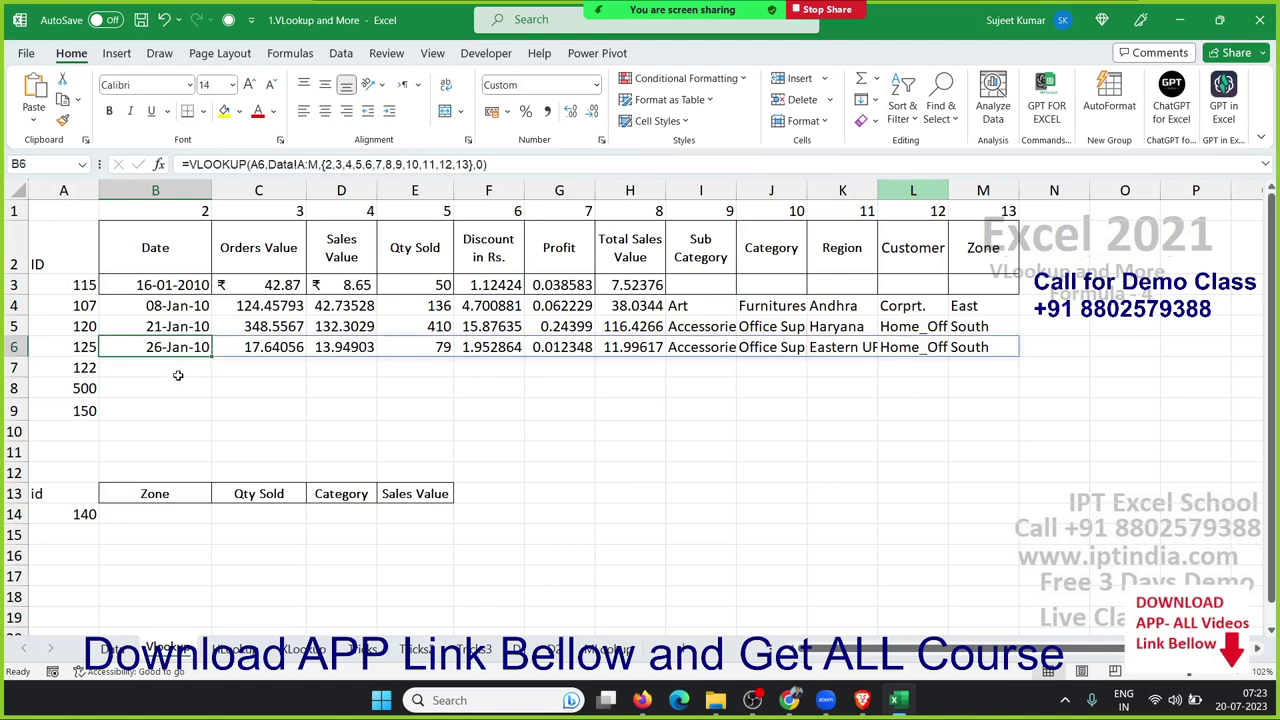
left_click(176, 376)
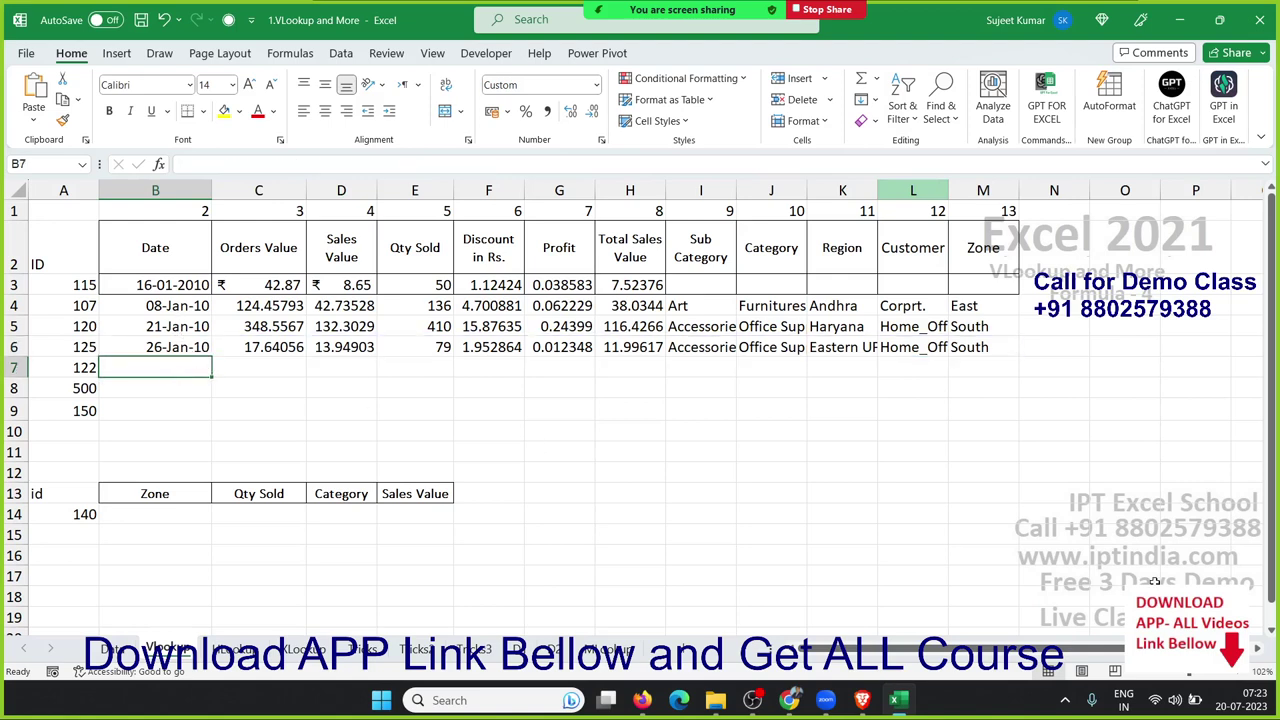
scroll(640, 410, "down", 3)
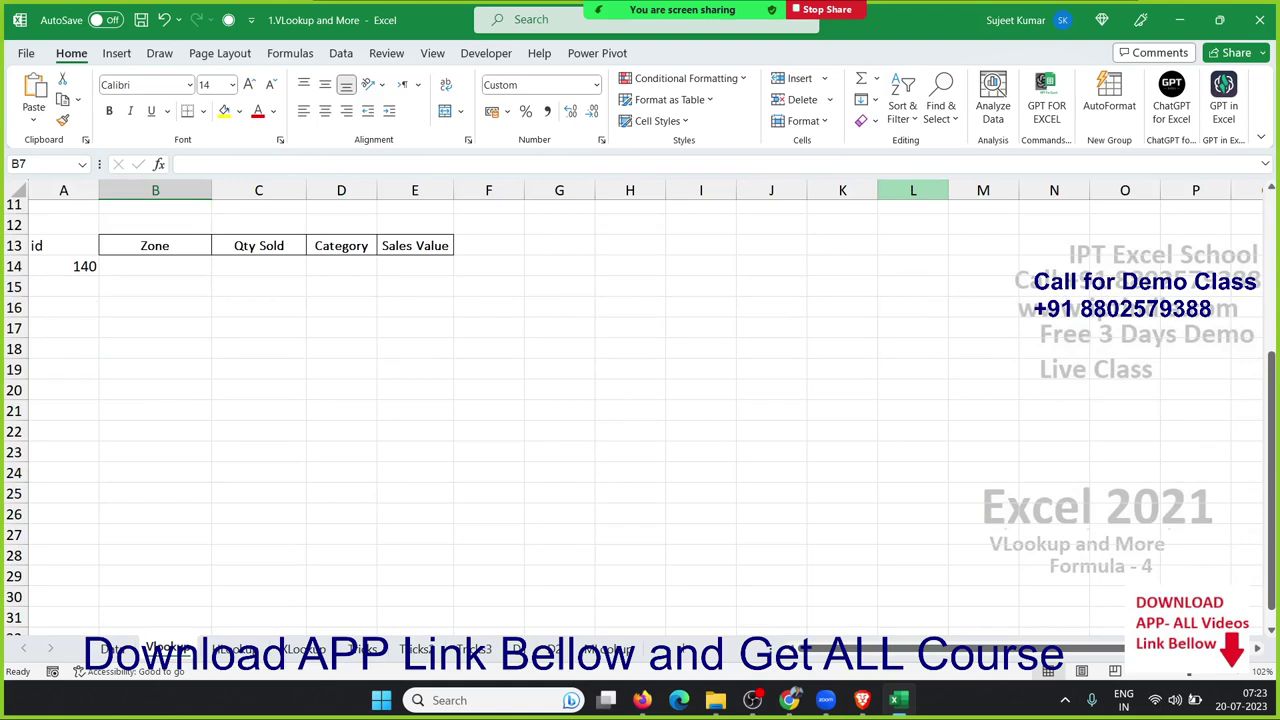
scroll(640, 410, "up", 3)
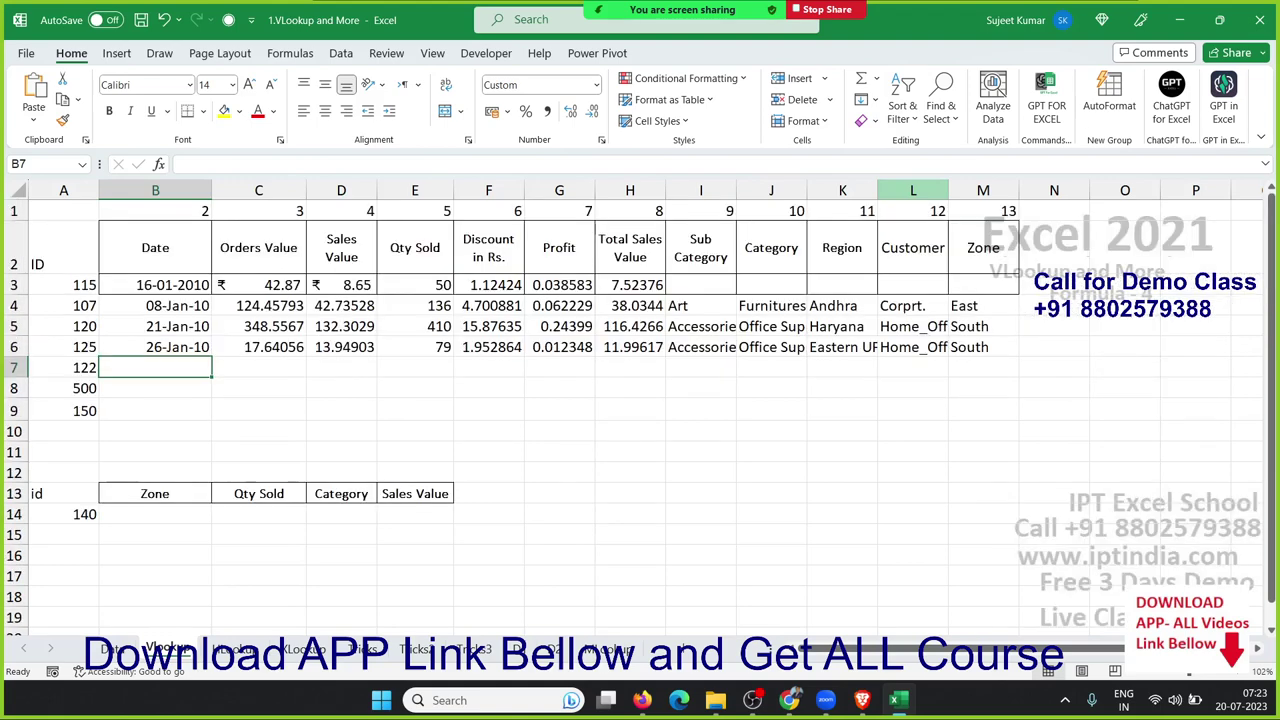
left_click_drag(201, 366, 970, 365)
- Enter =VLOOKUP(A7,Data!A:M,{2,…,13},0) in B7 as an array formula with Ctrl+Shift+Enter
type("=vl")
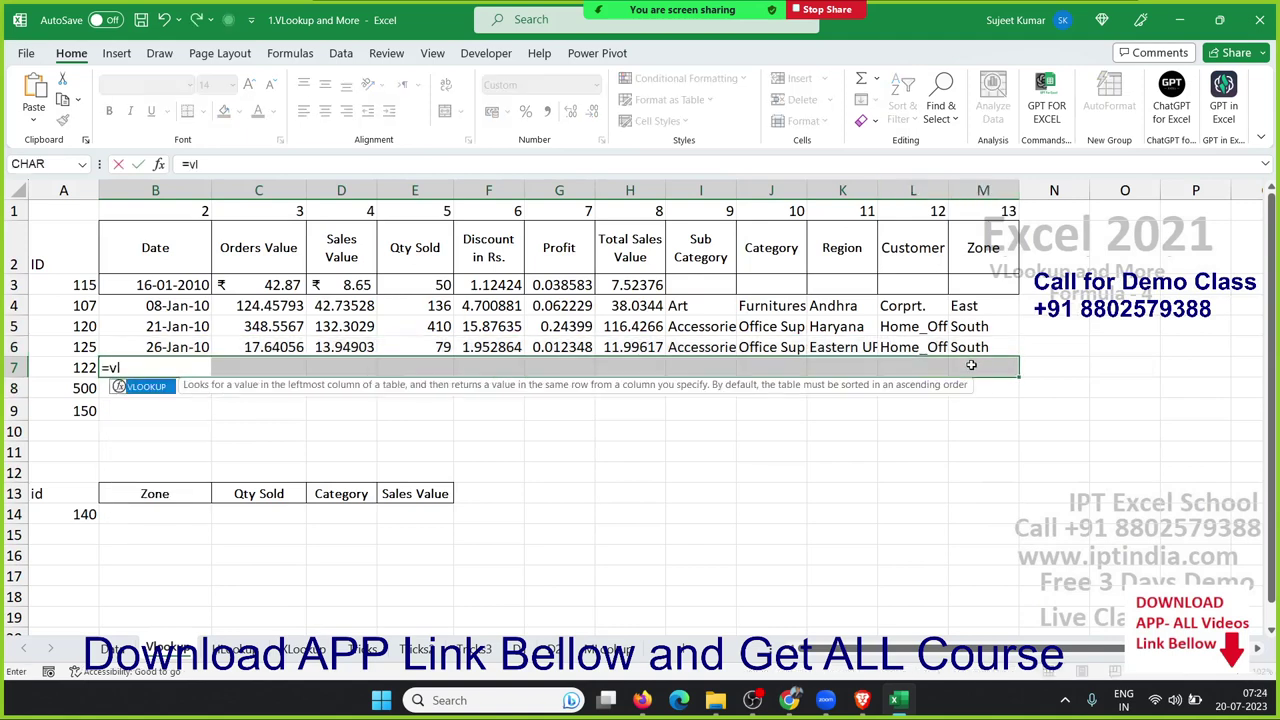
key("Tab")
key("Left")
type(",")
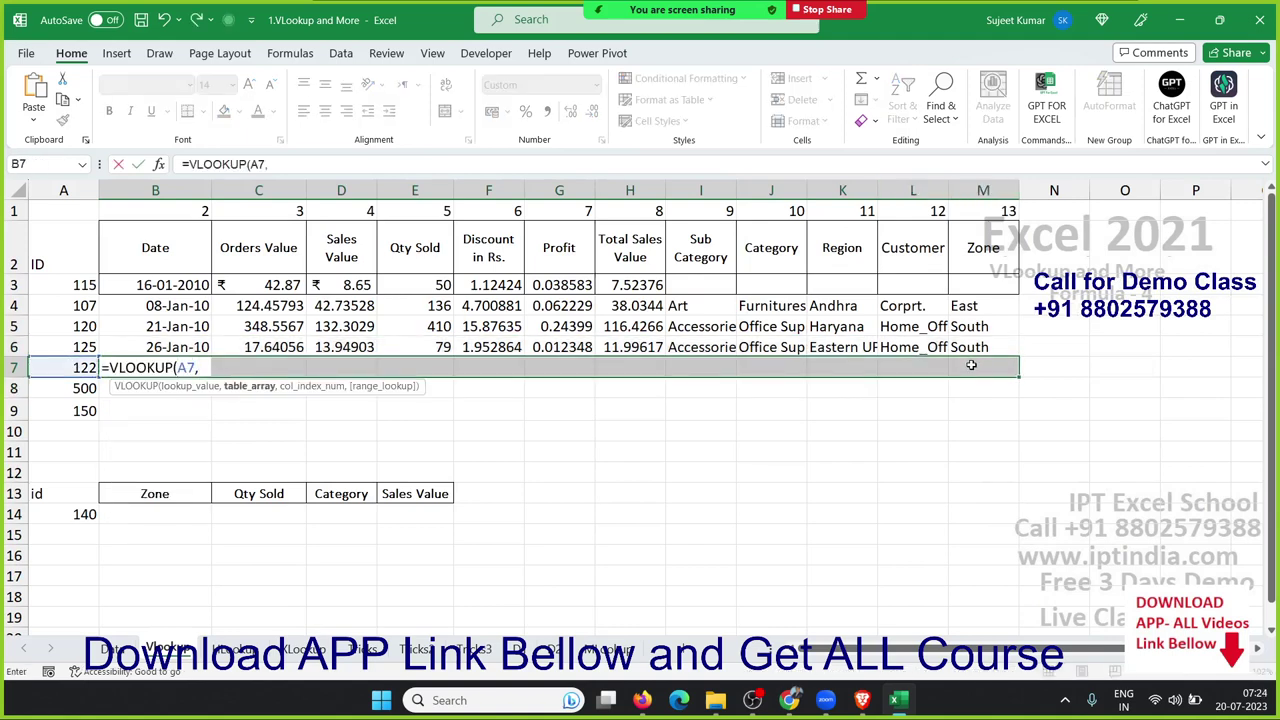
key("ctrl+Page_Up")
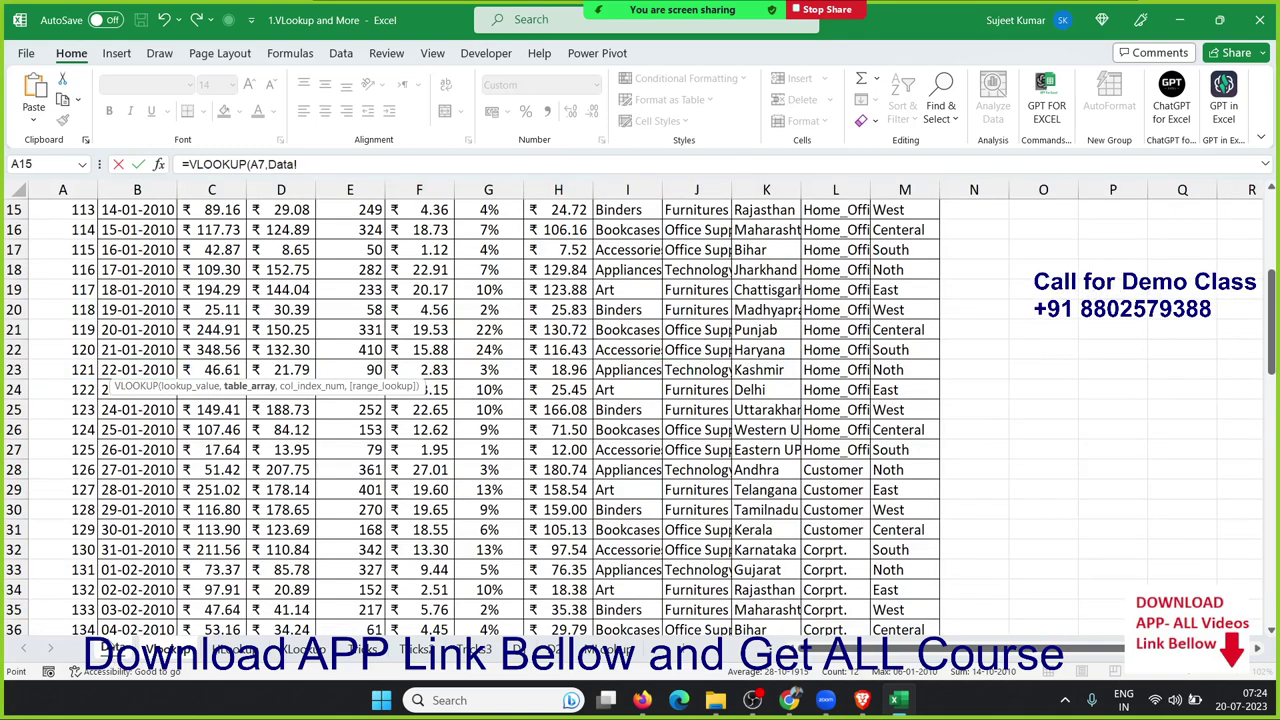
left_click_drag(84, 192, 884, 288)
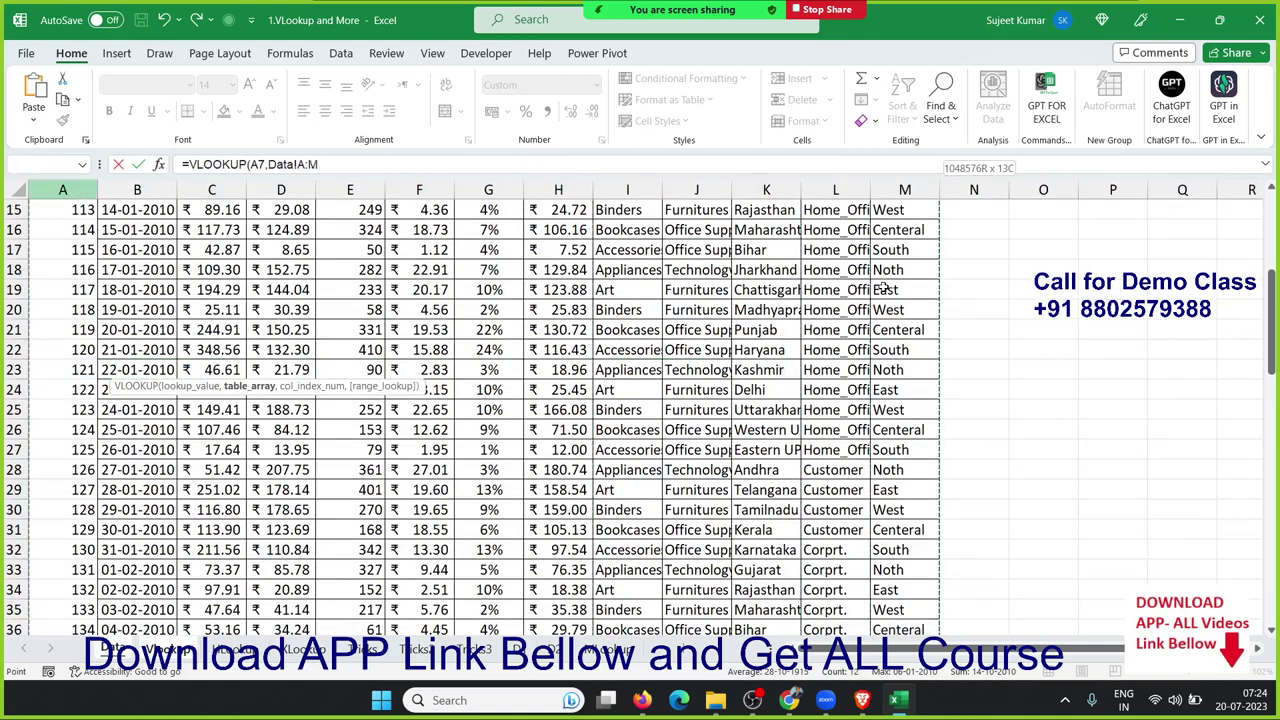
type(",{")
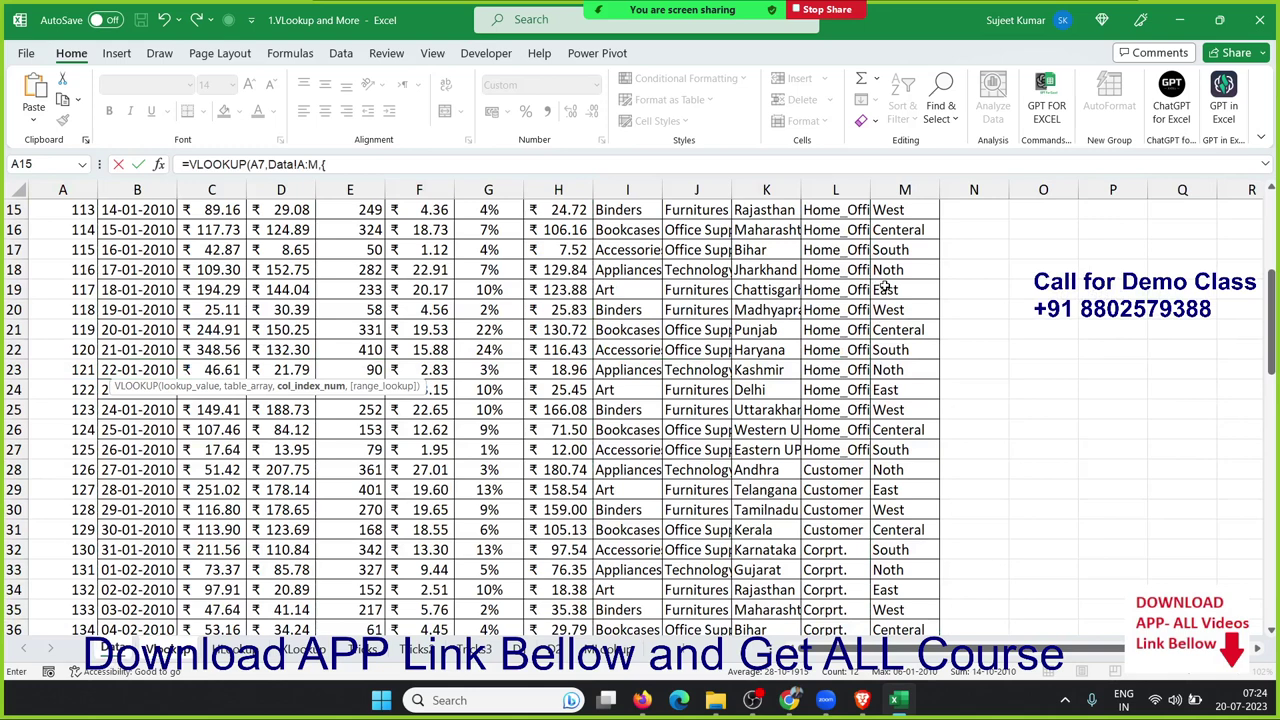
type("2,3,4,5,")
type("6,7,8,9,1")
type("0,11,12,13")
type("},0")
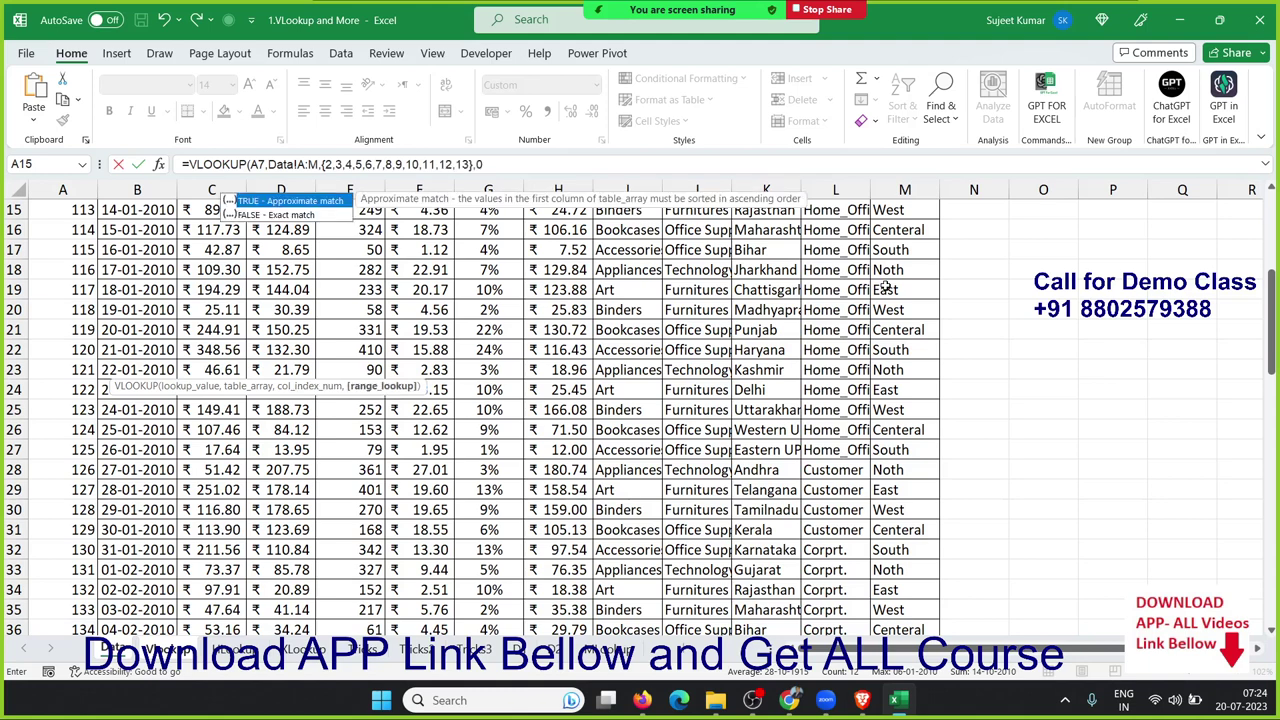
type(")")
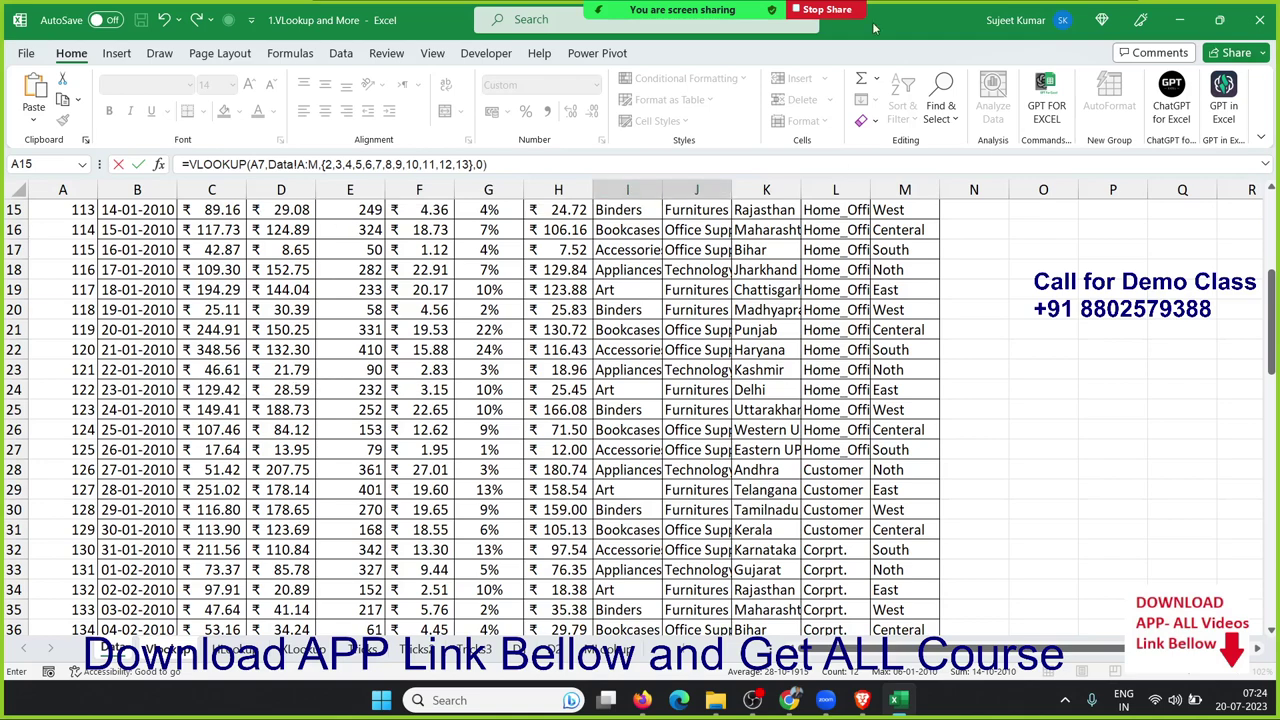
mouse_move(873, 25)
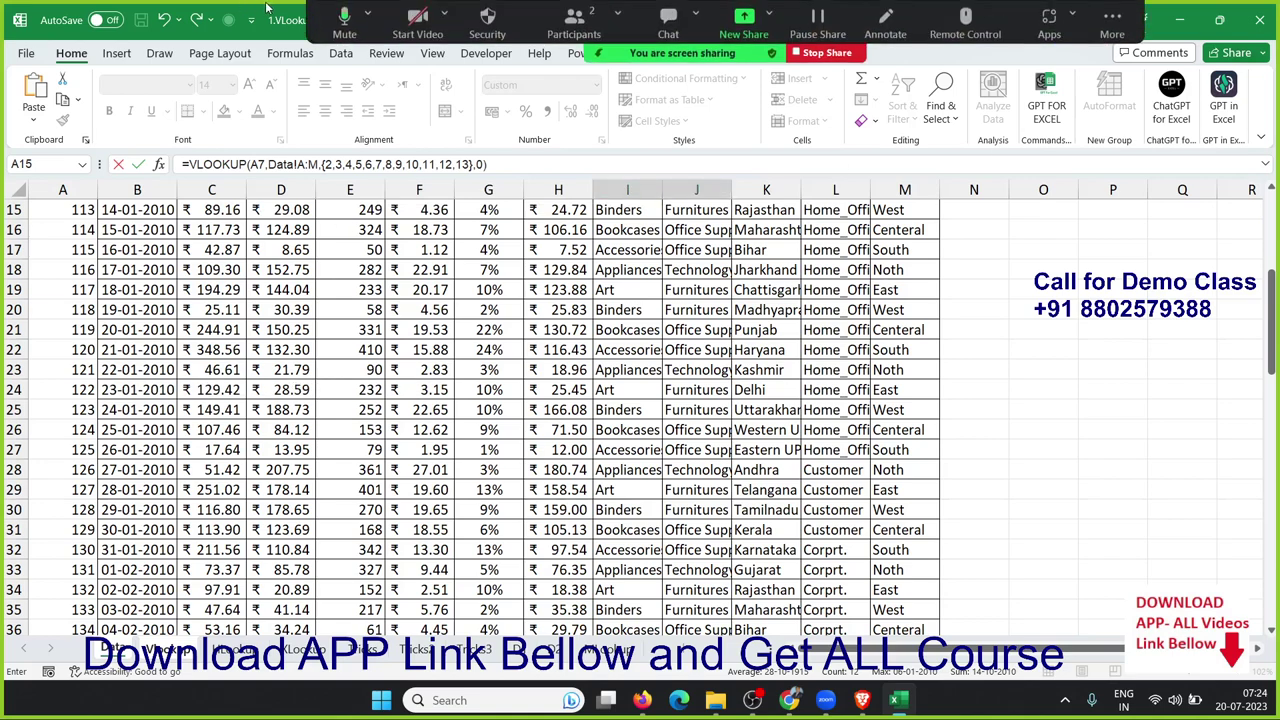
key("ctrl+shift+Return")
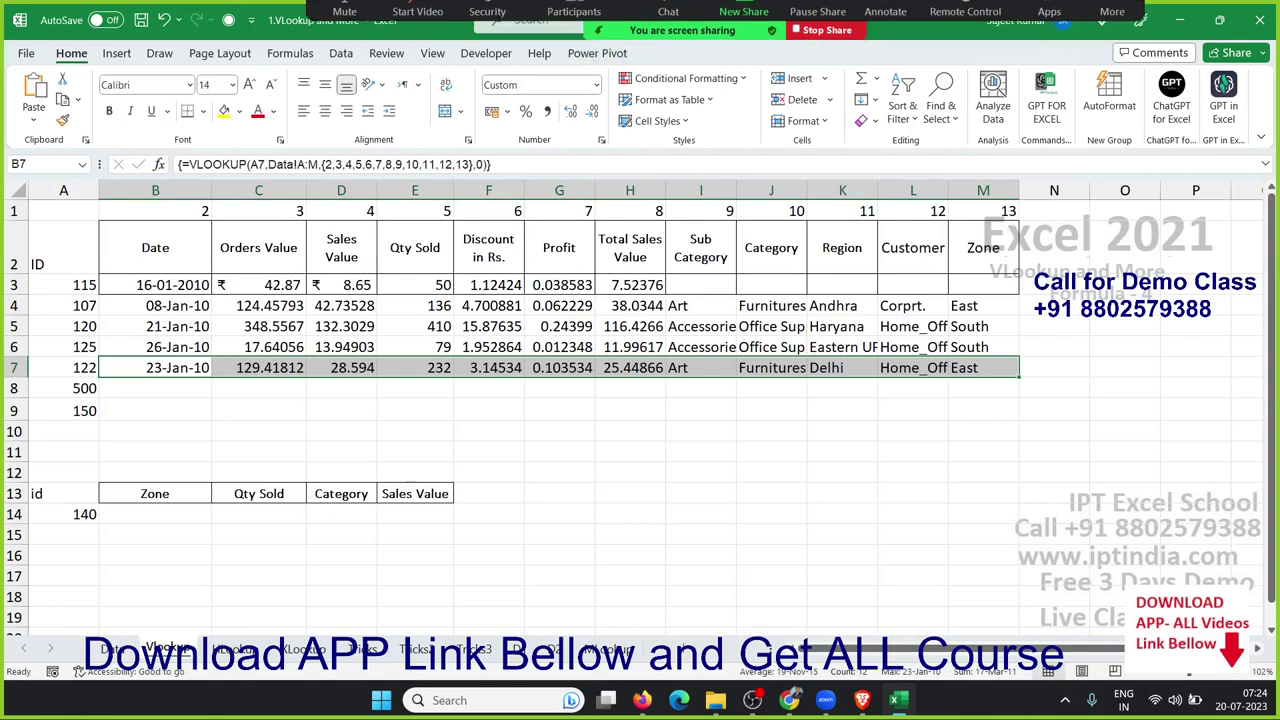
scroll(640, 400, "down", 2)
scroll(640, 400, "up", 2)
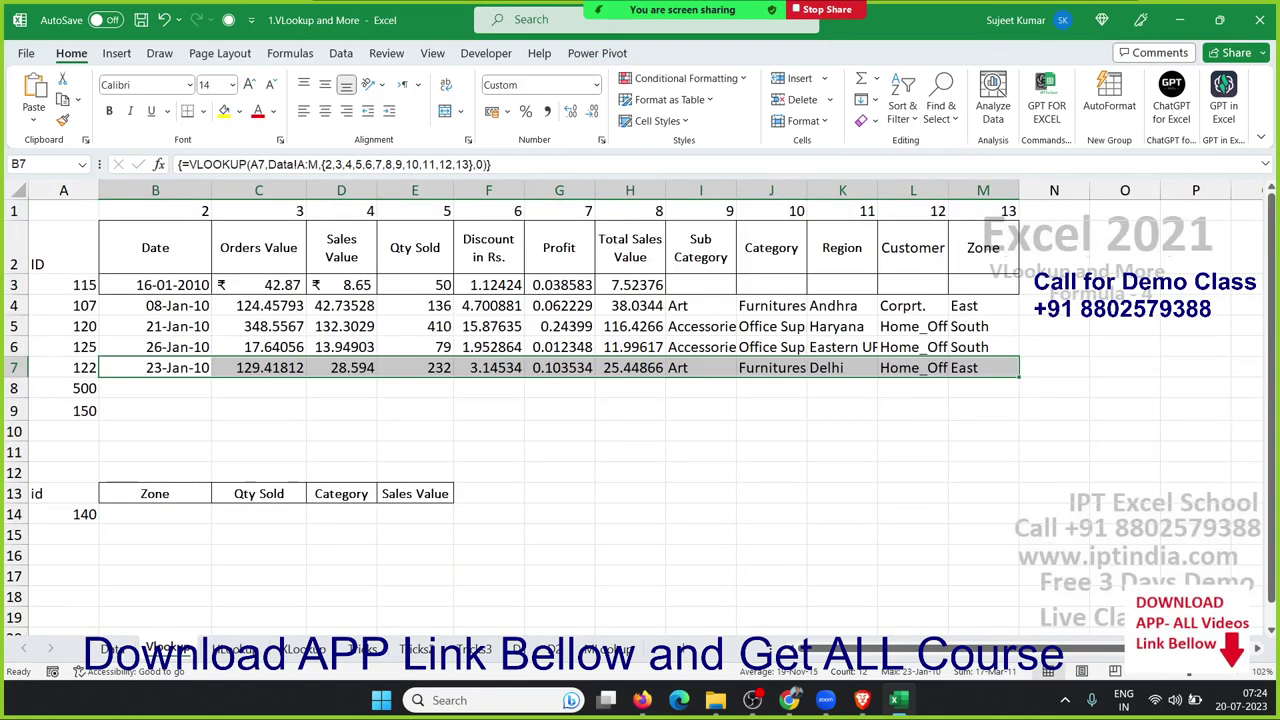
left_click(250, 394)
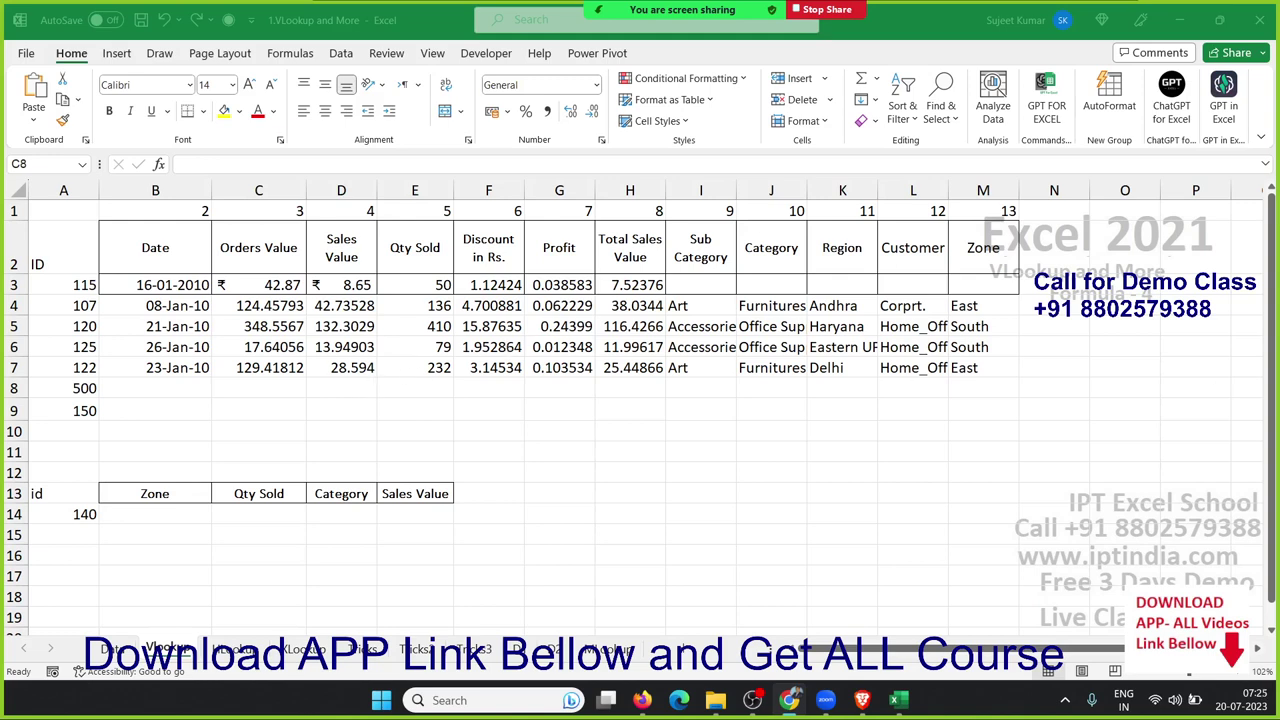
- Enter =MATCH(B13,Data!1:1,0) in B11 to get the header's Data sheet column number
left_click(201, 508)
left_click(196, 450)
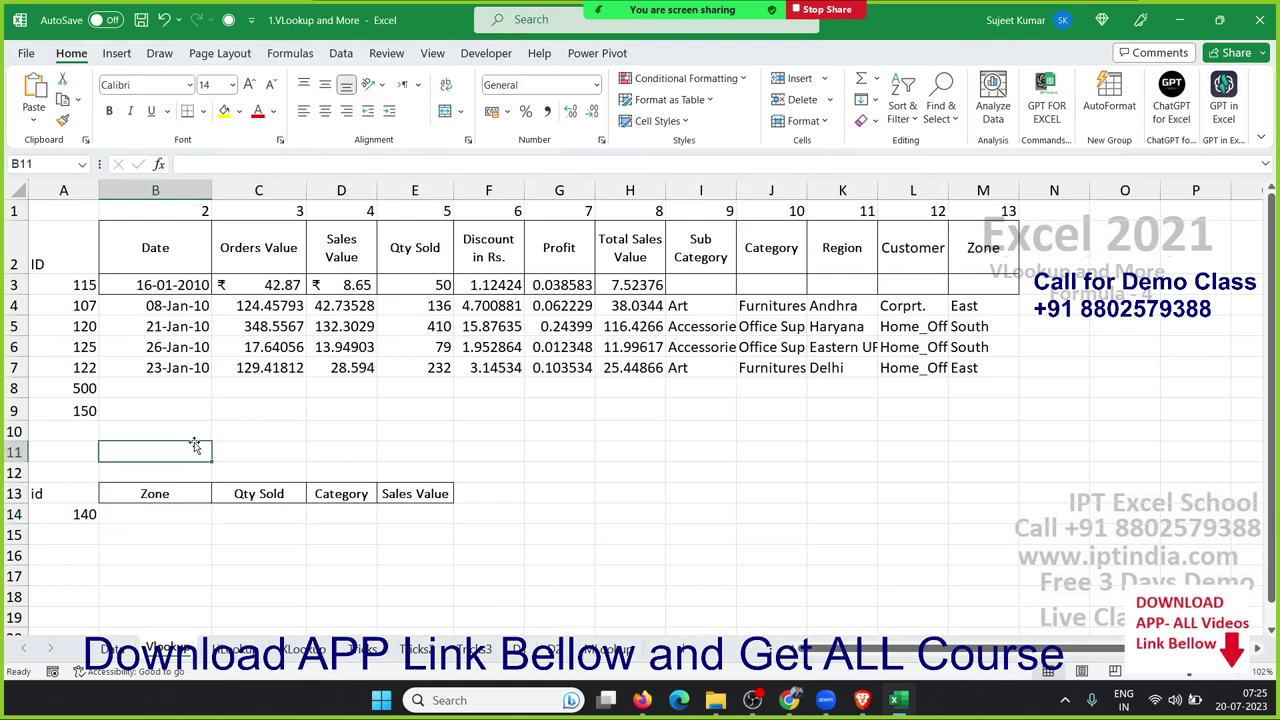
type("=mat")
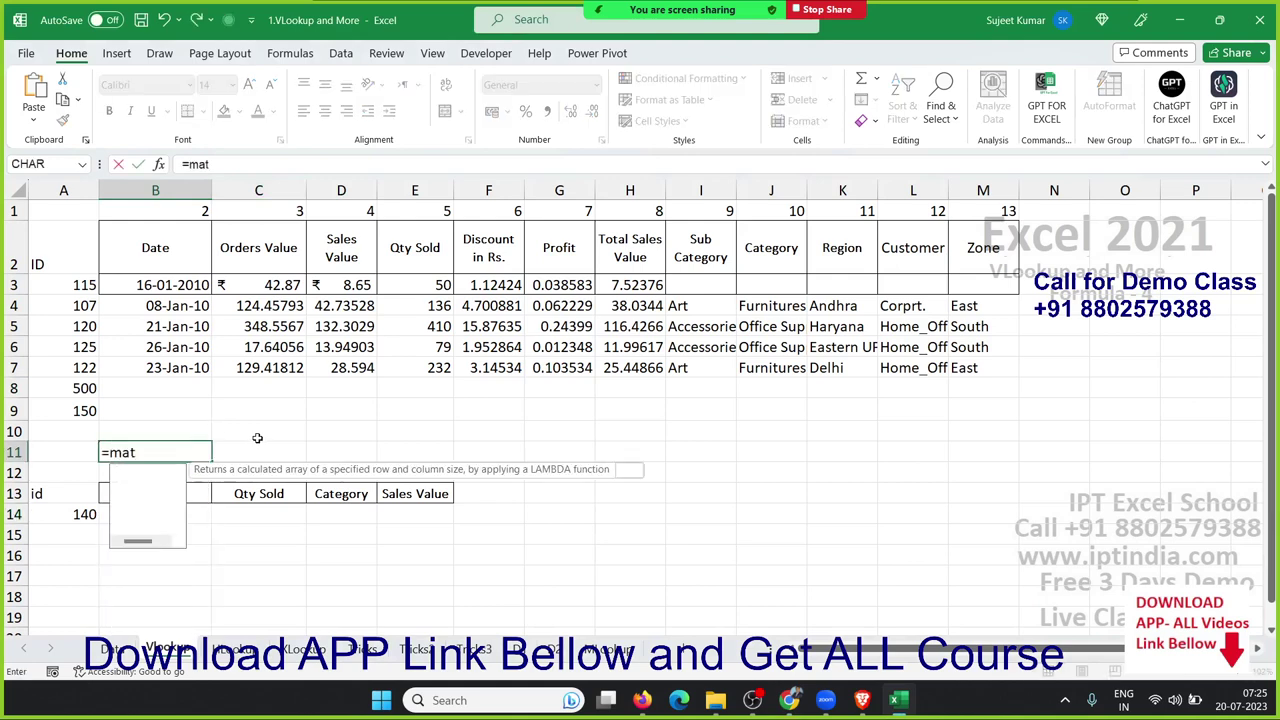
key("Tab")
key("Down")
key("Down")
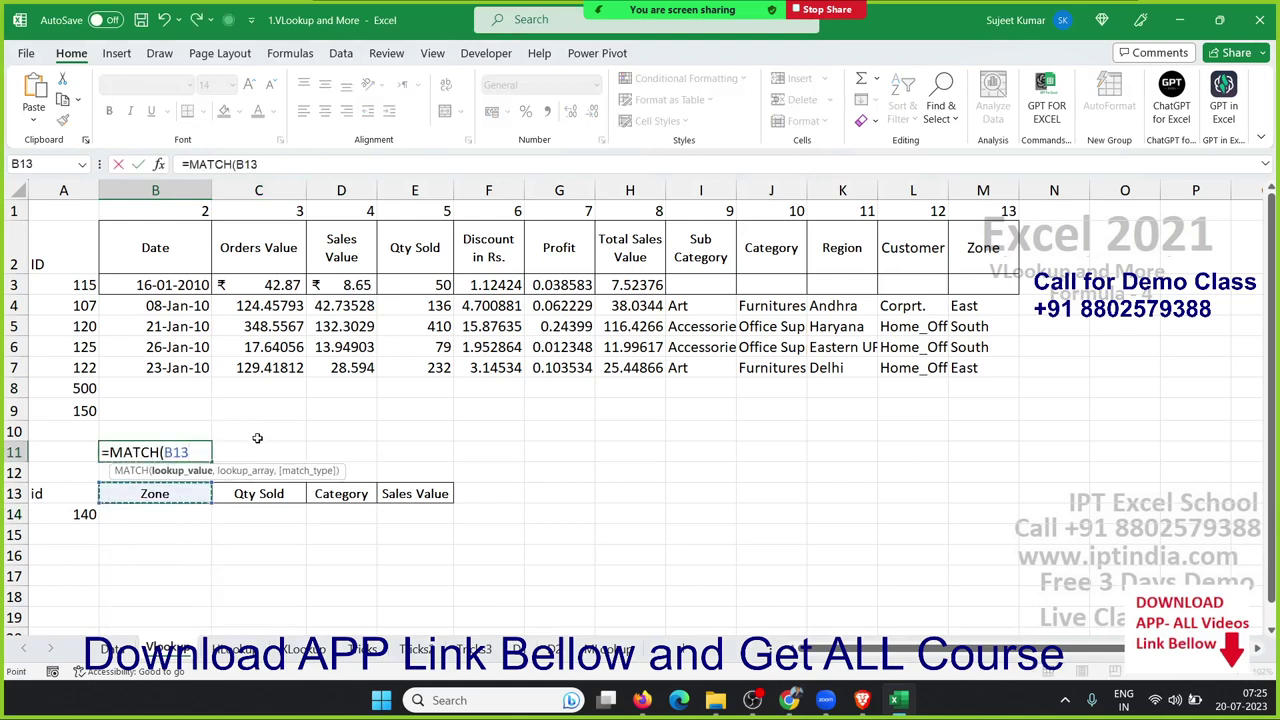
type(",")
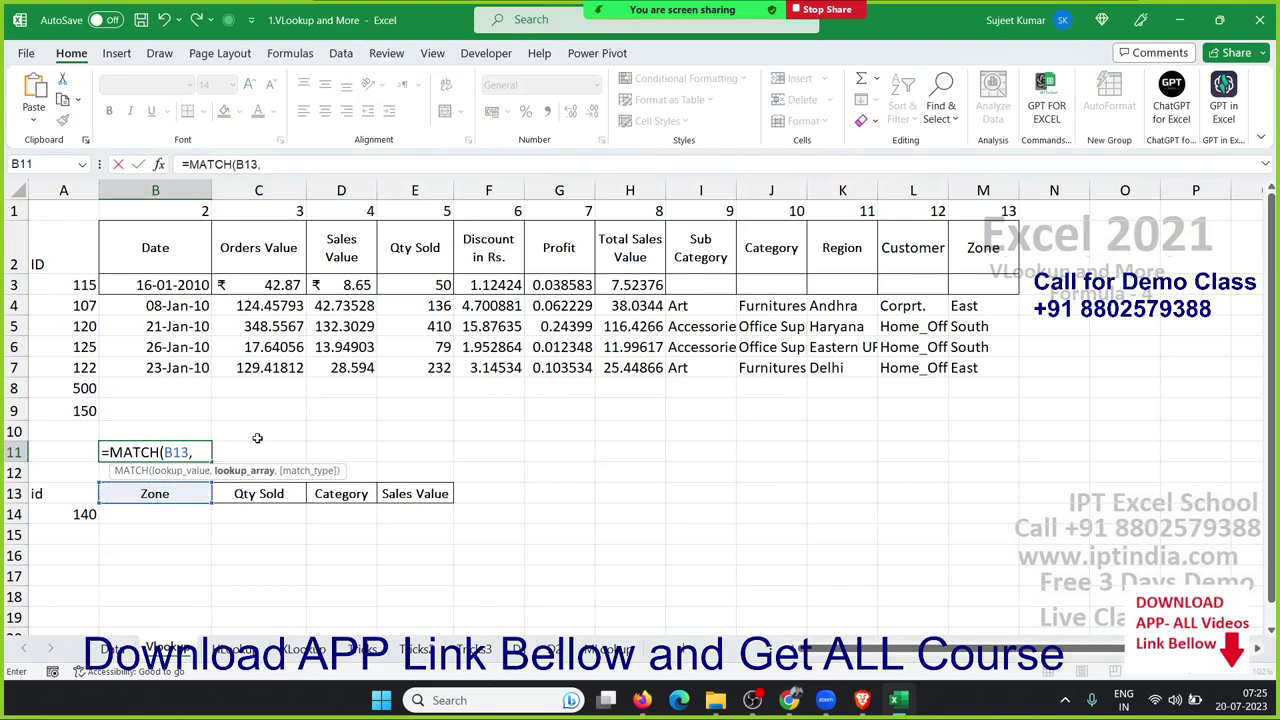
left_click(114, 649)
scroll(72, 343, "up", 5)
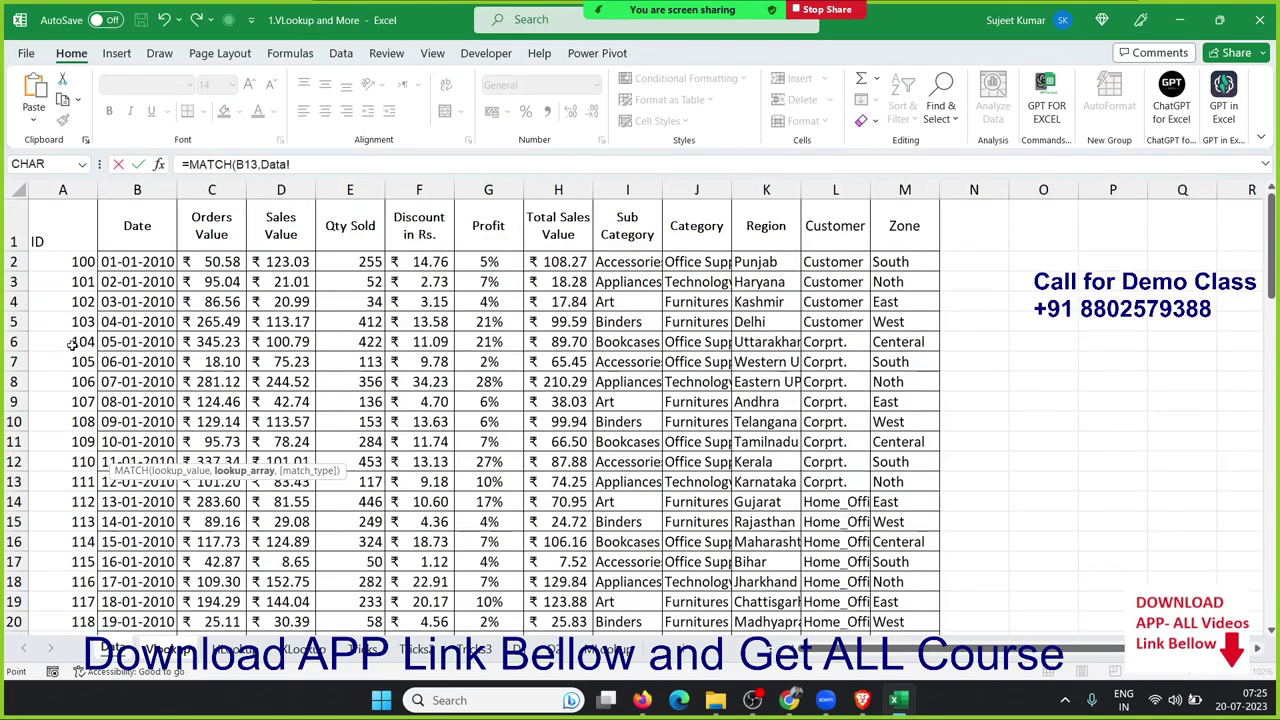
left_click(10, 238)
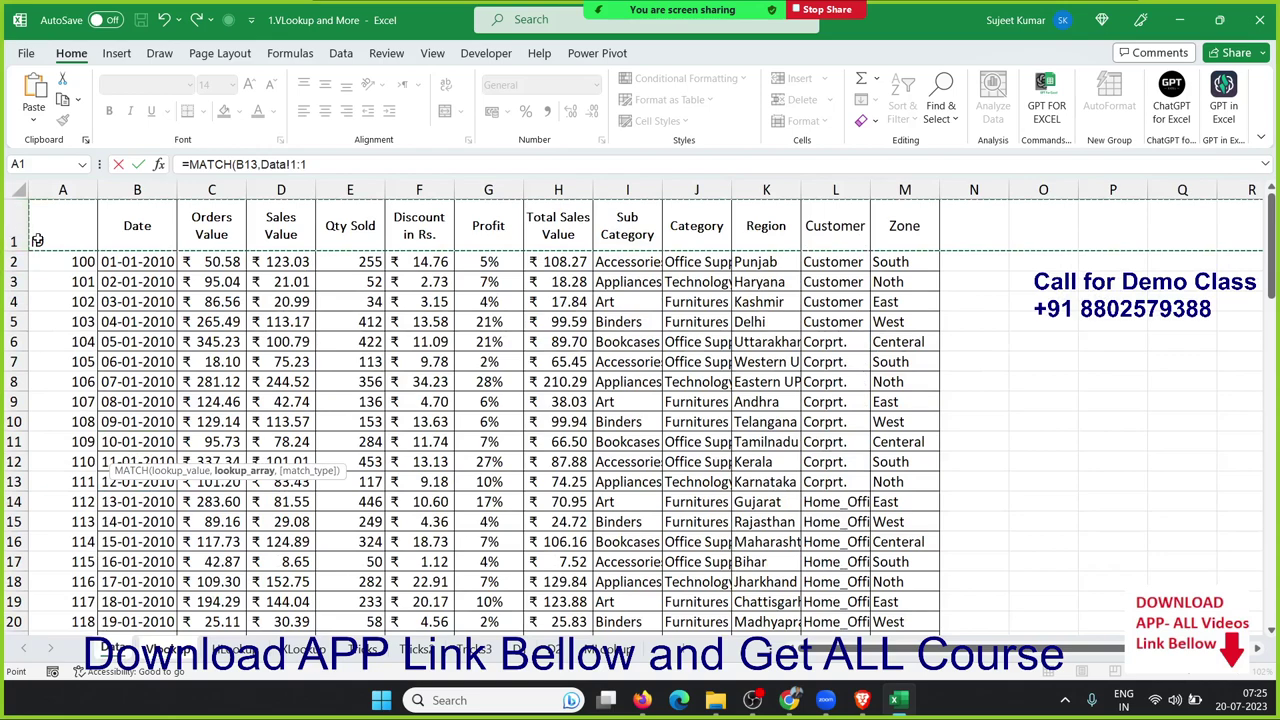
type(",0")
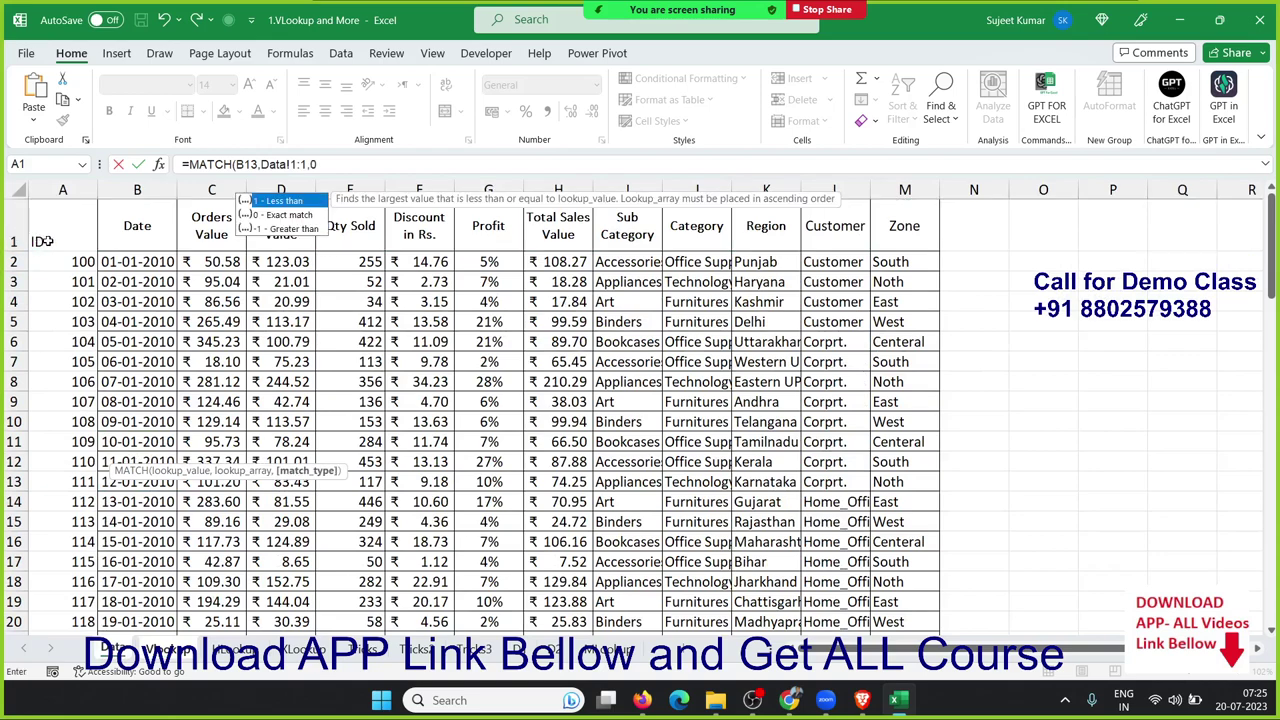
key("Return")
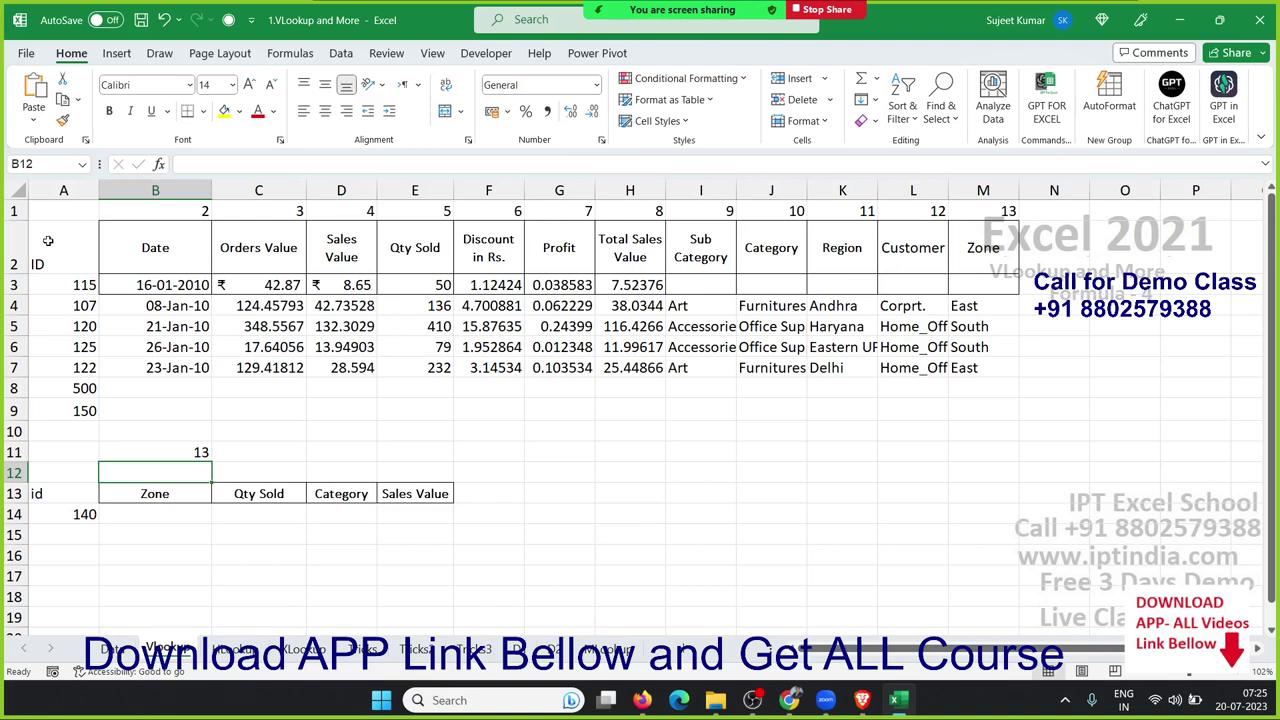
key("Up")
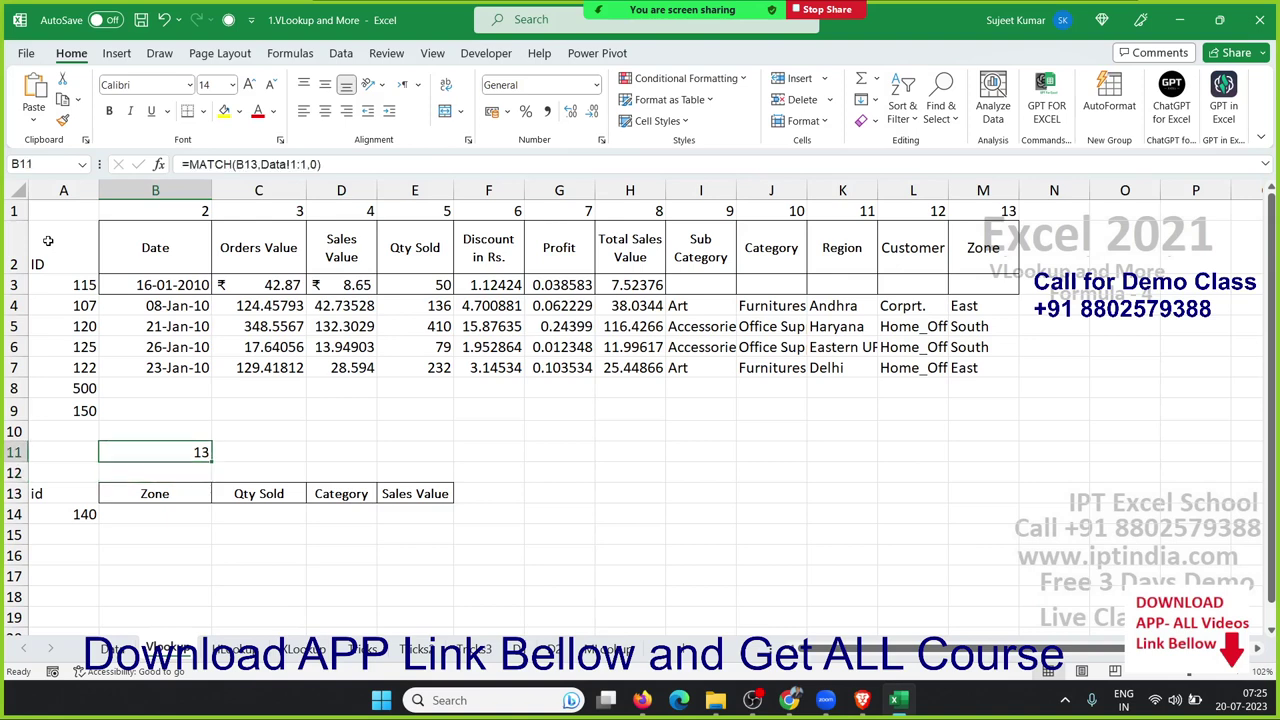
- Replace the Zone header in B13 with 'Customer' copied from the Data sheet's L2 header
key("Down")
key("Down")
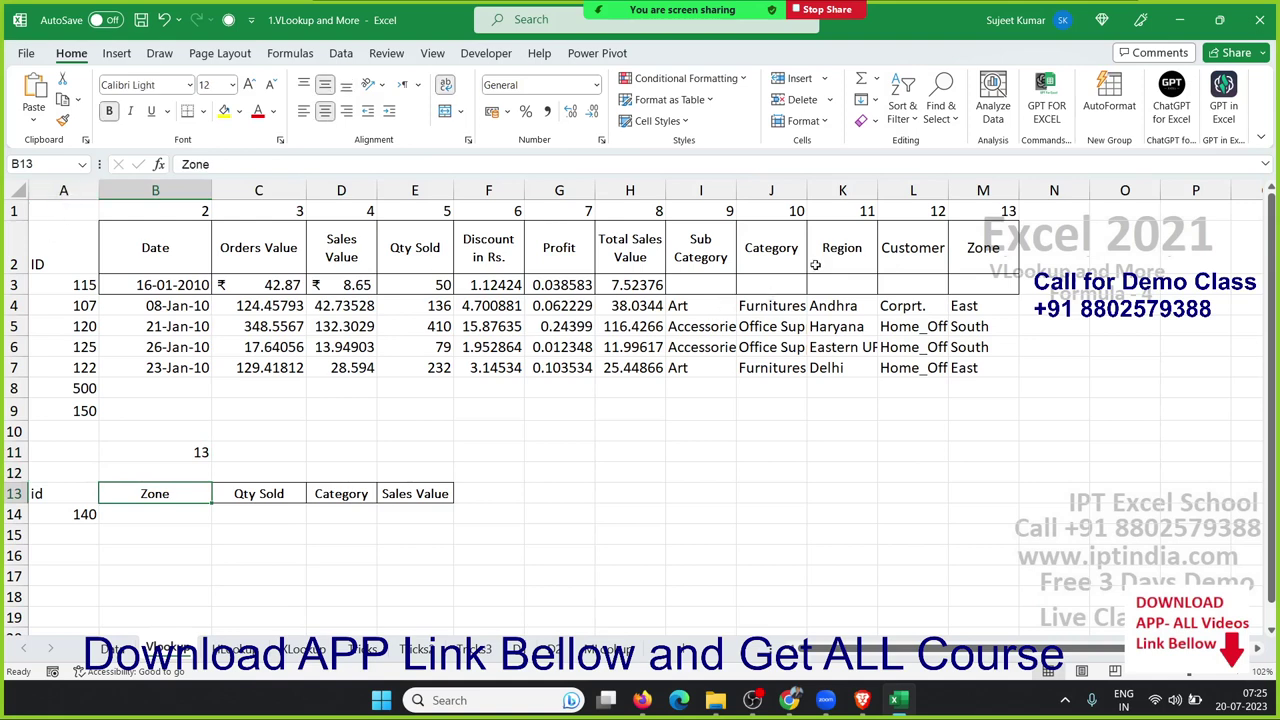
double_click(897, 254)
double_click(897, 254)
key("ctrl+c")
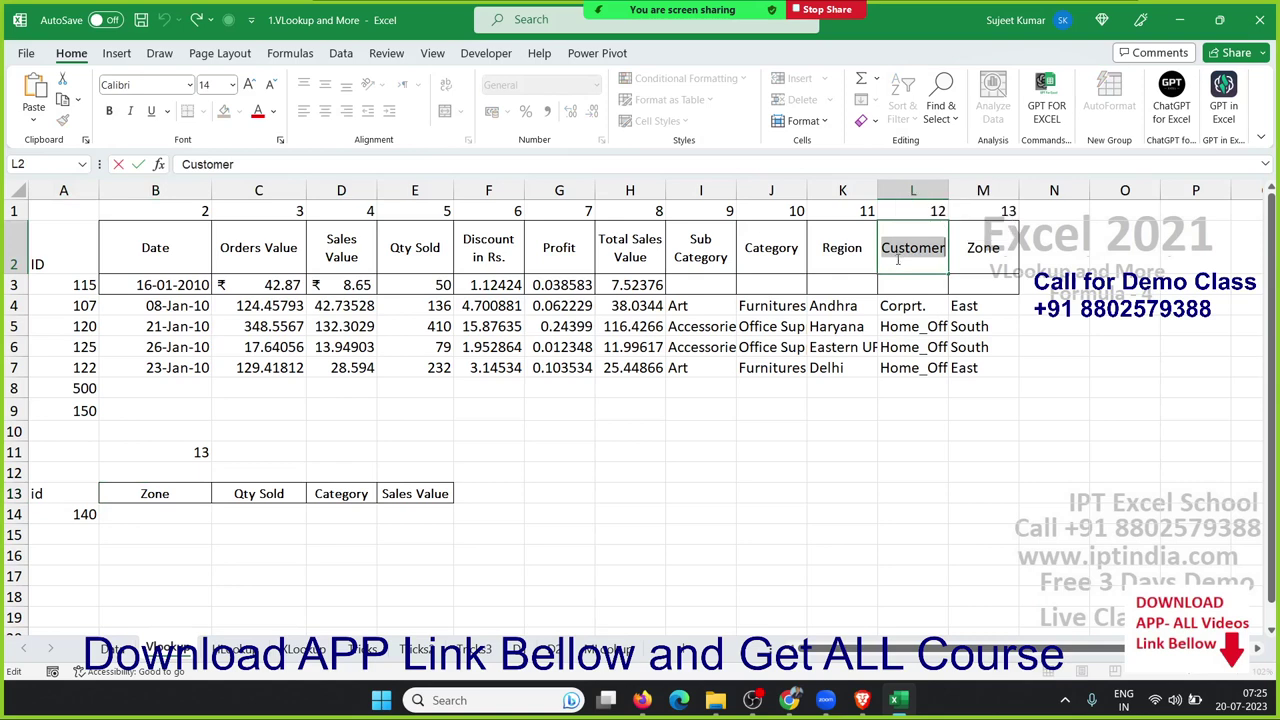
left_click(160, 492)
double_click(163, 494)
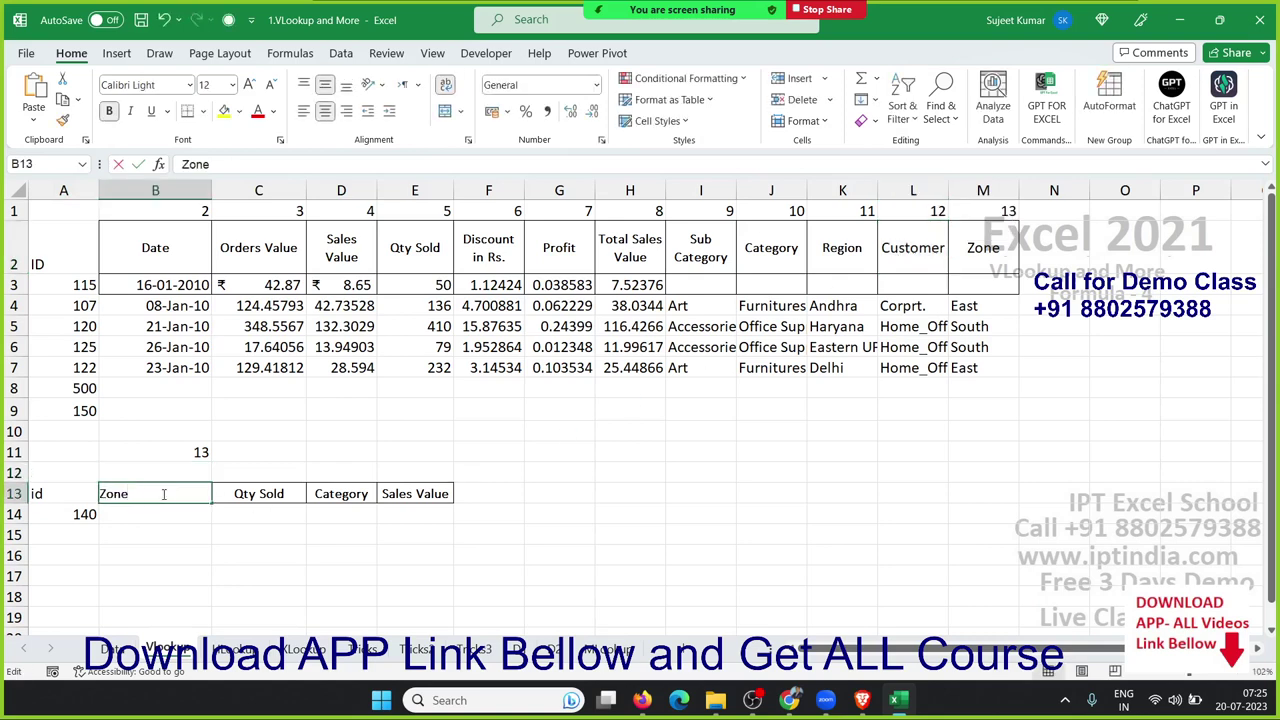
left_click_drag(163, 494, 18, 493)
key("ctrl+v")
key("Return")
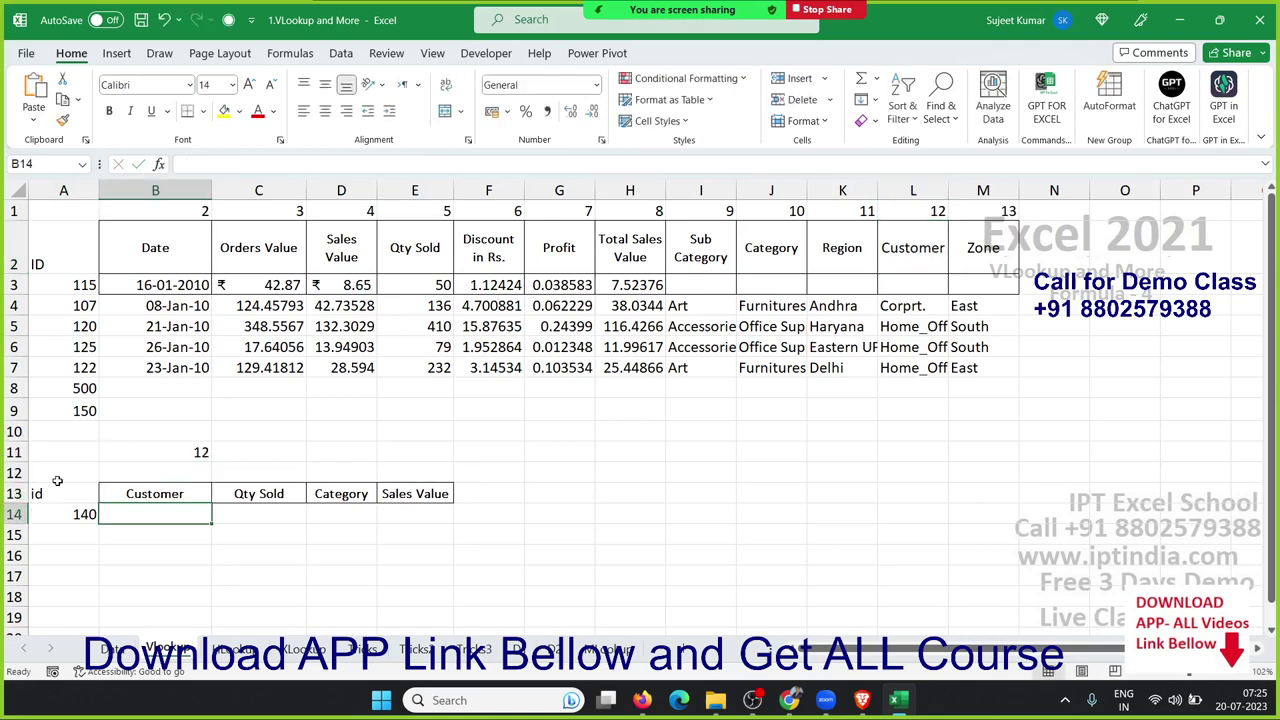
- Enter a VLOOKUP in B14 on A14 over Data columns A:M, using B11 as column index
type("=")
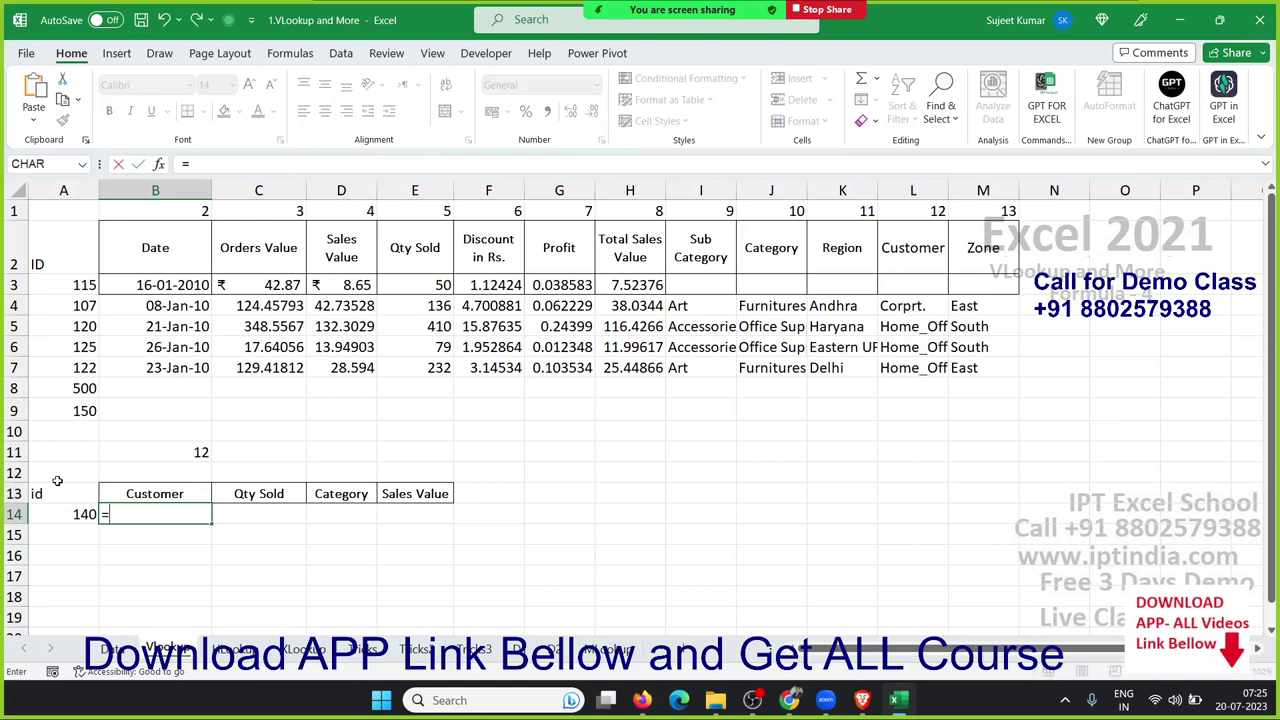
type("vl")
key("Tab")
key("Left")
type(",")
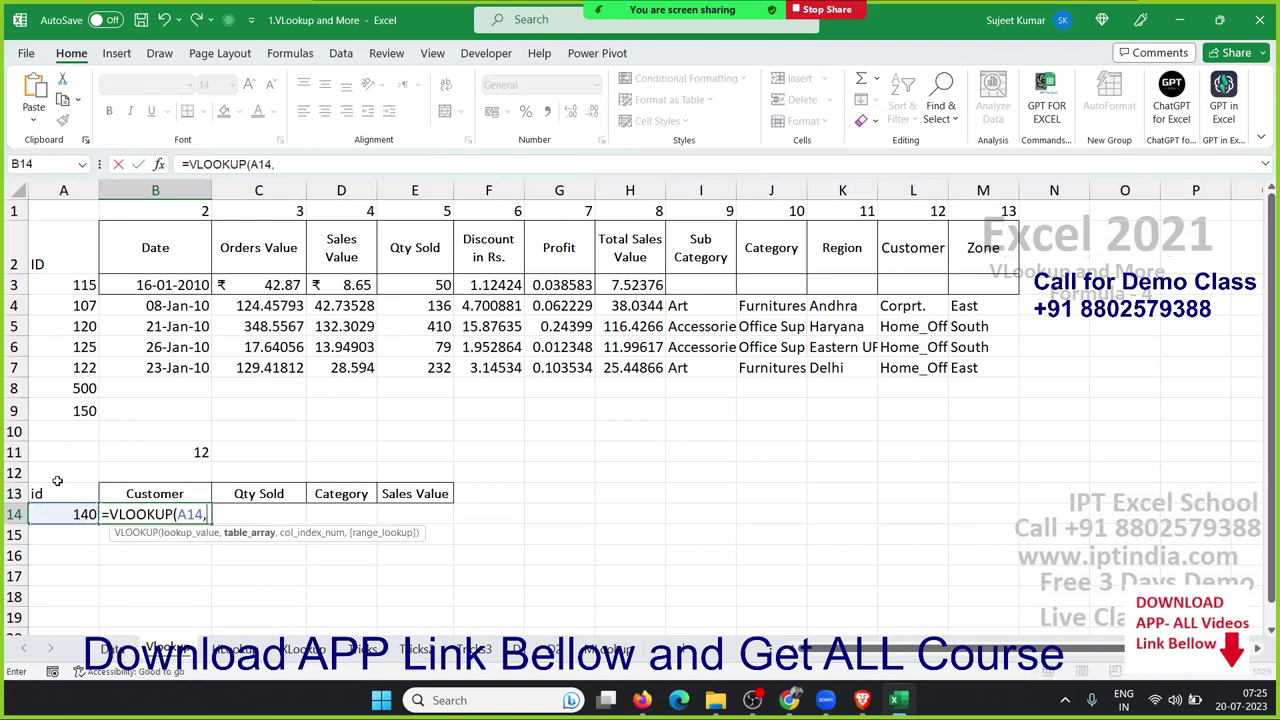
left_click(112, 650)
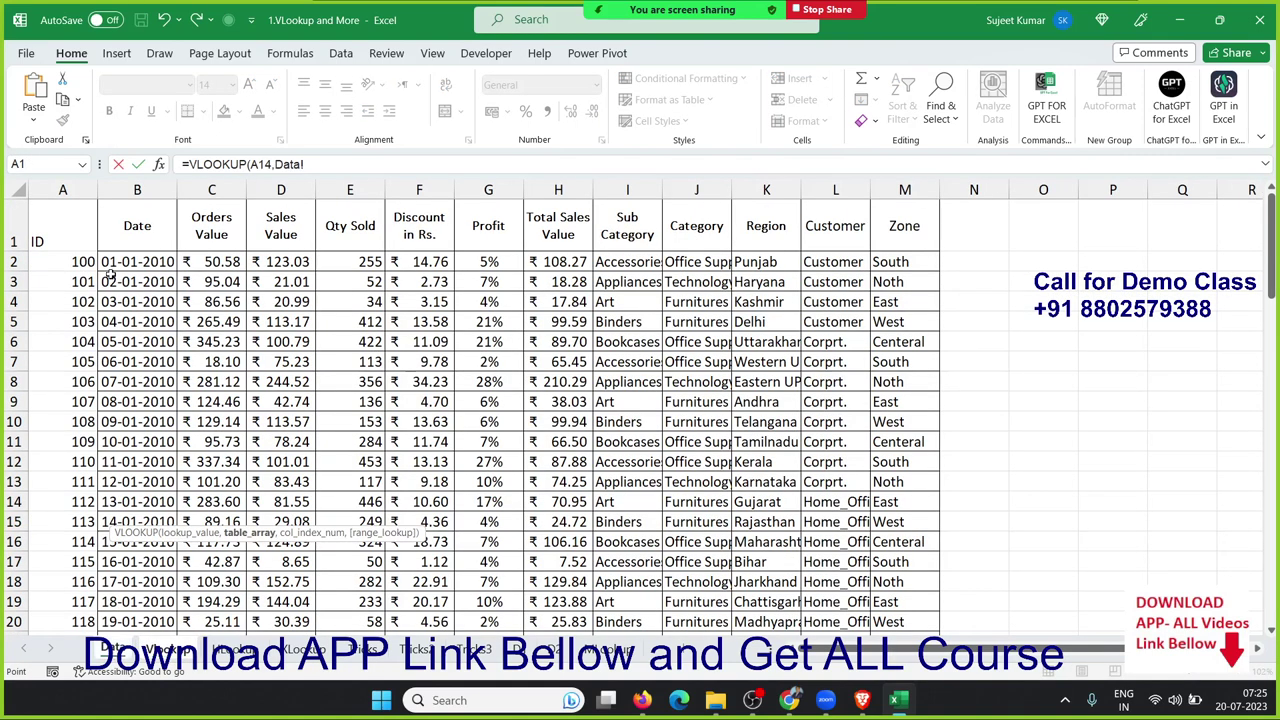
left_click_drag(63, 190, 881, 222)
type(",")
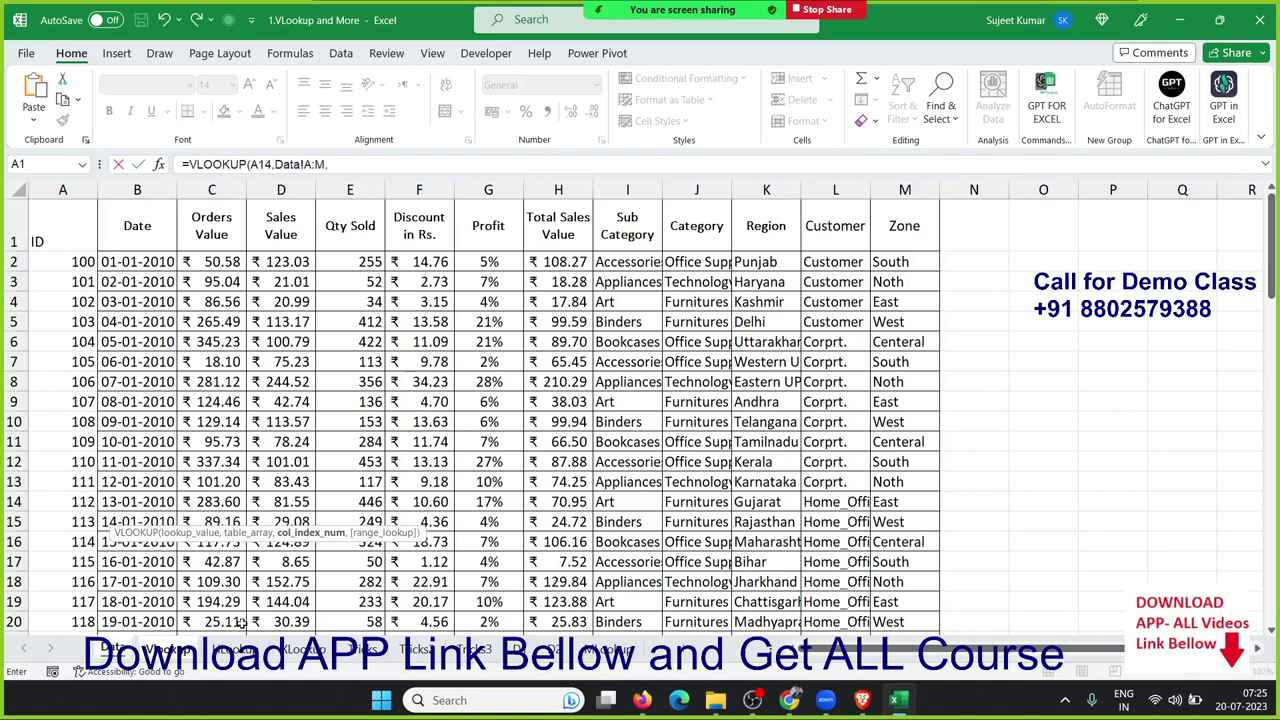
left_click(174, 657)
left_click(190, 452)
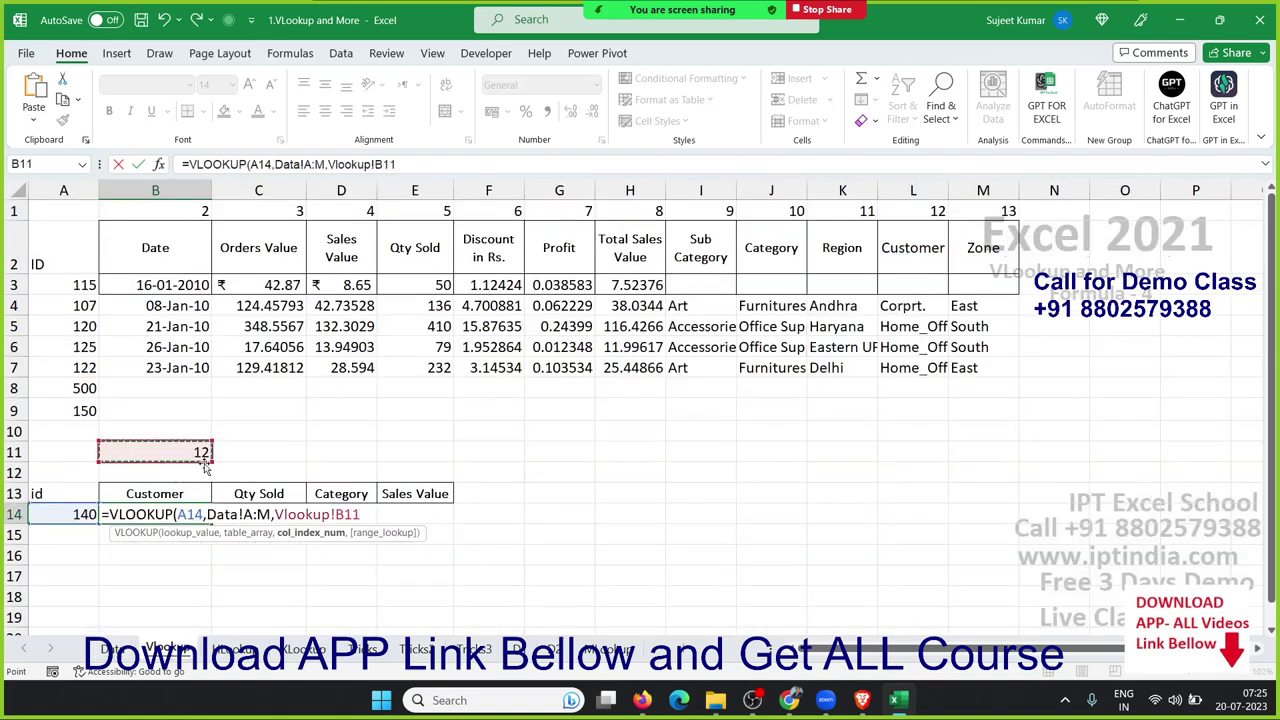
type(",0")
key("Return")
key("Up")
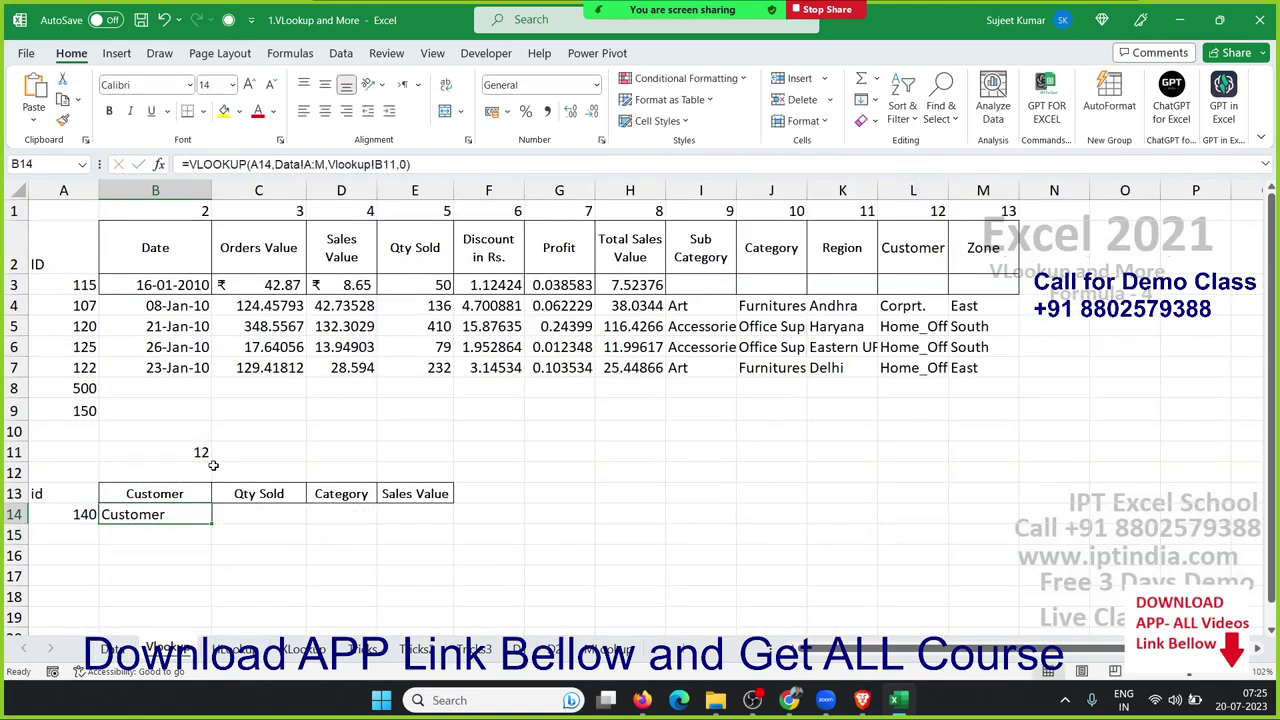
- Replace the B11 column-index reference in B14's VLOOKUP with the MATCH expression copied from B11
double_click(201, 455)
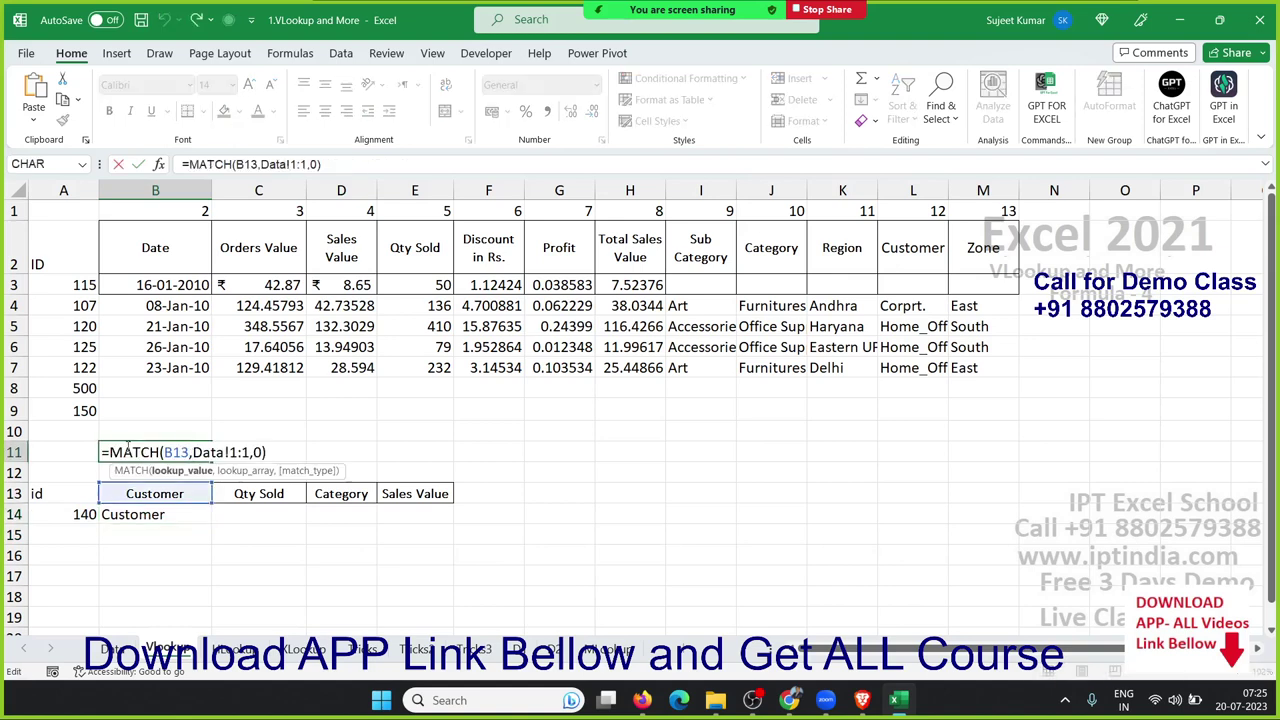
left_click_drag(111, 452, 266, 452)
key("ctrl+c")
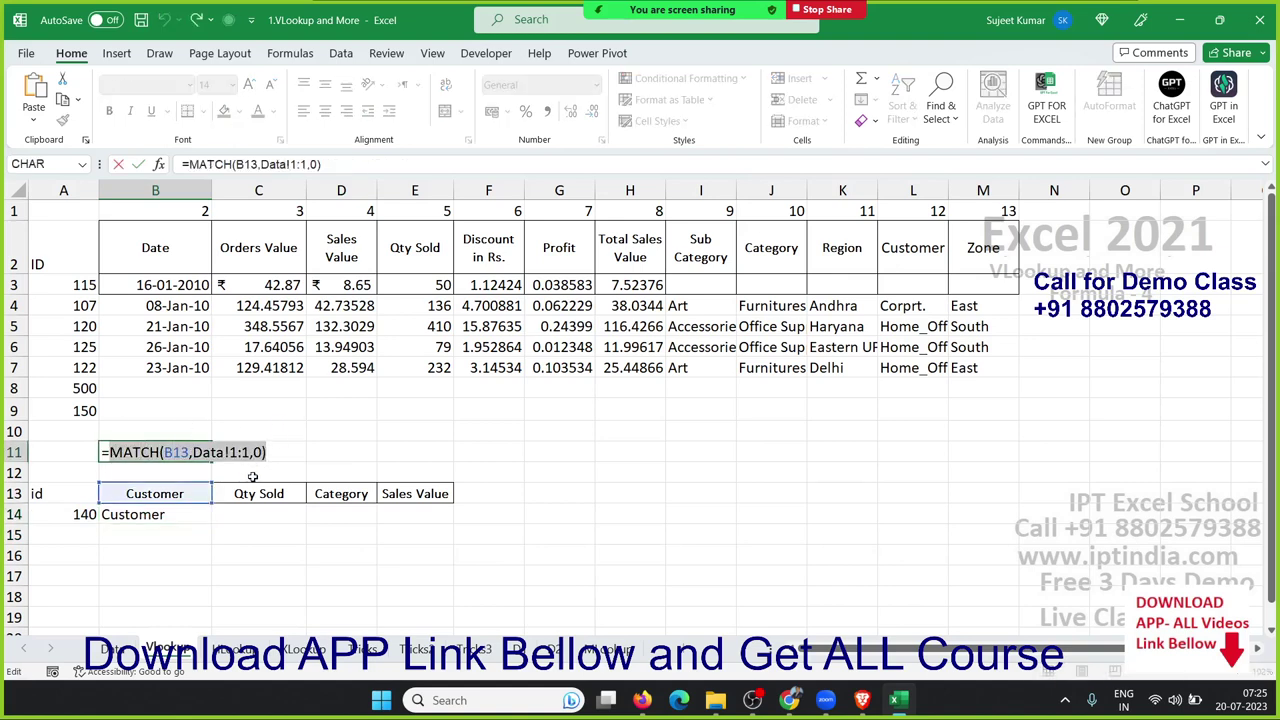
left_click(182, 518)
double_click(182, 518)
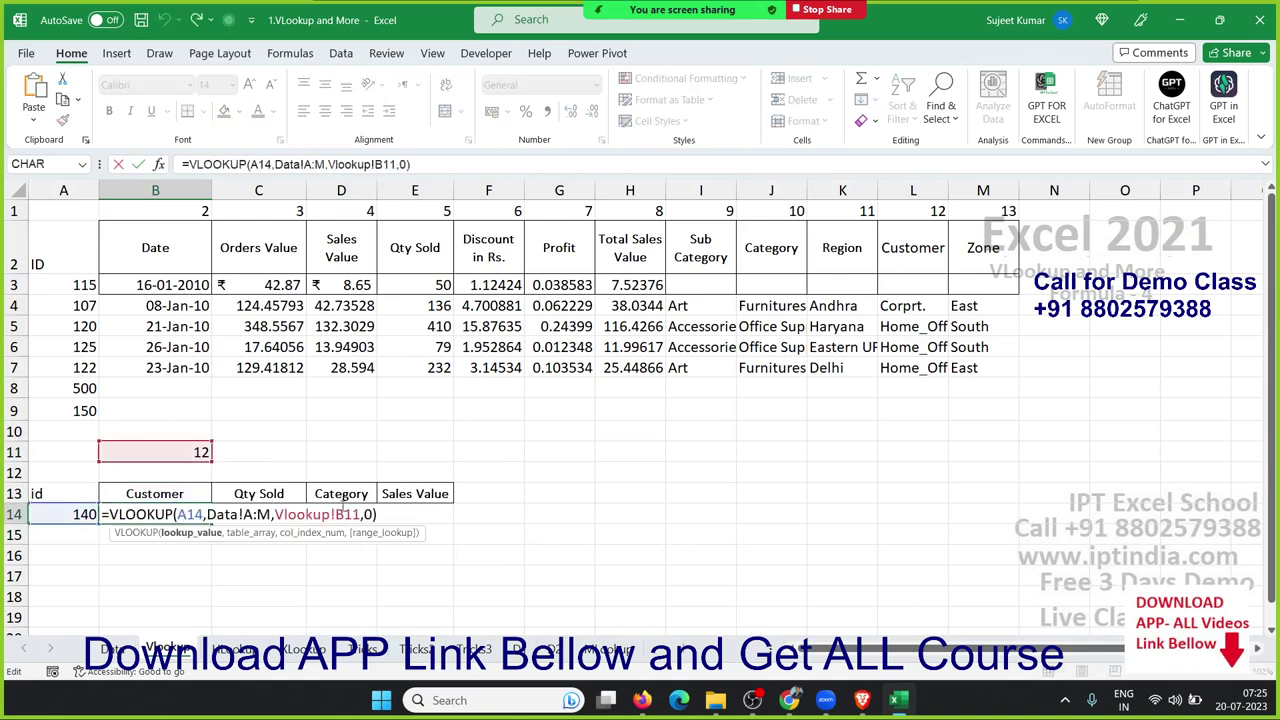
left_click_drag(360, 514, 275, 514)
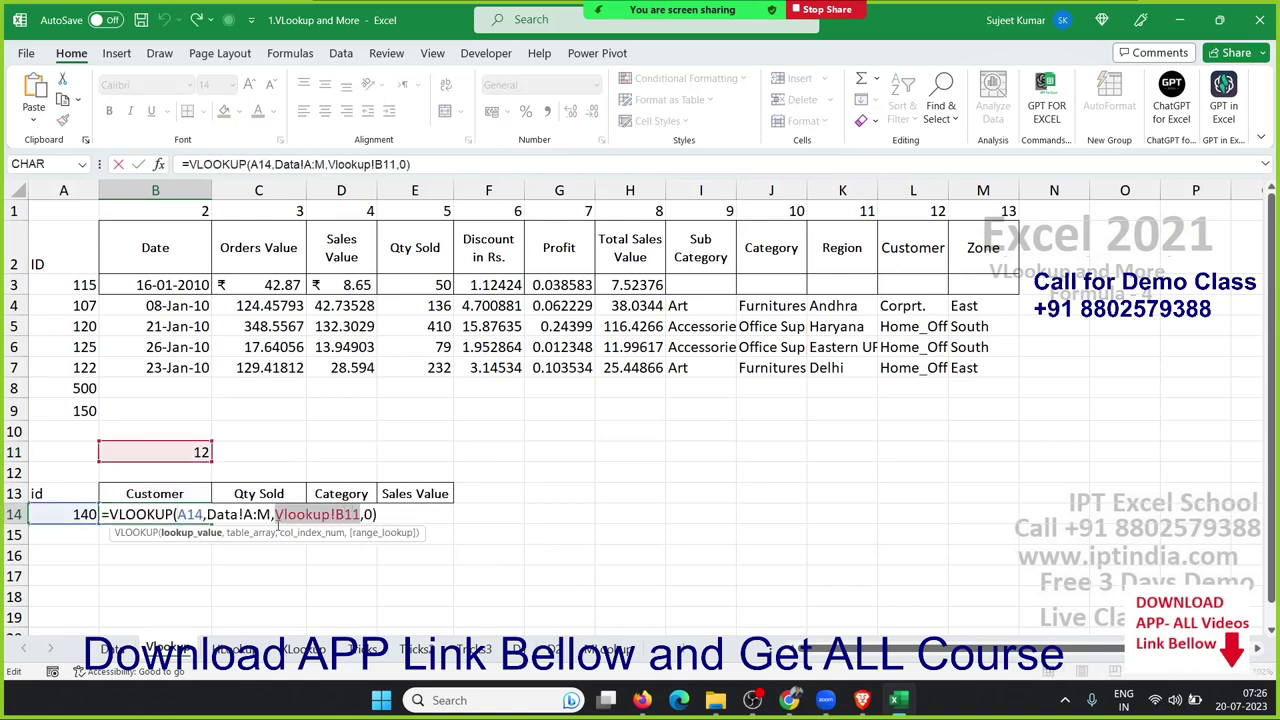
key("ctrl+v")
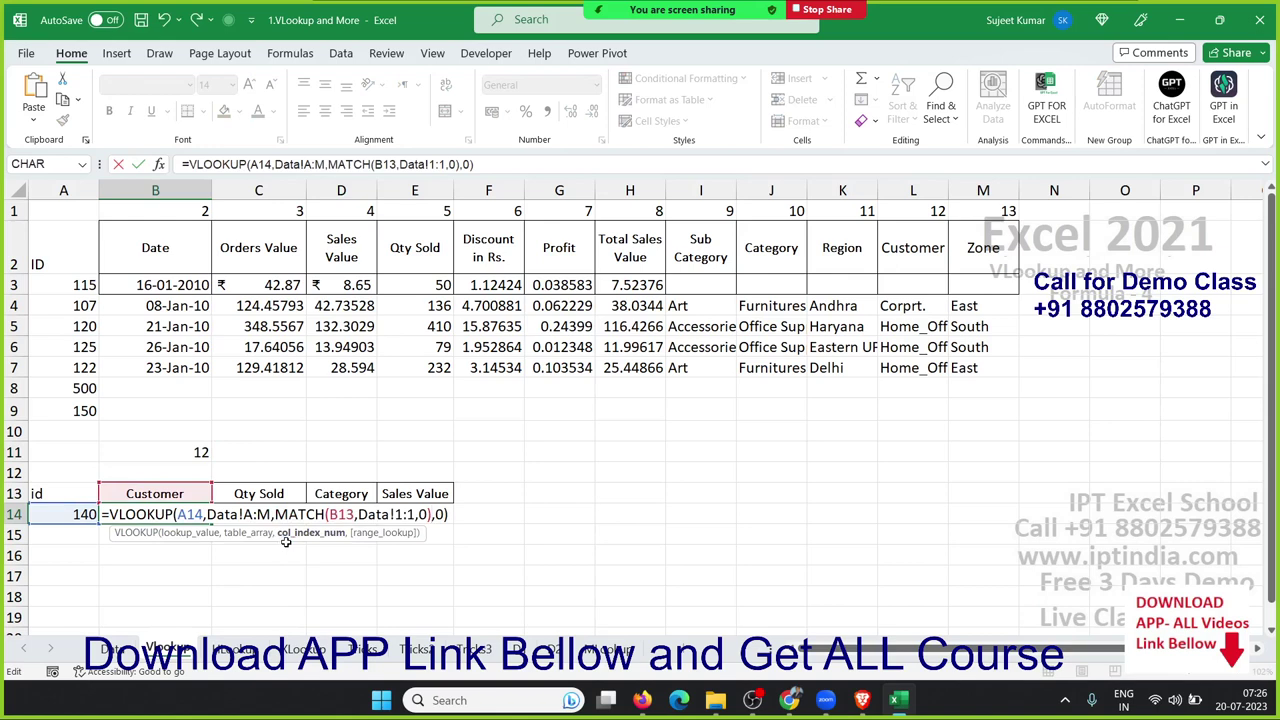
- Make the references absolute: $A14, Data!$A:$M, B$13 and Data!$1:$1
left_click(205, 514)
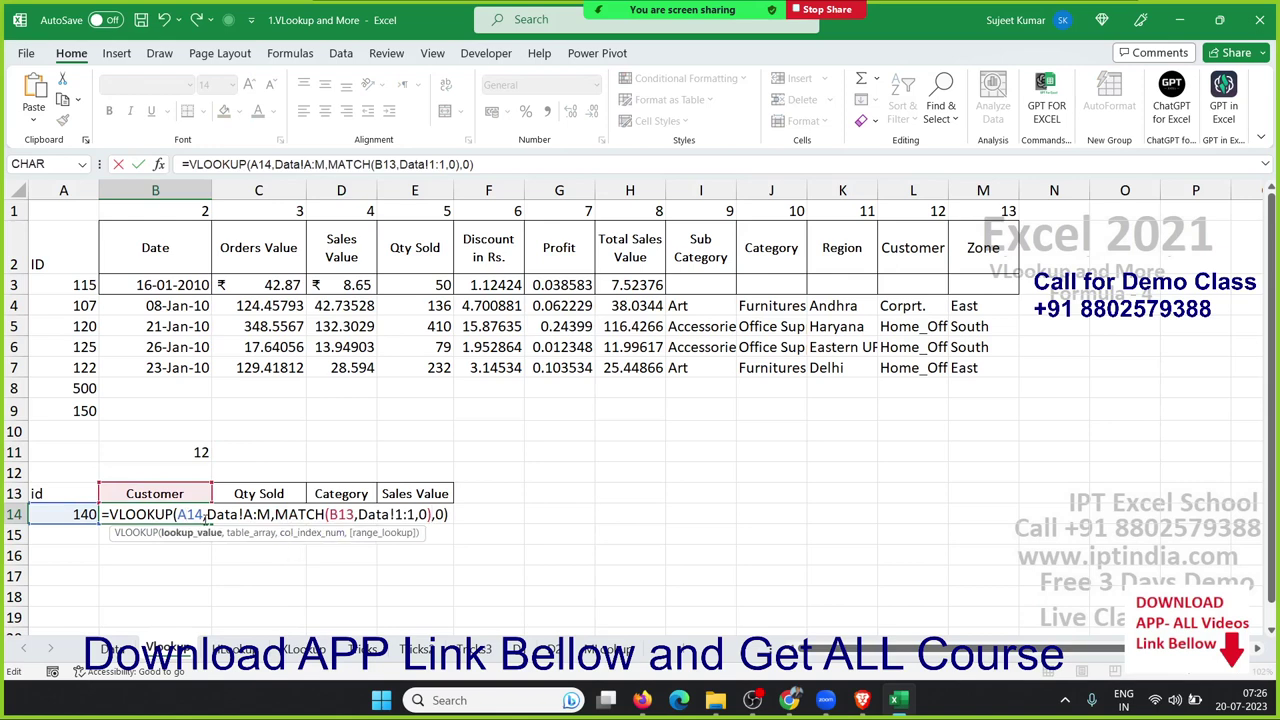
key("F4")
key("F4")
key("F4")
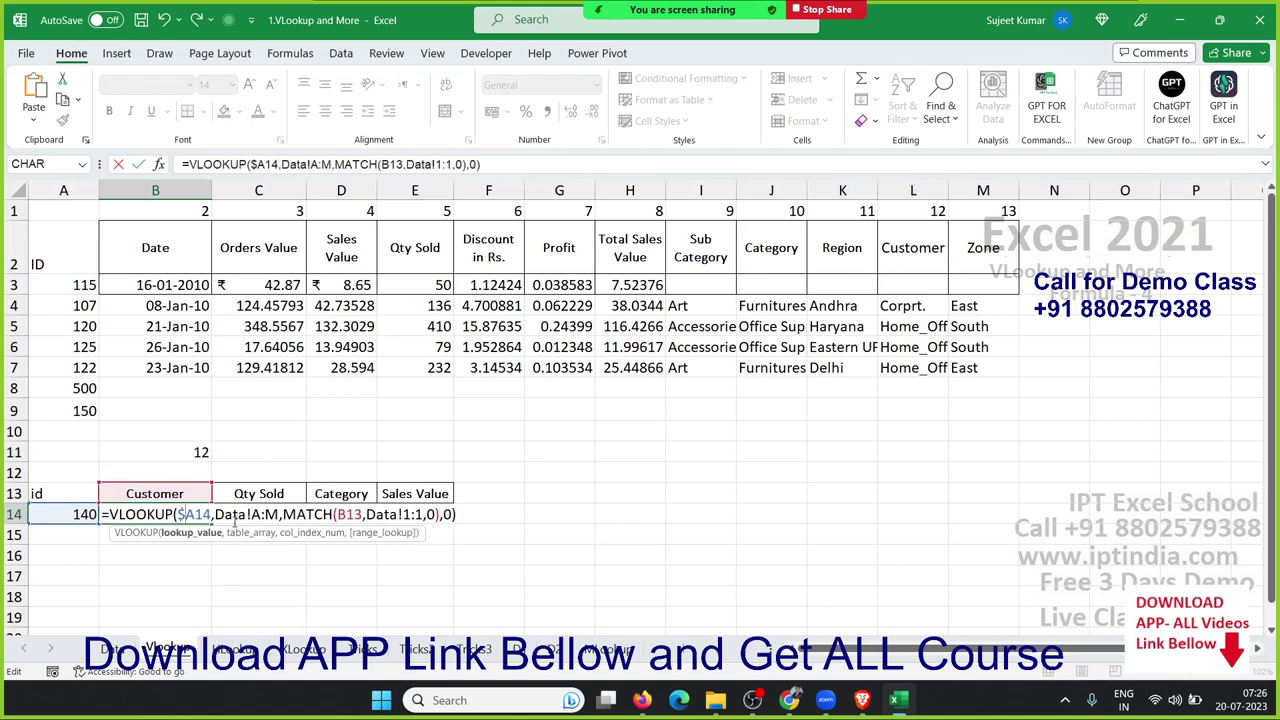
left_click(268, 514)
key("F4")
left_click(359, 514)
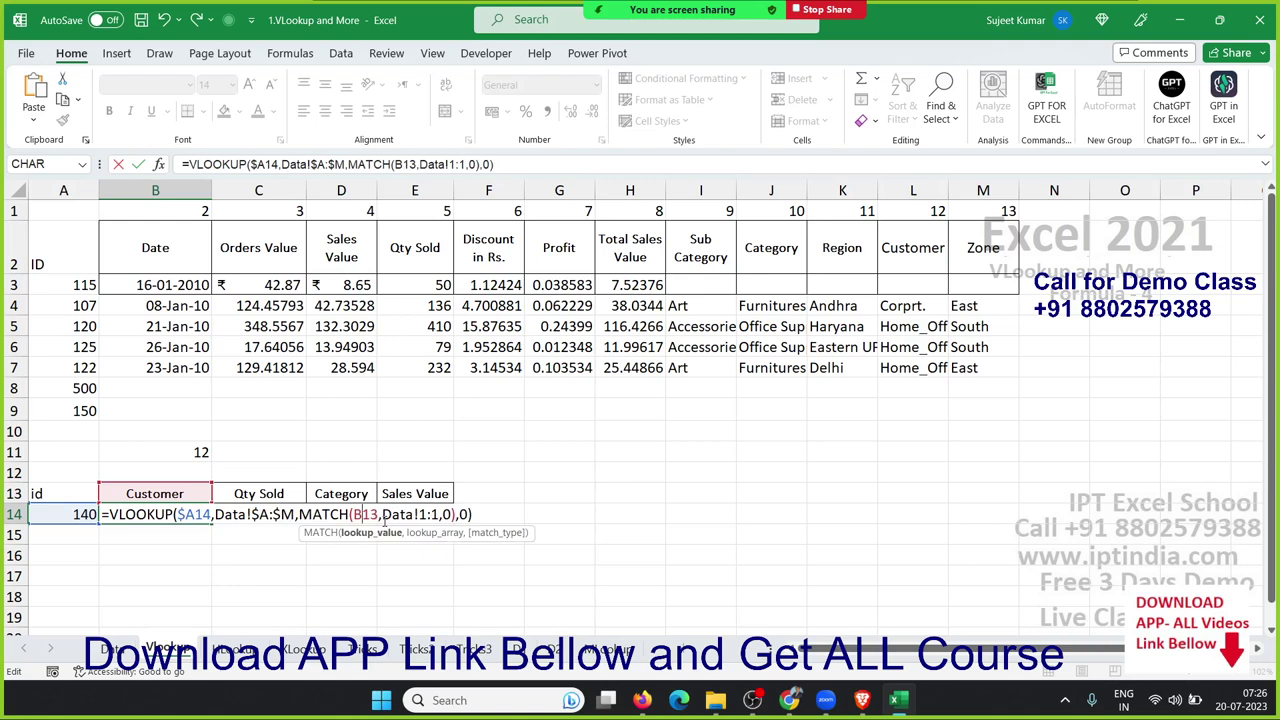
type("$")
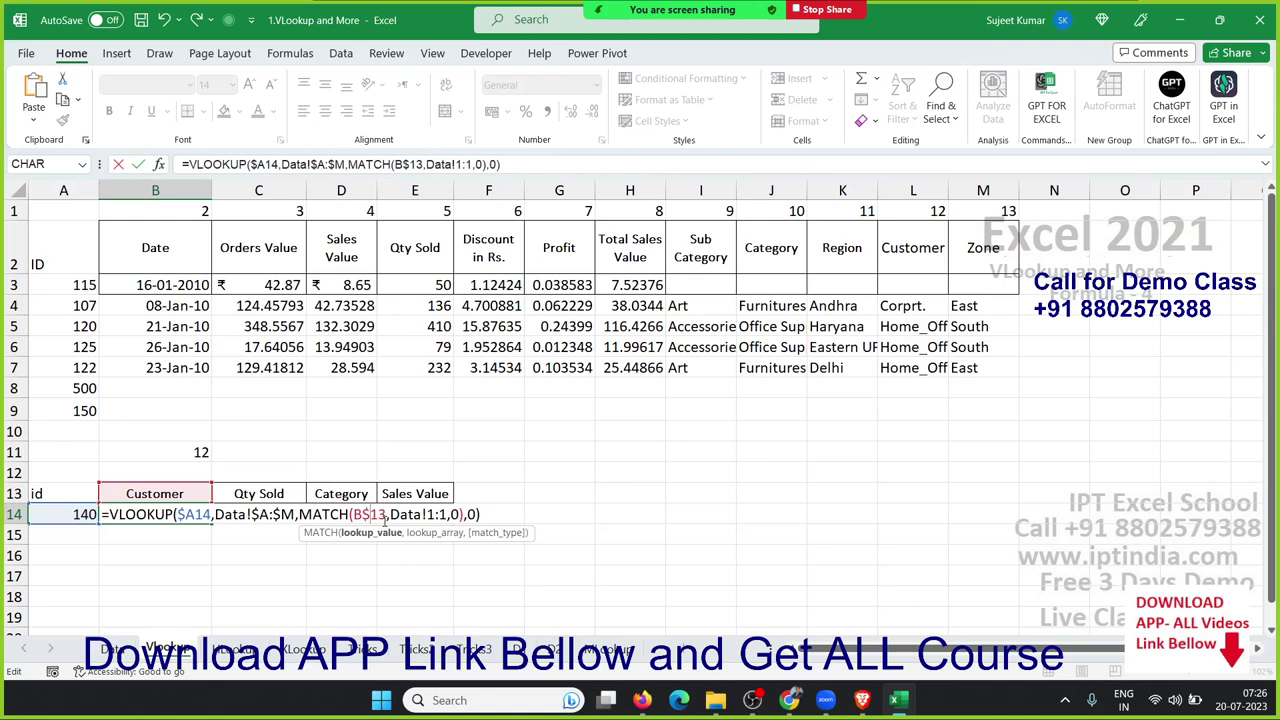
left_click(430, 516)
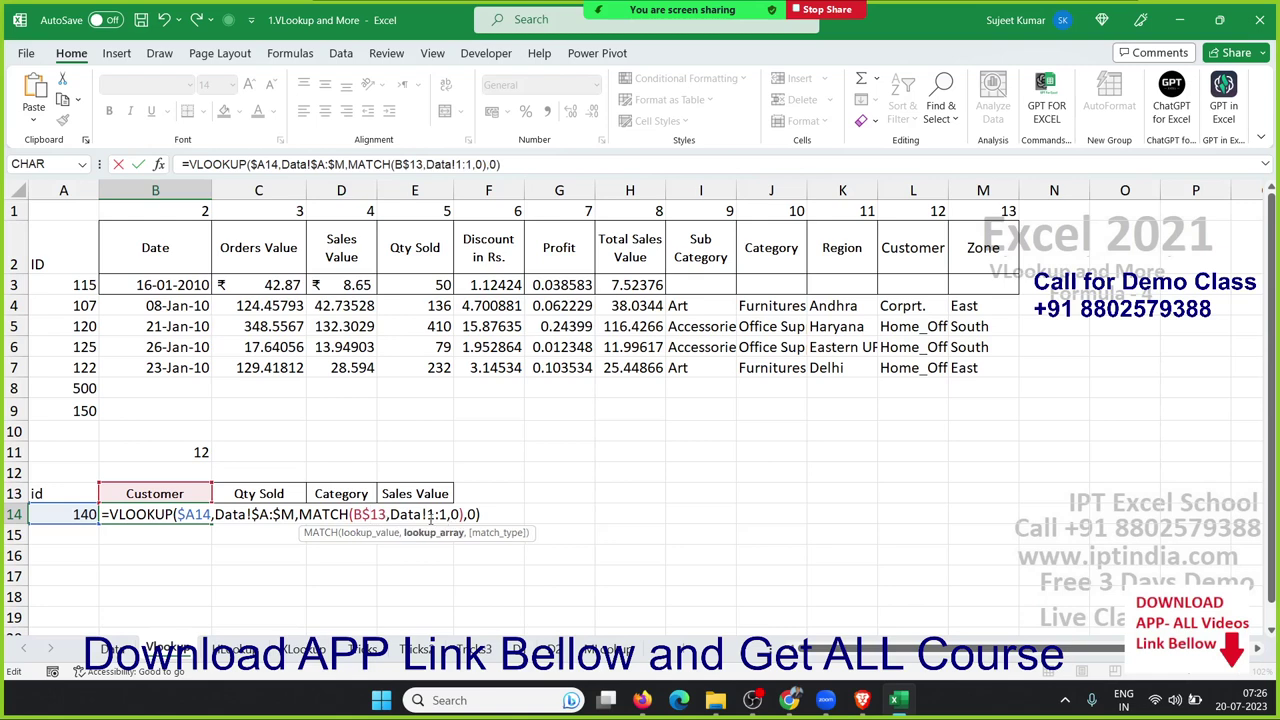
double_click(435, 516)
- Commit the B14 formula and fill it right across C14:E14 with Ctrl+R
key("Return")
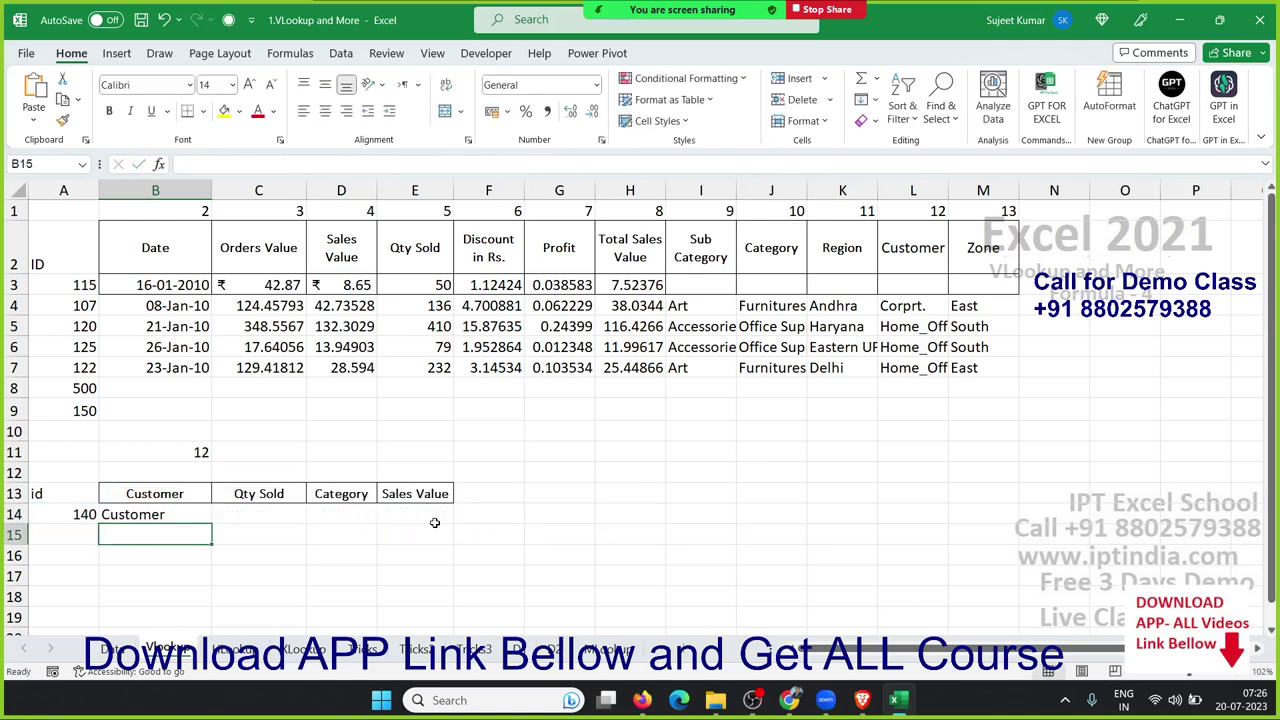
key("Up")
key("shift+Right")
key("shift+Right")
key("shift+Right")
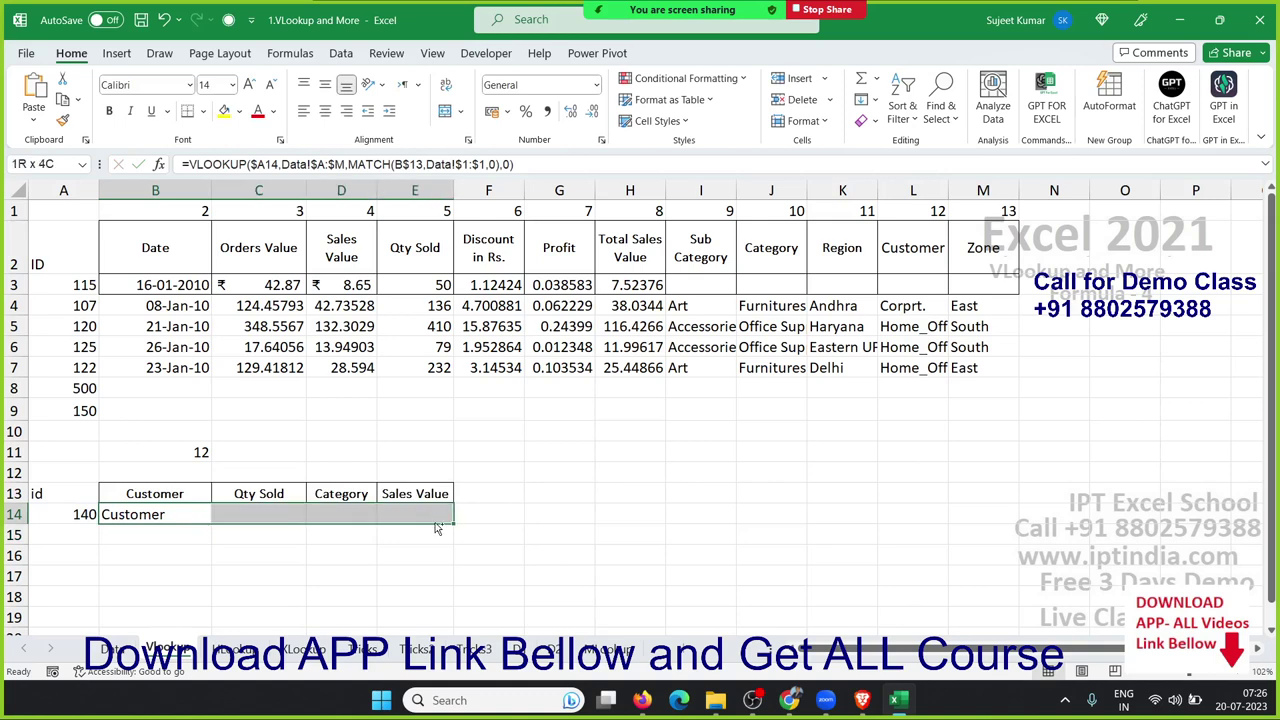
key("ctrl+r")
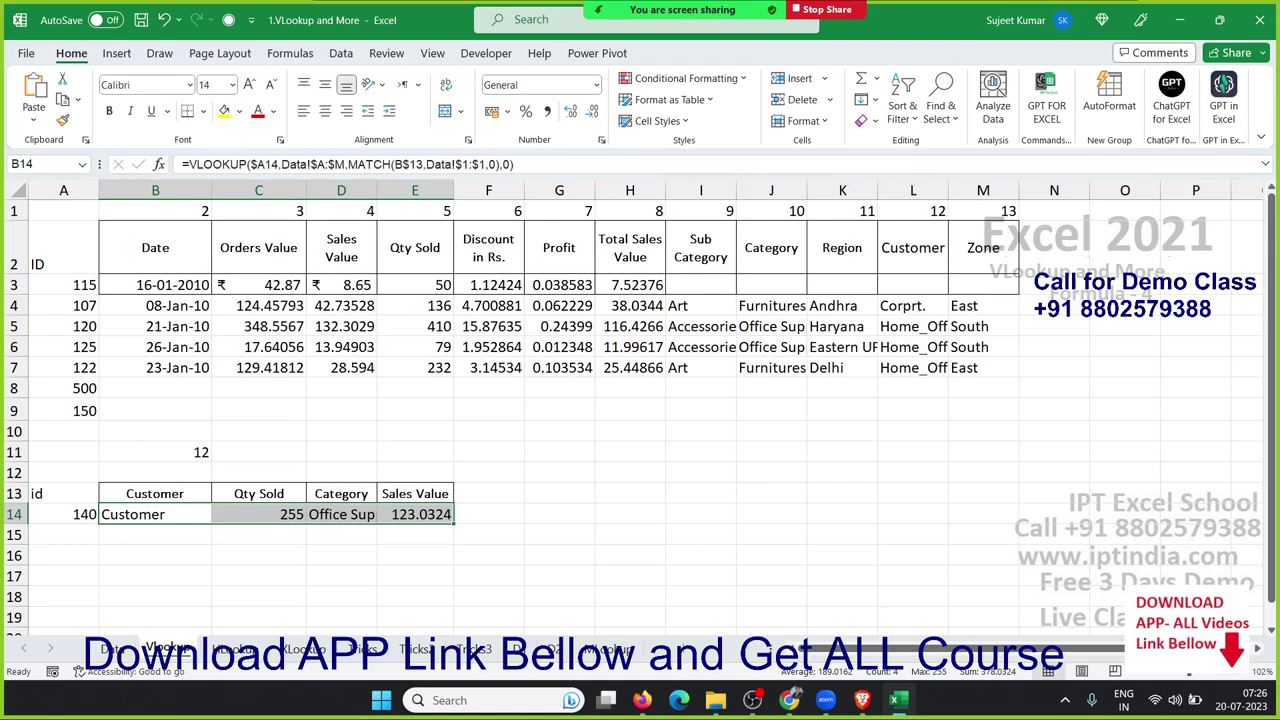
left_click(128, 549)
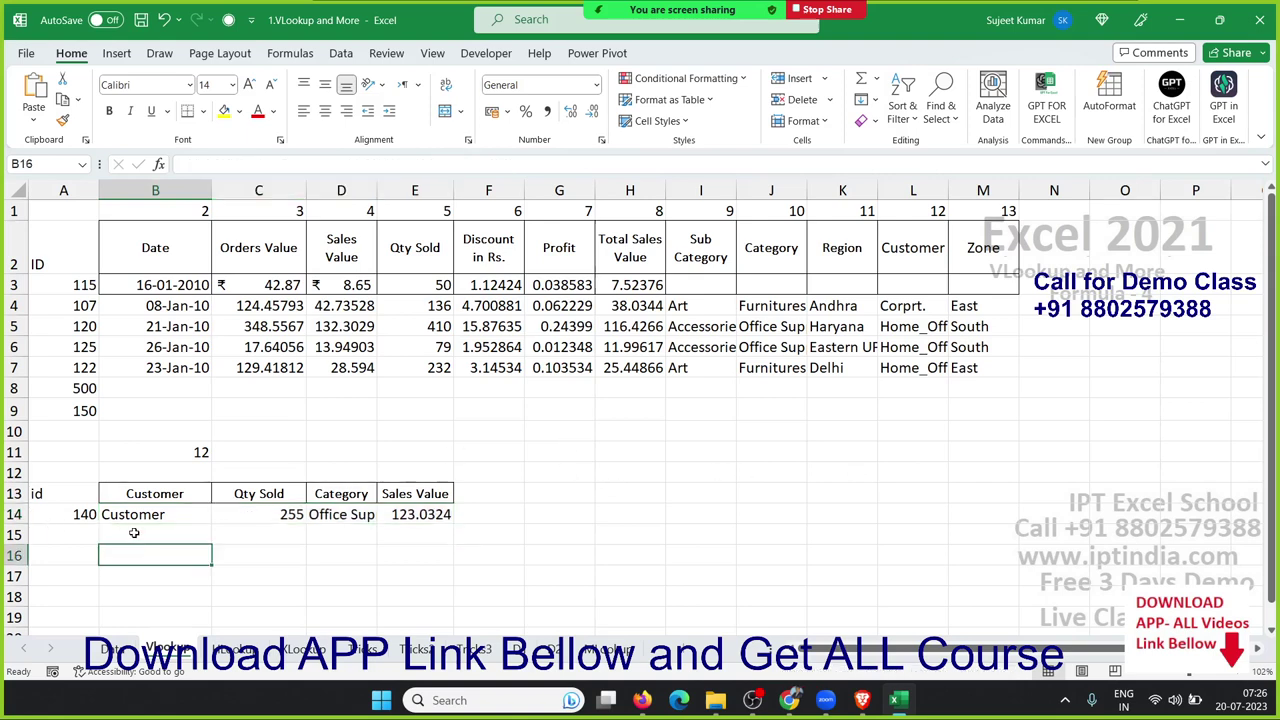
left_click(137, 513)
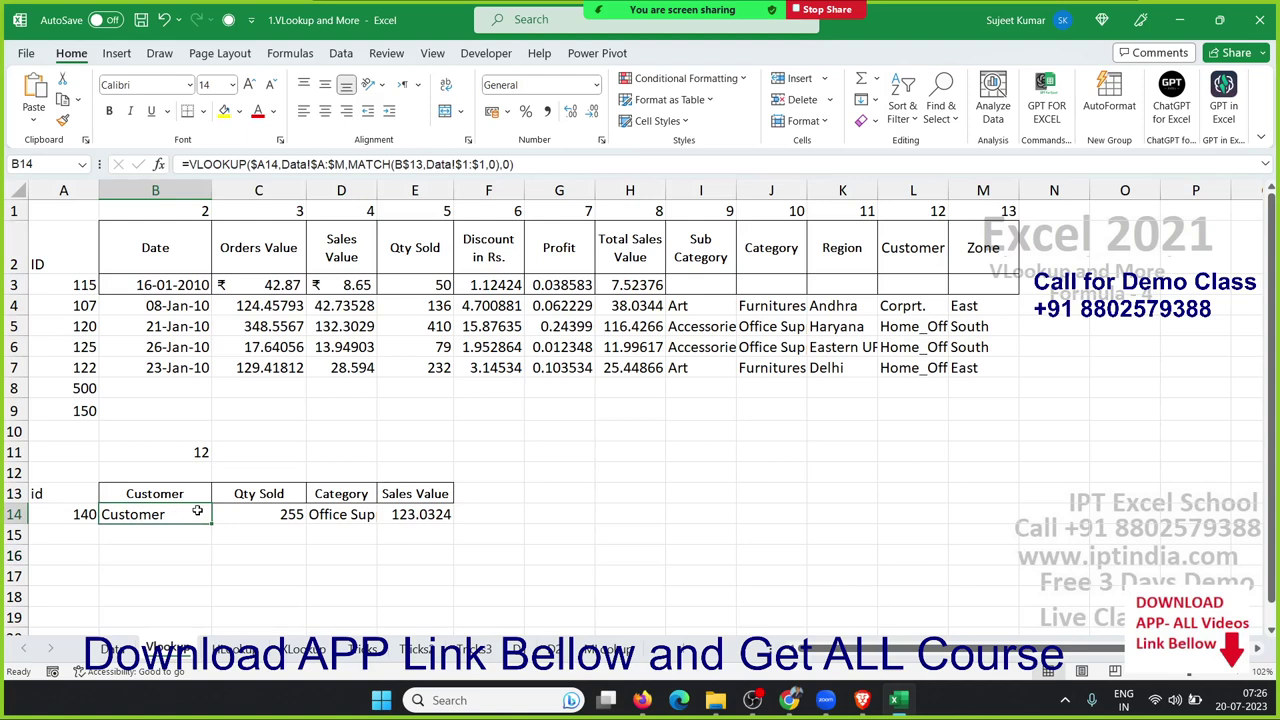
- Try ids 141, 142 and 143 in A14, ending with 151 to check the row updates
left_click(90, 516)
type("141")
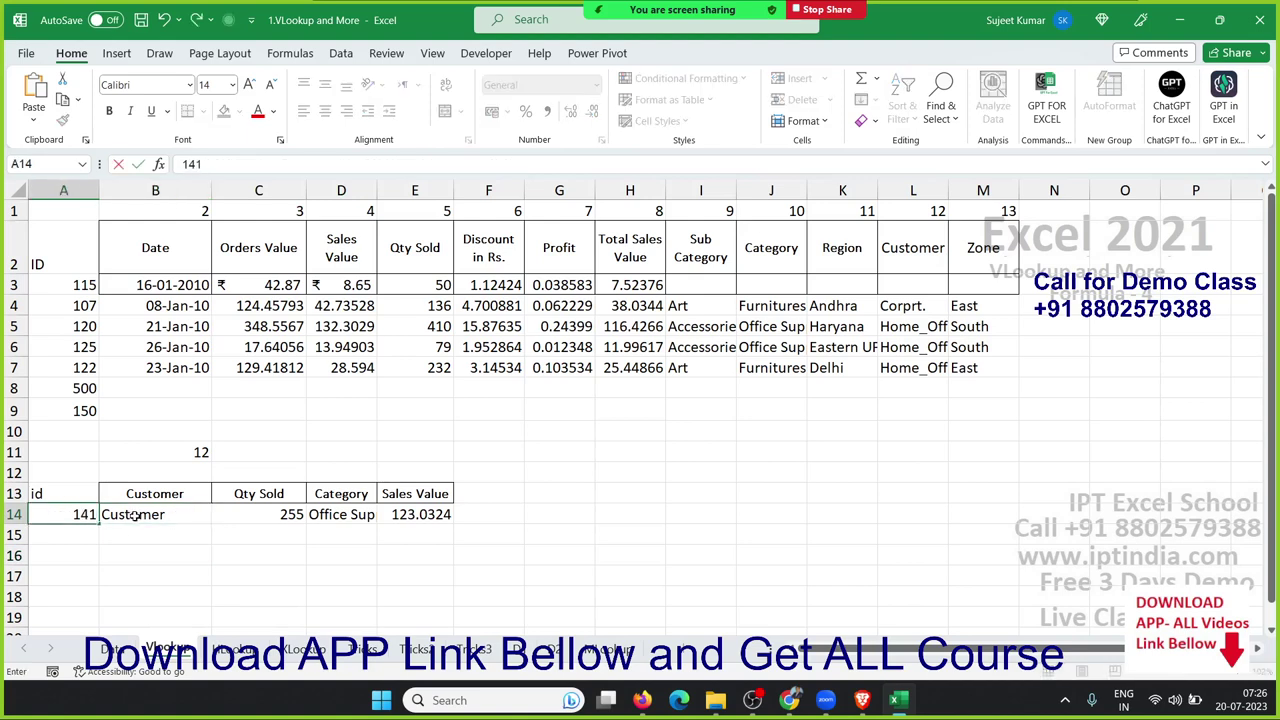
key("Return")
key("Up")
type("142")
key("Return")
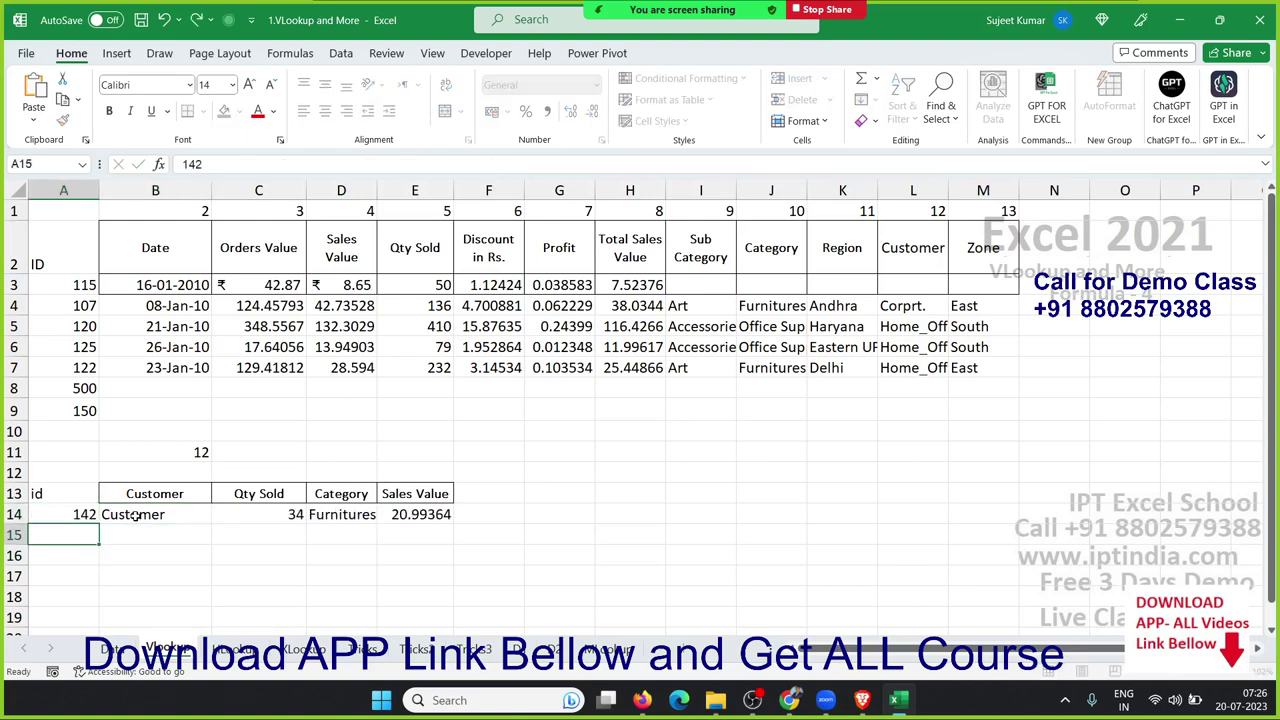
key("Up")
type("143")
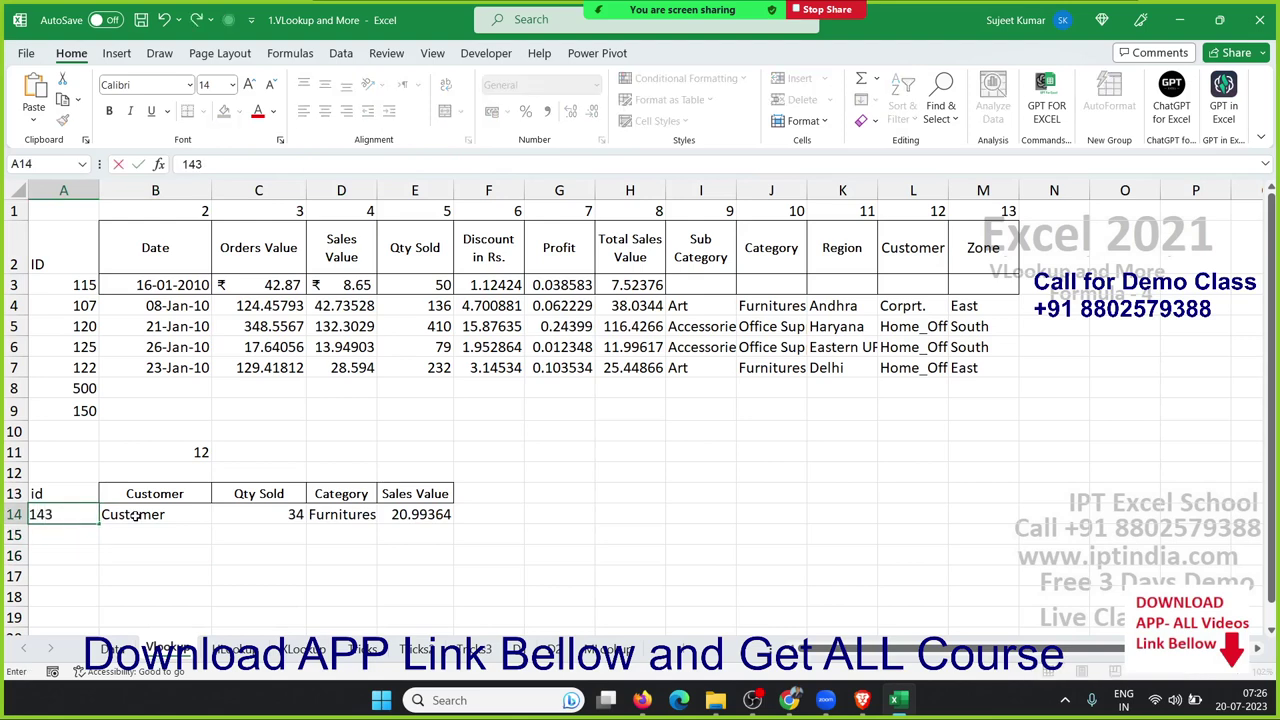
key("Return")
key("Up")
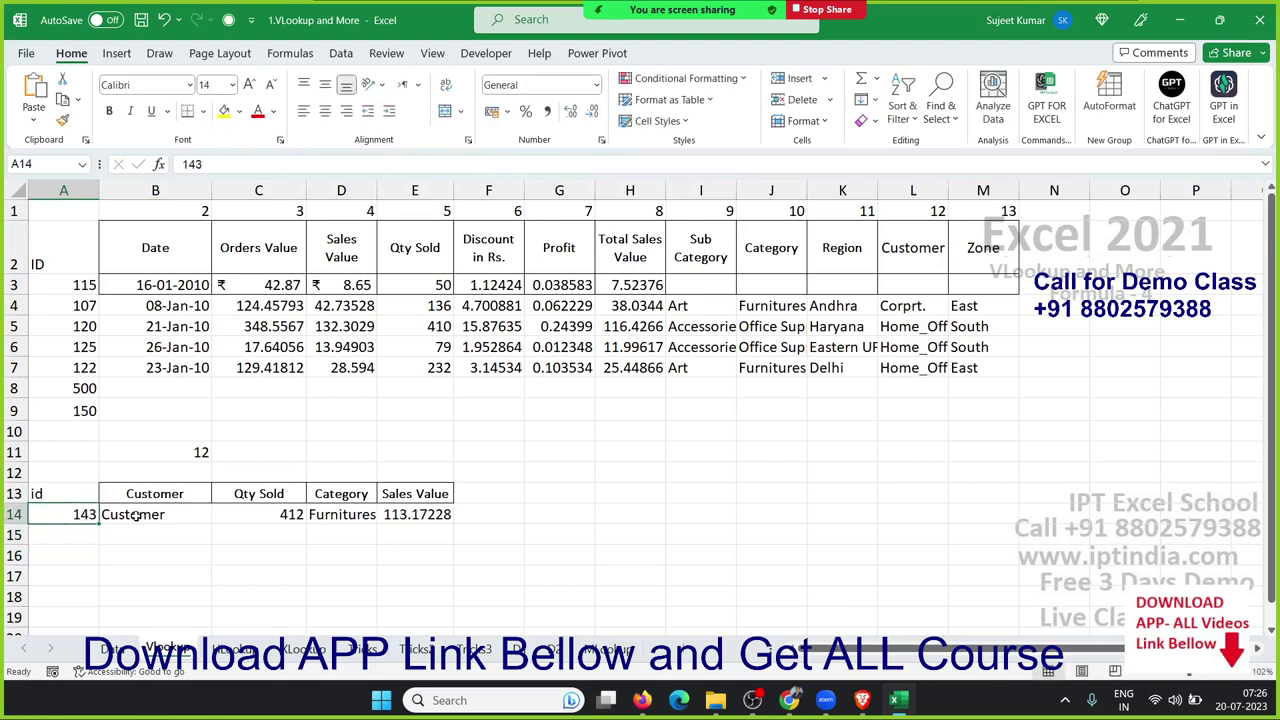
type("151")
key("Return")
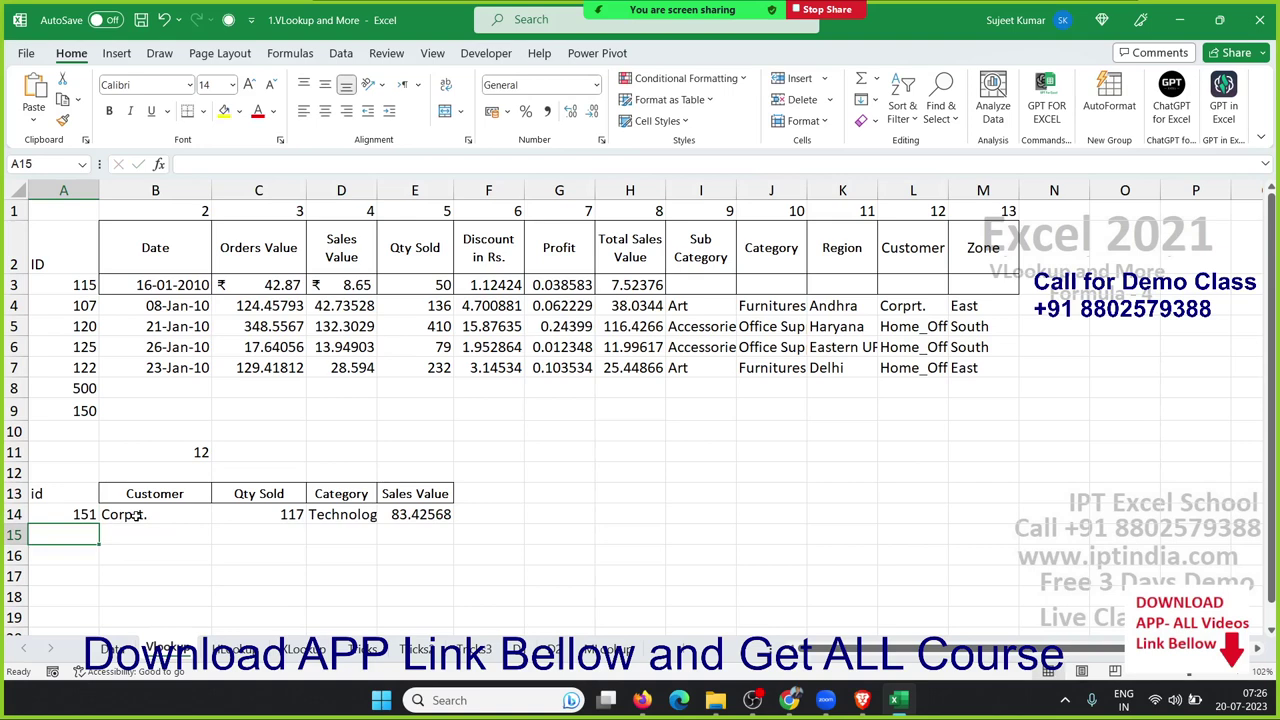